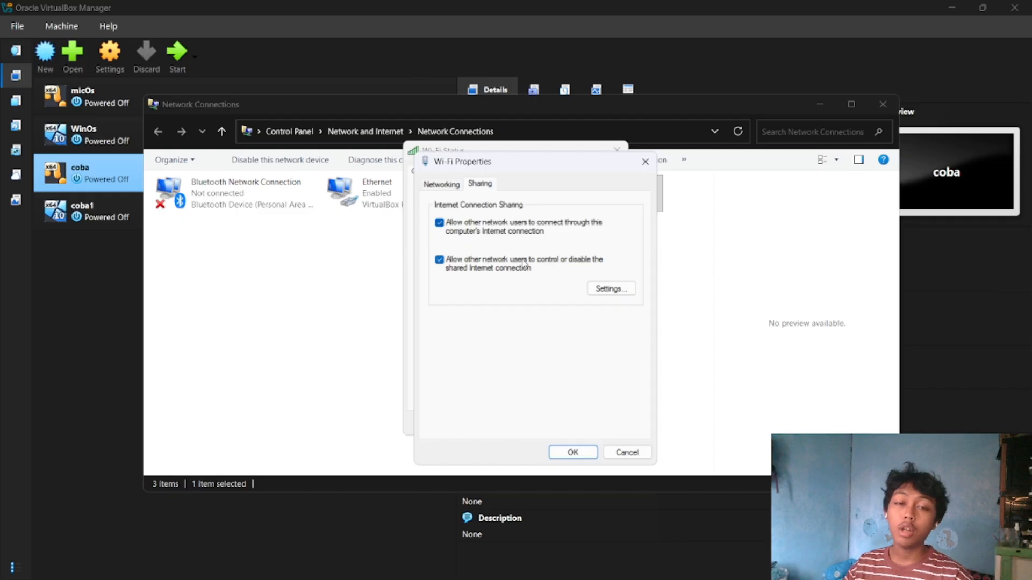
# Accept the Wi-Fi adapter's Internet Connection Sharing settings and close its status window.
pyautogui.click(572, 452)
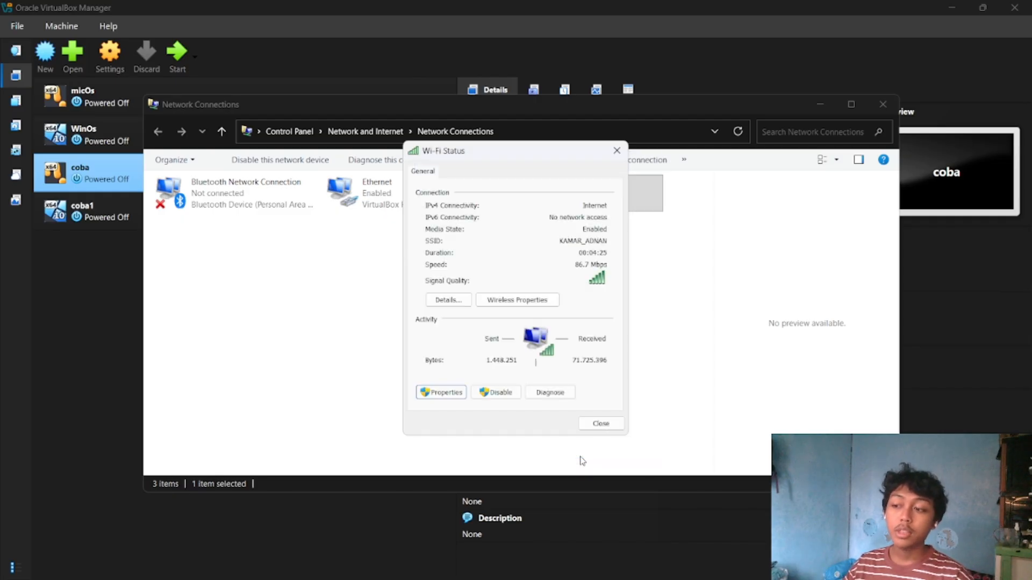
pyautogui.click(598, 422)
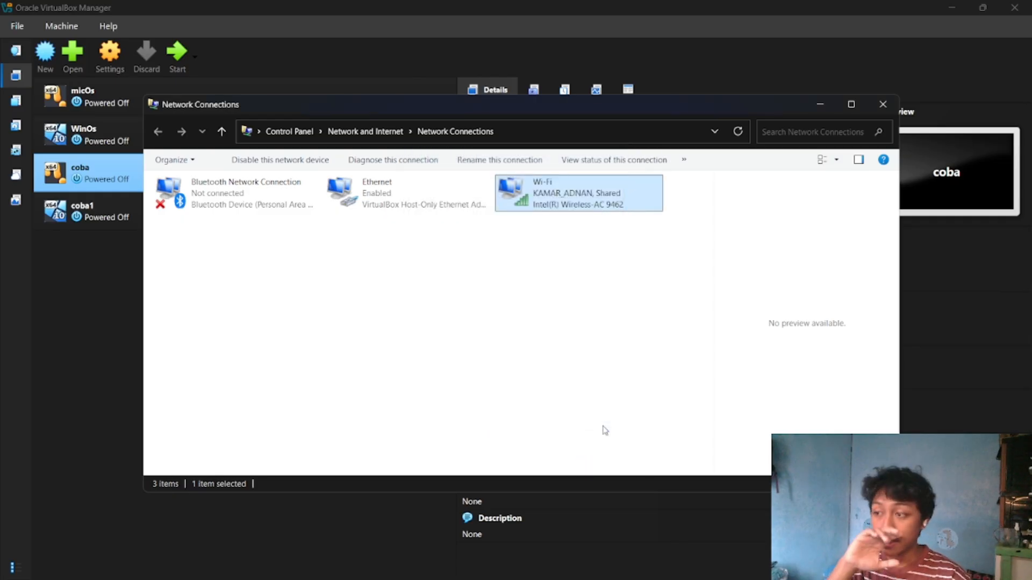
# Check the Wi-Fi adapter's Internet Connection Sharing options, close its dialogs and minimize Network Connections.
pyautogui.doubleClick(586, 202)
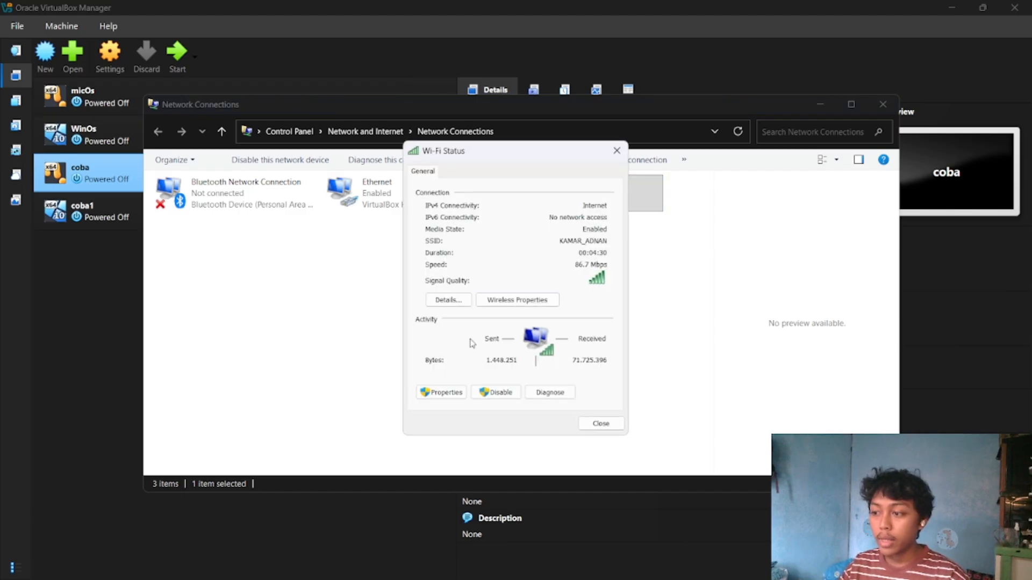
pyautogui.click(445, 393)
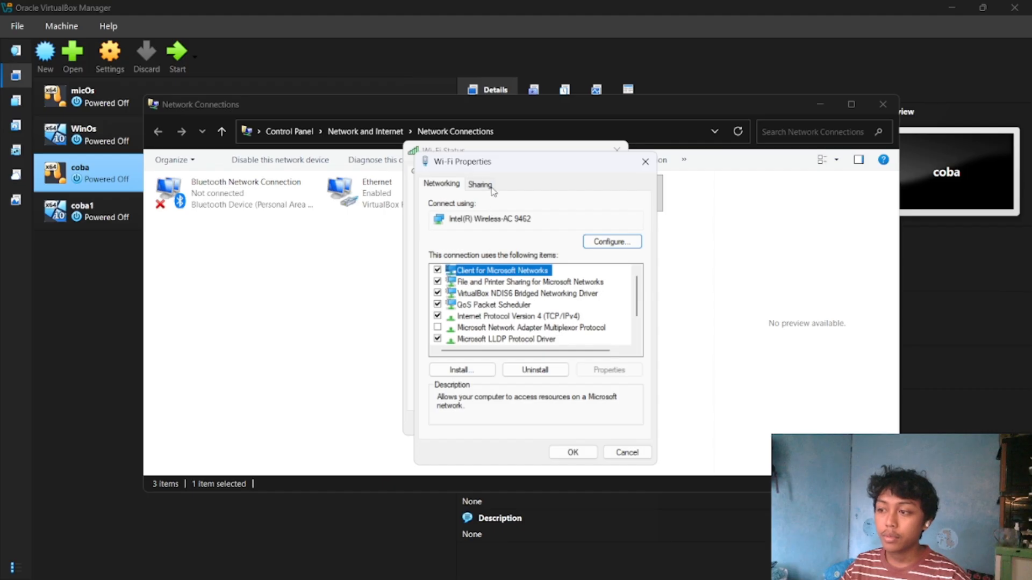
pyautogui.click(480, 184)
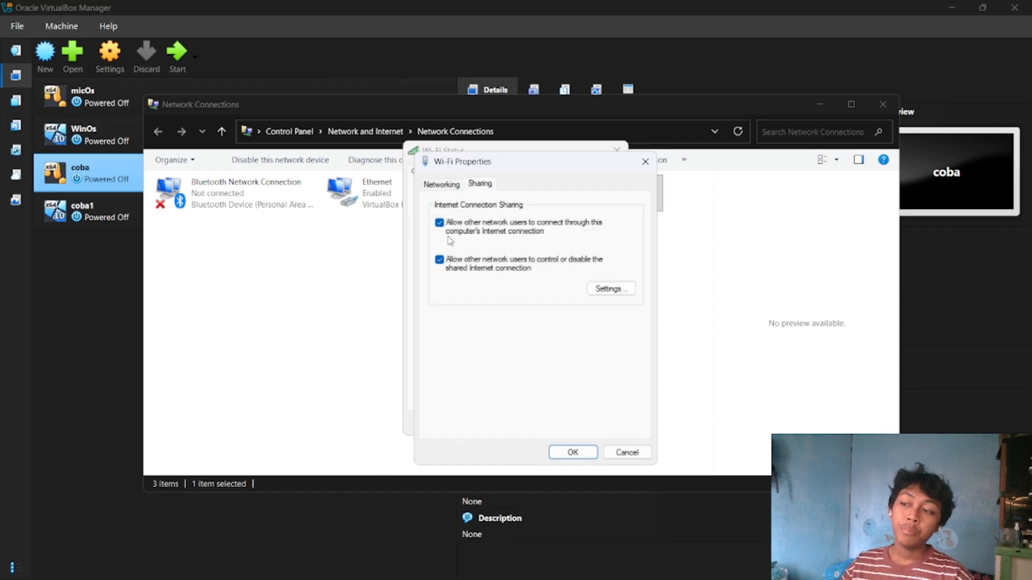
pyautogui.click(557, 452)
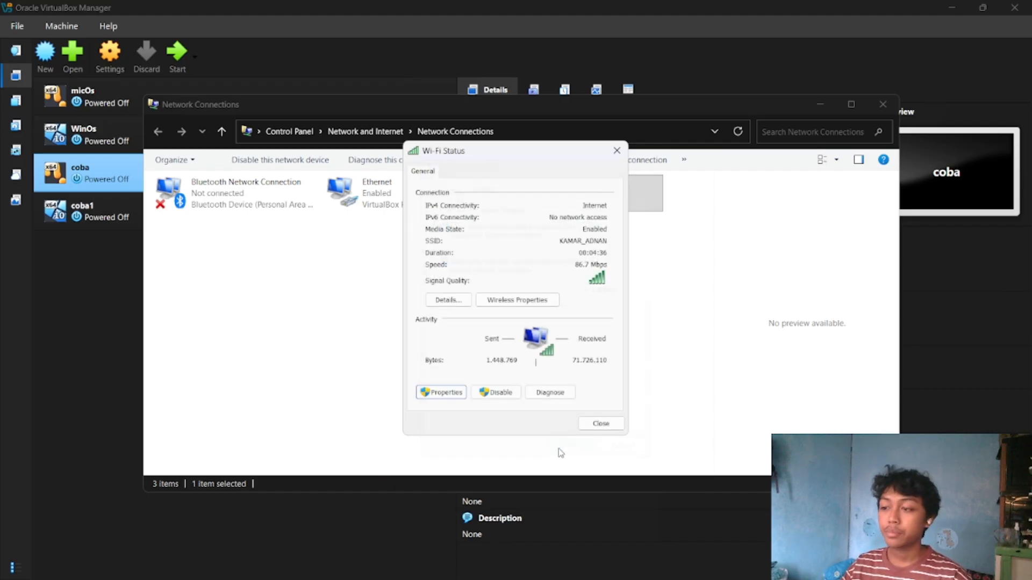
pyautogui.click(600, 422)
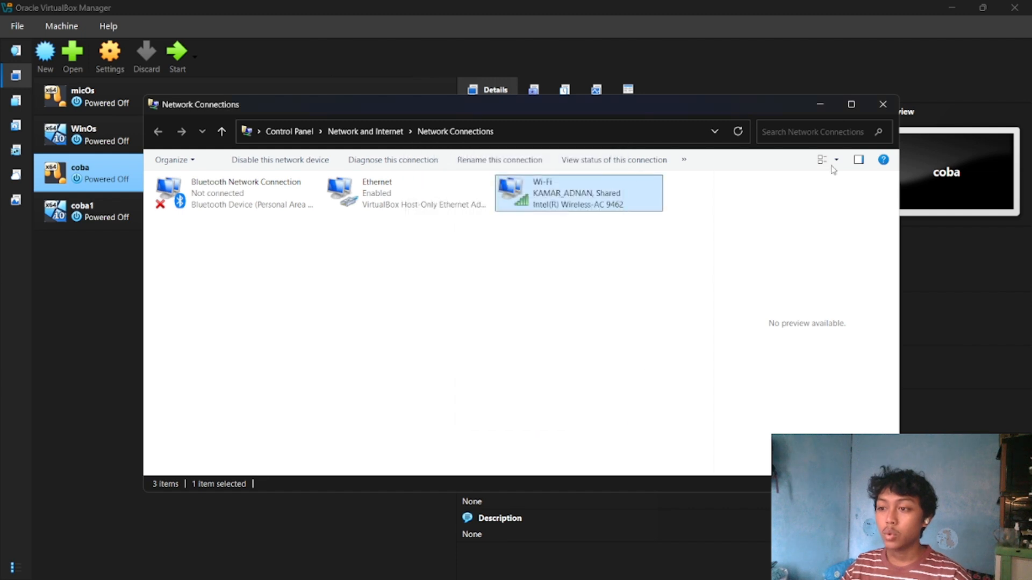
pyautogui.click(815, 104)
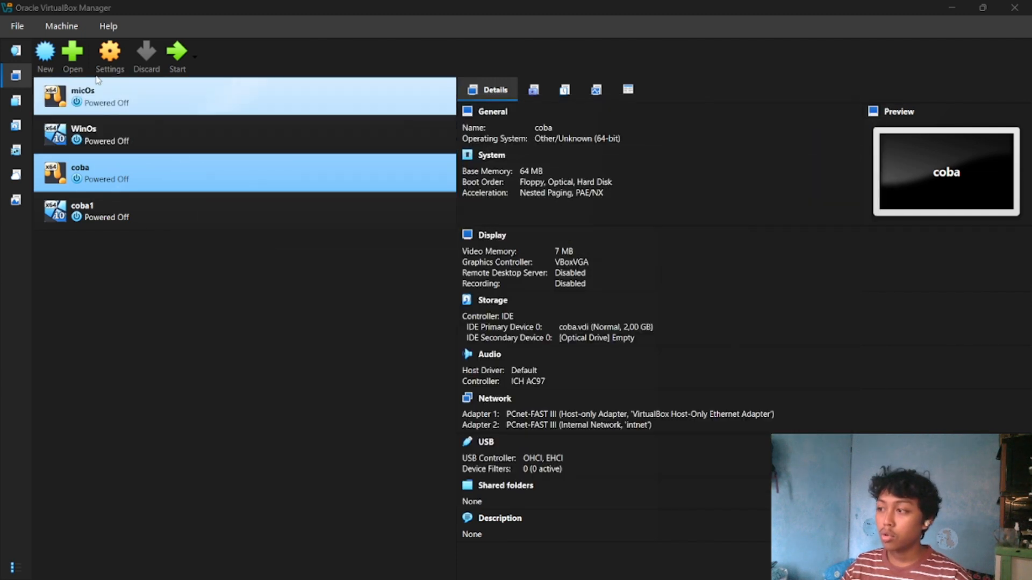
# Start a new virtual machine and name it Mikrotik.
pyautogui.click(52, 61)
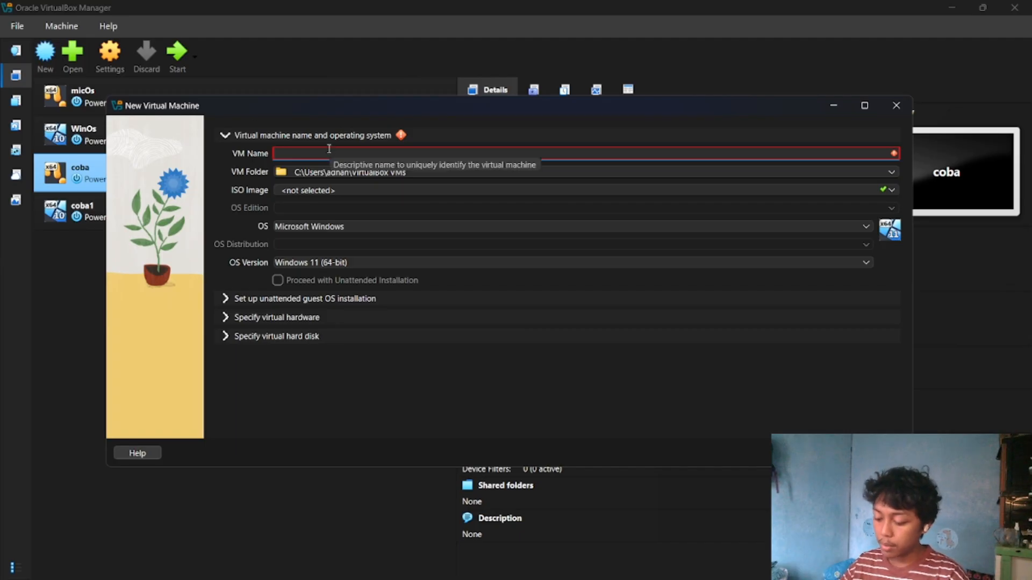
pyautogui.write('Mikro')
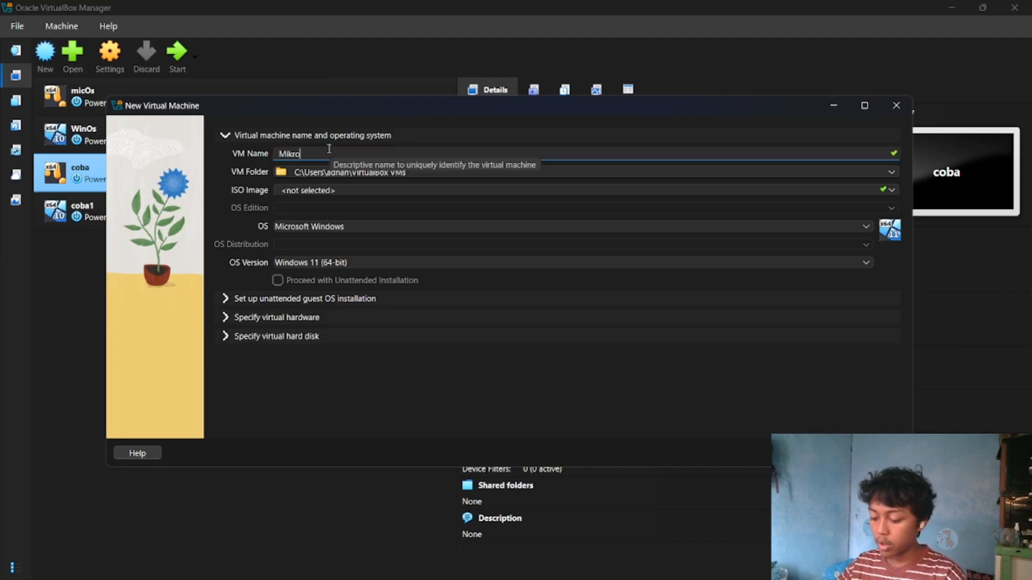
pyautogui.write('tik')
pyautogui.press('Tab')
pyautogui.press('Tab')
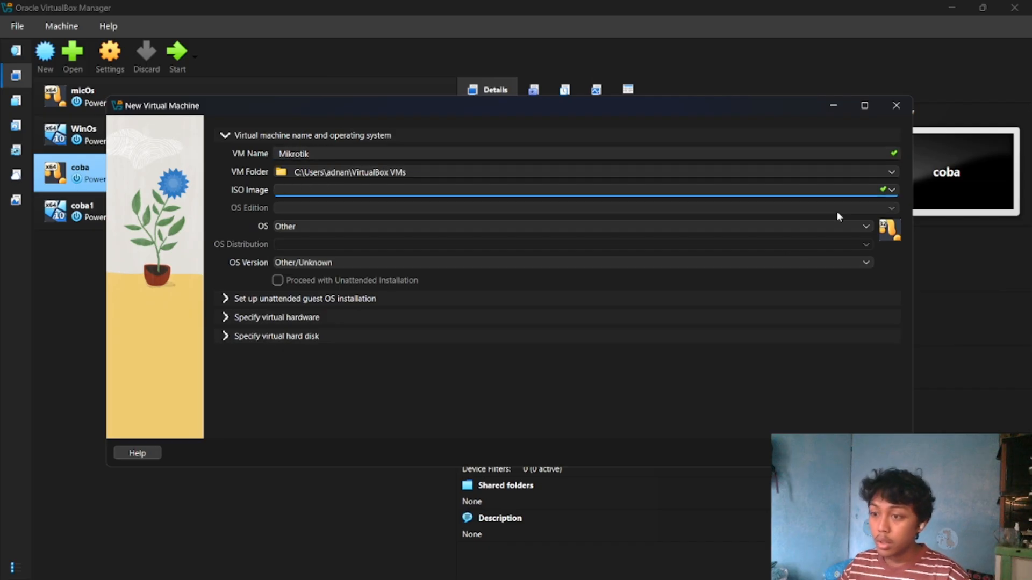
# Attach the mikrotik-7.20.1.iso image to the new machine and set its OS version to Other/Unknown (64-bit).
pyautogui.click(892, 190)
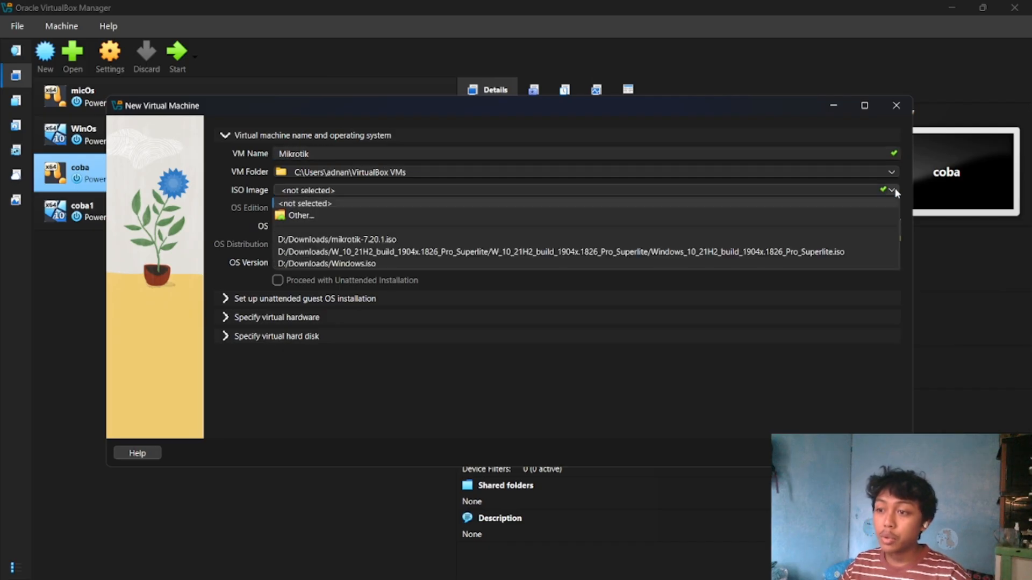
pyautogui.click(785, 239)
pyautogui.click(854, 263)
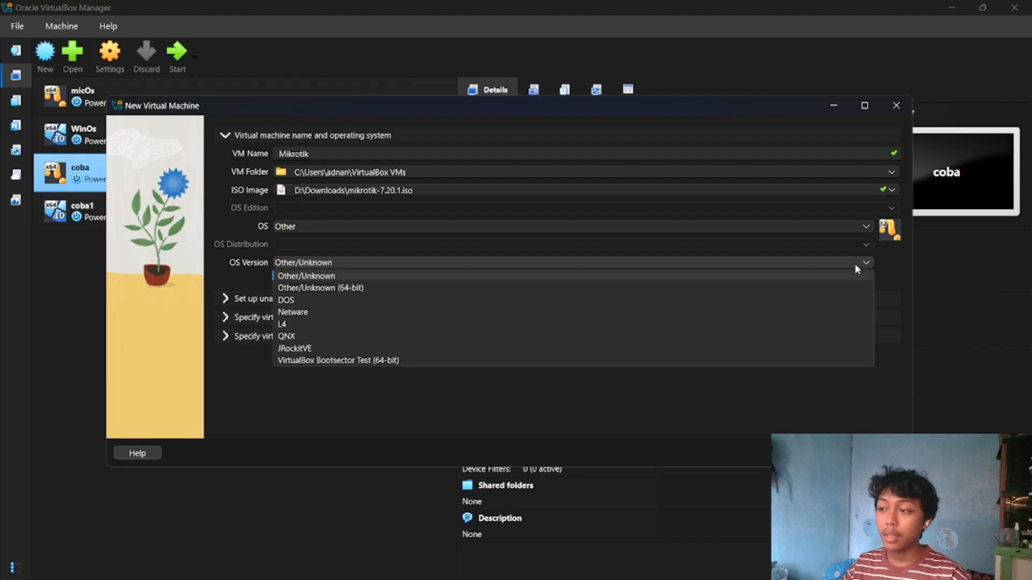
pyautogui.click(740, 288)
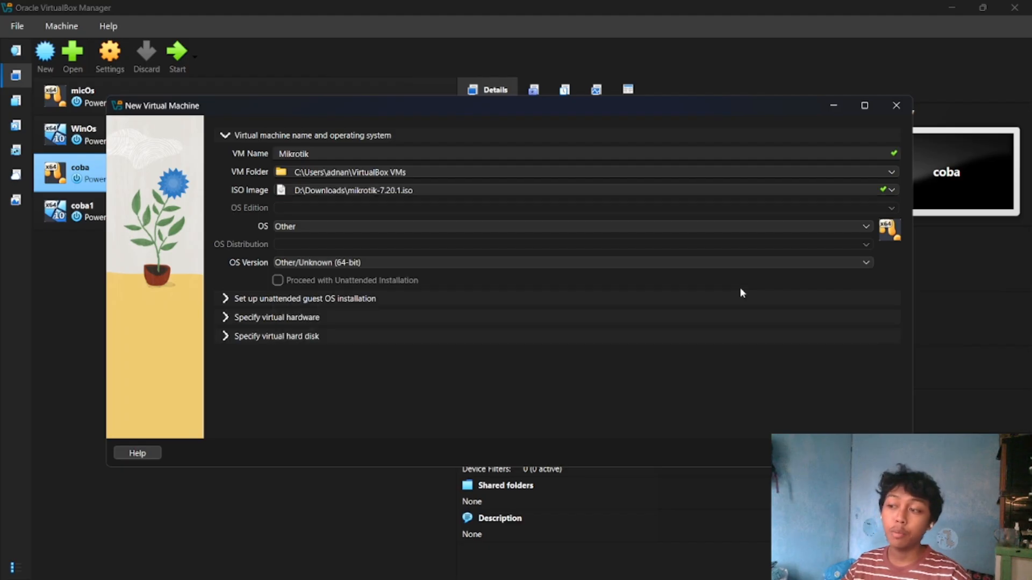
# Keep the default virtual hardware and new 2.00 GB VDI hard disk, and finish creating the machine.
pyautogui.click(688, 302)
pyautogui.click(675, 310)
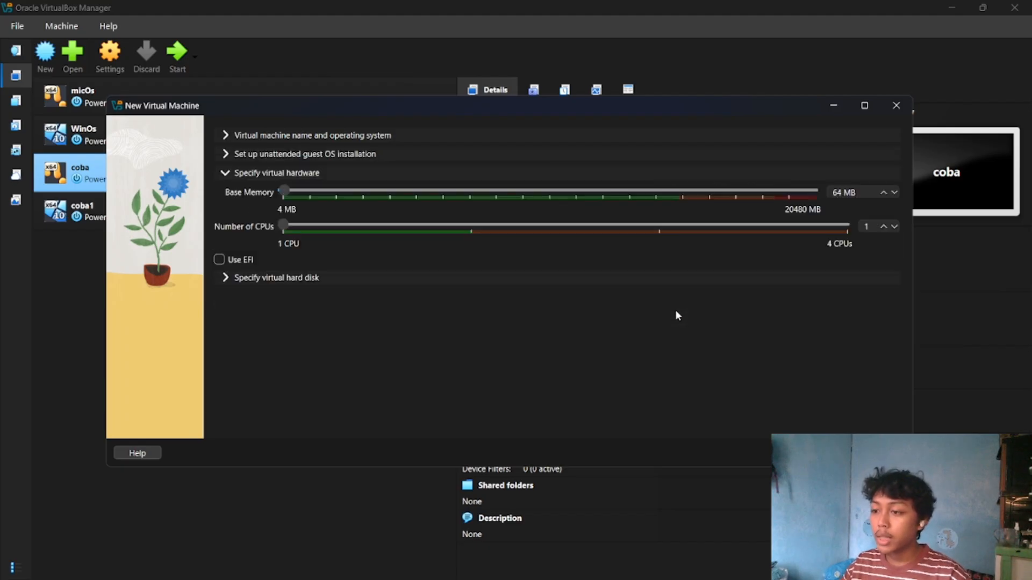
pyautogui.click(674, 278)
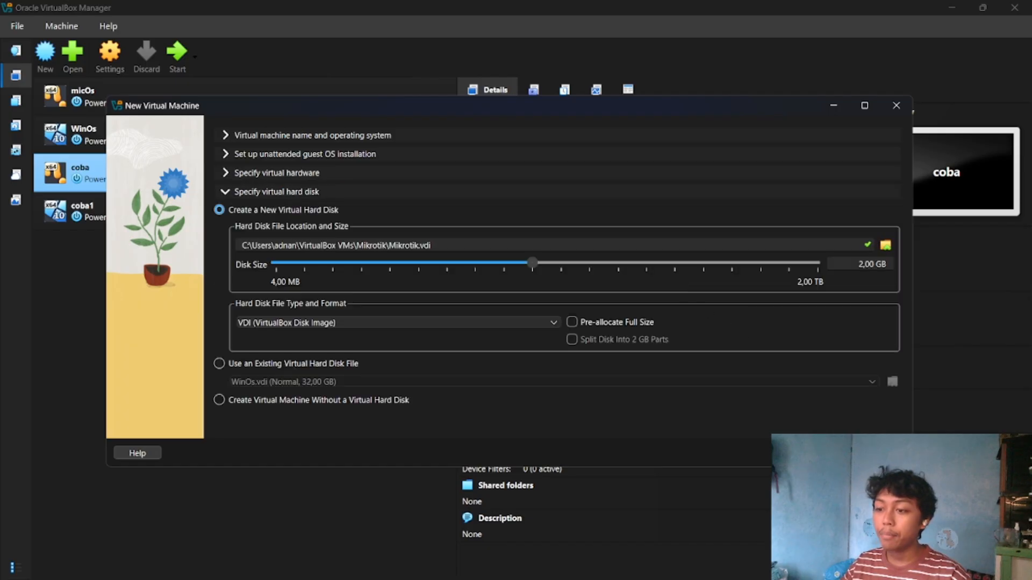
pyautogui.click(828, 453)
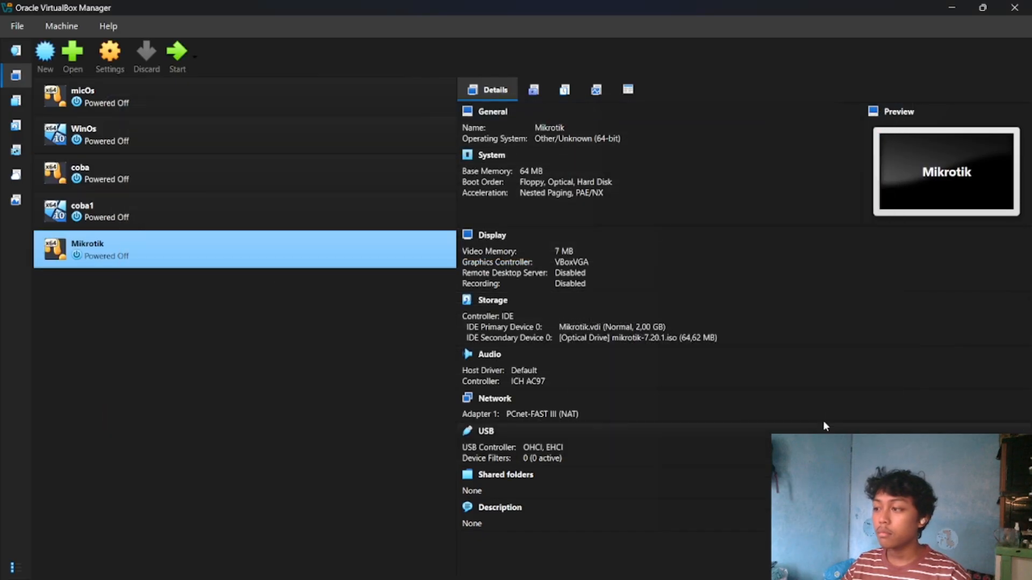
# Start the Mikrotik virtual machine, dismiss its notification pane and maximize its window.
pyautogui.click(175, 54)
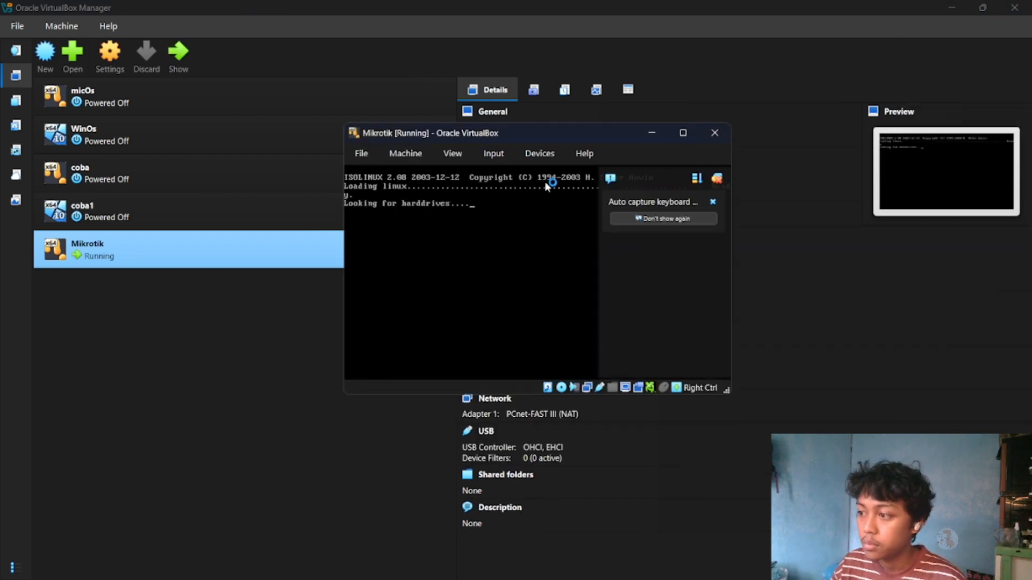
pyautogui.click(715, 179)
pyautogui.click(684, 133)
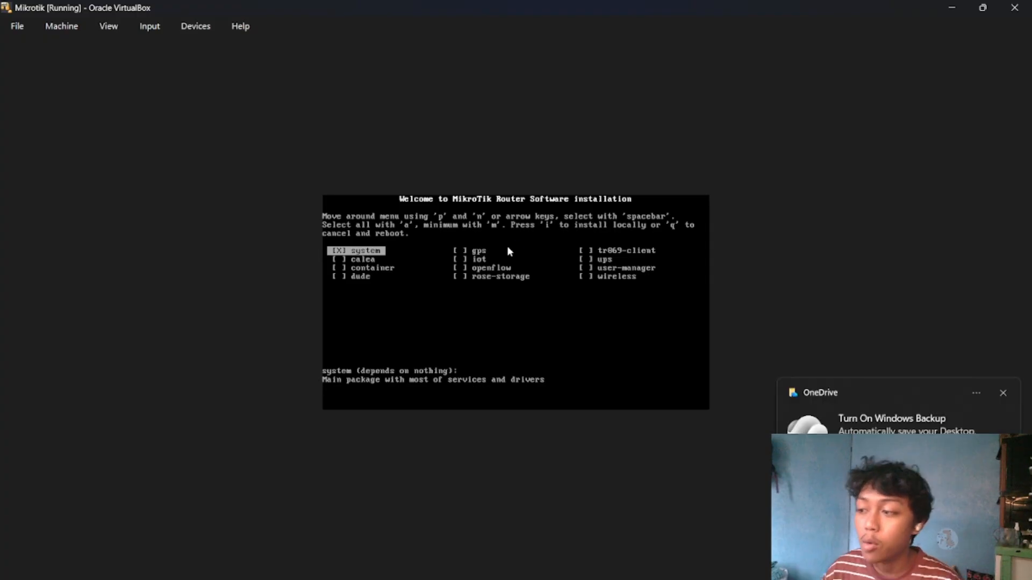
# Select all RouterOS packages in the installer and install them locally, agreeing to erase the disk.
pyautogui.click(1003, 394)
pyautogui.press('a')
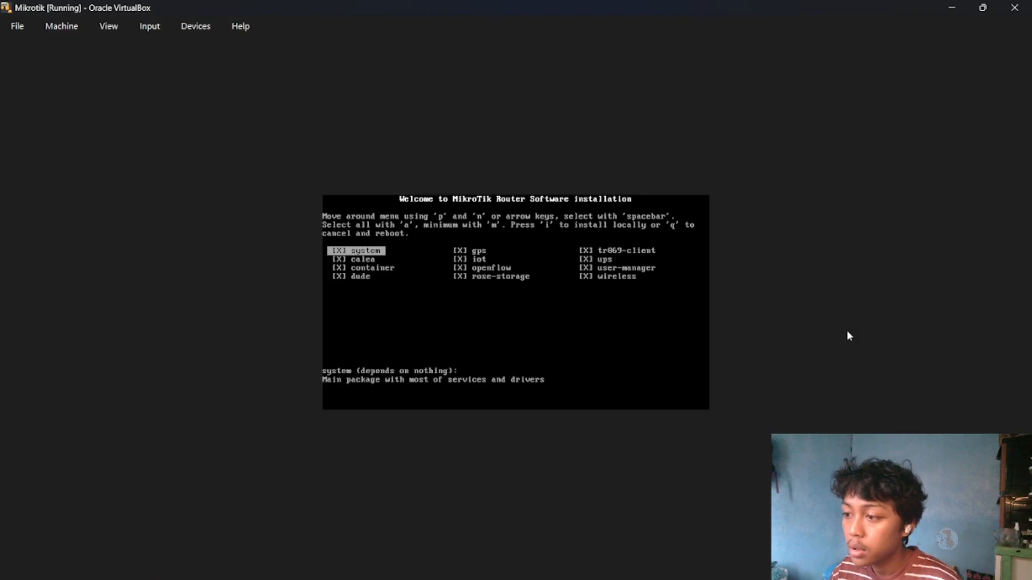
pyautogui.press('i')
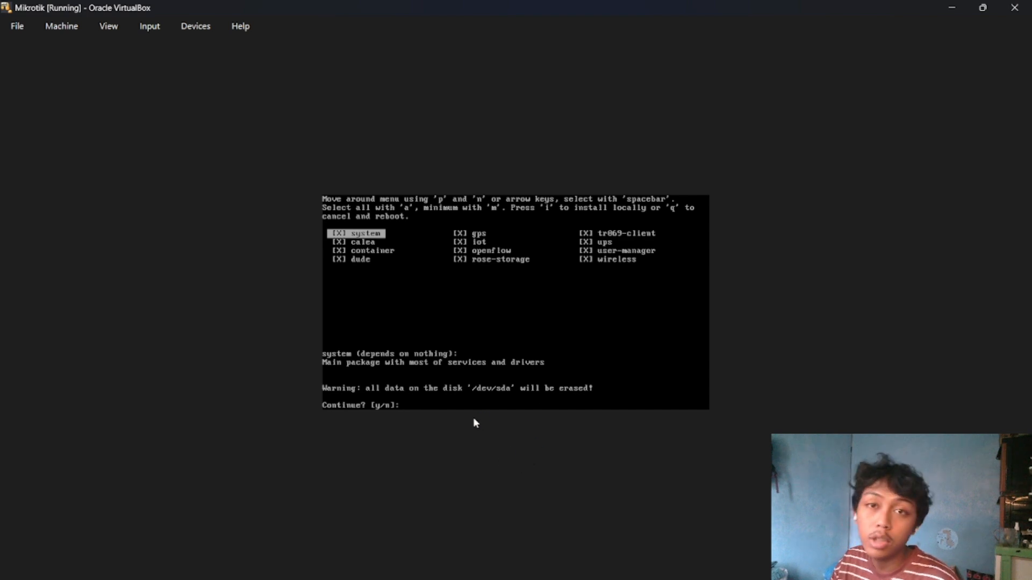
pyautogui.write('y')
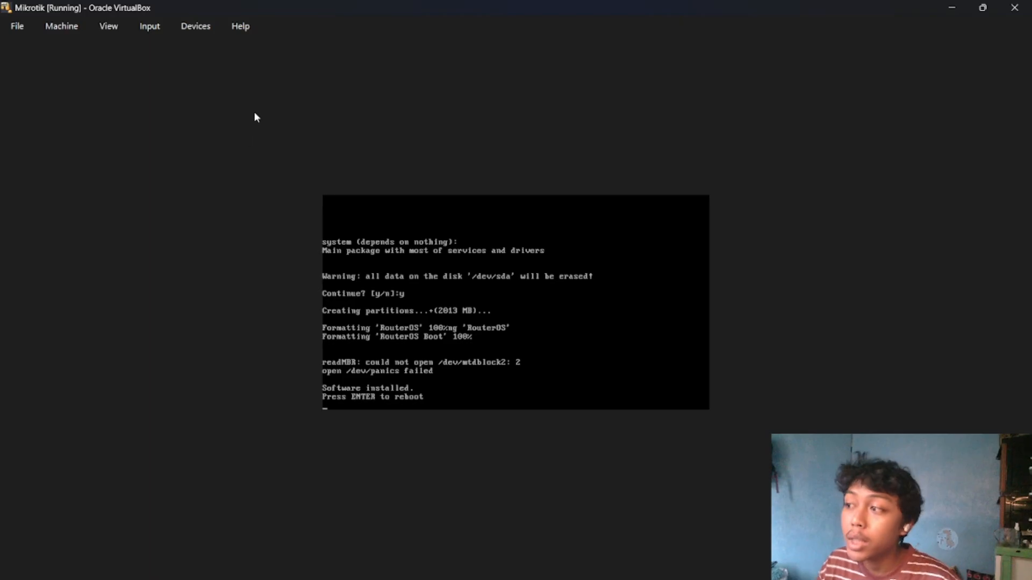
# Eject mikrotik-7.20.1.iso from the virtual optical drive and reboot into the installed RouterOS.
pyautogui.click(209, 32)
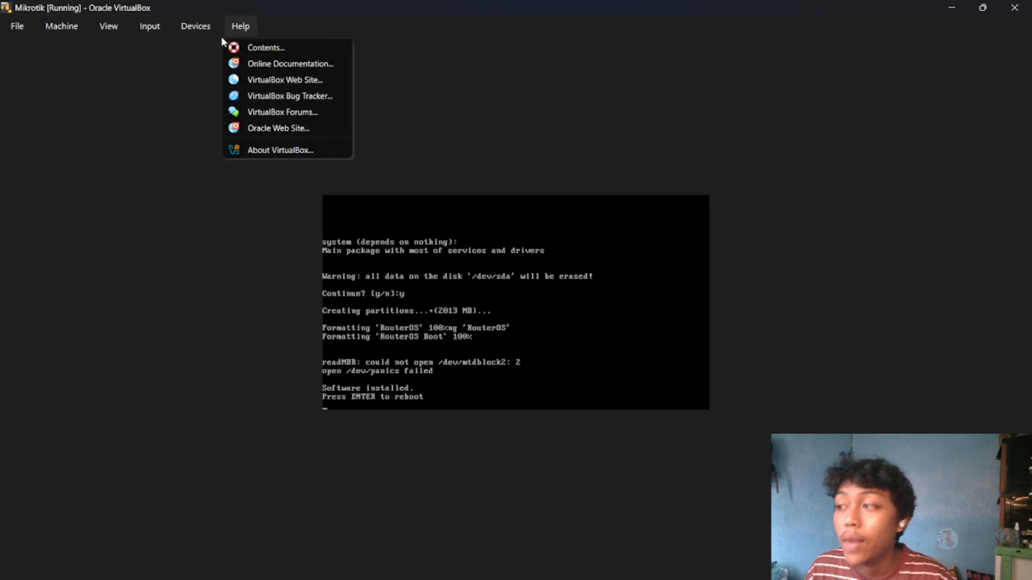
pyautogui.moveTo(274, 44)
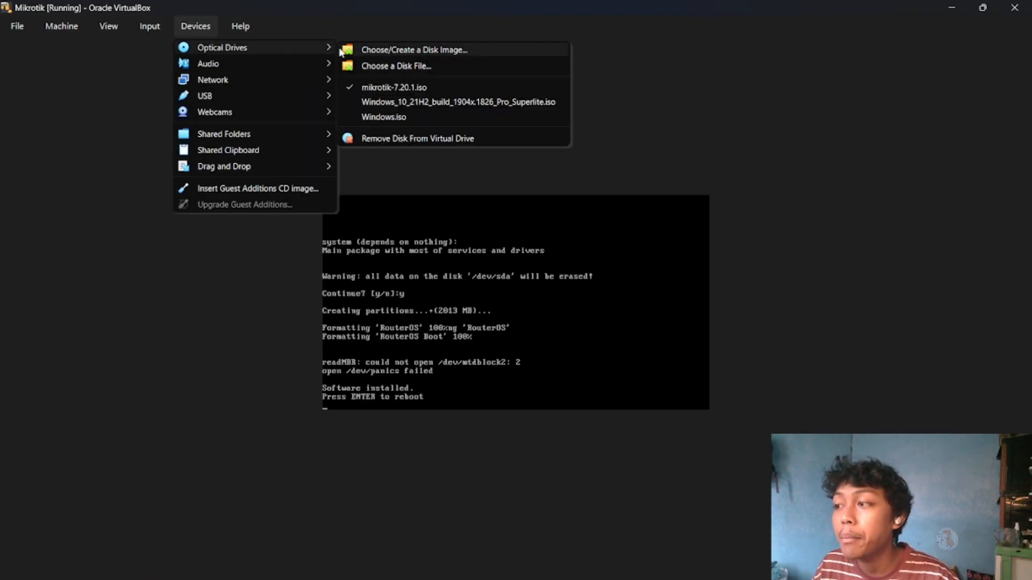
pyautogui.click(366, 88)
pyautogui.click(484, 347)
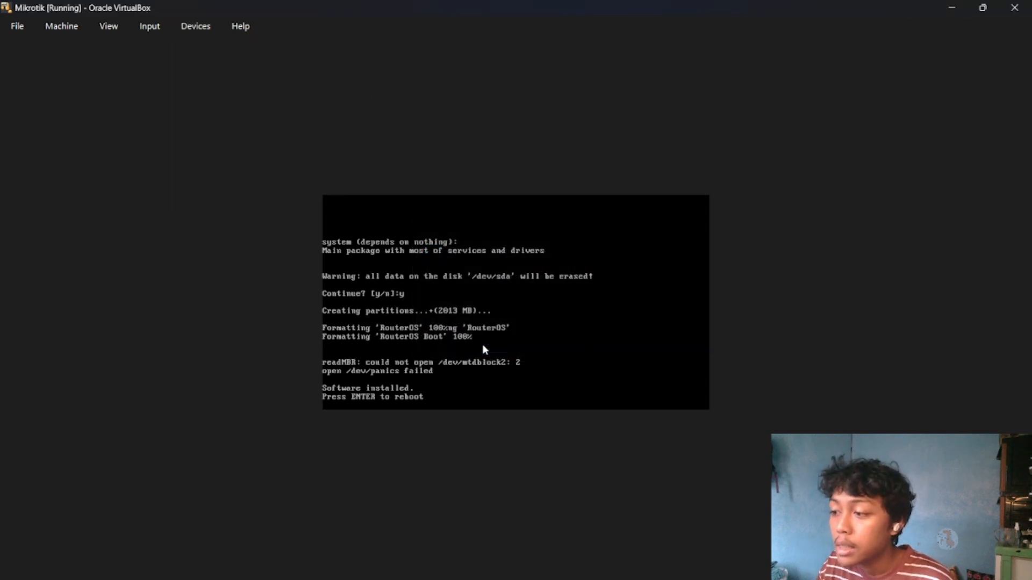
pyautogui.press('Return')
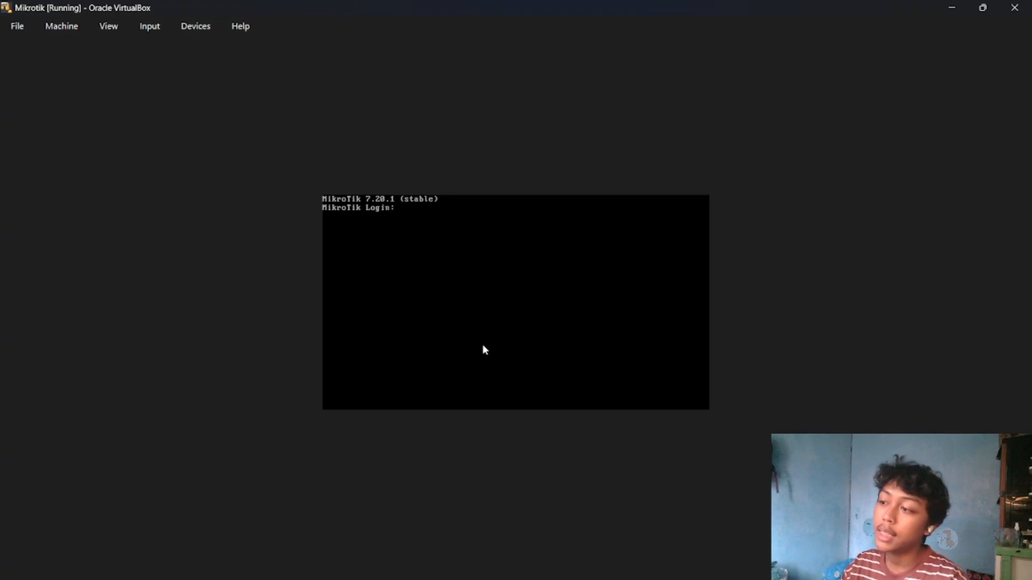
# Log in to RouterOS as admin with the password left blank, decline the software license display and continue past the software key notice.
pyautogui.write('admin')
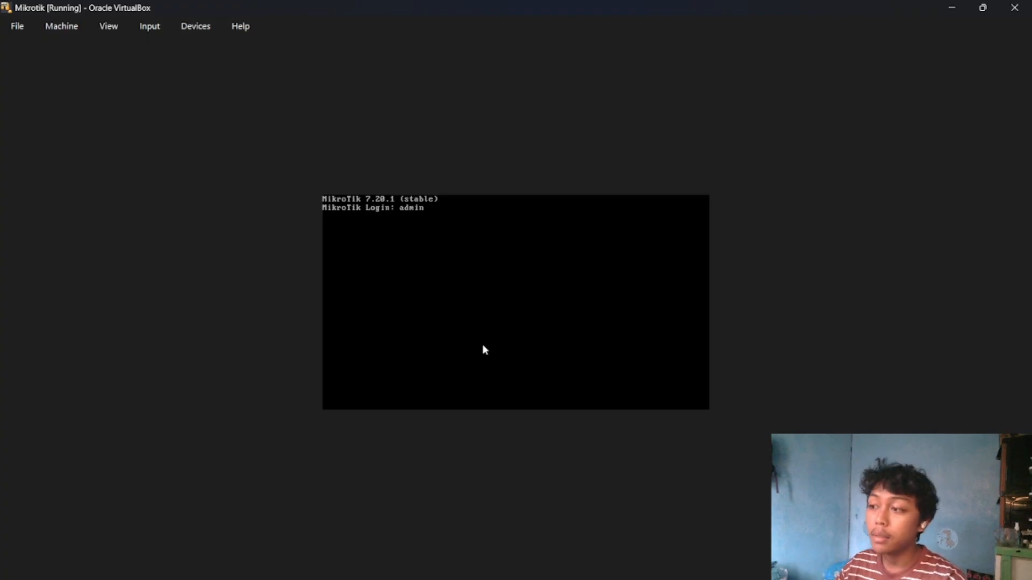
pyautogui.press('Return')
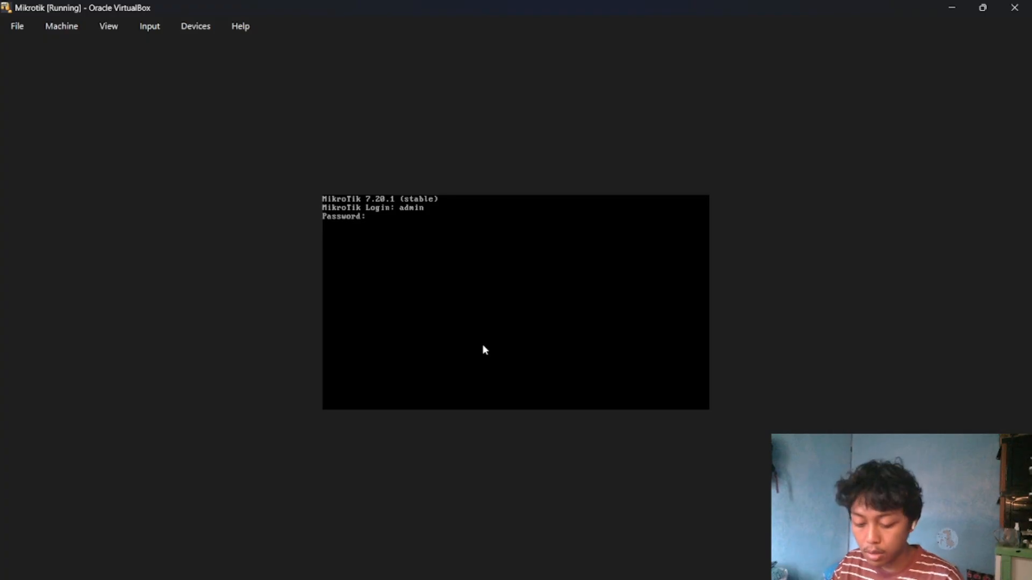
pyautogui.press('Return')
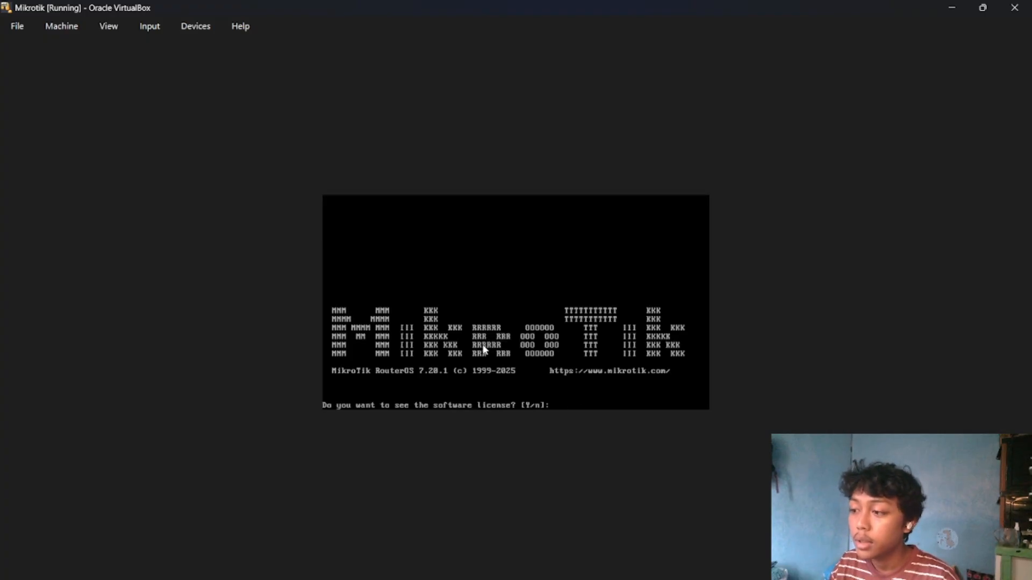
pyautogui.write('n')
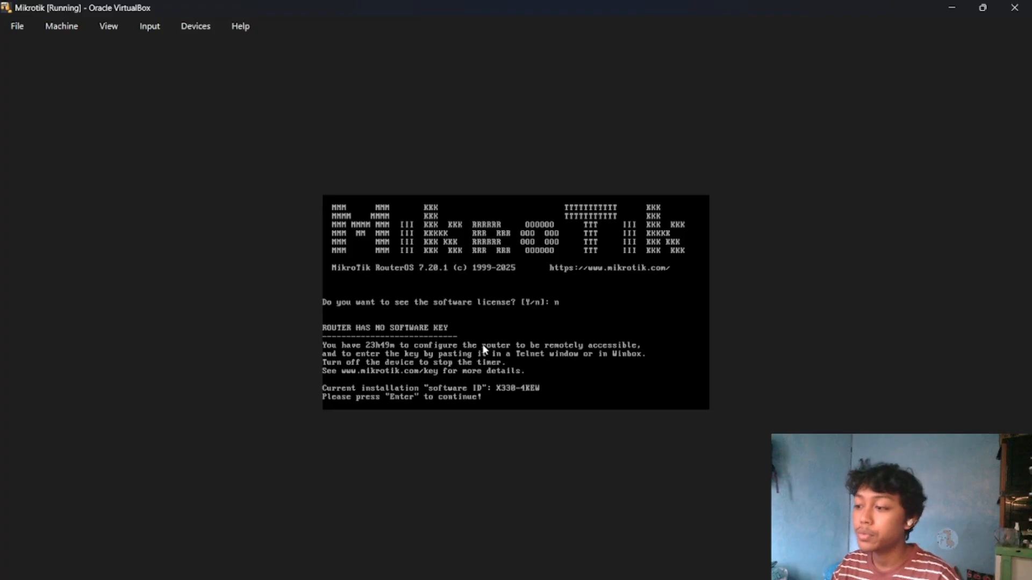
pyautogui.press('Return')
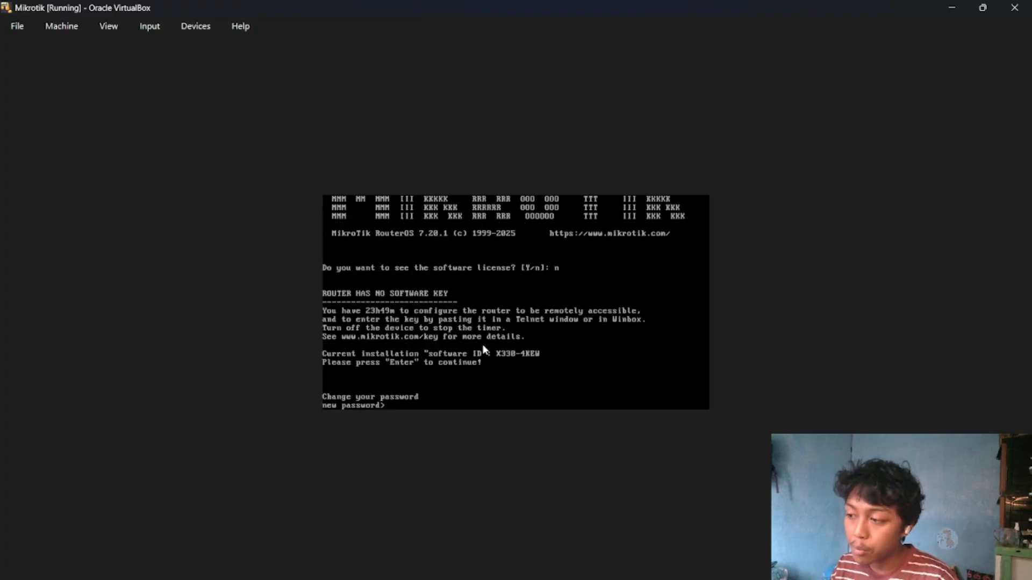
# Enter and repeat a new password for the RouterOS admin account.
pyautogui.write('***')
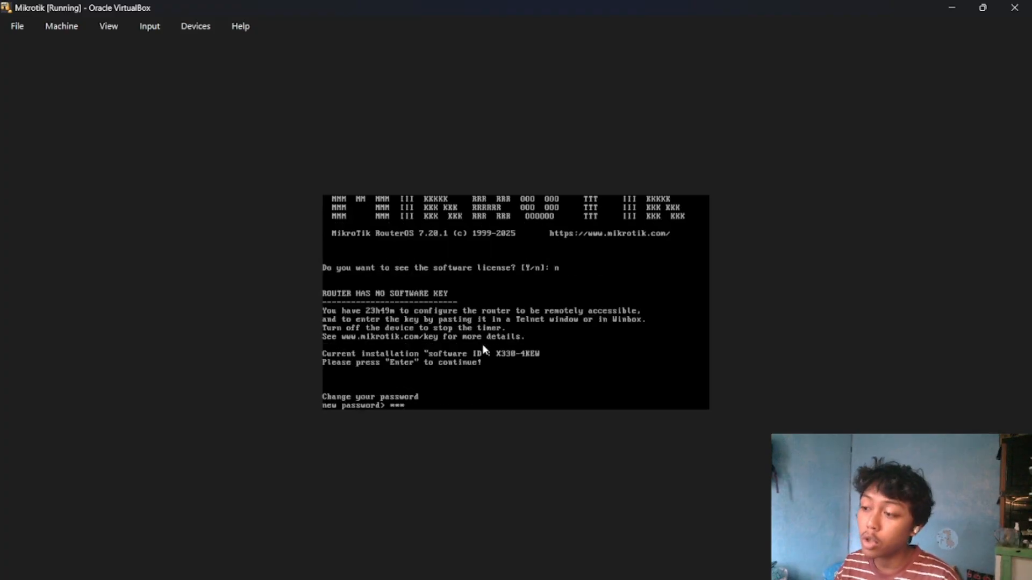
pyautogui.write('**')
pyautogui.press('Return')
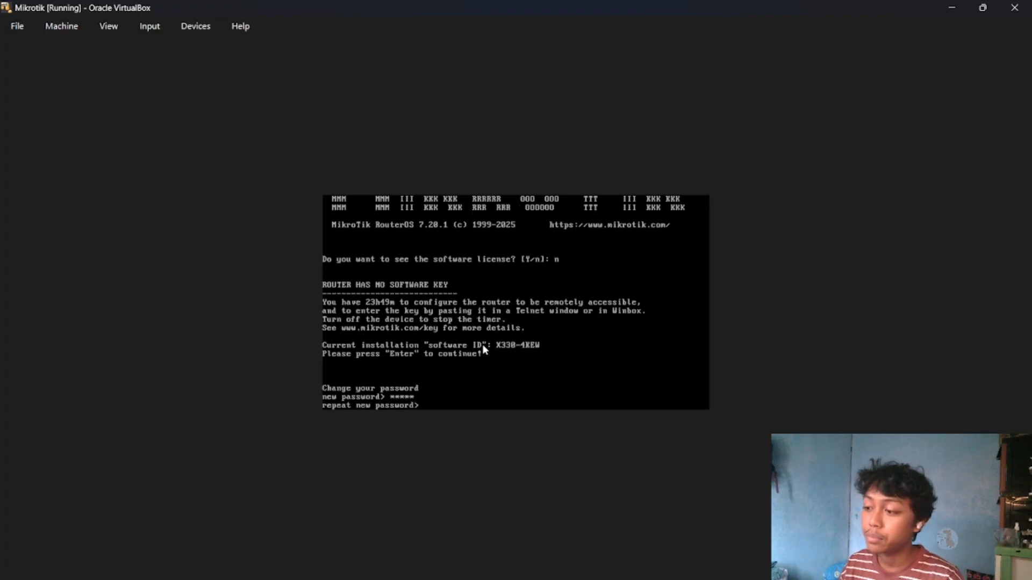
pyautogui.write('*****')
pyautogui.press('Return')
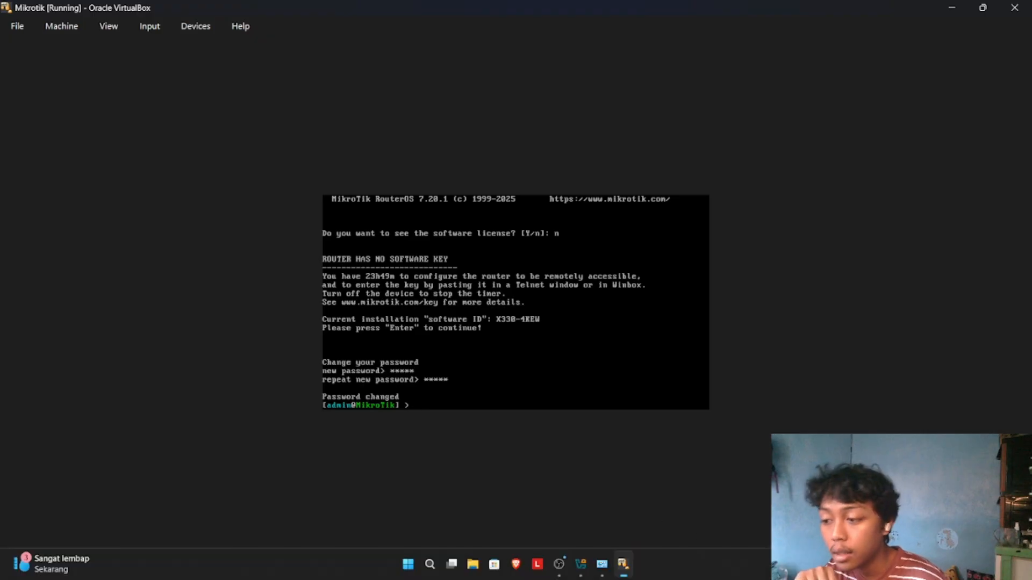
# Check the IPv4 address and subnet mask of the host's VirtualBox Host-Only Ethernet adapter in its connection details.
pyautogui.click(602, 565)
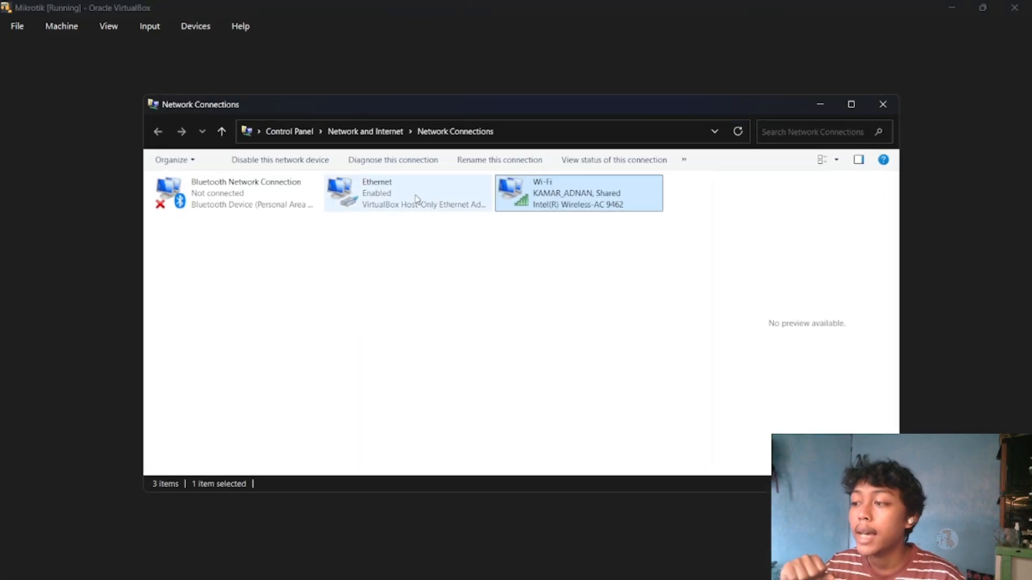
pyautogui.doubleClick(417, 199)
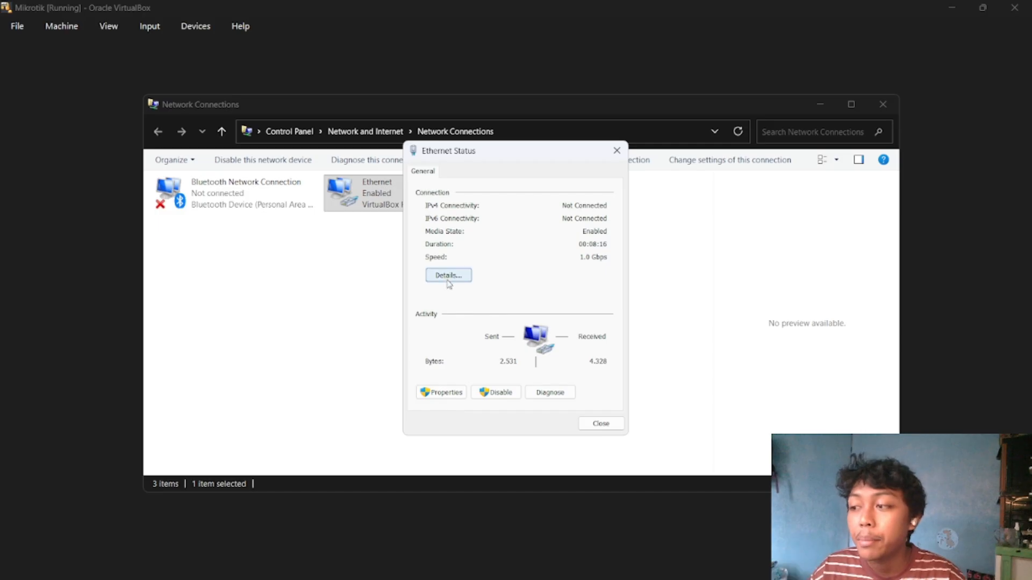
pyautogui.click(451, 280)
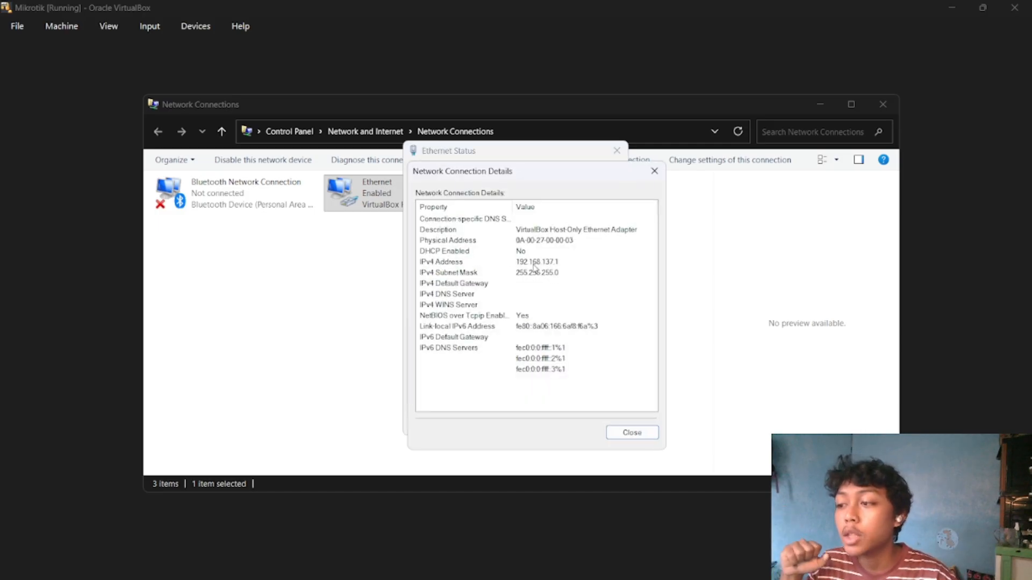
pyautogui.click(632, 433)
pyautogui.click(617, 150)
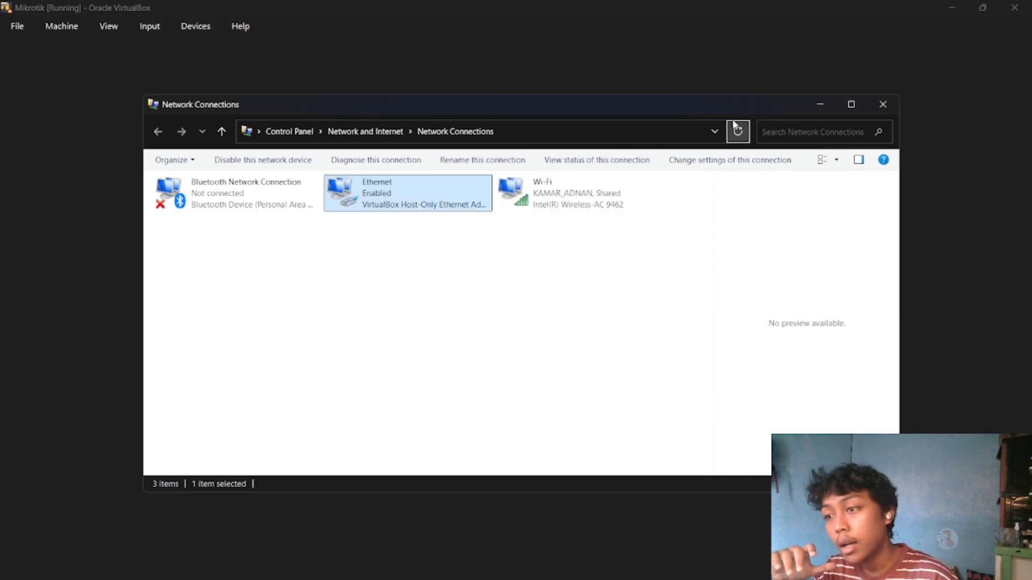
pyautogui.click(827, 101)
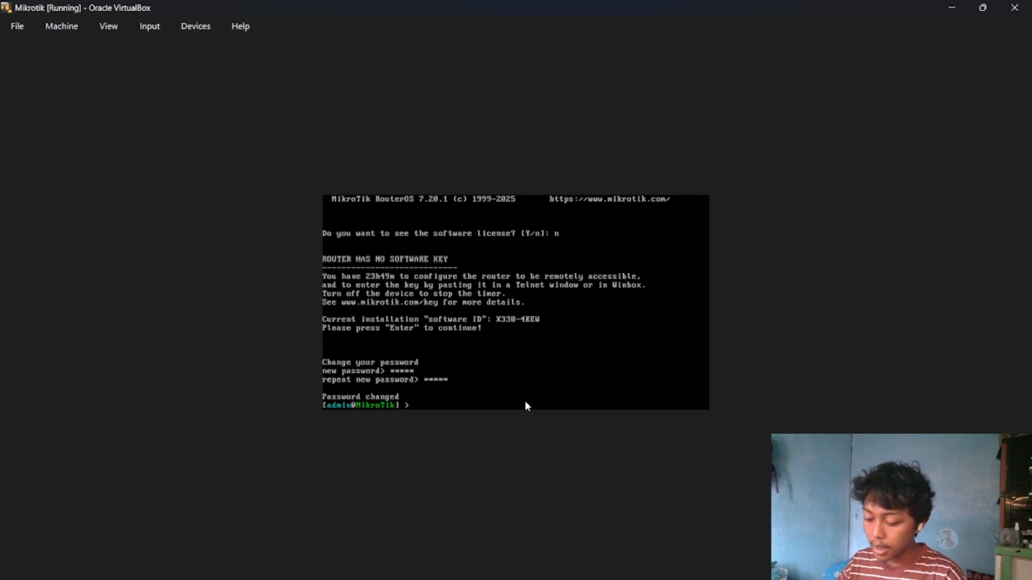
# Add the IP address 192.168.137.2/24 to interface ether1 from the RouterOS console.
pyautogui.write('ip add address')
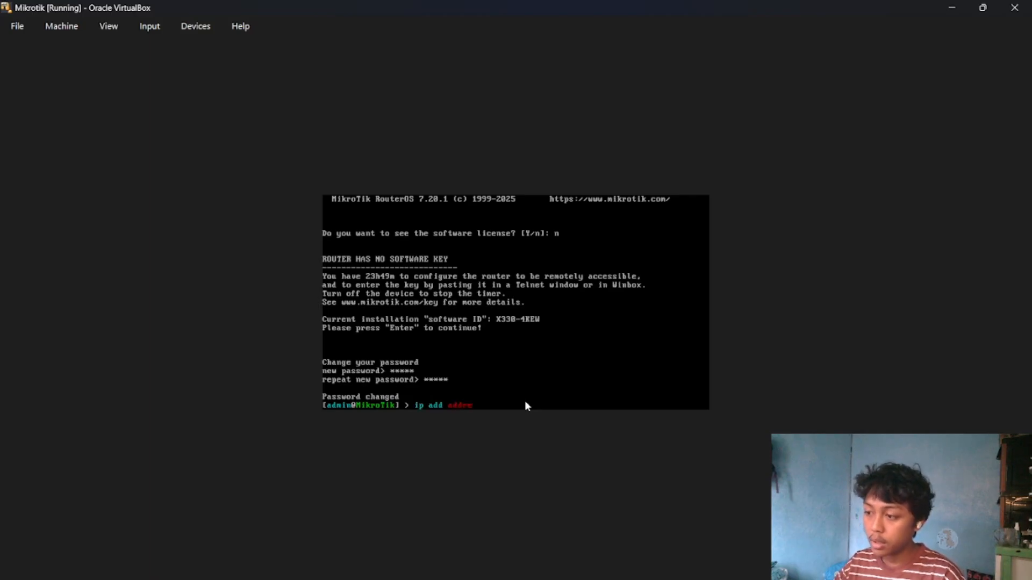
pyautogui.press('BackSpace')
pyautogui.press('BackSpace')
pyautogui.press('BackSpace')
pyautogui.press('BackSpace')
pyautogui.press('BackSpace')
pyautogui.press('BackSpace')
pyautogui.press('BackSpace')
pyautogui.press('BackSpace')
pyautogui.press('BackSpace')
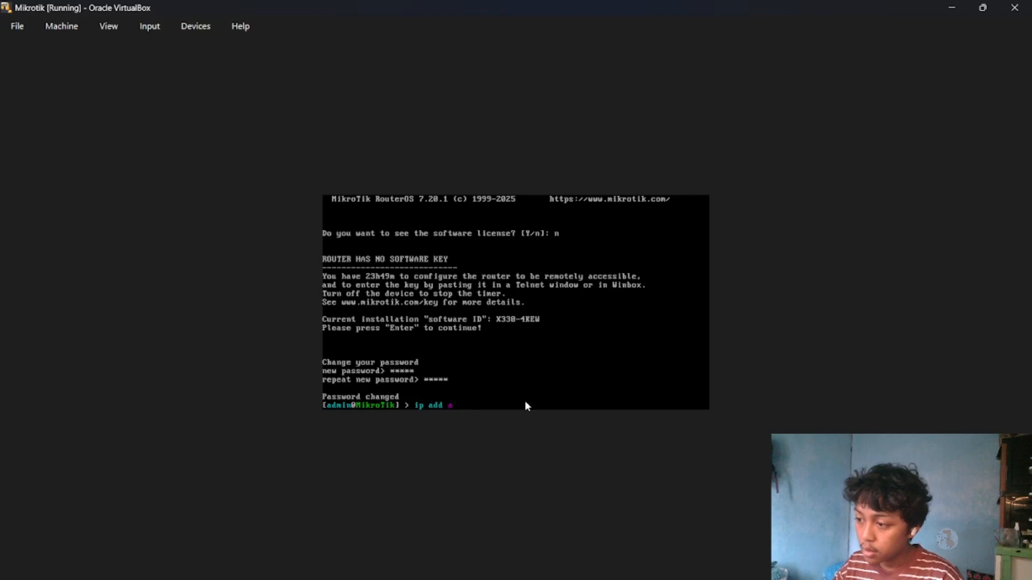
pyautogui.write('d add address=192.168')
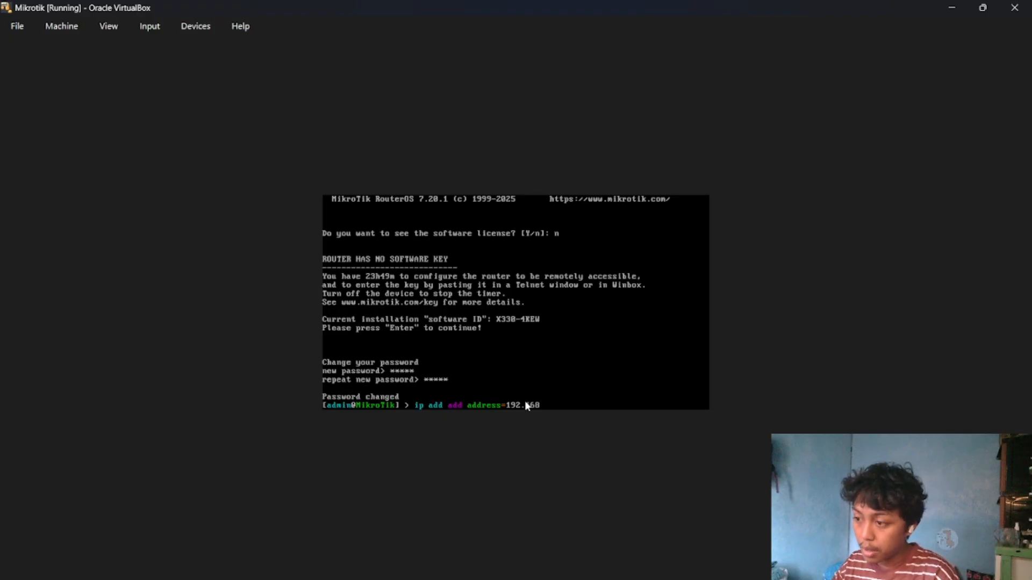
pyautogui.write('.137.2')
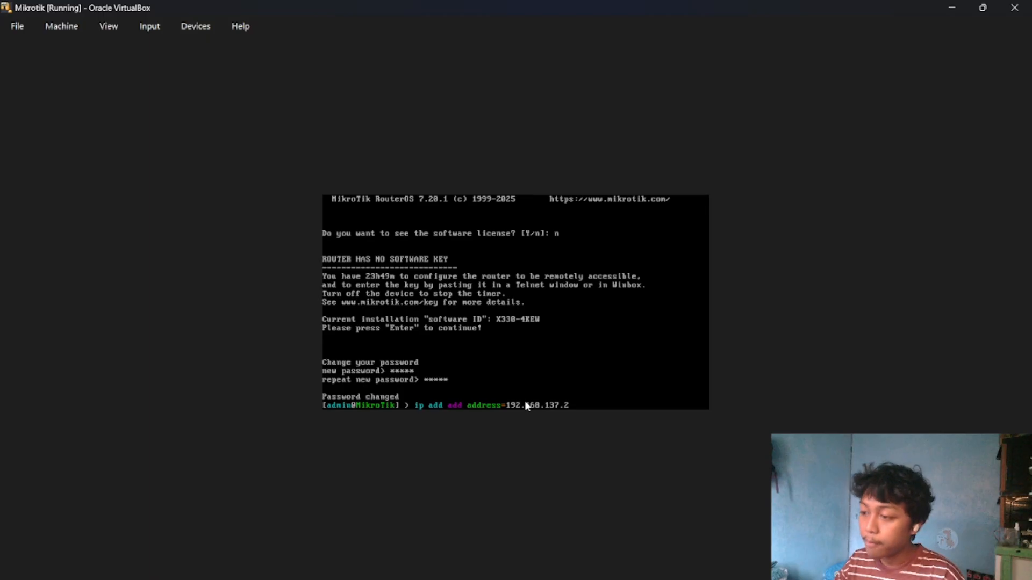
pyautogui.write('/')
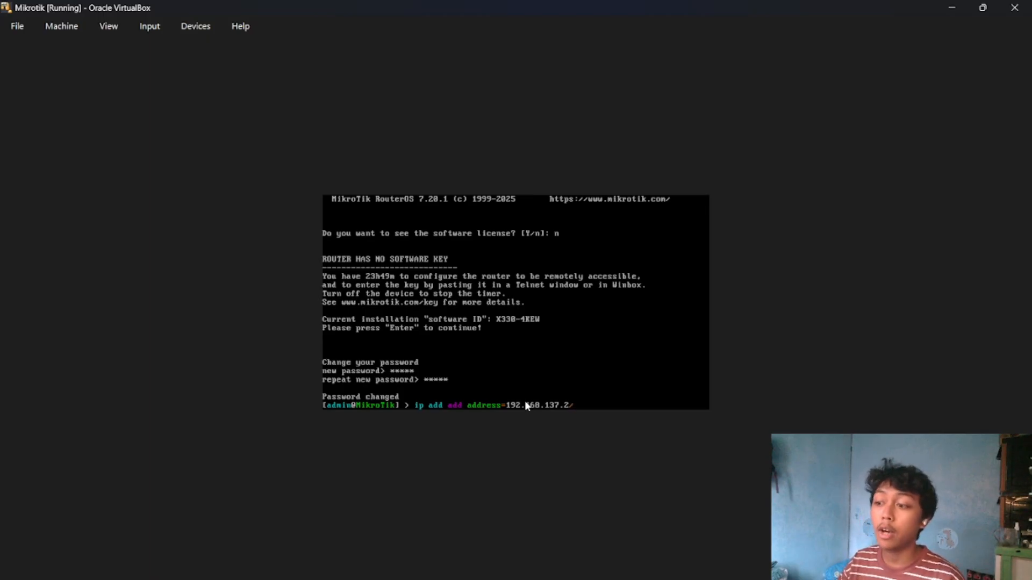
pyautogui.write('23')
pyautogui.press('BackSpace')
pyautogui.write('4')
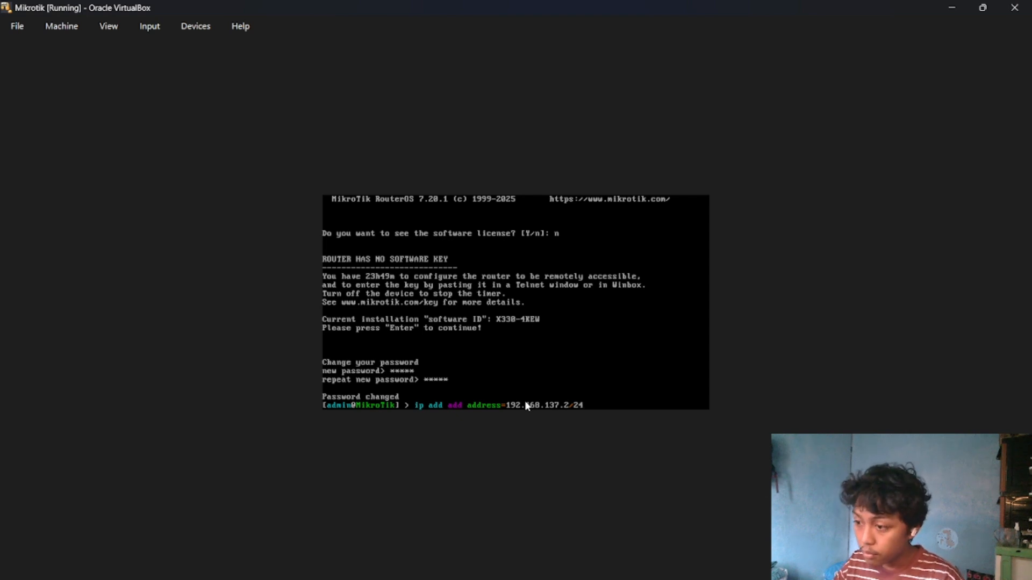
pyautogui.write(' interface=')
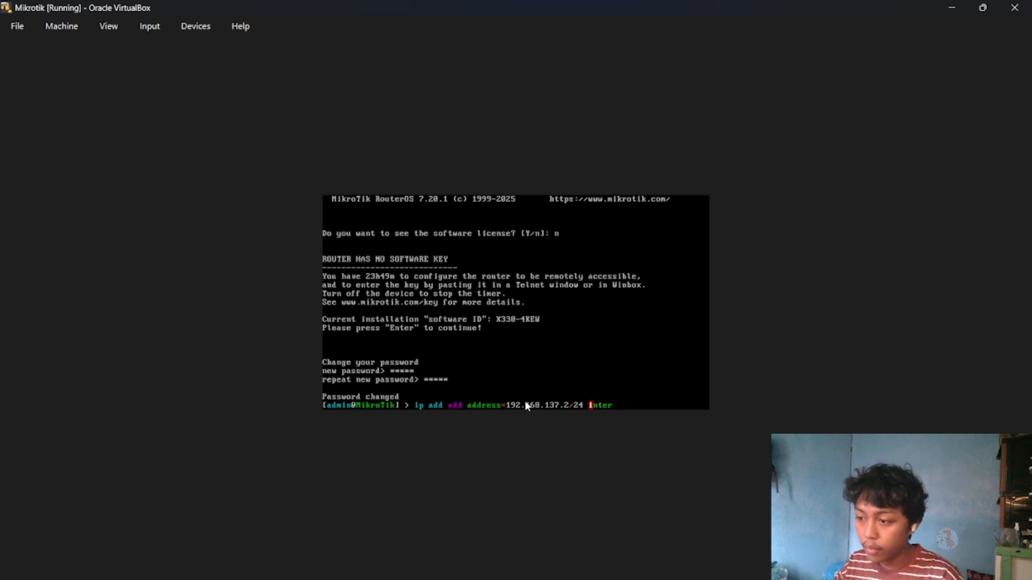
pyautogui.write('ther1')
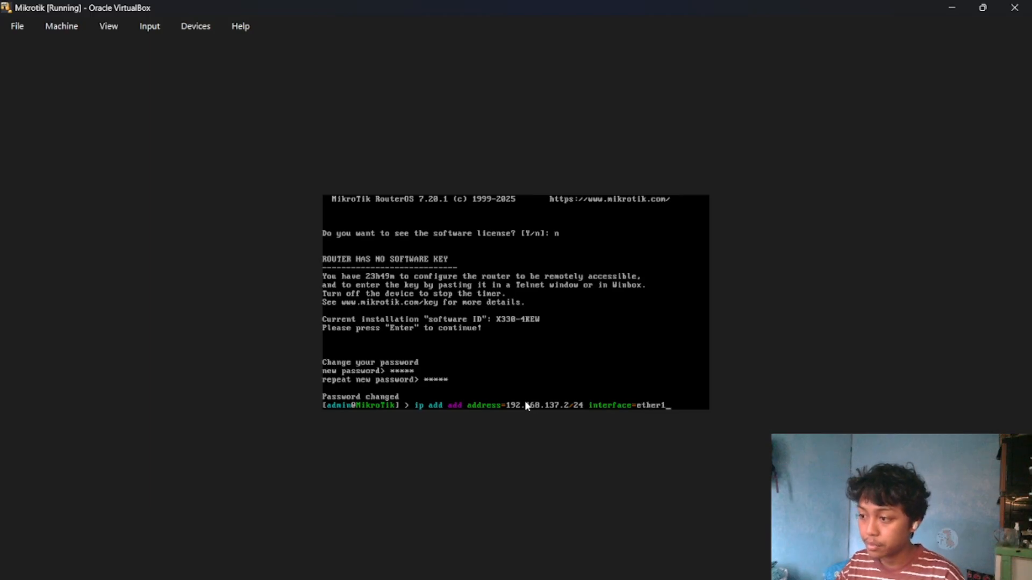
pyautogui.press('Return')
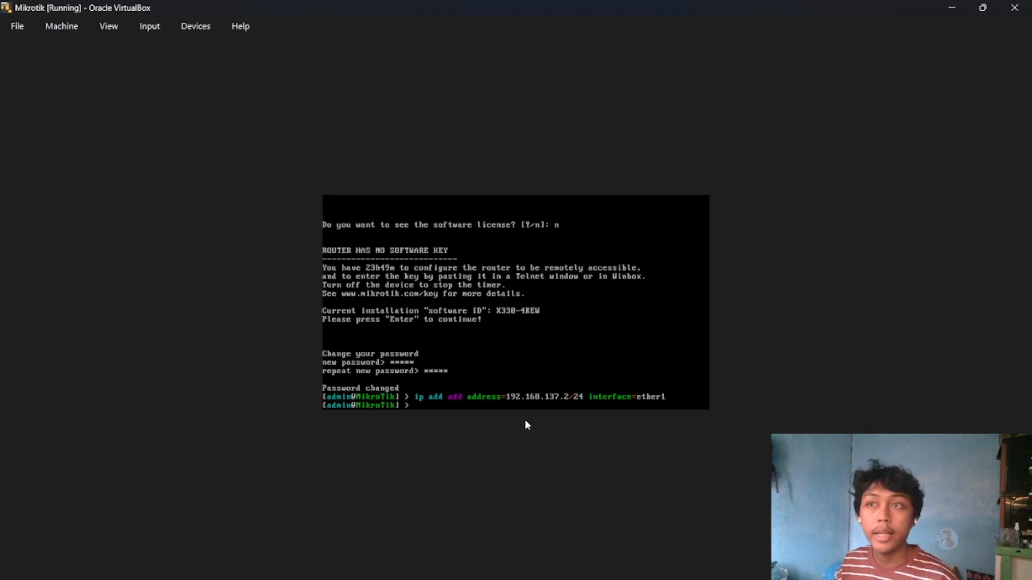
# Add an IP route with gateway 192.168.137.1 in RouterOS.
pyautogui.write('ip')
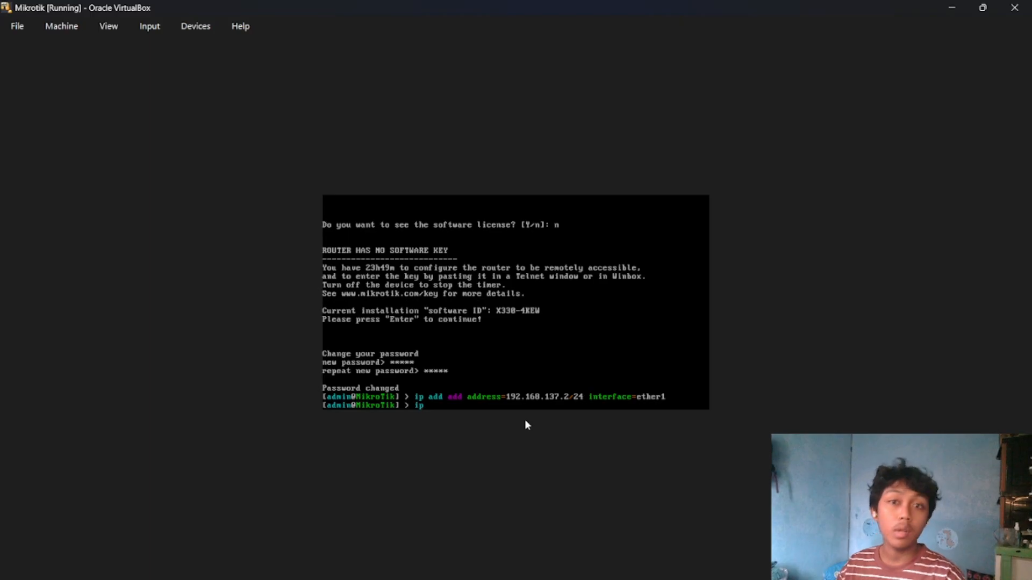
pyautogui.write(' ro')
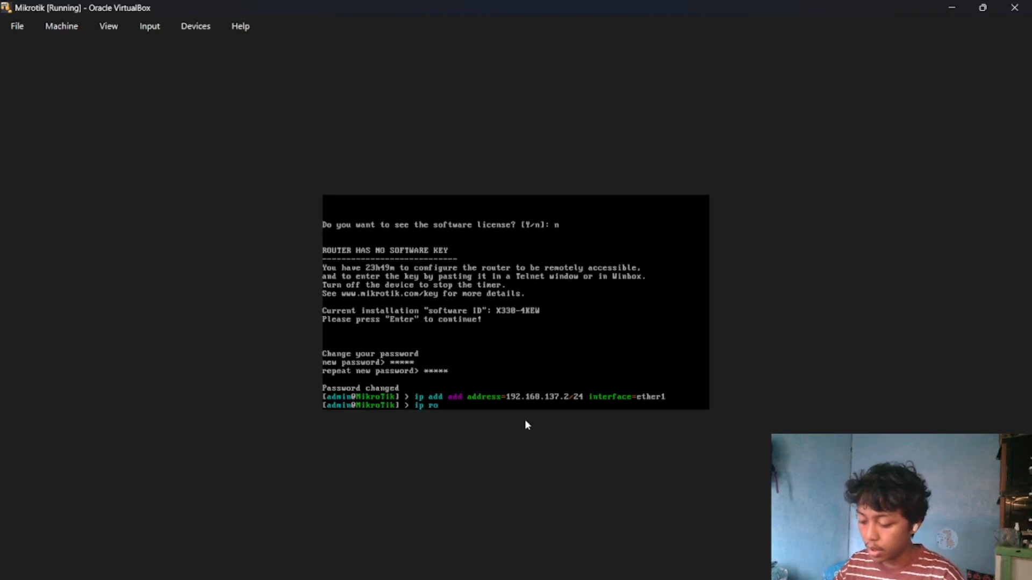
pyautogui.write('ute add gateway=192.1')
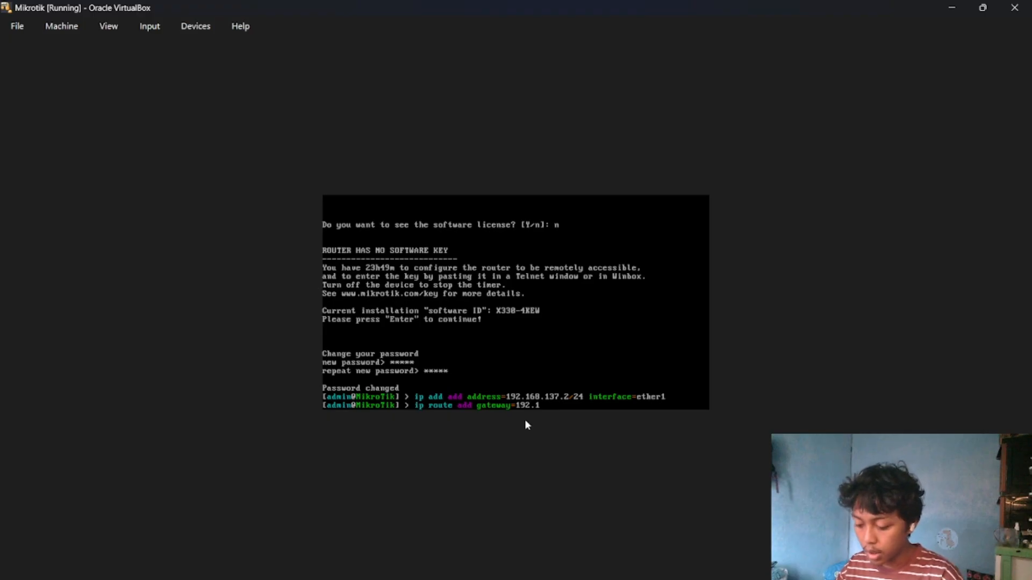
pyautogui.write('68.137')
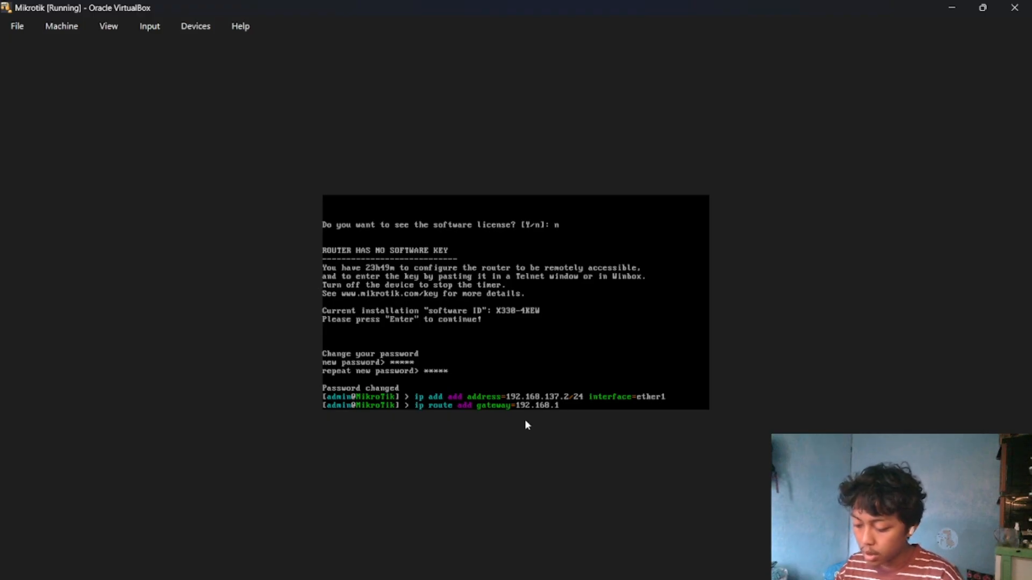
pyautogui.write('.1')
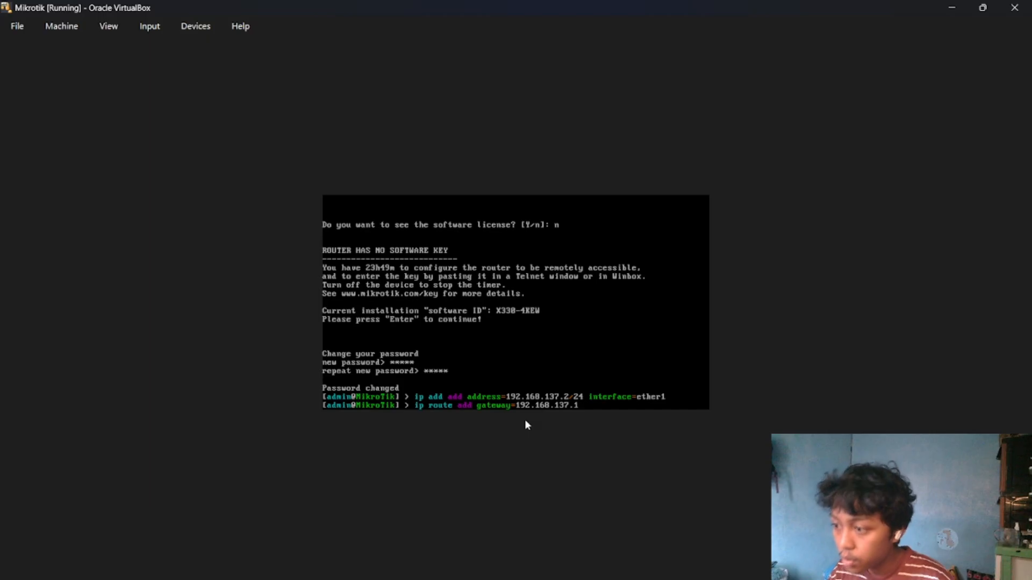
pyautogui.press('Return')
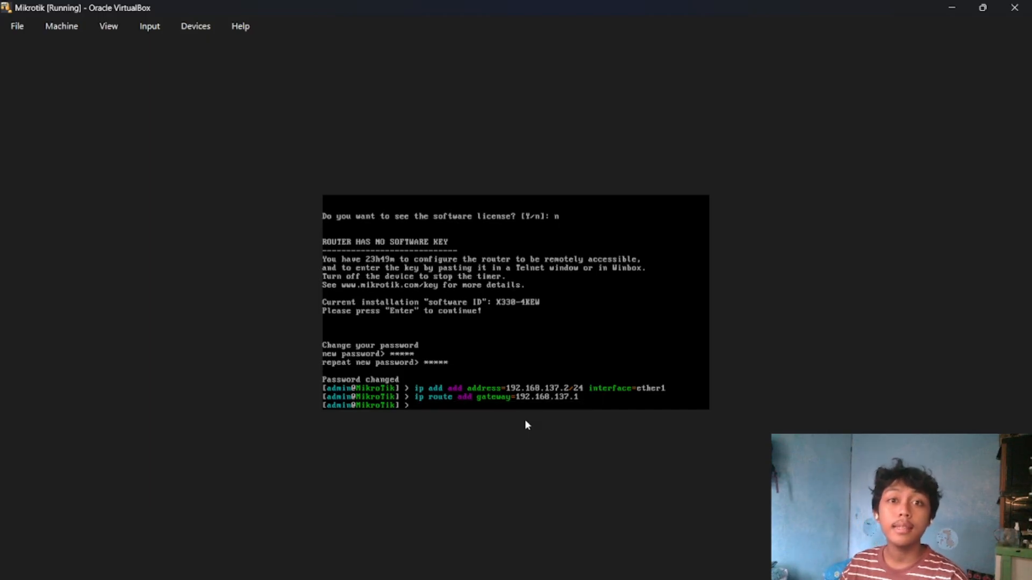
# Write an ip dns set command with servers 192.168.137.1 and 8.8.8.8, leaving it open for another parameter.
pyautogui.write('ip')
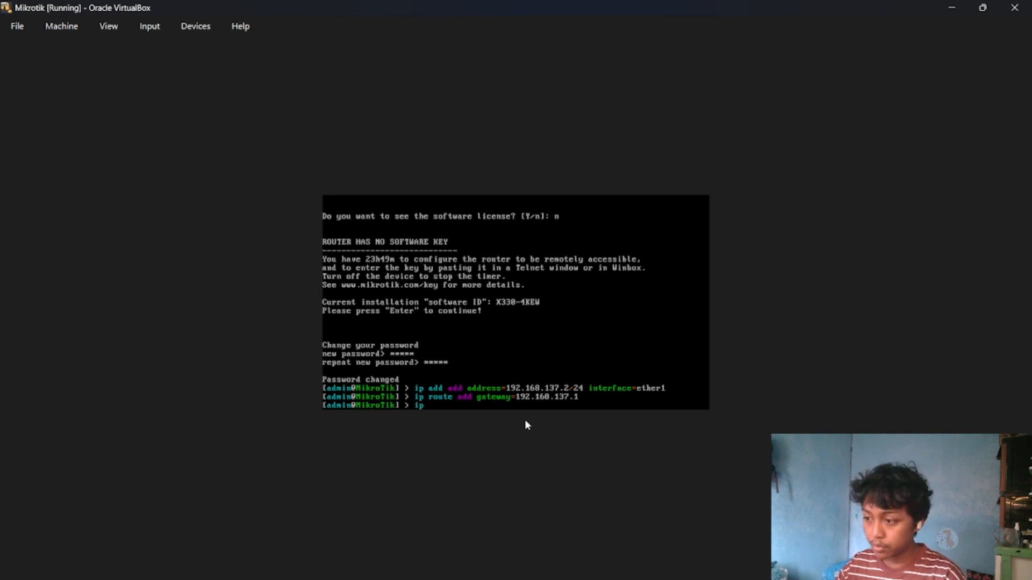
pyautogui.write(' dns set servers=192.168.')
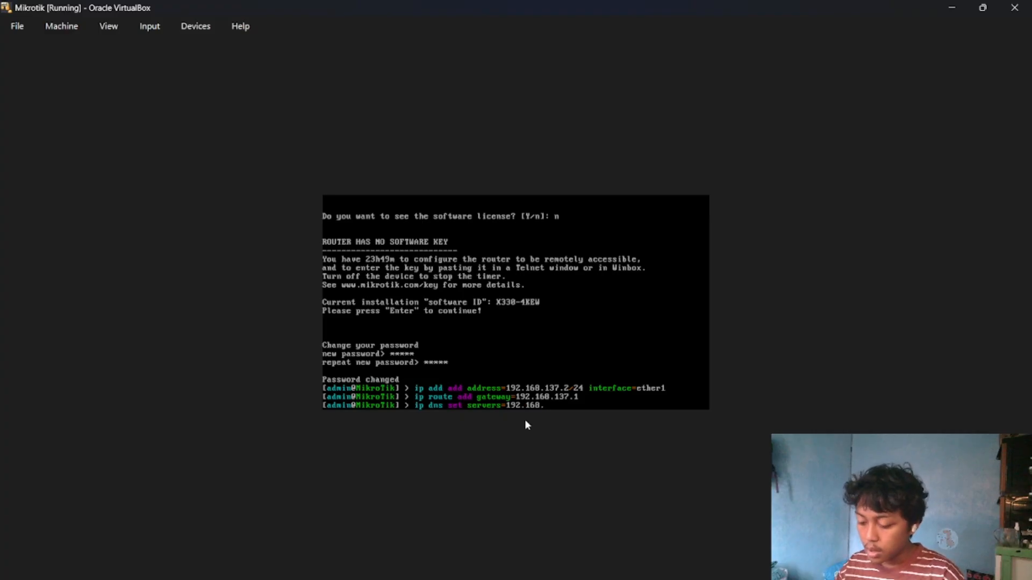
pyautogui.write('137.1')
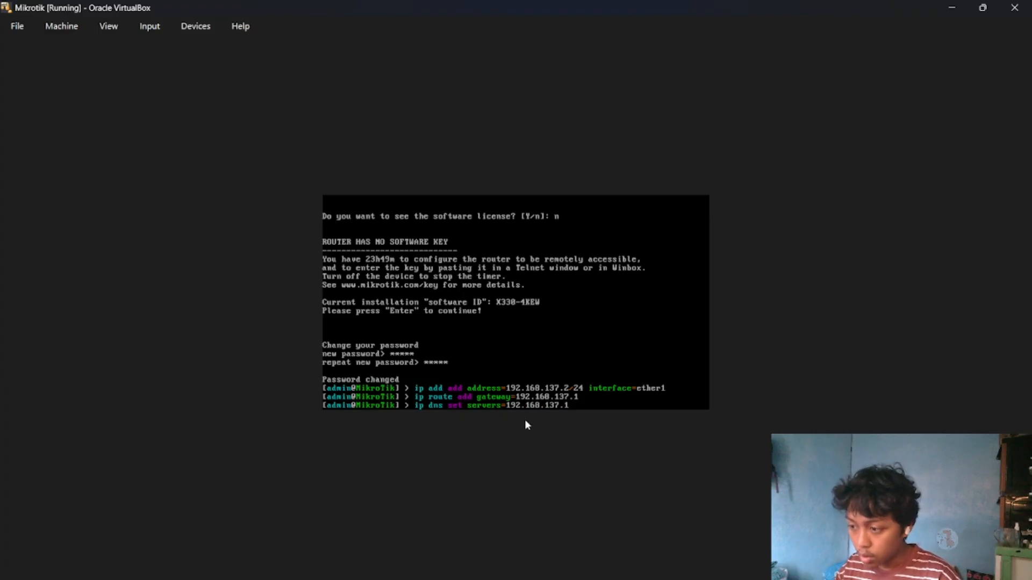
pyautogui.write(',8.8.')
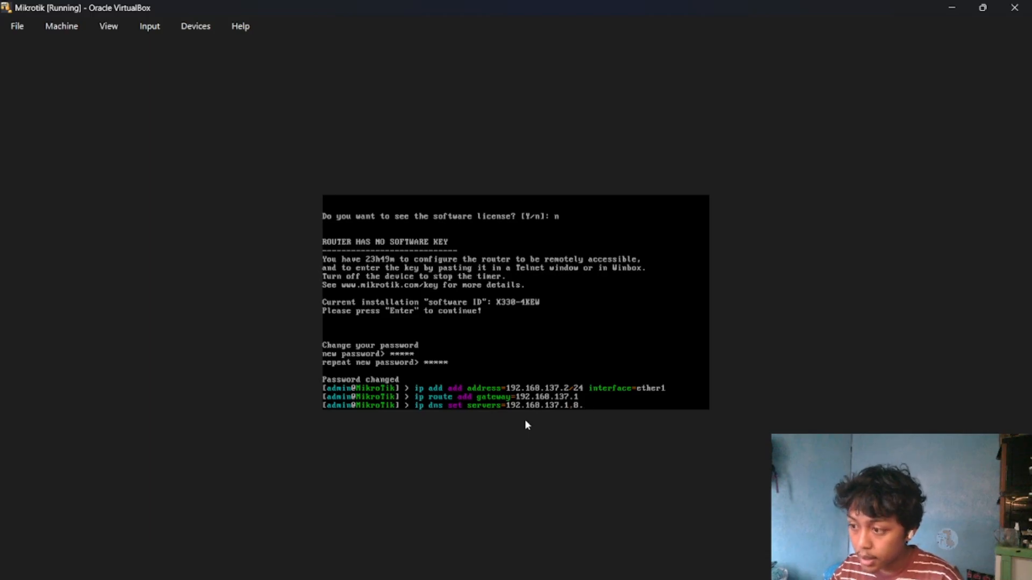
pyautogui.write('8.8')
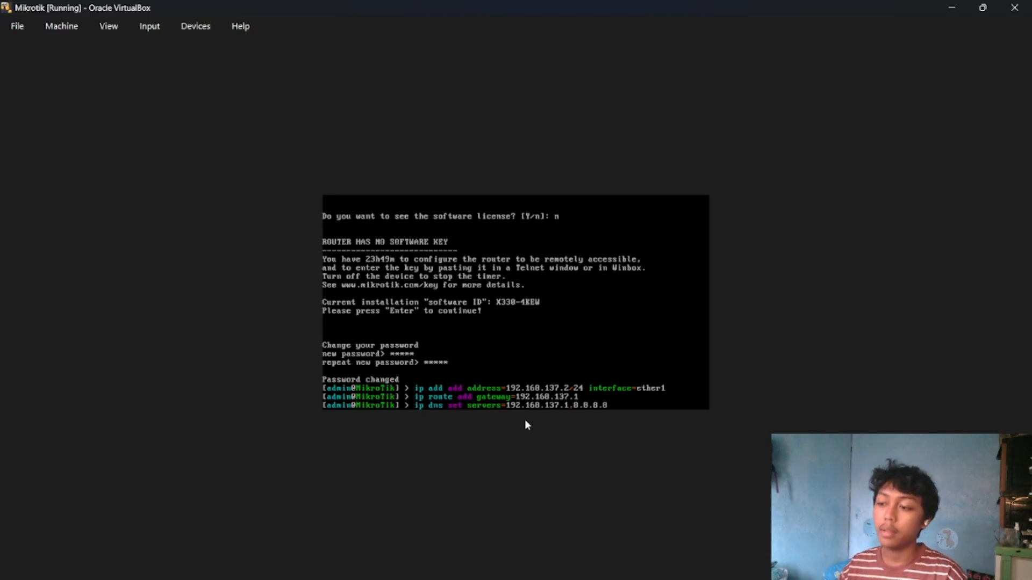
pyautogui.write(' out')
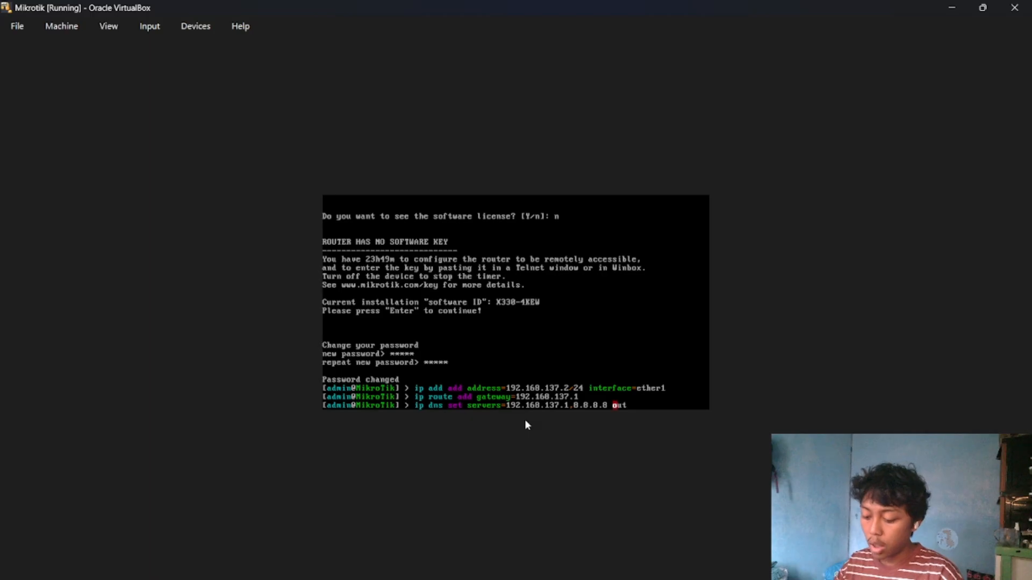
pyautogui.write('-int')
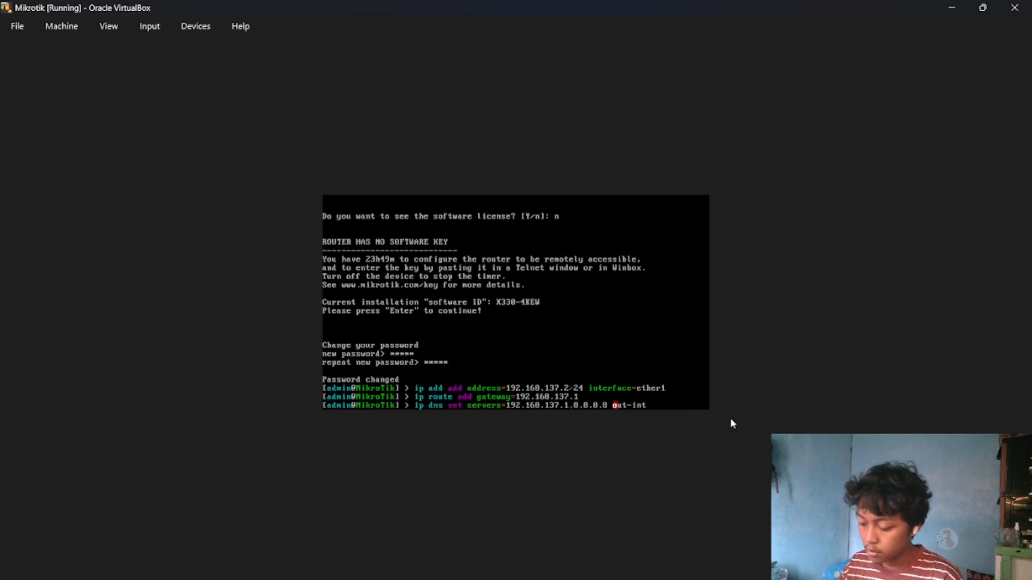
pyautogui.write('er')
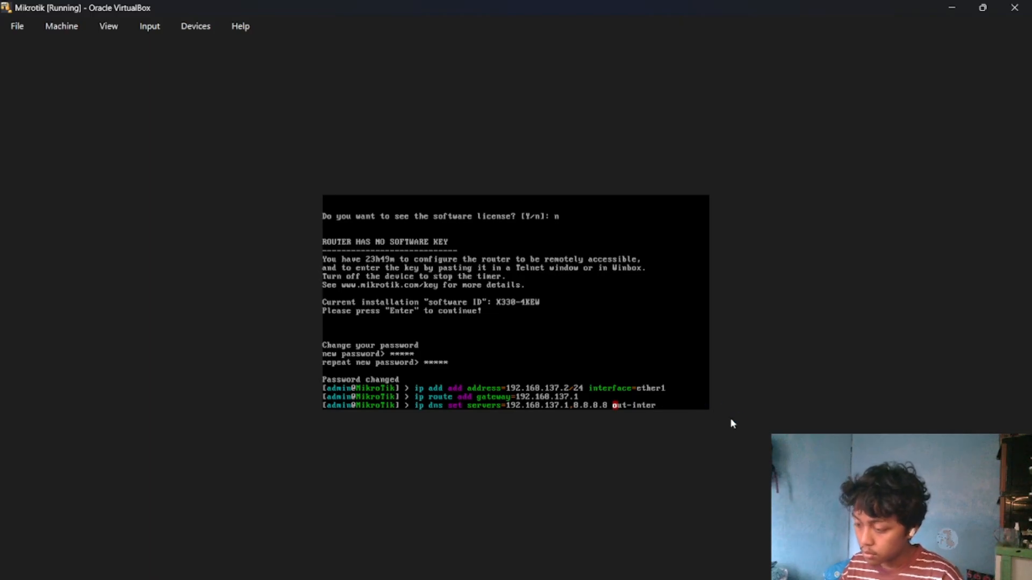
pyautogui.press('BackSpace')
pyautogui.press('BackSpace')
pyautogui.press('BackSpace')
pyautogui.press('BackSpace')
pyautogui.press('BackSpace')
pyautogui.press('BackSpace')
pyautogui.press('BackSpace')
pyautogui.press('BackSpace')
pyautogui.press('BackSpace')
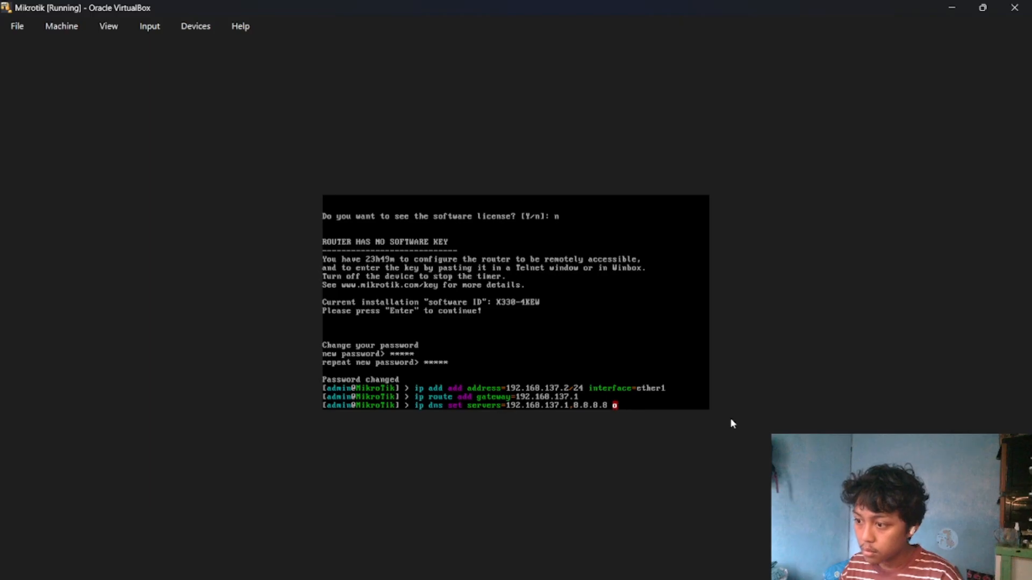
# Complete the DNS command with allow-remote-requests=yes and run it.
pyautogui.write('all')
pyautogui.press('Tab')
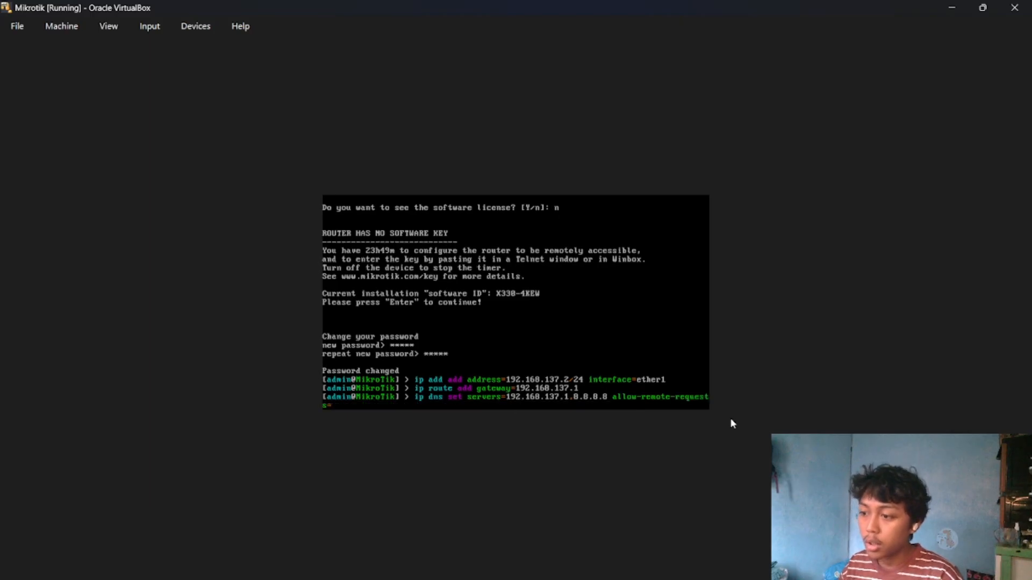
pyautogui.write('yes')
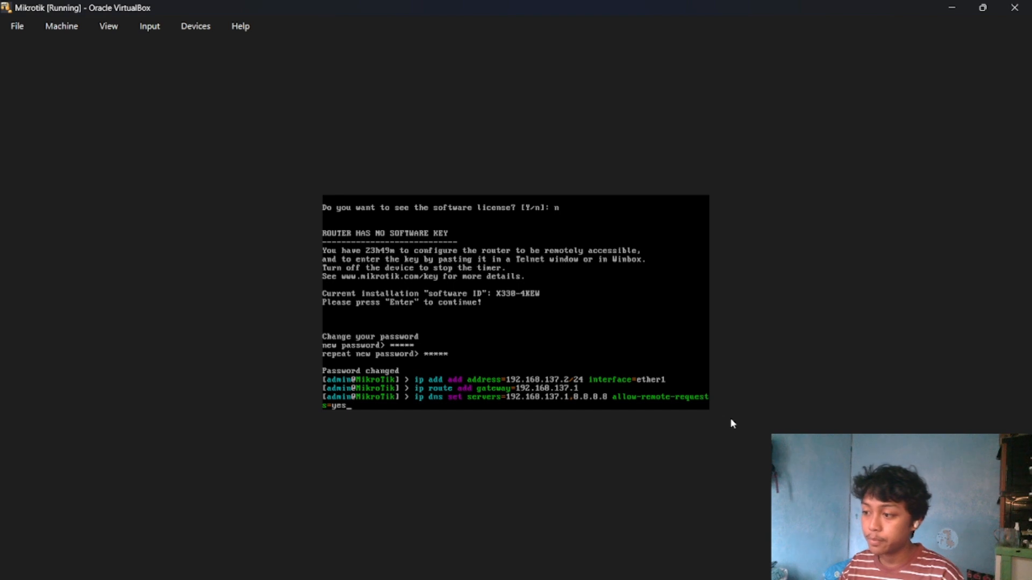
pyautogui.press('Return')
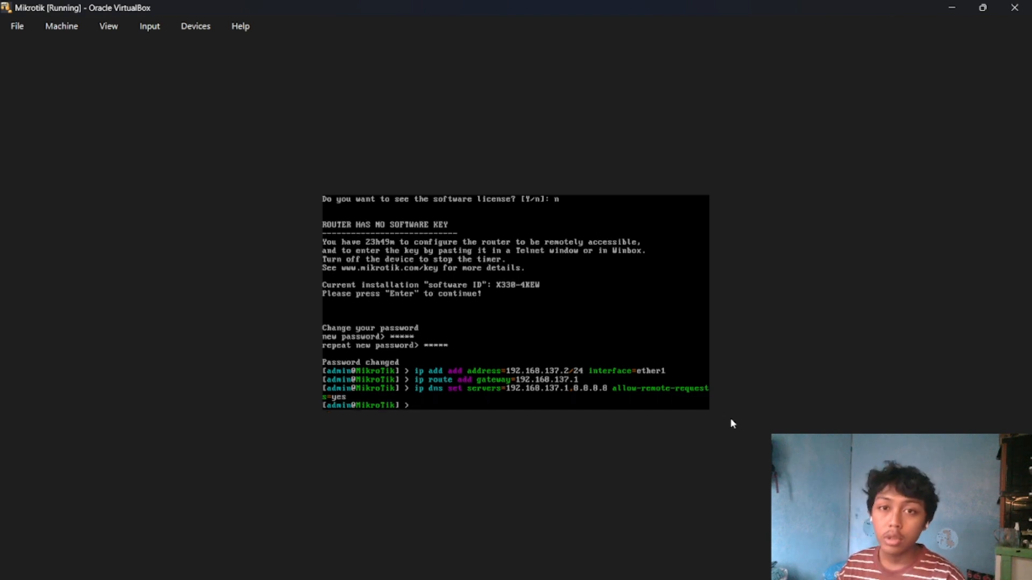
# Write an ip firewall nat add command with chain=srcnat, leaving it open for more parameters.
pyautogui.write('ip')
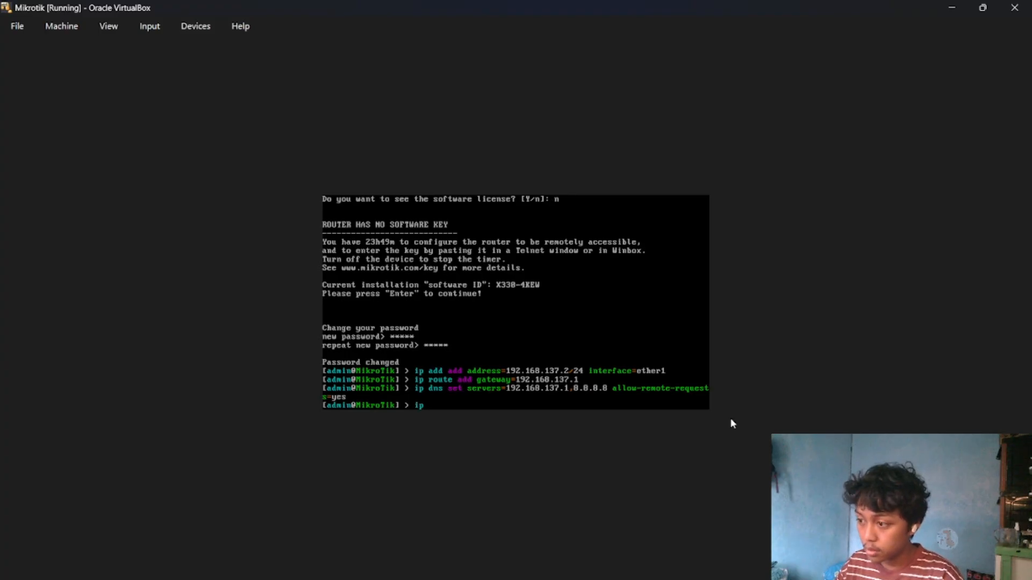
pyautogui.write(' fire')
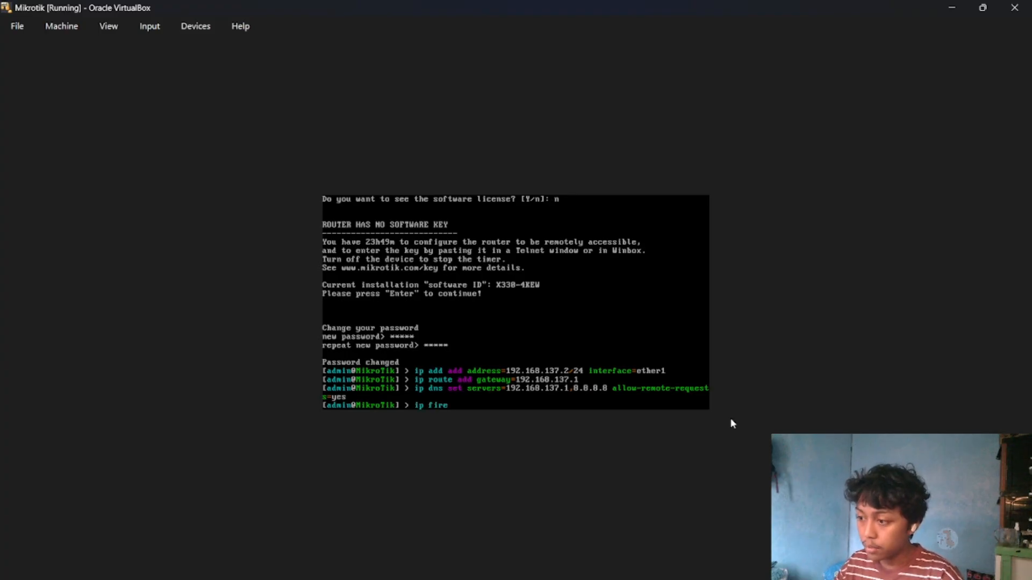
pyautogui.write('wall nat add')
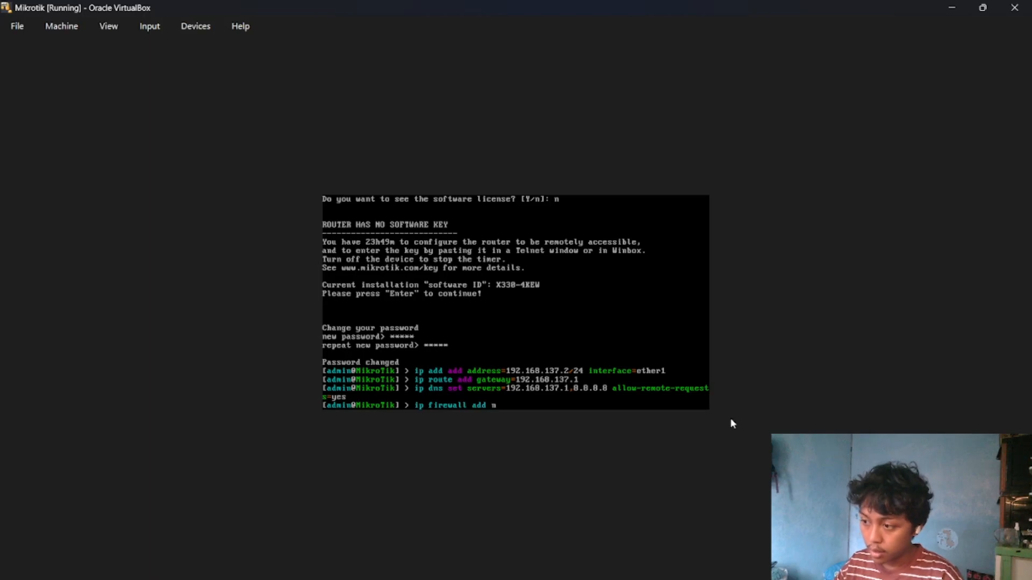
pyautogui.press('BackSpace')
pyautogui.press('BackSpace')
pyautogui.press('BackSpace')
pyautogui.press('BackSpace')
pyautogui.press('BackSpace')
pyautogui.press('BackSpace')
pyautogui.press('BackSpace')
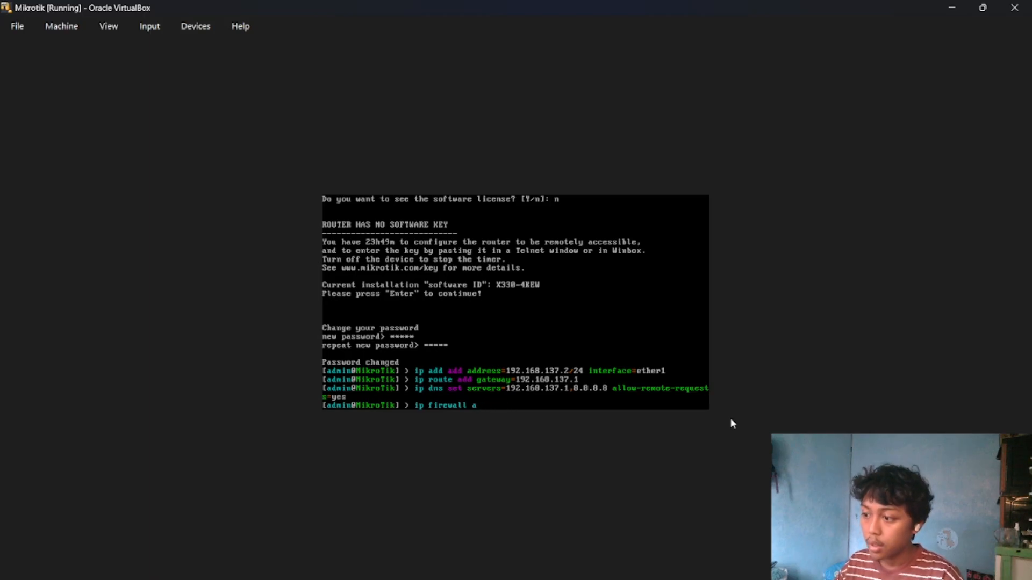
pyautogui.write('nat ')
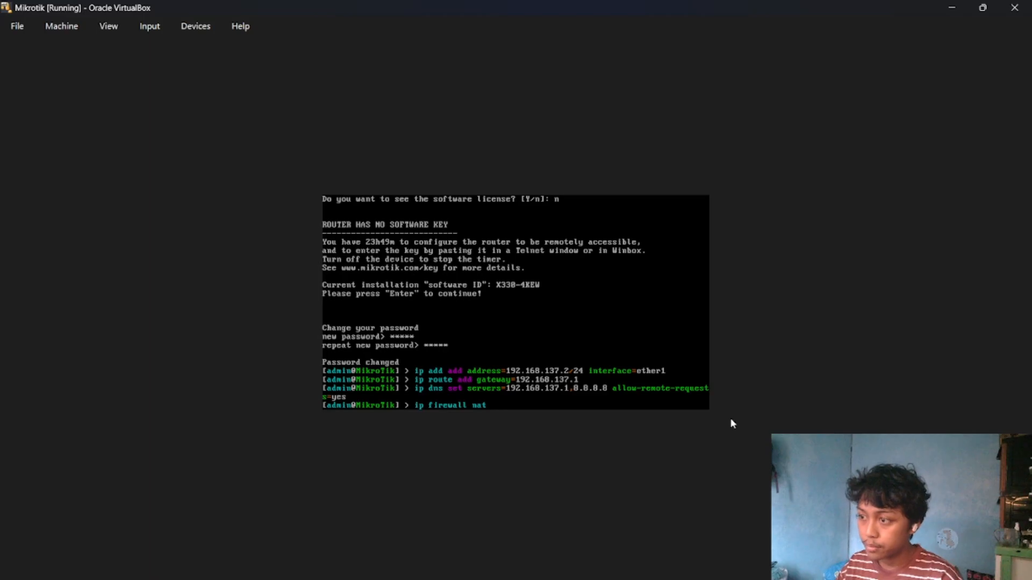
pyautogui.write('add')
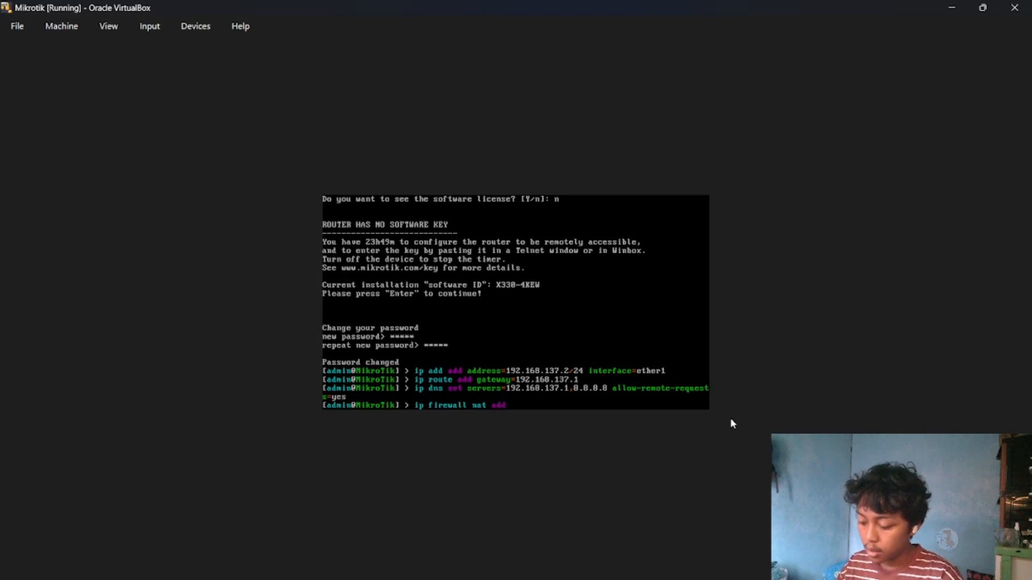
pyautogui.write(' chain=')
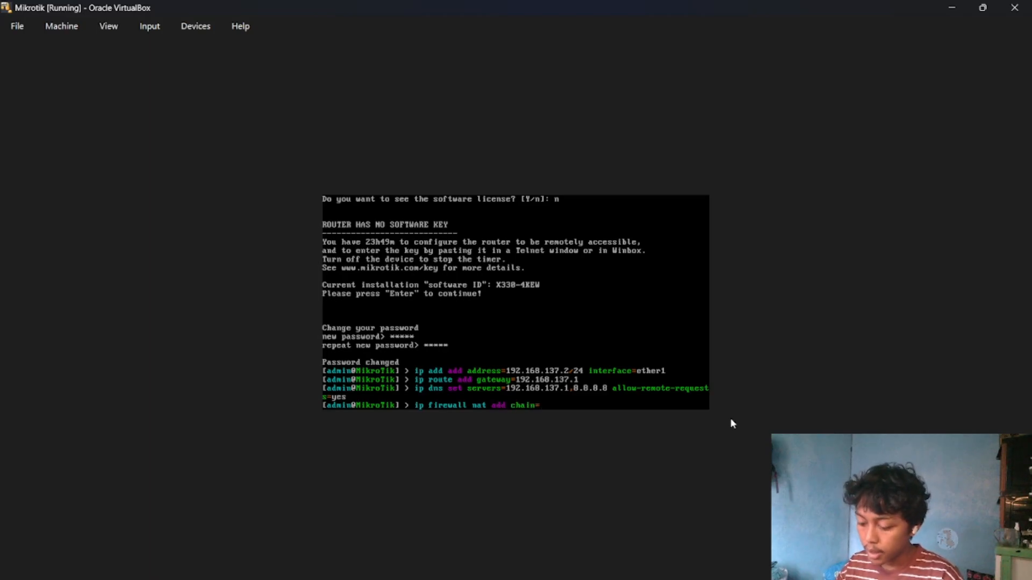
pyautogui.write('srcnat')
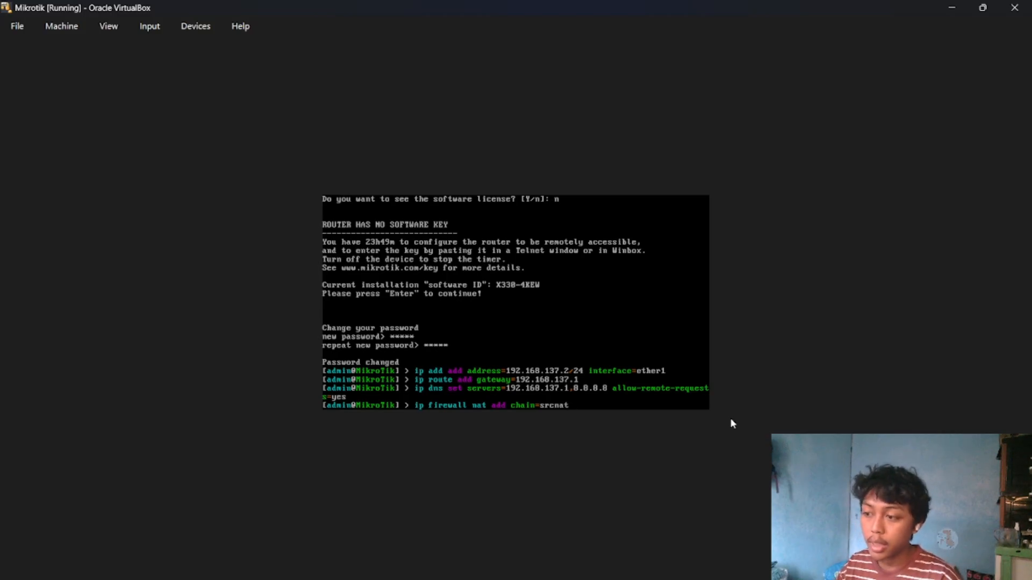
pyautogui.write(' ou')
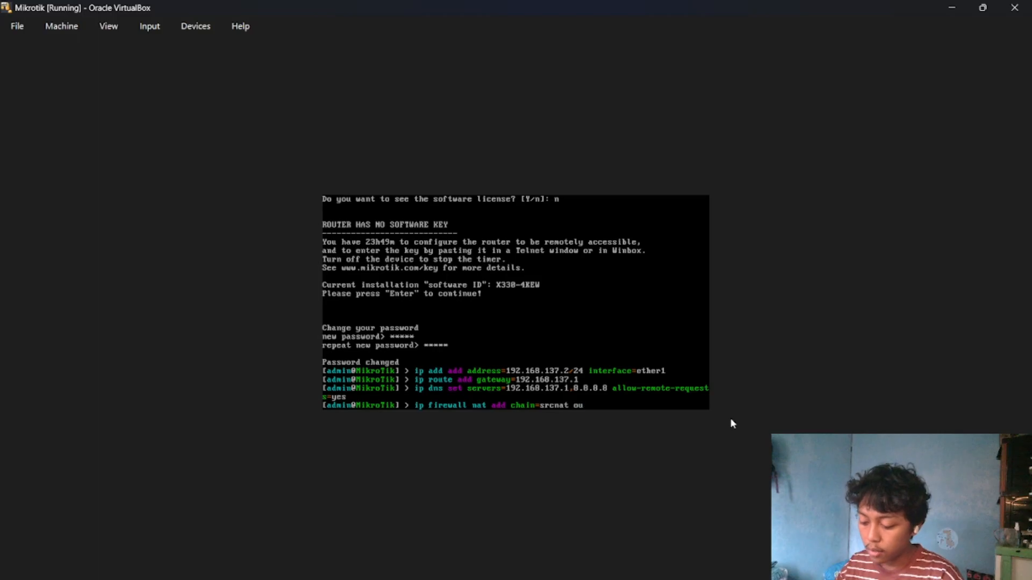
pyautogui.write('t-interface=')
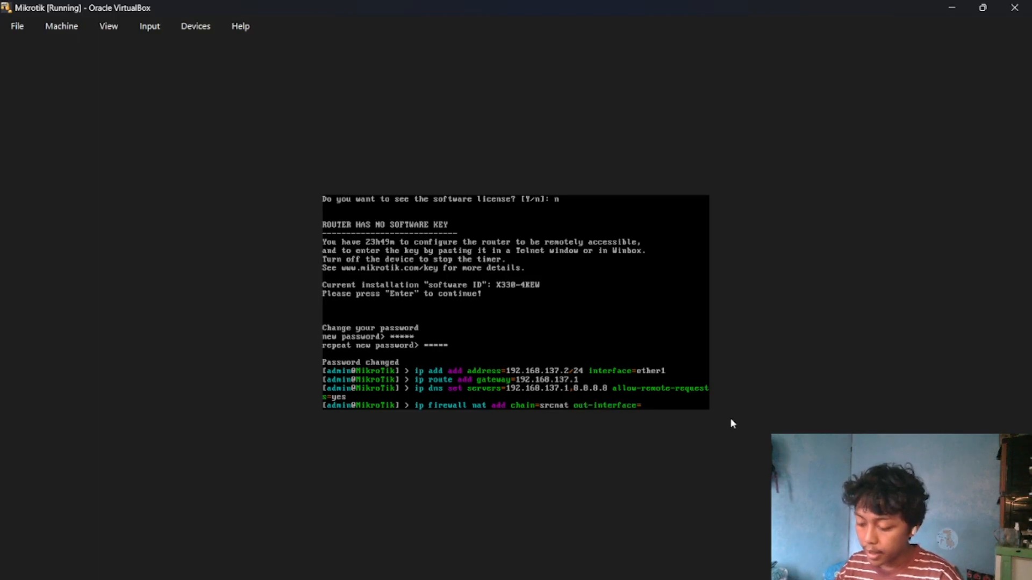
pyautogui.write('ether1 action=')
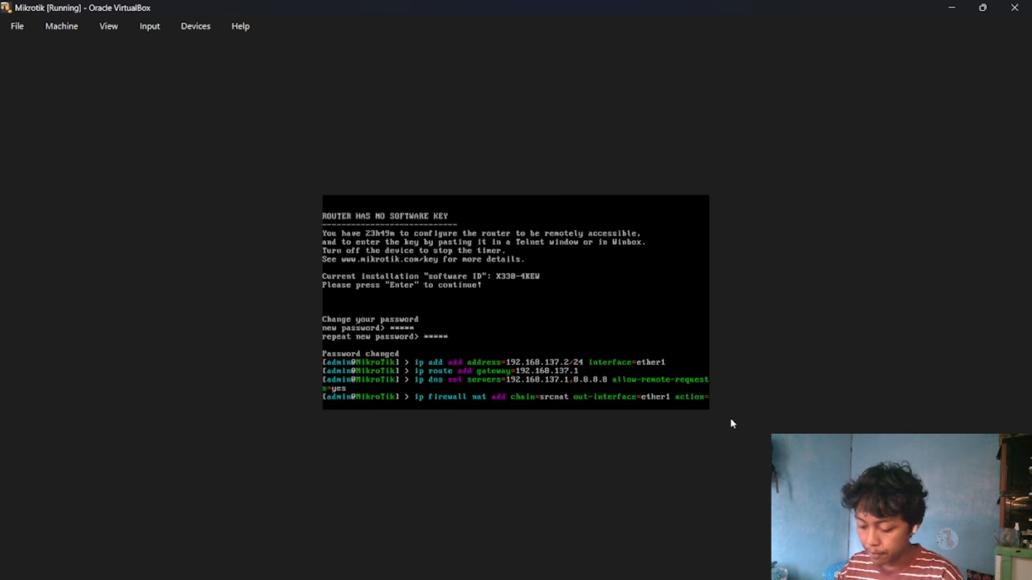
pyautogui.write('masquerade')
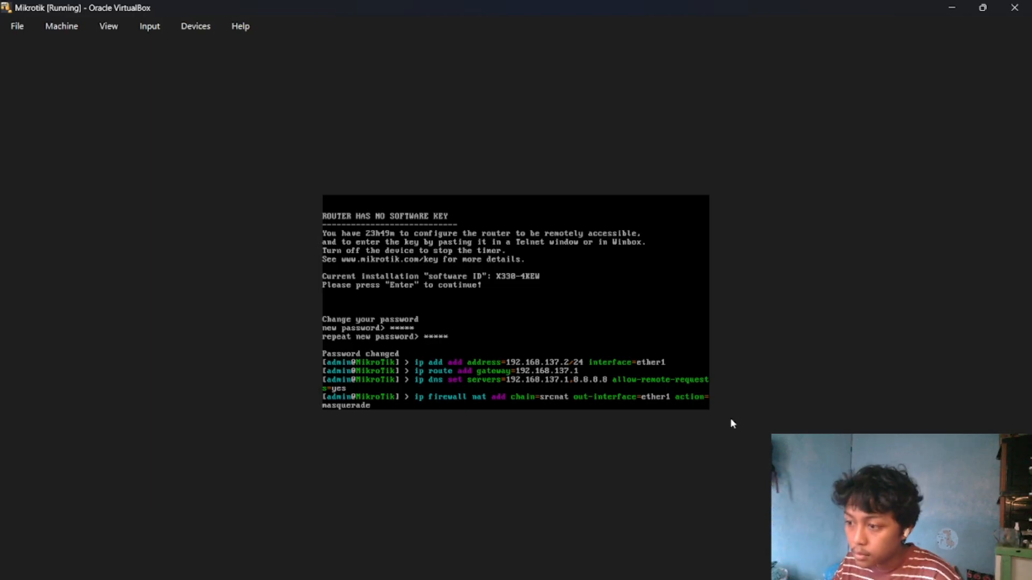
# Complete the NAT rule with out-interface=ether1 and action=masquerade and run it.
pyautogui.press('Return')
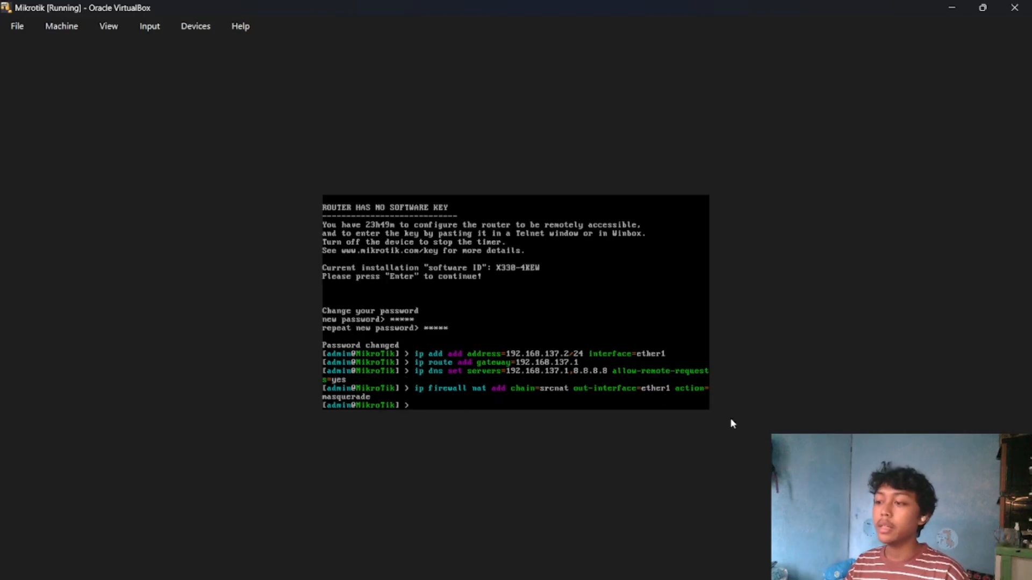
# Ping the gateway 192.168.137.1 from the RouterOS console, and stop the ping after a few attempts.
pyautogui.write('ping')
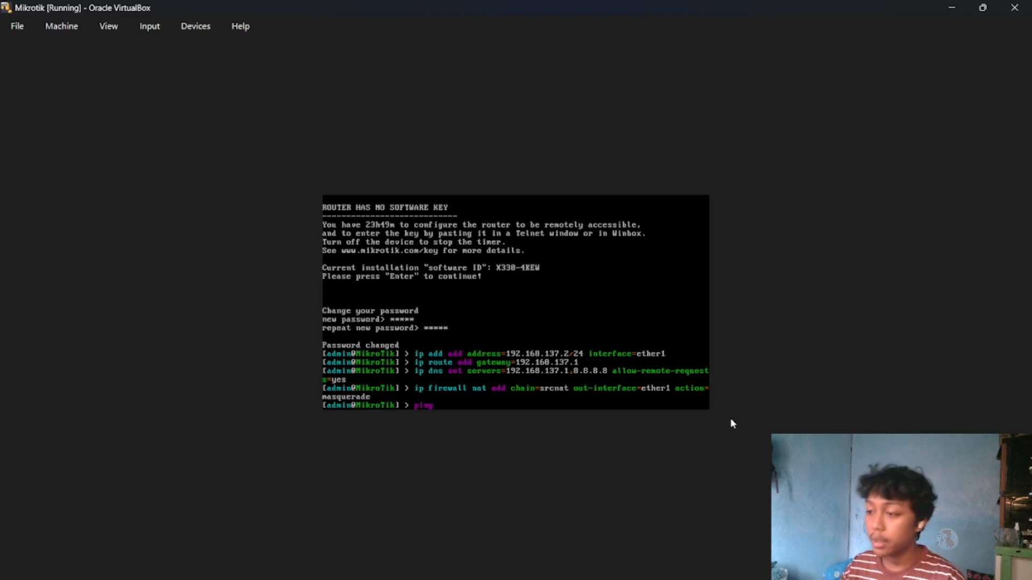
pyautogui.write('1')
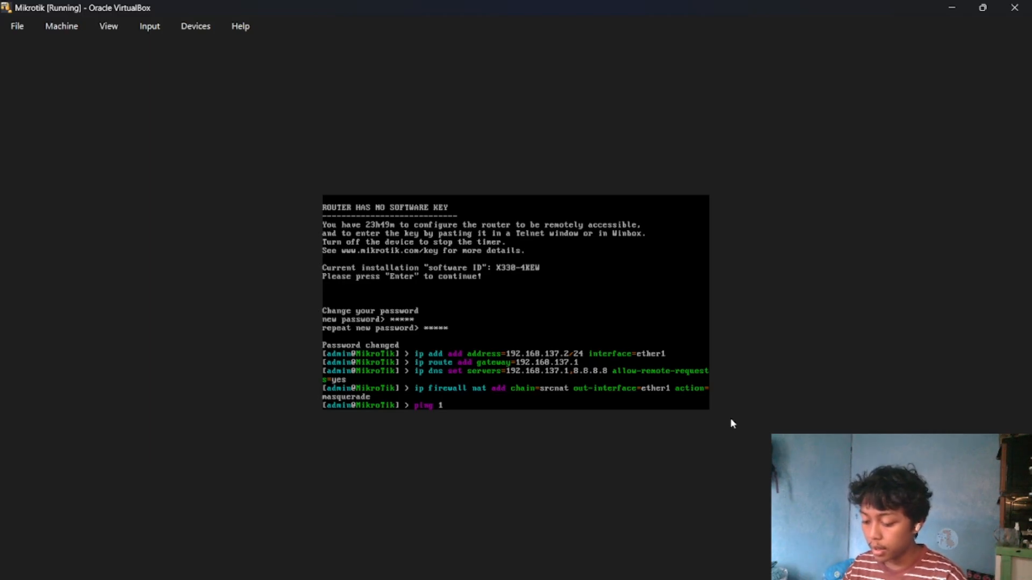
pyautogui.write('92.1')
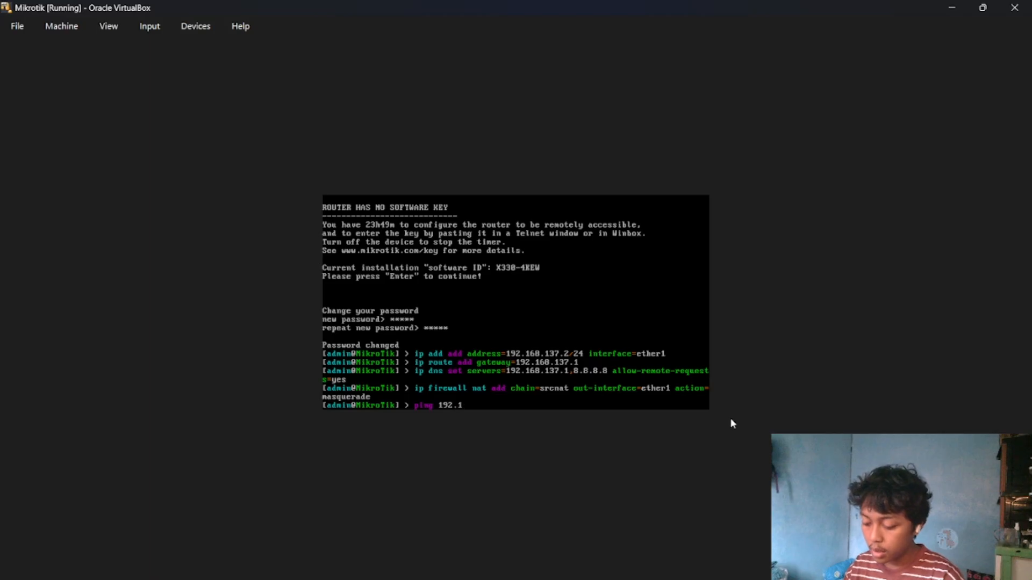
pyautogui.write('68.1')
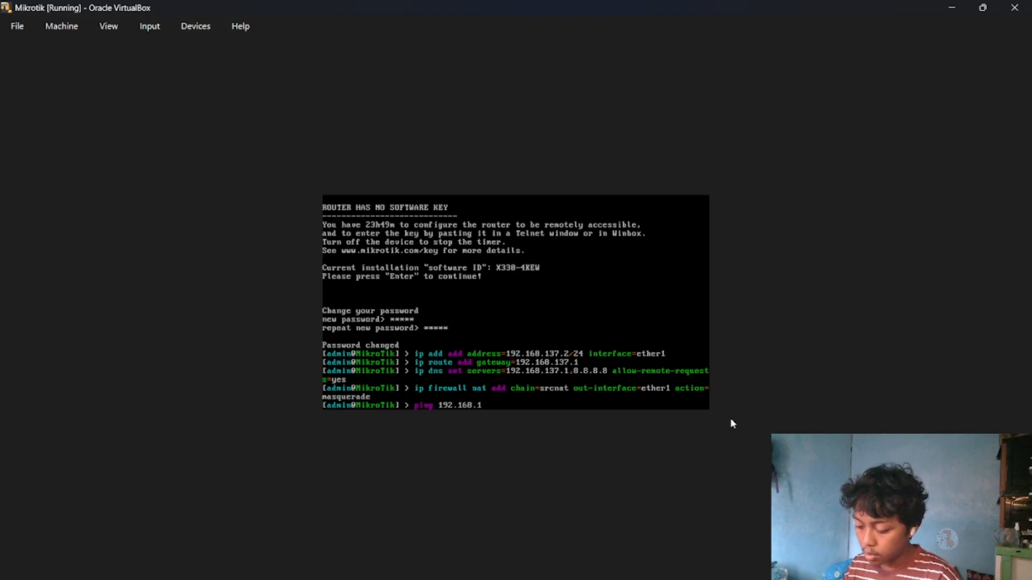
pyautogui.write('37.1')
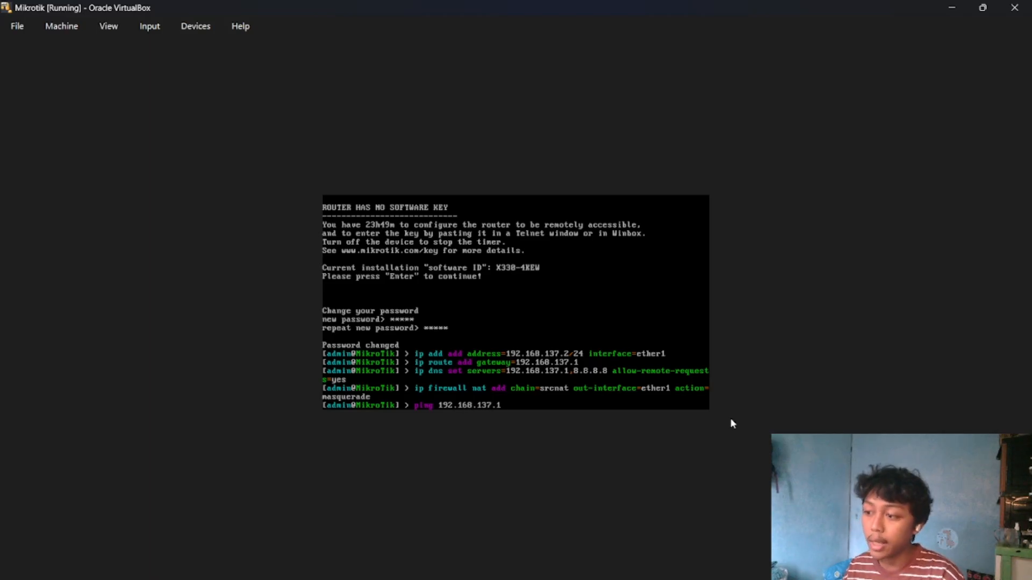
pyautogui.press('Return')
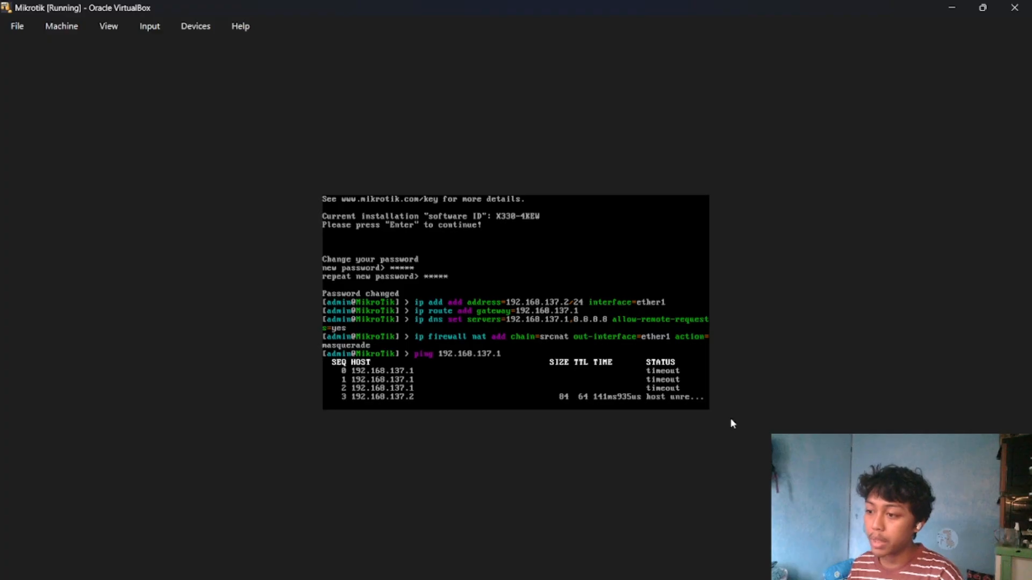
pyautogui.hotkey('ctrl', 'c')
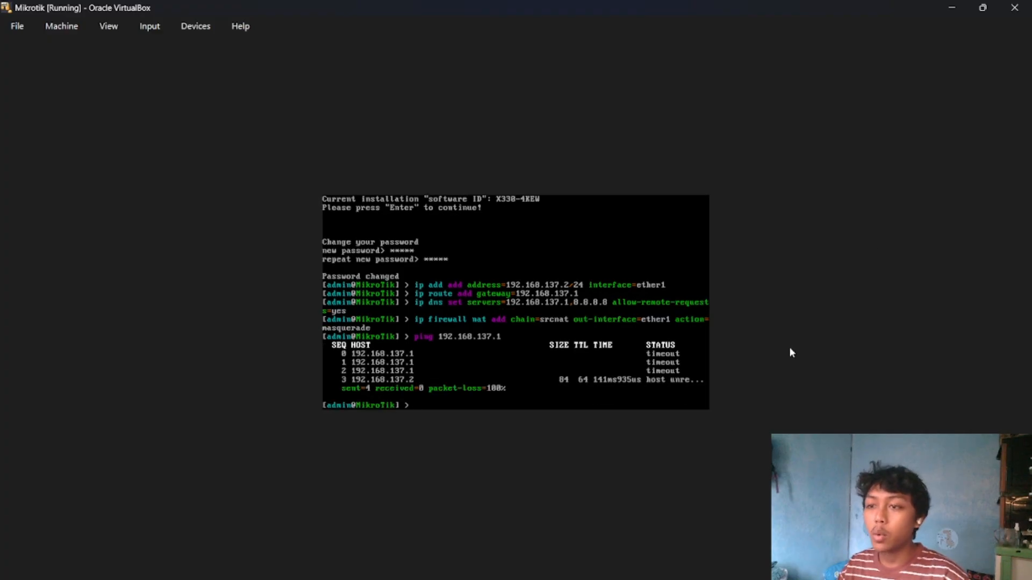
# Power off the Mikrotik virtual machine and attach its network Adapter 1 to Host-only Adapter.
pyautogui.click(1014, 7)
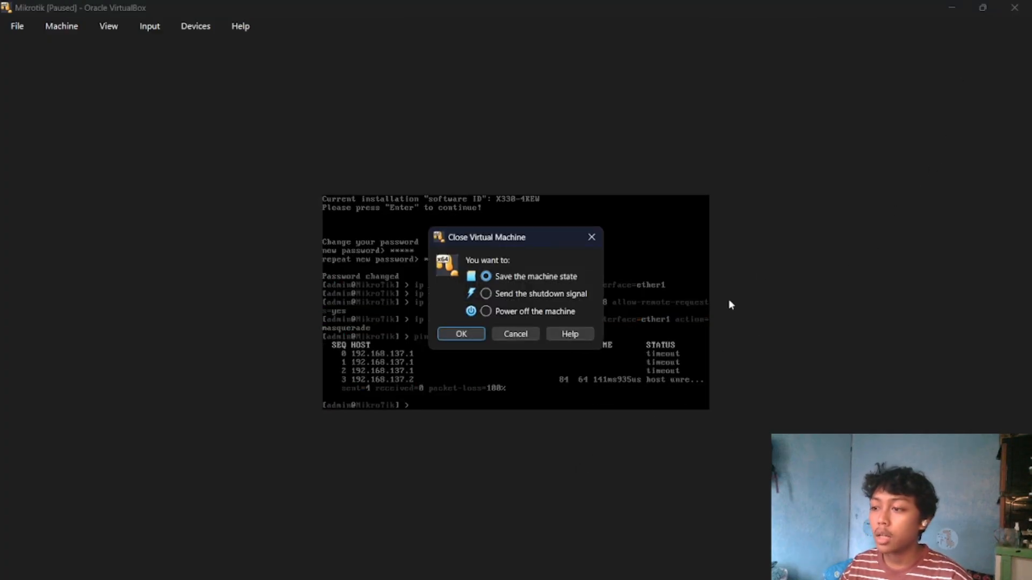
pyautogui.click(461, 334)
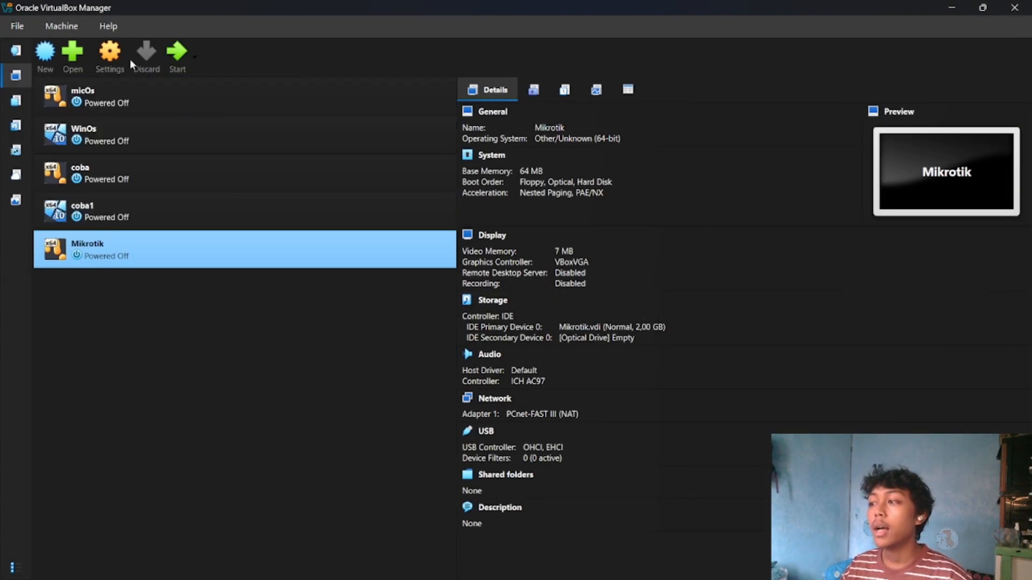
pyautogui.hotkey('ctrl', 's')
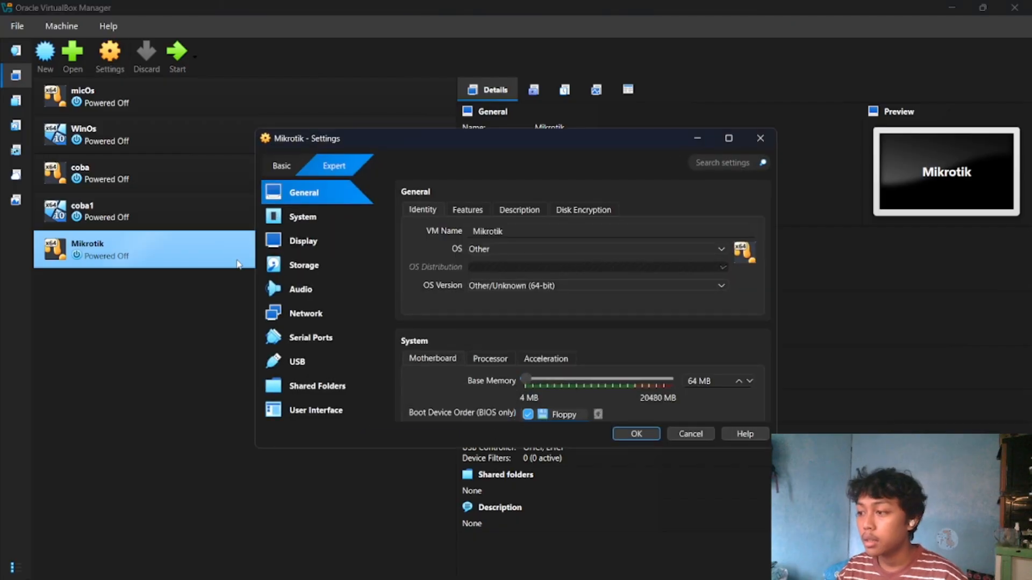
pyautogui.click(325, 320)
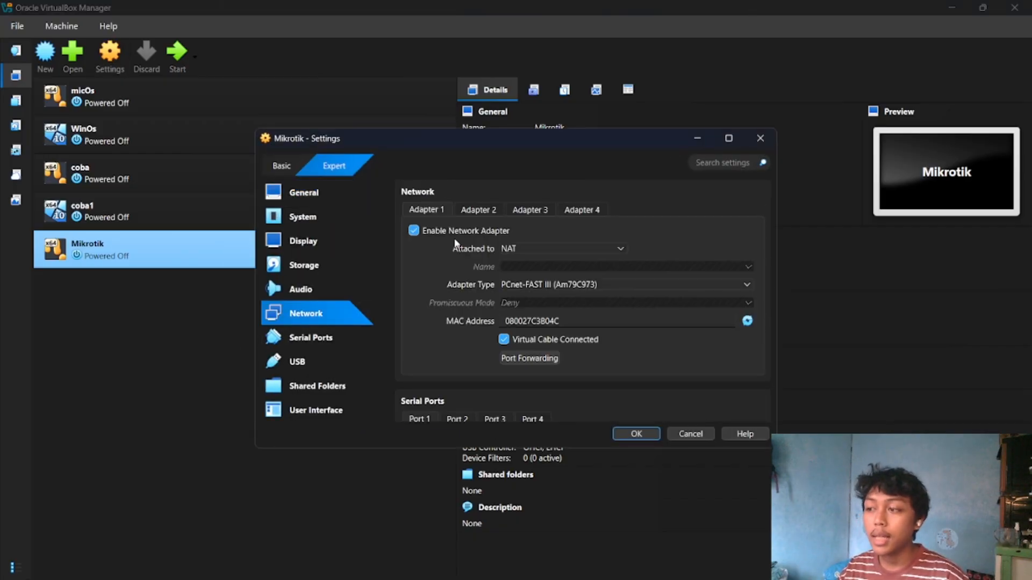
pyautogui.click(505, 247)
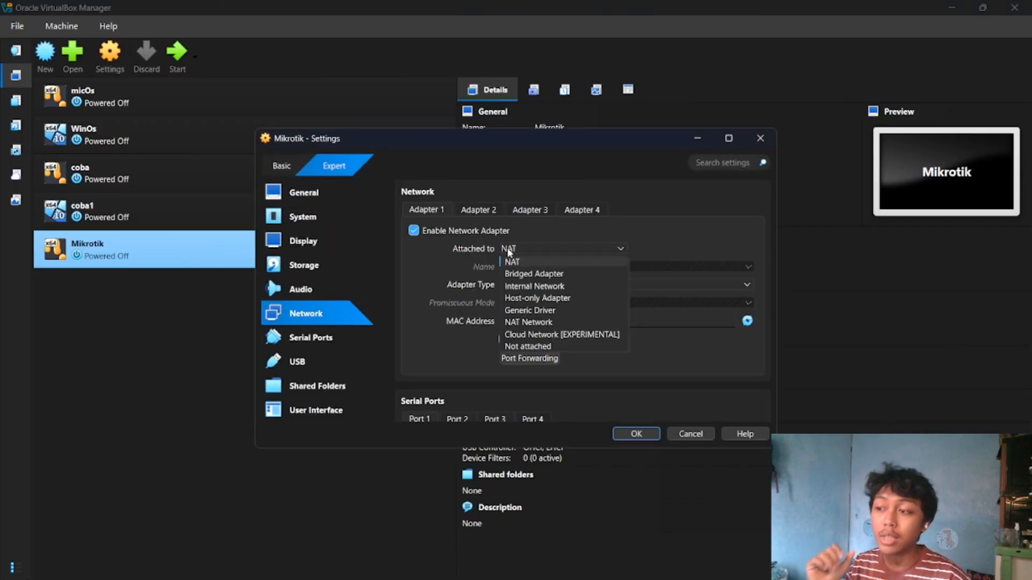
pyautogui.click(520, 300)
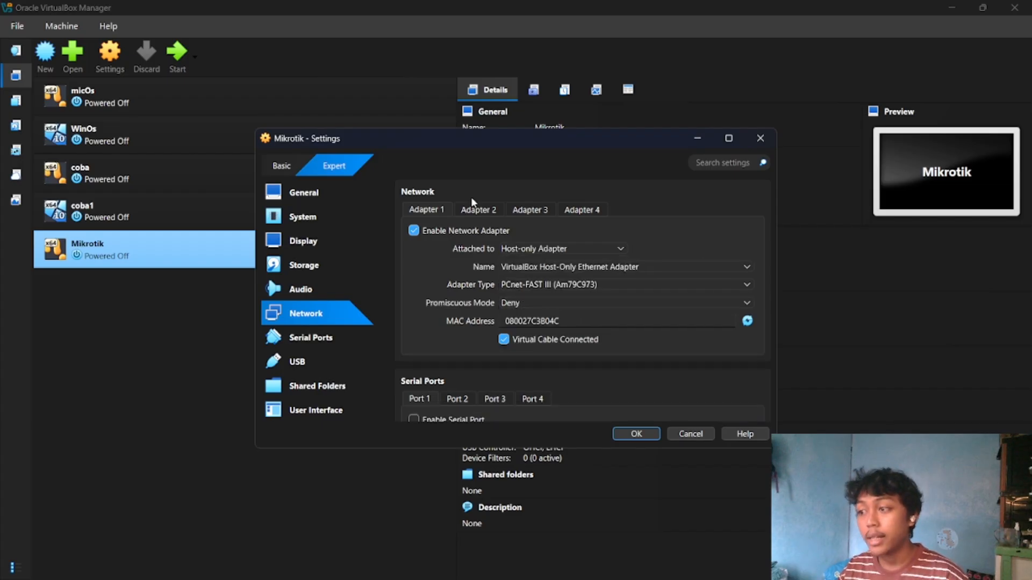
# Enable network Adapter 2 attached to Internal Network and save the machine's settings.
pyautogui.click(476, 210)
pyautogui.click(495, 233)
pyautogui.click(512, 248)
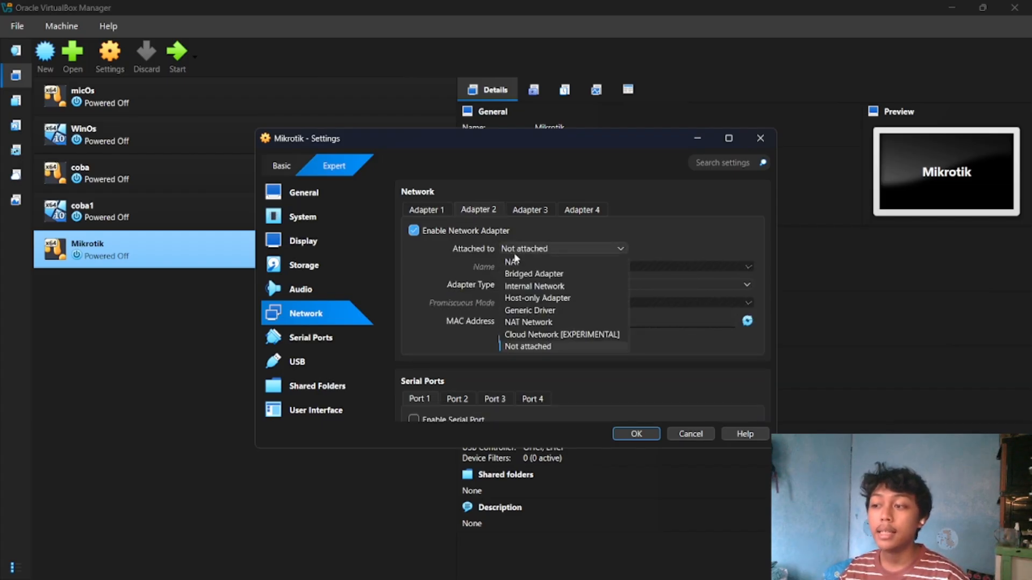
pyautogui.click(561, 284)
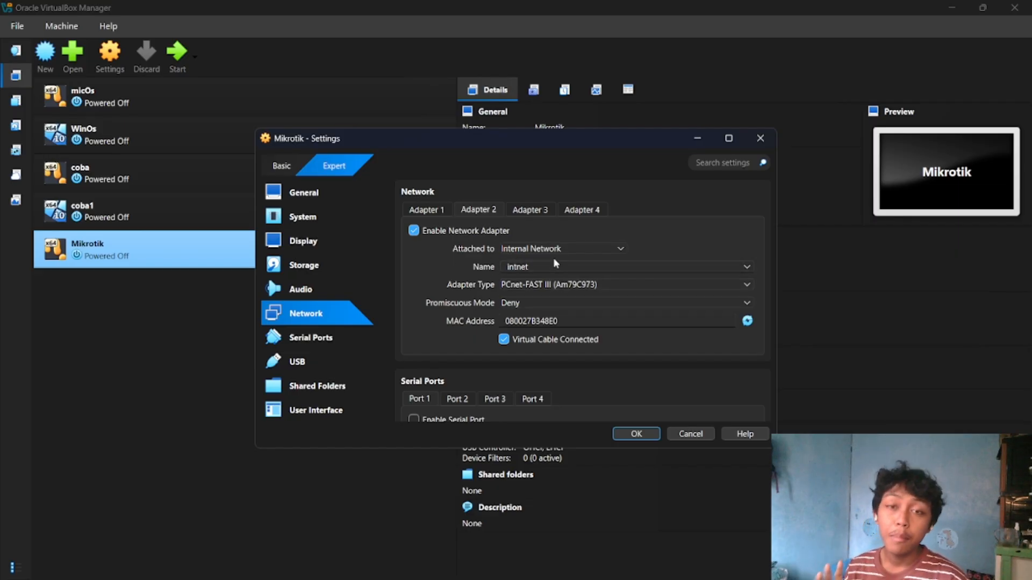
pyautogui.click(628, 435)
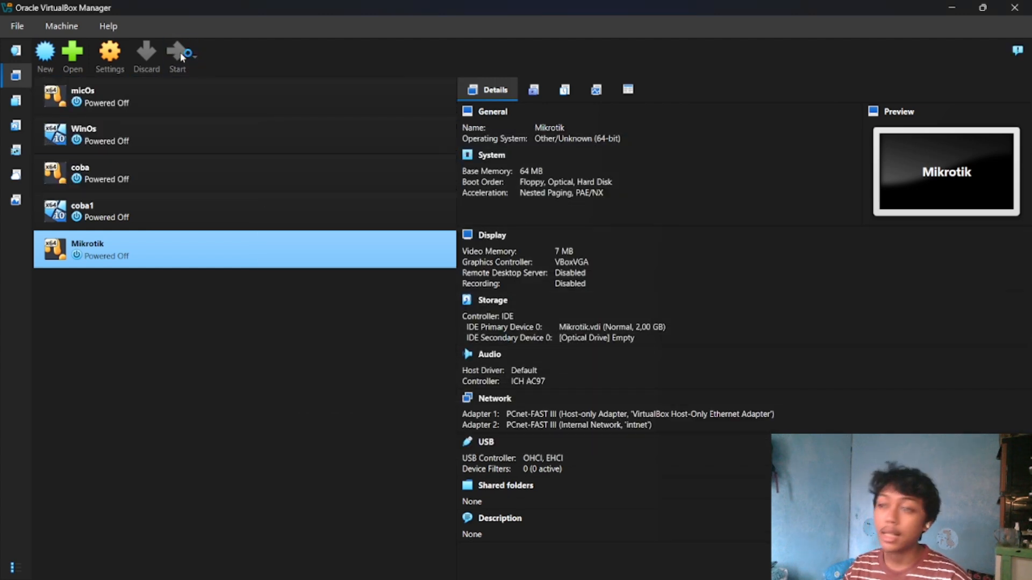
# Start the Mikrotik virtual machine and log in to RouterOS as admin with the account password.
pyautogui.click(180, 52)
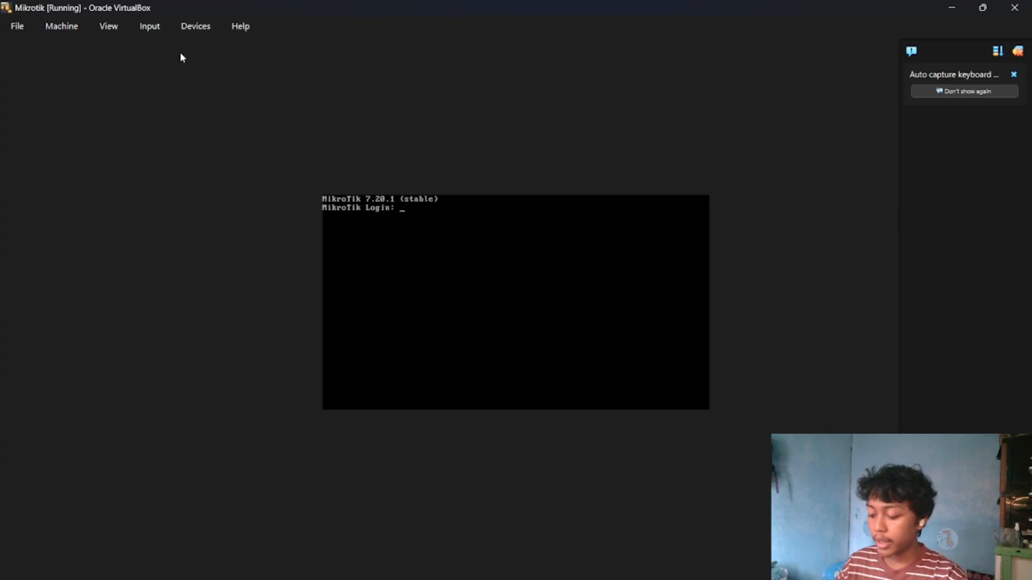
pyautogui.write('admin')
pyautogui.press('Return')
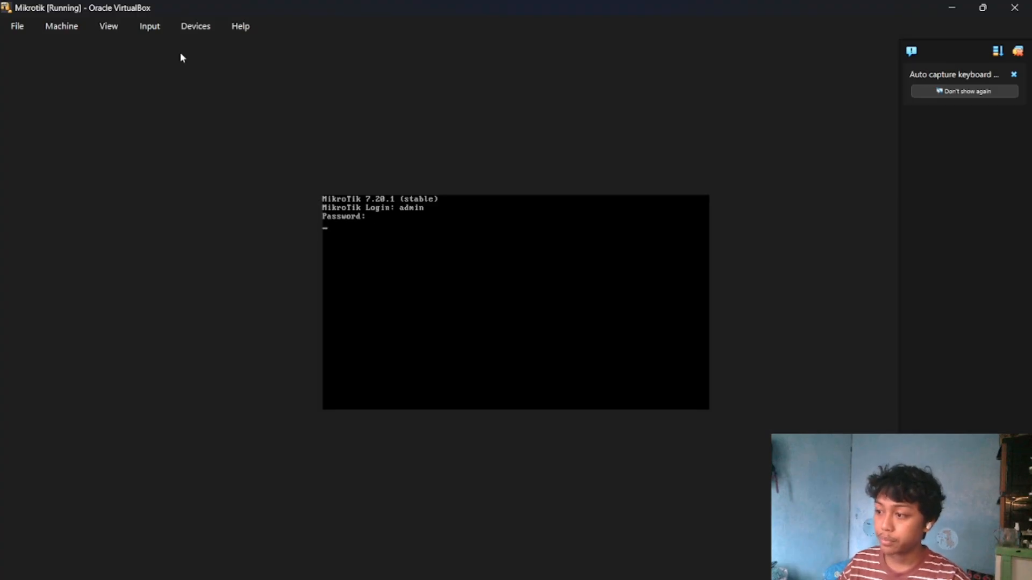
pyautogui.press('Return')
pyautogui.press('Return')
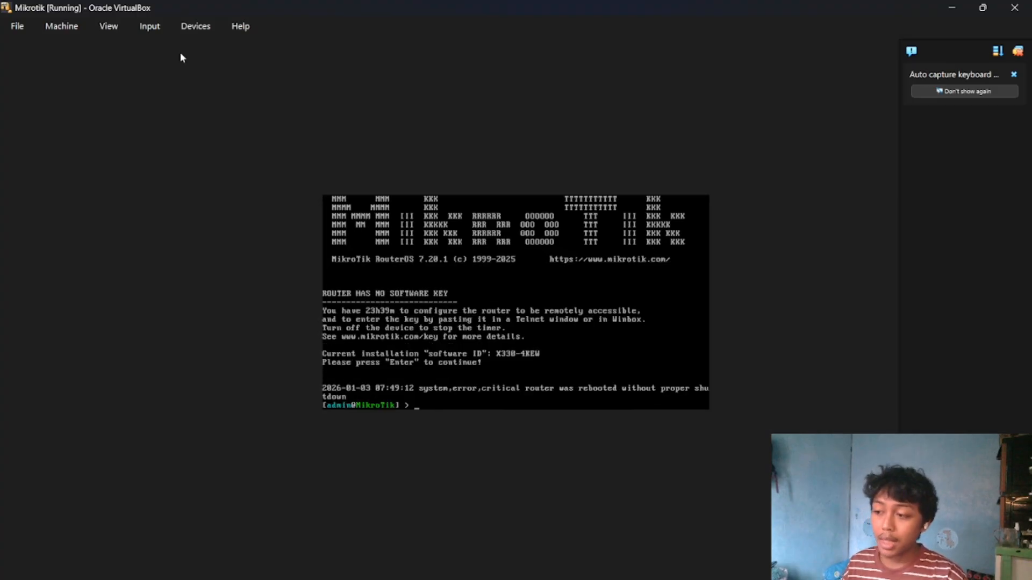
# Ping 192.168.137.1 again from the restarted router to test the host-only connection.
pyautogui.write('ping 192.')
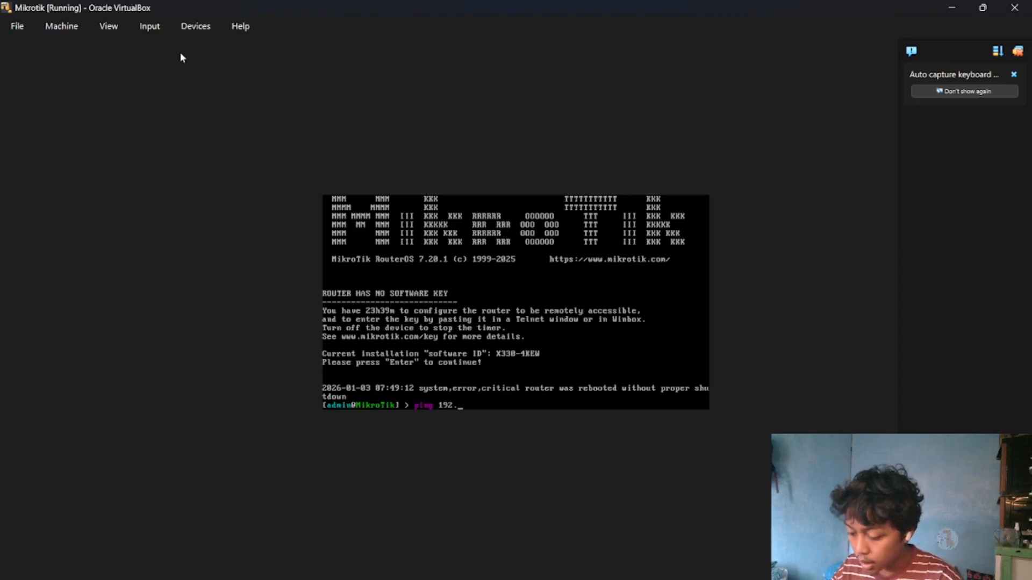
pyautogui.write('168.137.1')
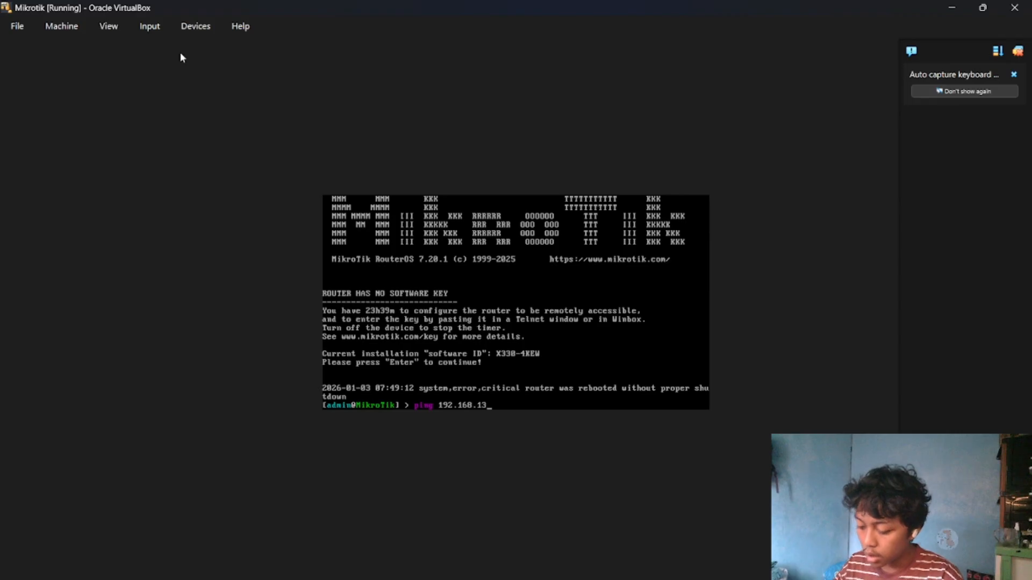
pyautogui.press('Return')
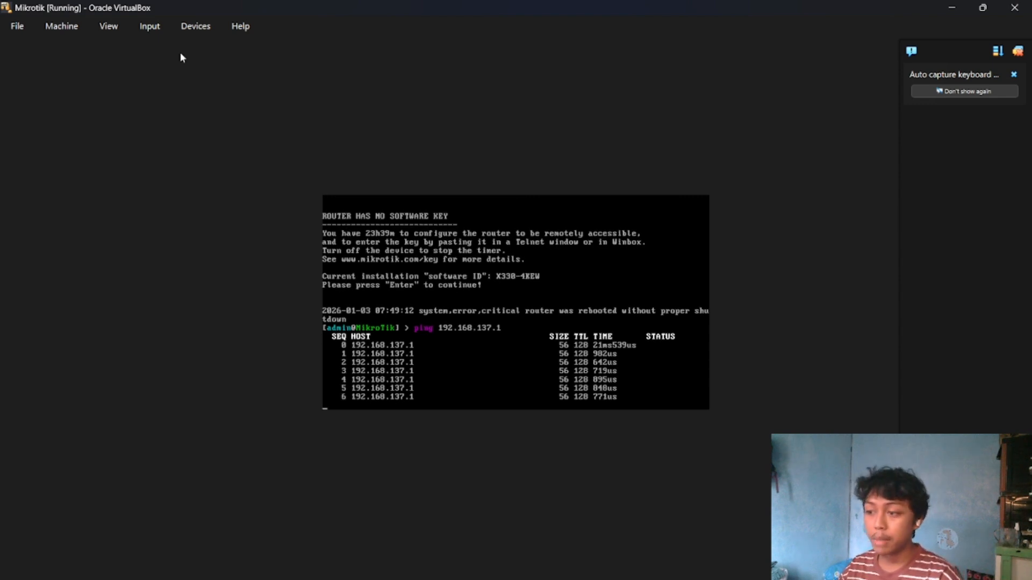
# Stop the running ping and ping google.com from the router to test internet access.
pyautogui.hotkey('ctrl', 'c')
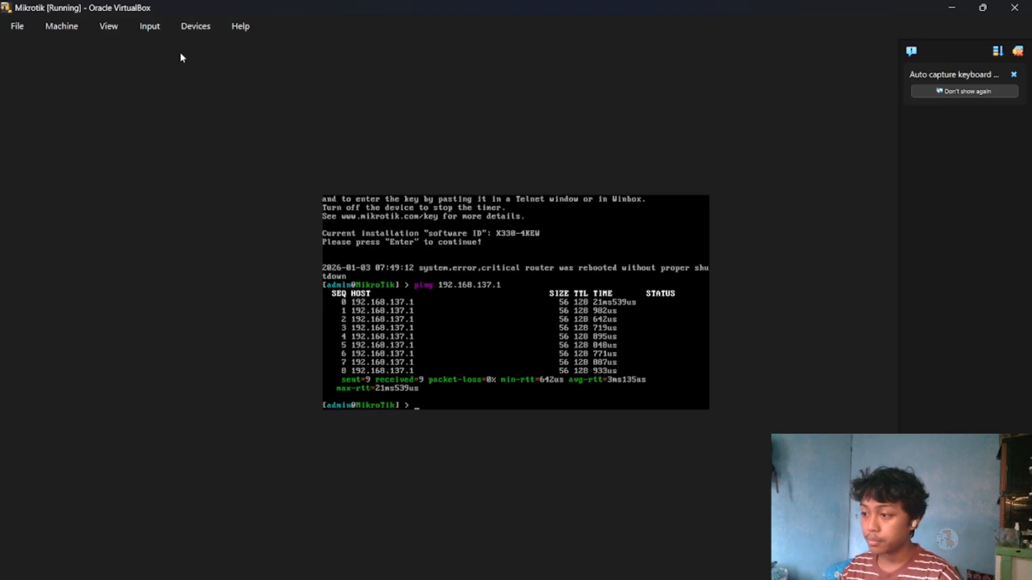
pyautogui.write('ping ')
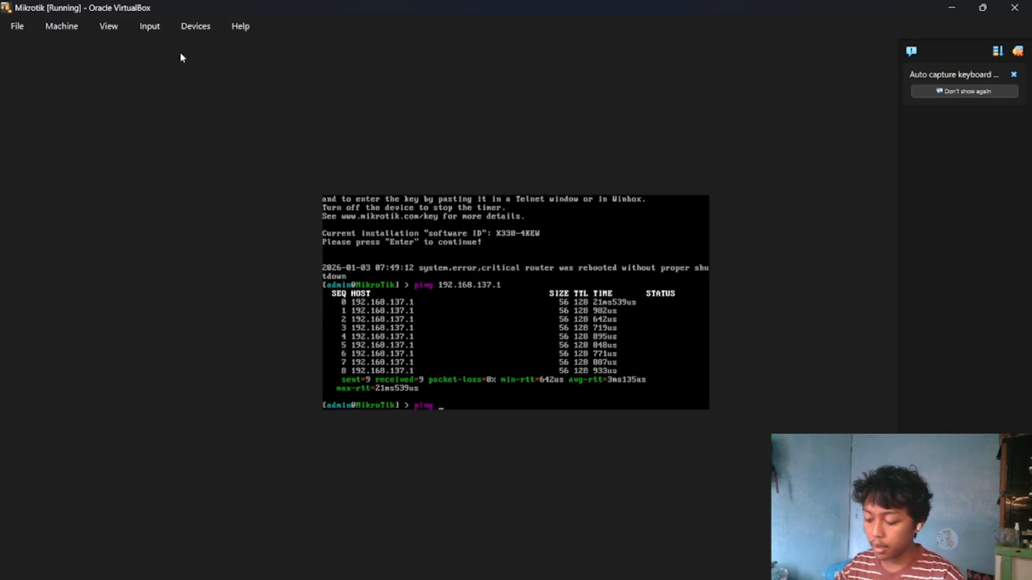
pyautogui.write('google')
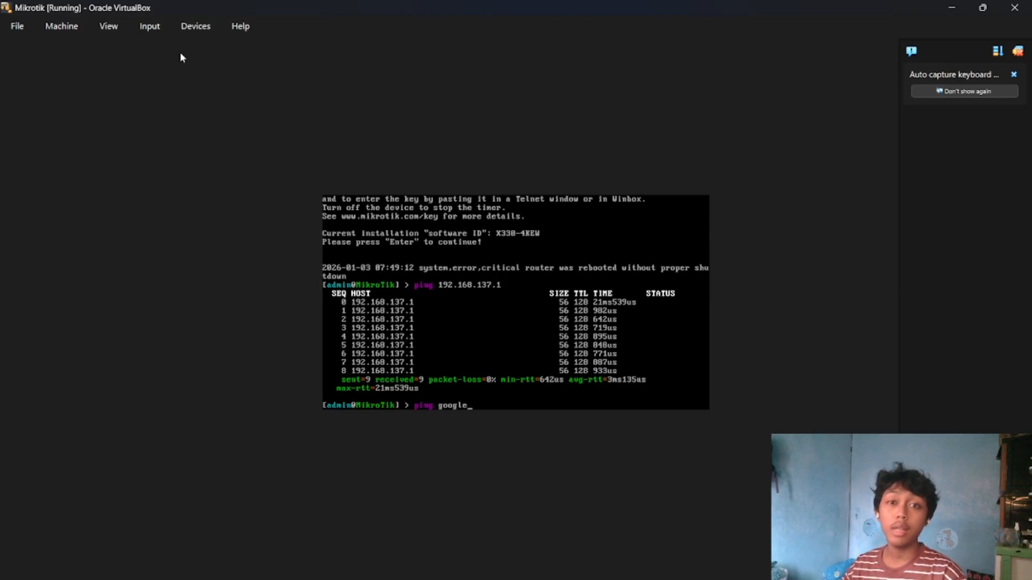
pyautogui.write('.com')
pyautogui.press('Return')
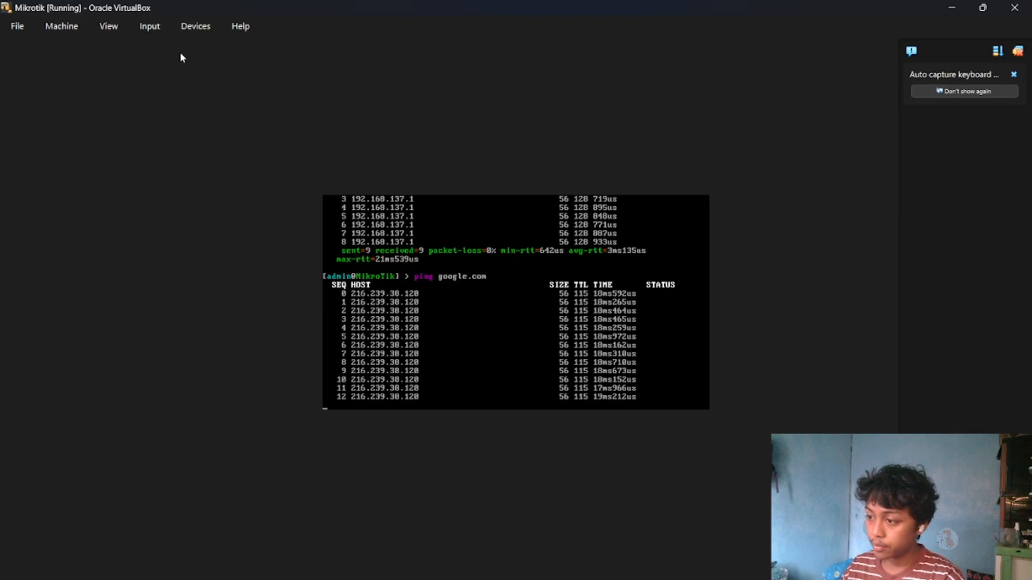
pyautogui.hotkey('ctrl', 'c')
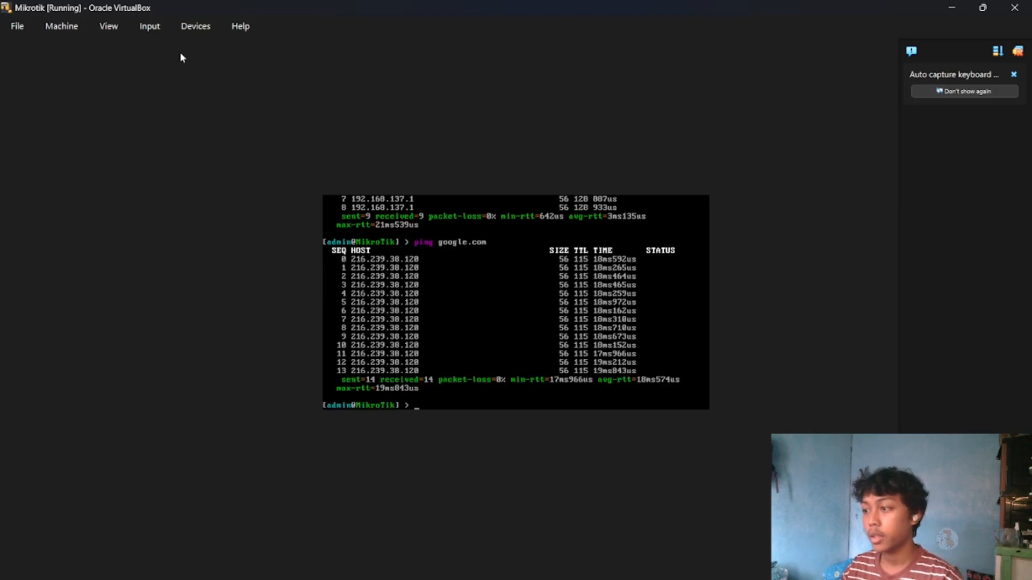
# Begin a new virtual machine named windows with the Windows_10_21H2_build_1904x.1826_Pro_Superlite.iso image and unattended installation turned off.
pyautogui.click(948, 9)
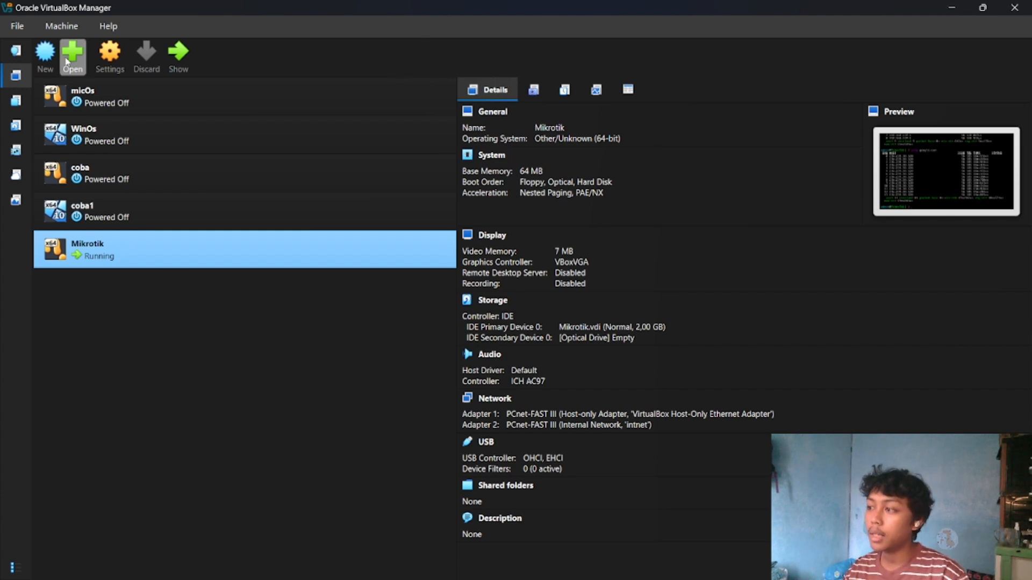
pyautogui.click(49, 55)
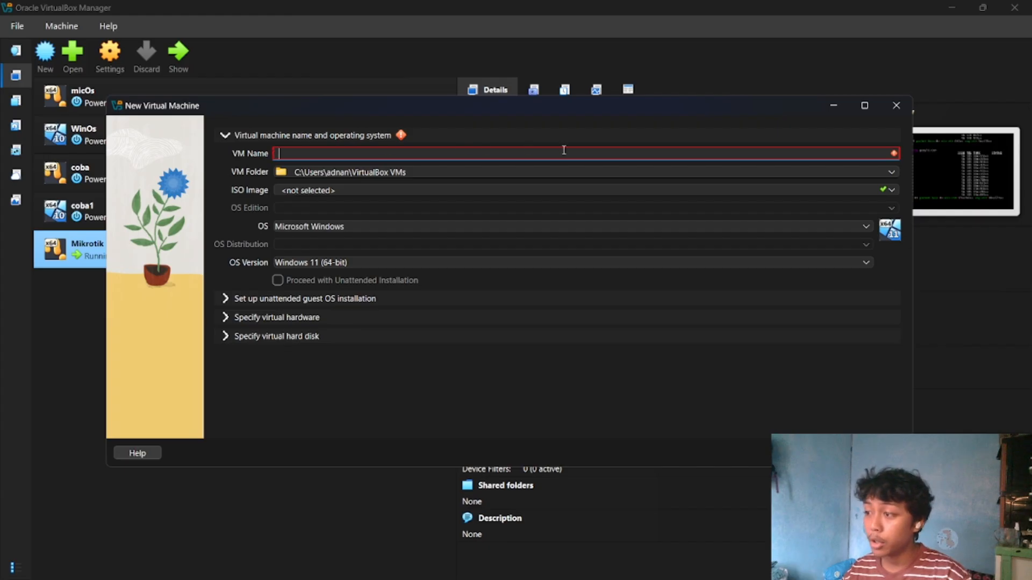
pyautogui.write('wi')
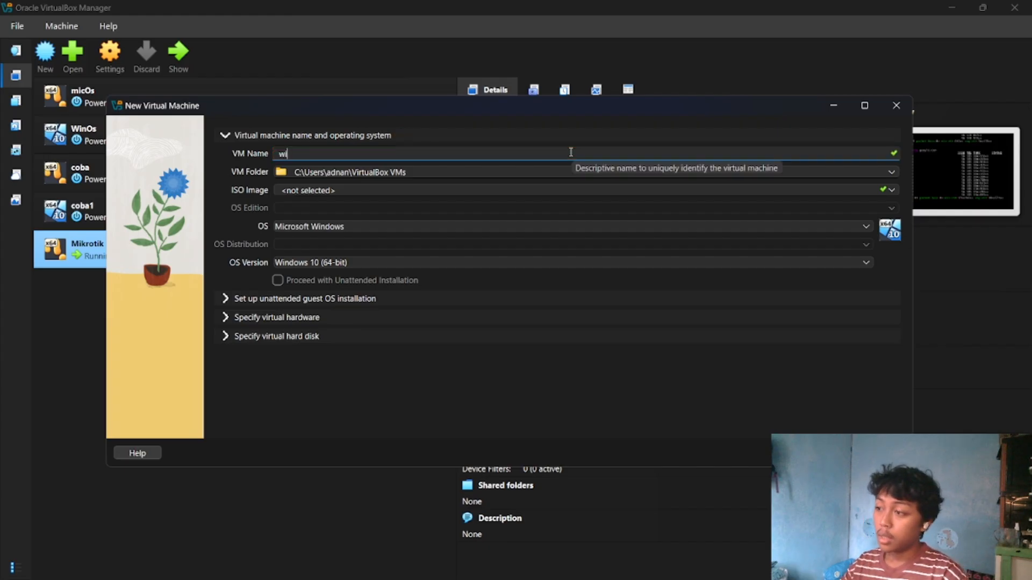
pyautogui.write('ndows')
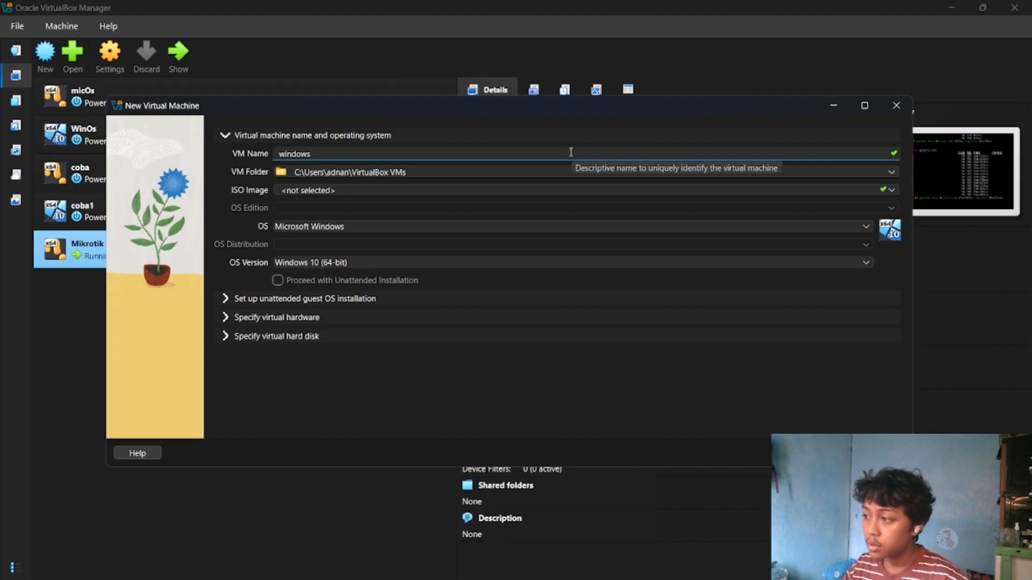
pyautogui.click(890, 191)
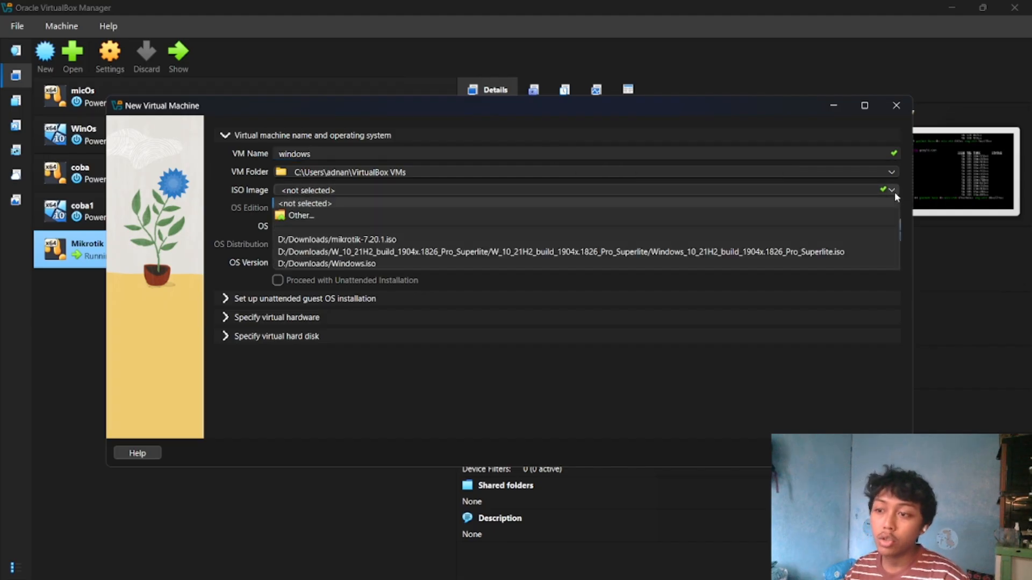
pyautogui.click(811, 252)
pyautogui.click(398, 297)
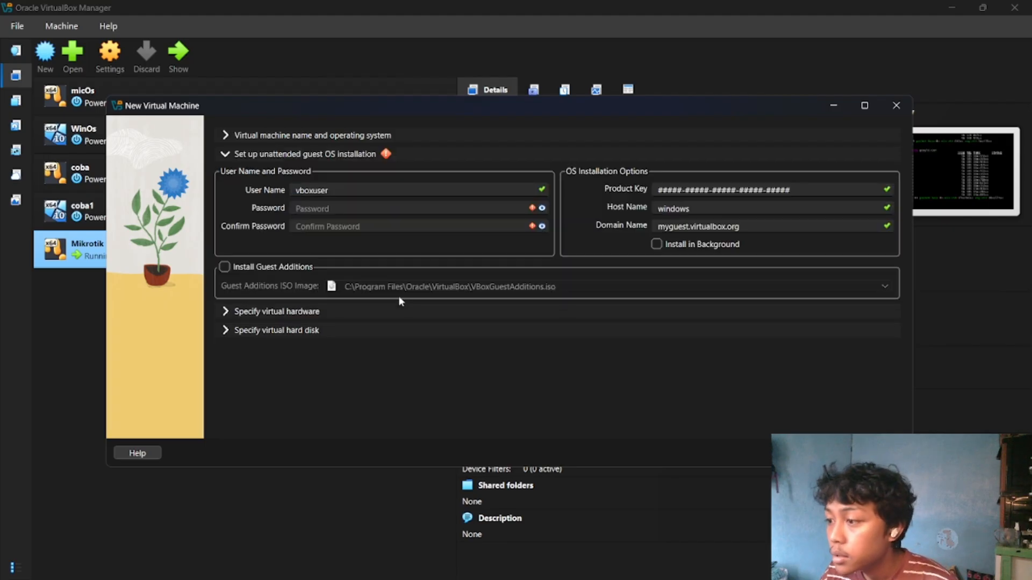
pyautogui.click(447, 136)
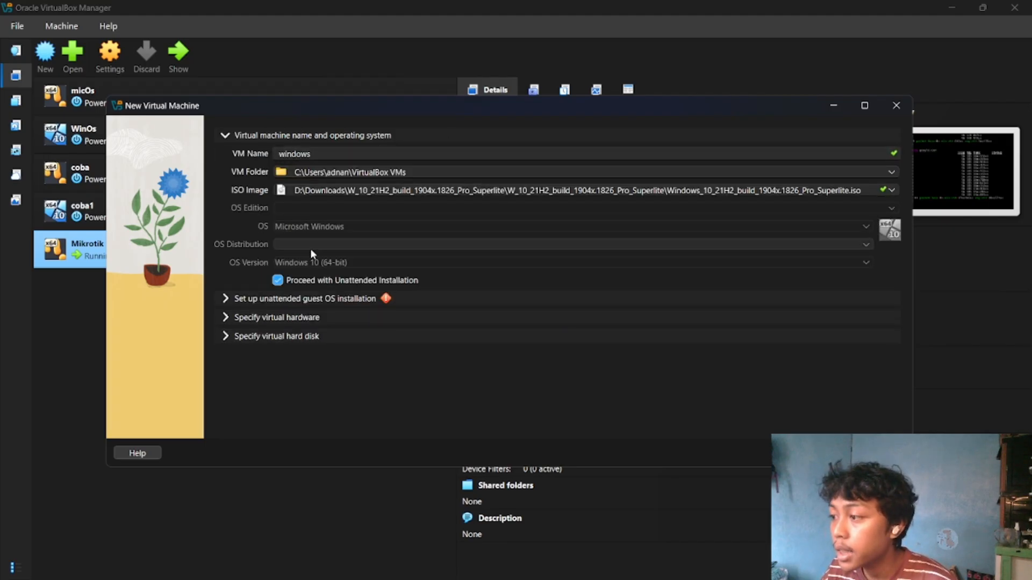
pyautogui.click(352, 279)
# Give the new windows machine 2 CPUs and 8192 MB of base memory.
pyautogui.click(344, 315)
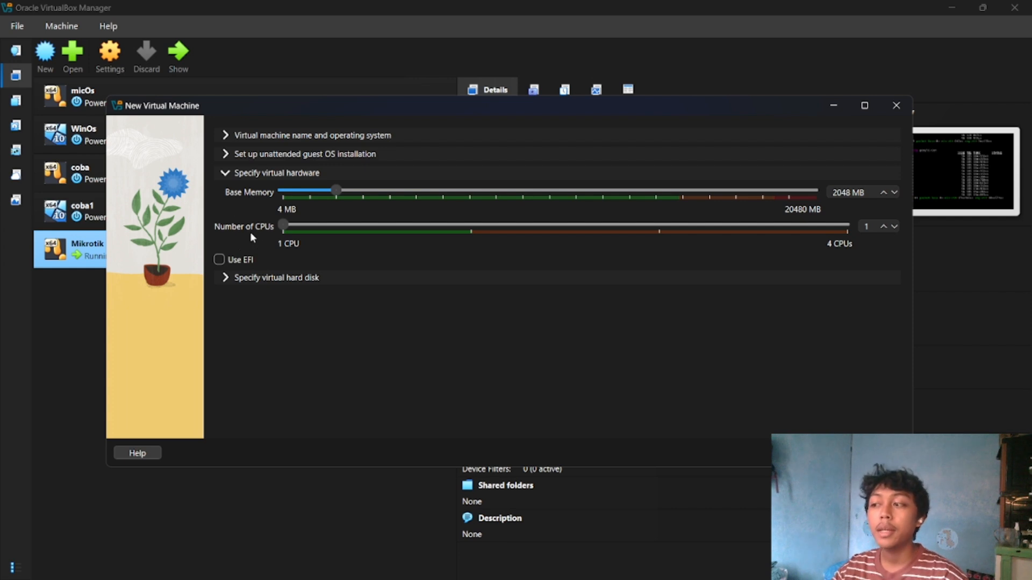
pyautogui.click(459, 226)
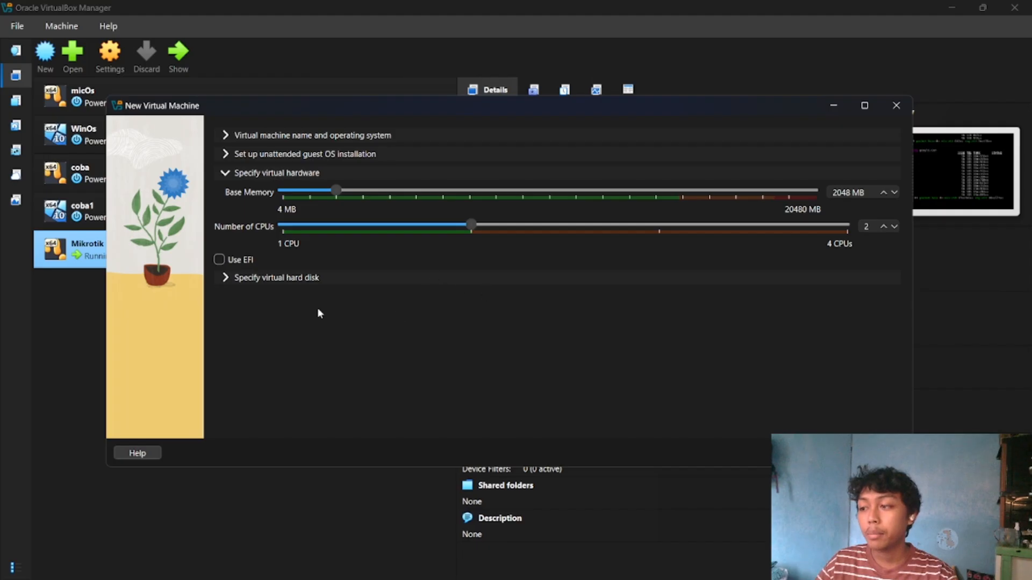
pyautogui.click(327, 277)
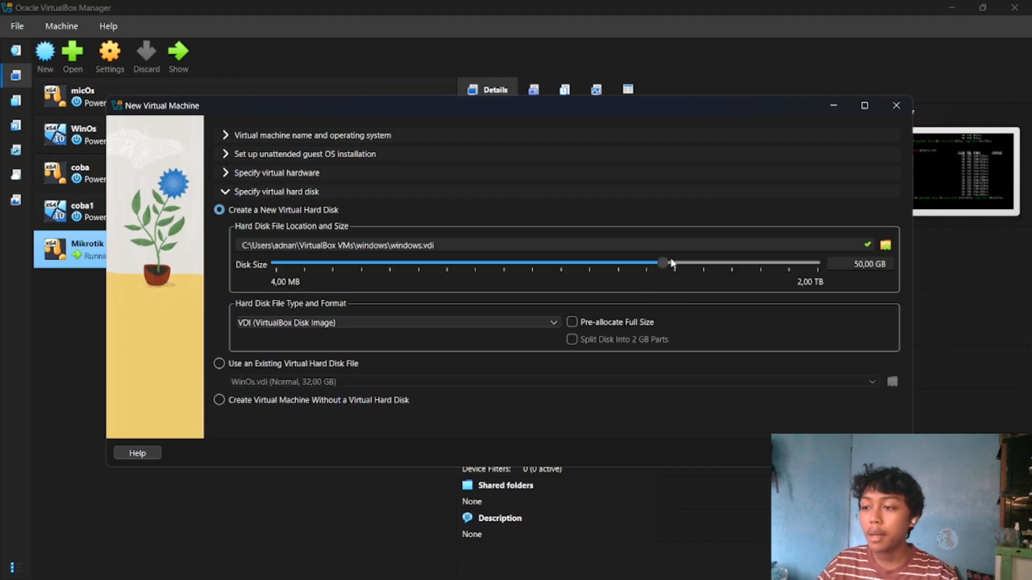
pyautogui.moveTo(666, 263); pyautogui.dragTo(615, 263)
pyautogui.click(434, 176)
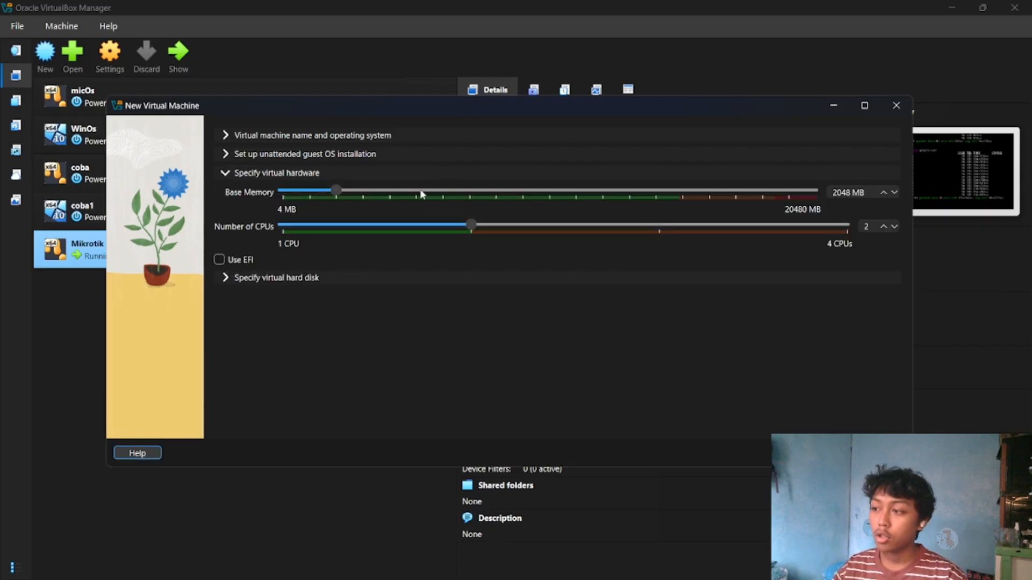
pyautogui.click(848, 193)
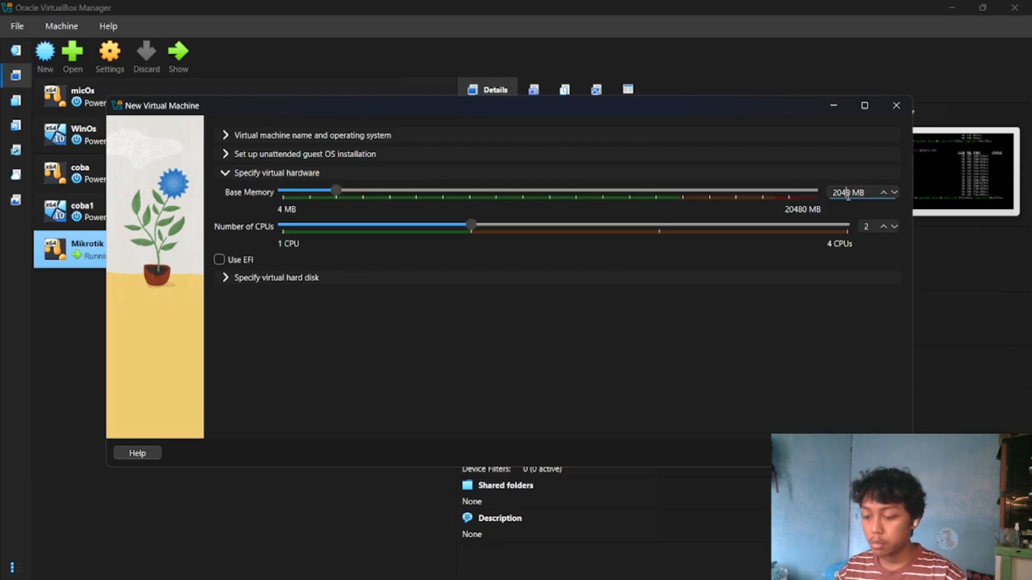
pyautogui.doubleClick(847, 194)
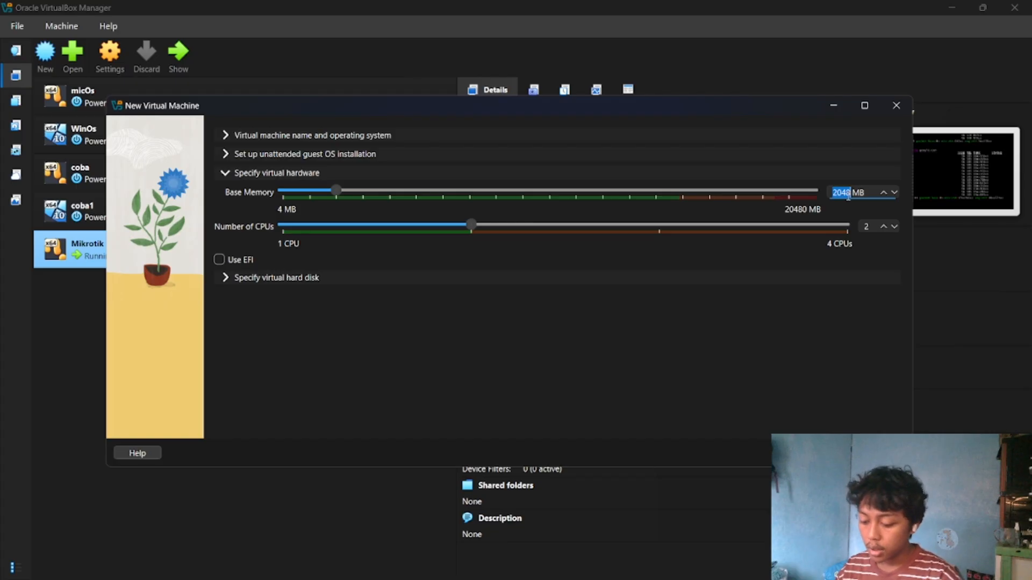
pyautogui.write('8192')
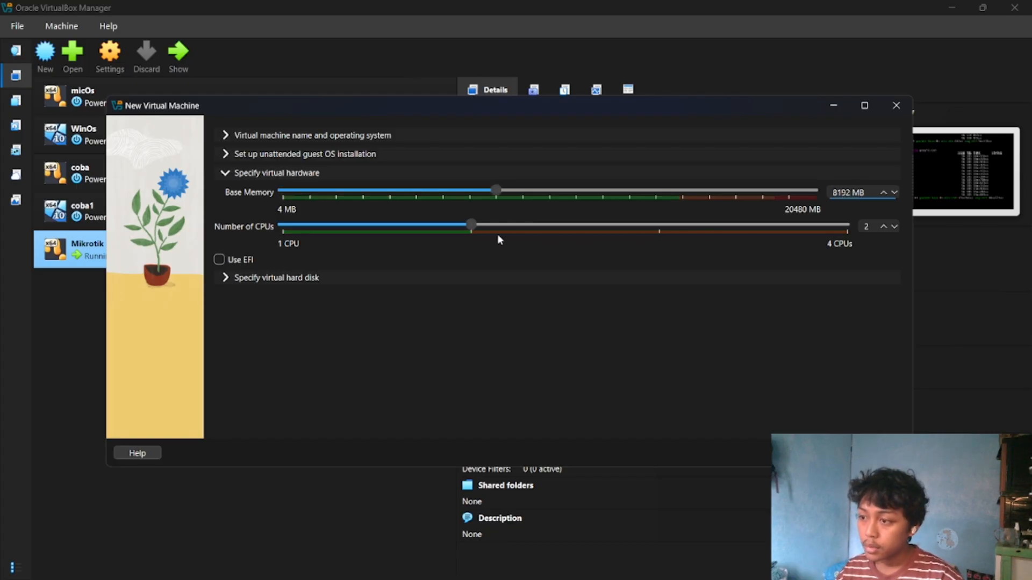
# Set the new virtual hard disk's size to 20 GB and finish creating the windows machine.
pyautogui.click(359, 283)
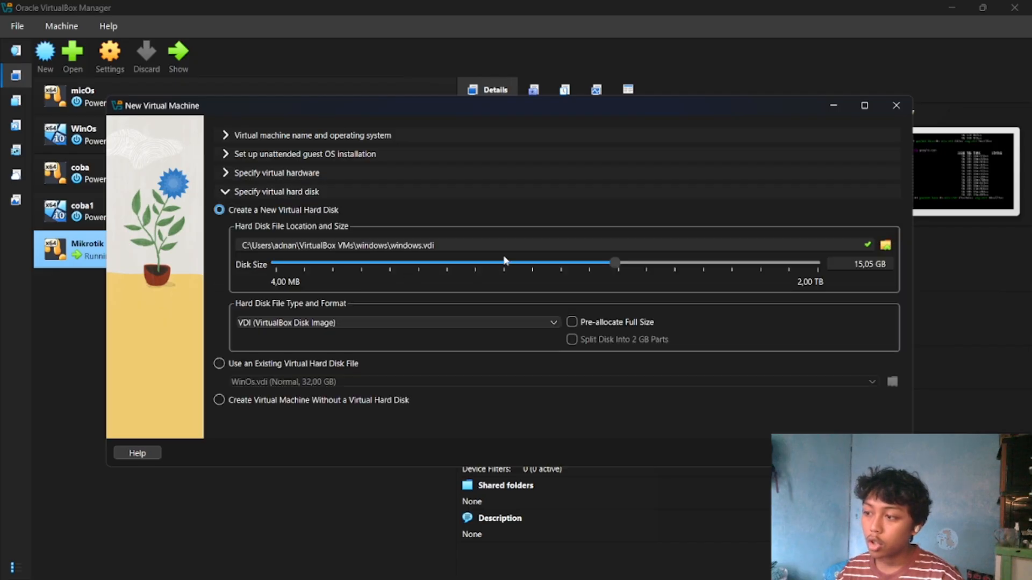
pyautogui.moveTo(615, 265); pyautogui.dragTo(525, 274)
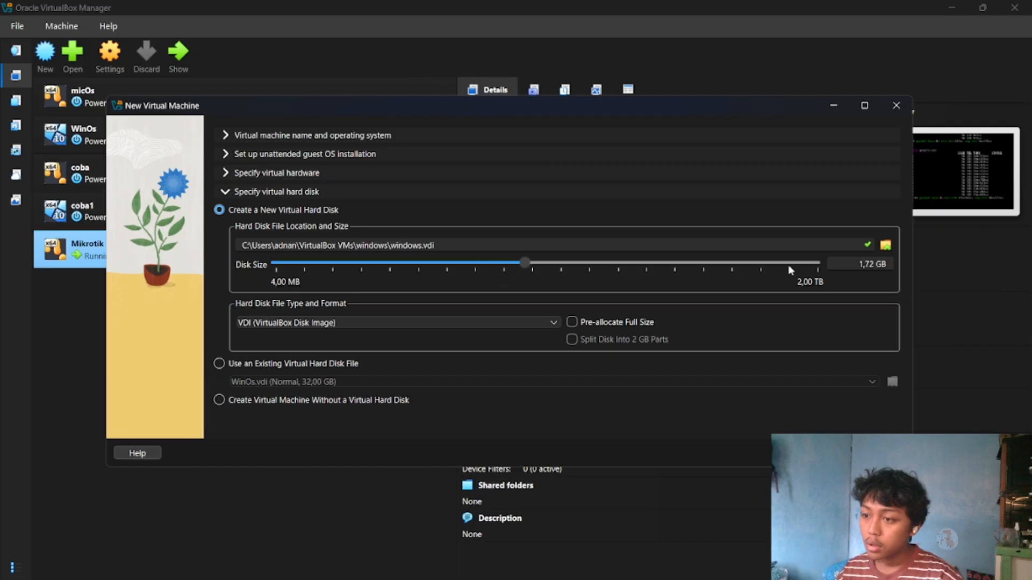
pyautogui.doubleClick(871, 264)
pyautogui.tripleClick(872, 263)
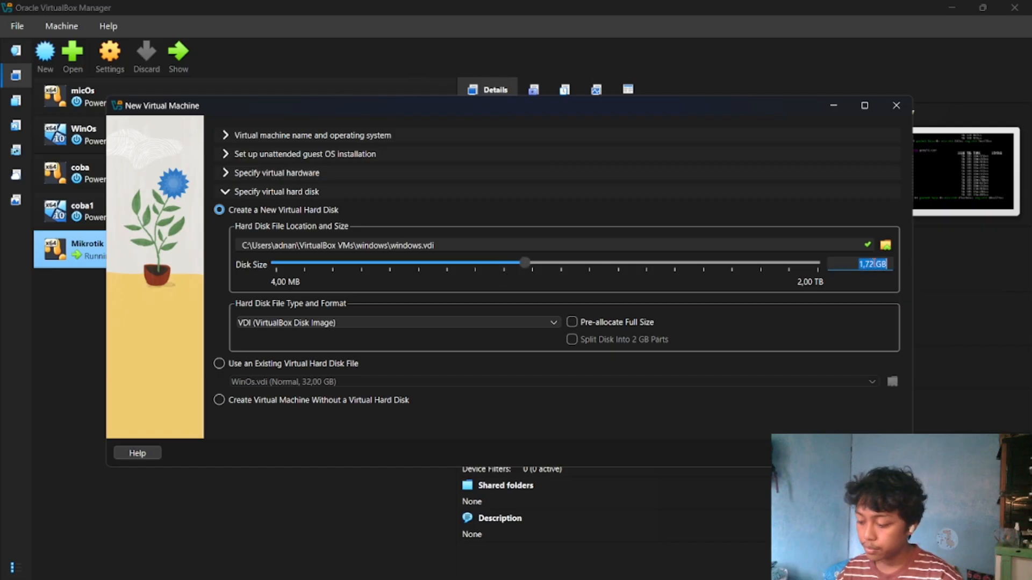
pyautogui.write('20 GB')
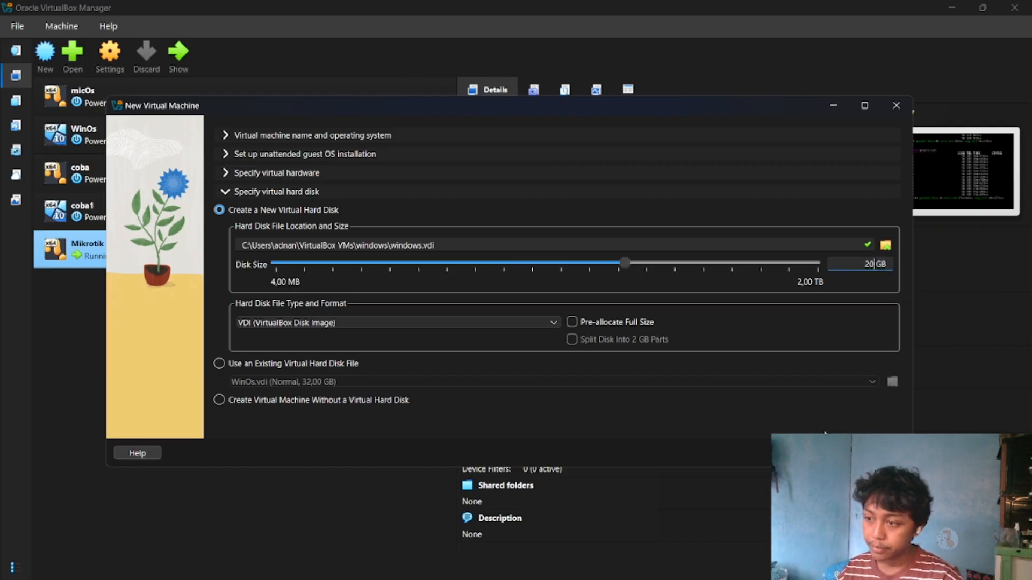
pyautogui.click(822, 453)
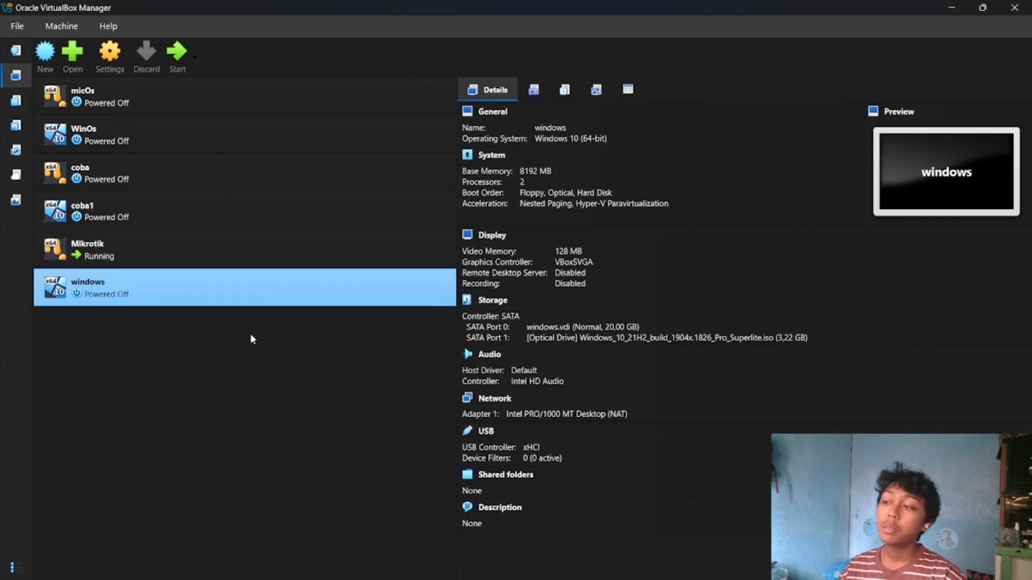
# Attach the windows machine's network Adapter 1 to Internal Network and save its settings.
pyautogui.click(120, 67)
pyautogui.click(300, 312)
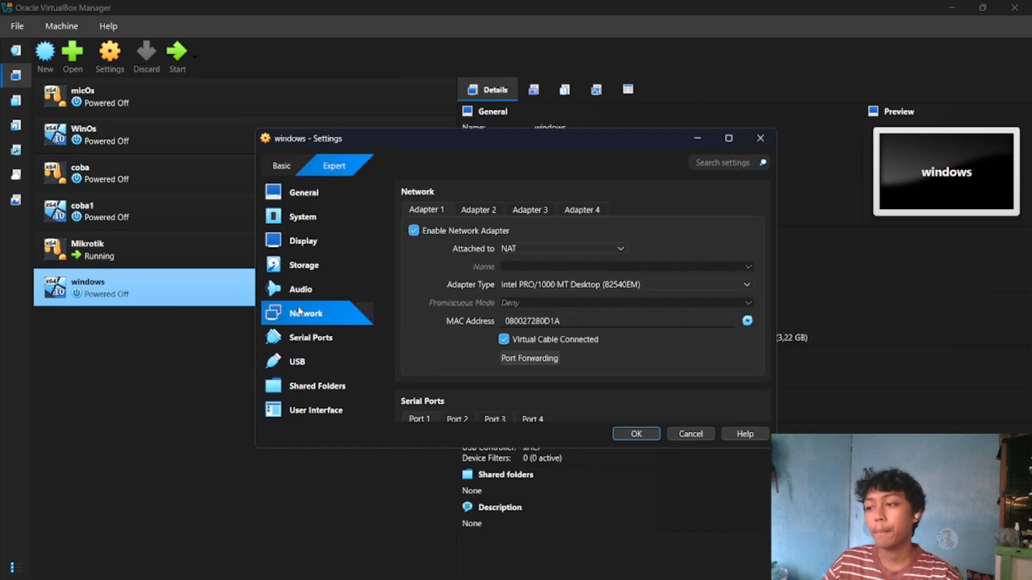
pyautogui.click(527, 252)
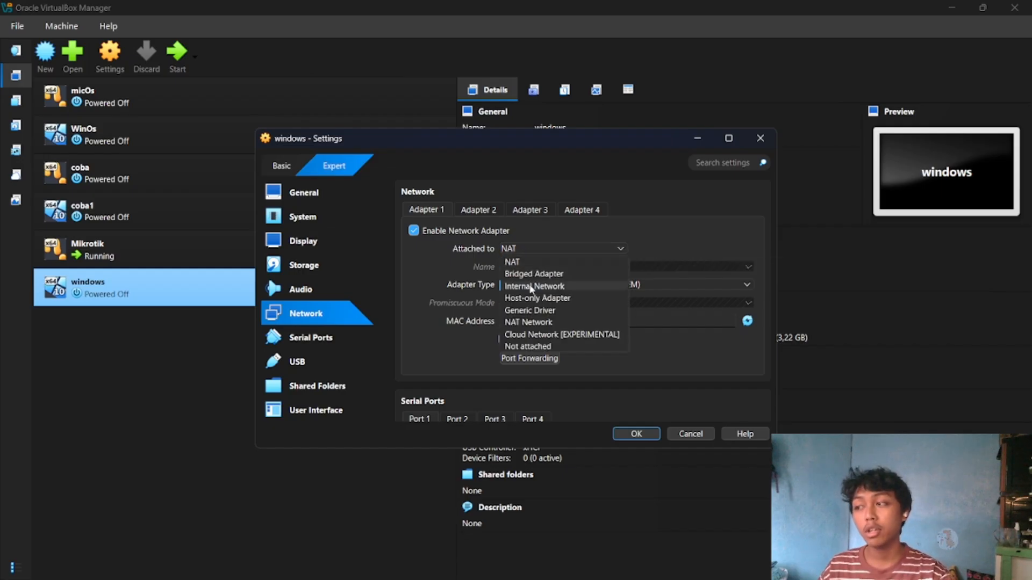
pyautogui.click(530, 286)
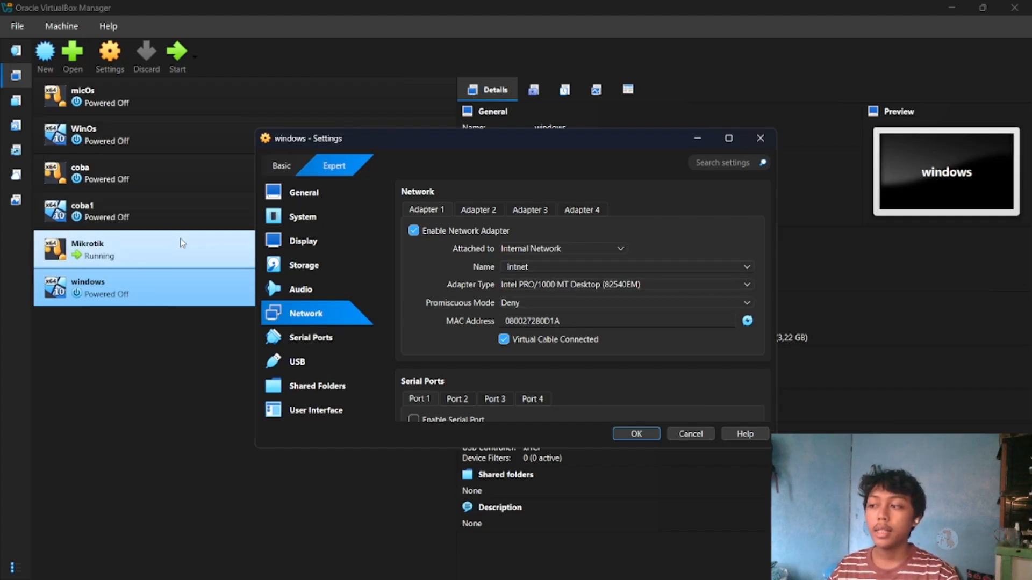
pyautogui.click(636, 437)
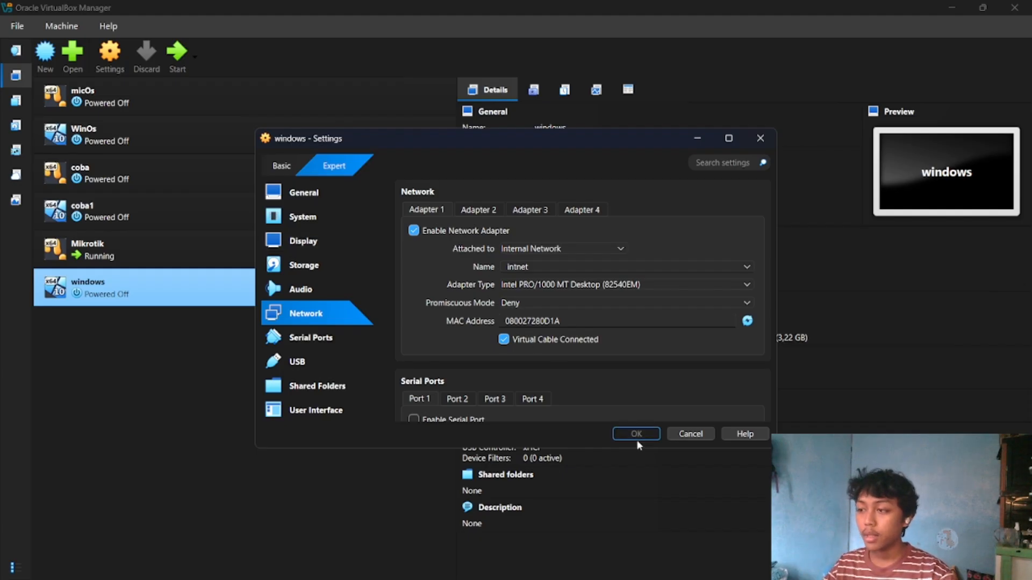
# Start the windows machine and, in Windows Setup, skip the product key and choose the WINDOWS 10 PRO - COMPACT edition.
pyautogui.click(177, 54)
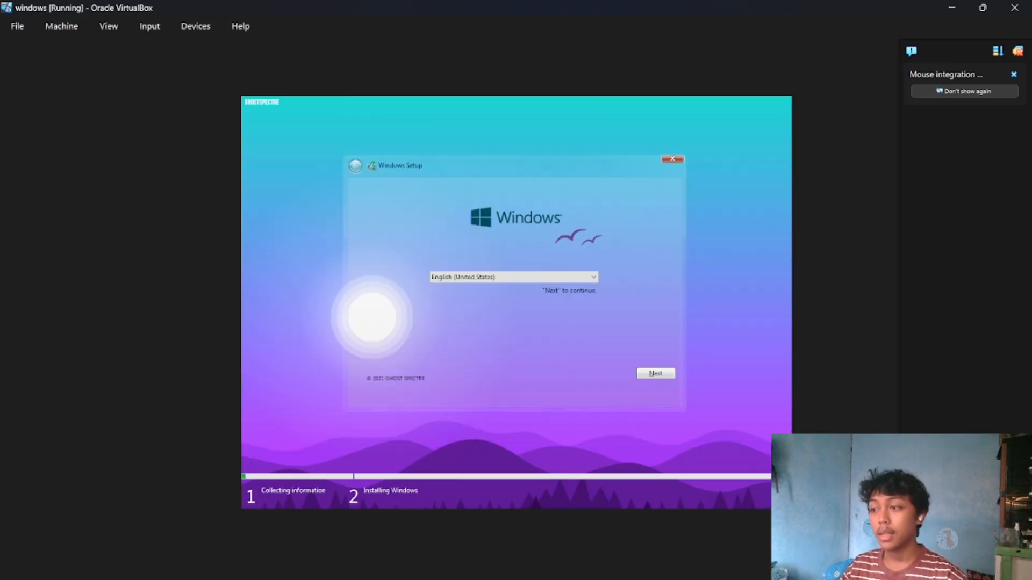
pyautogui.click(660, 374)
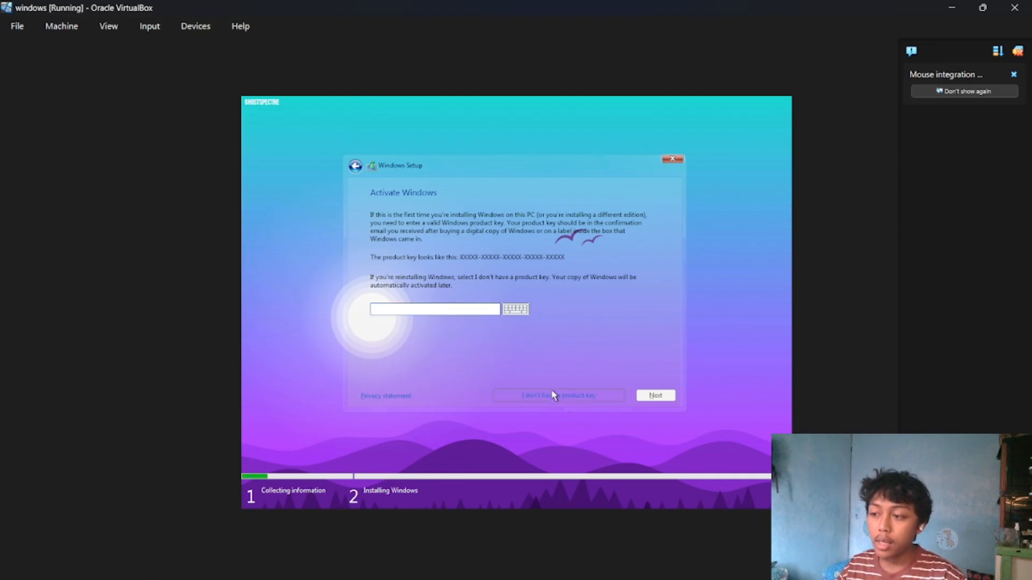
pyautogui.click(553, 395)
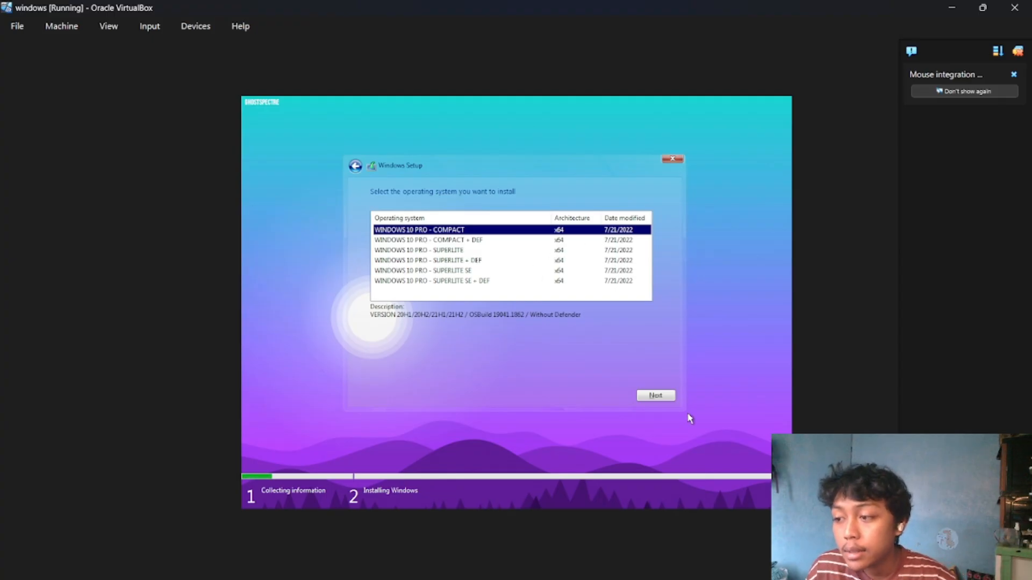
pyautogui.click(658, 395)
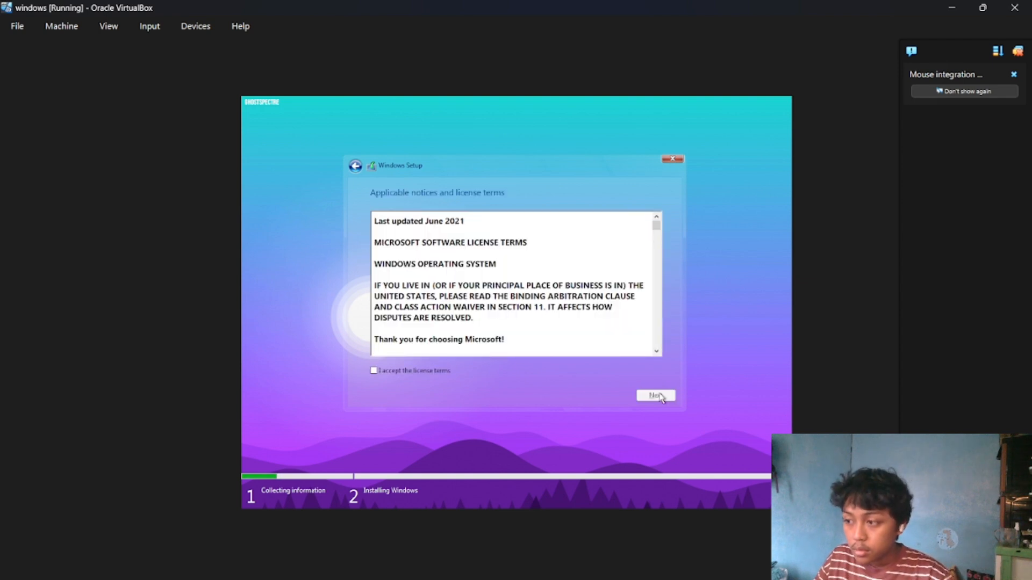
# Accept the Windows license terms and choose the Custom: Install Windows only (advanced) installation type.
pyautogui.click(374, 370)
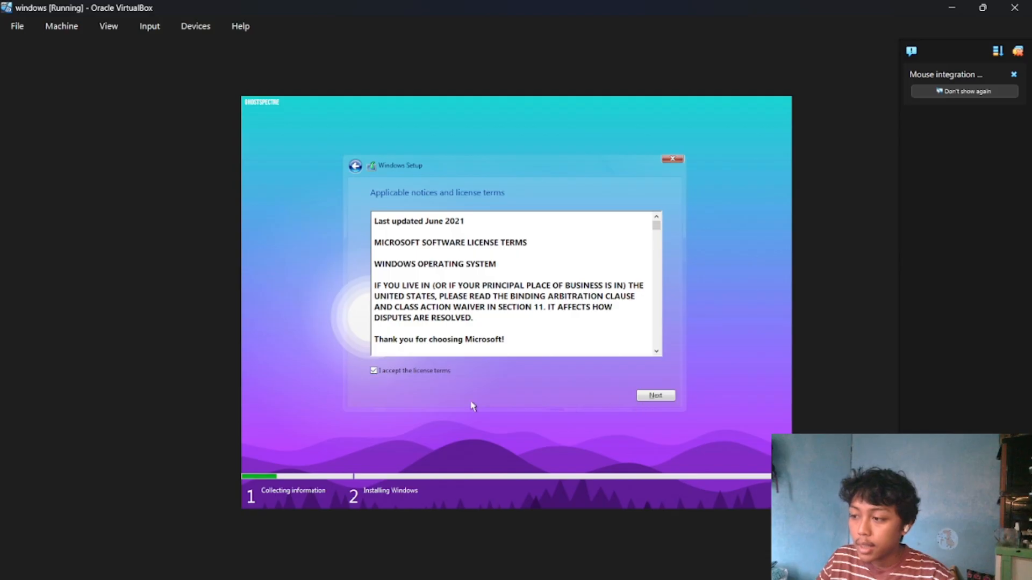
pyautogui.click(651, 395)
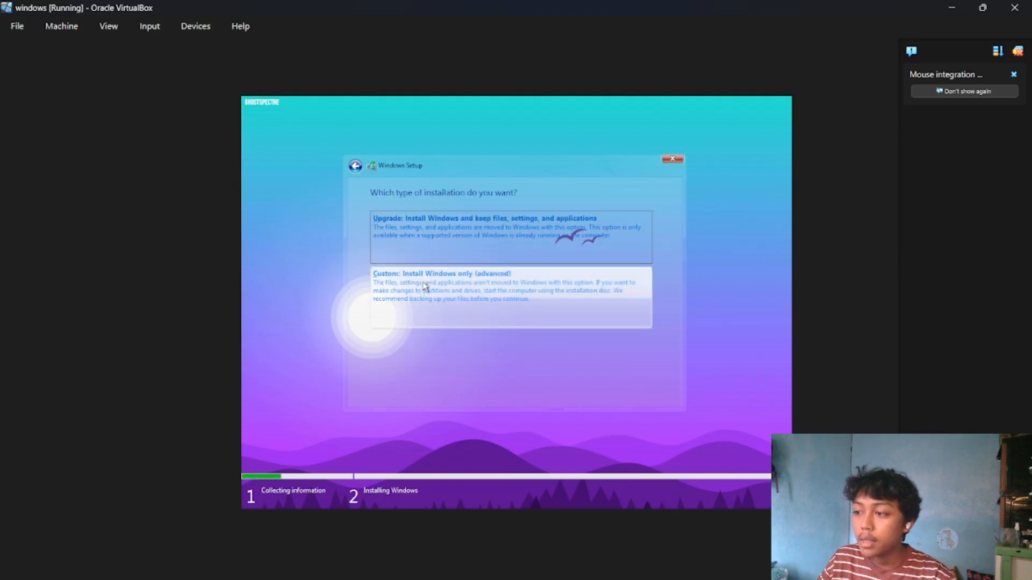
pyautogui.click(532, 304)
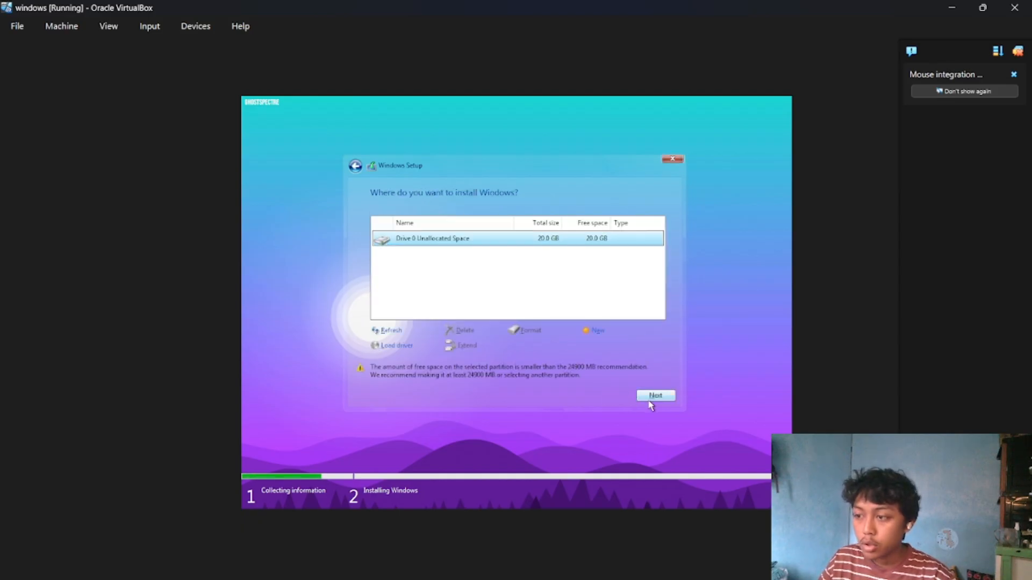
# Install Windows on the unallocated space of Drive 0.
pyautogui.click(651, 398)
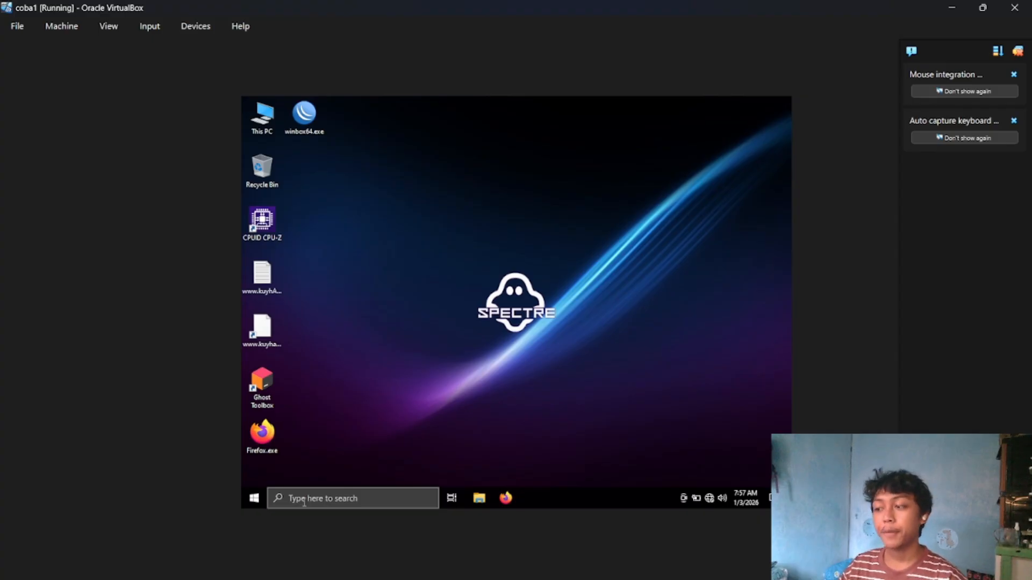
# In the coba1 Windows machine, open Control Panel and go to the adapter settings in Network and Sharing Center.
pyautogui.click(304, 500)
pyautogui.write('c')
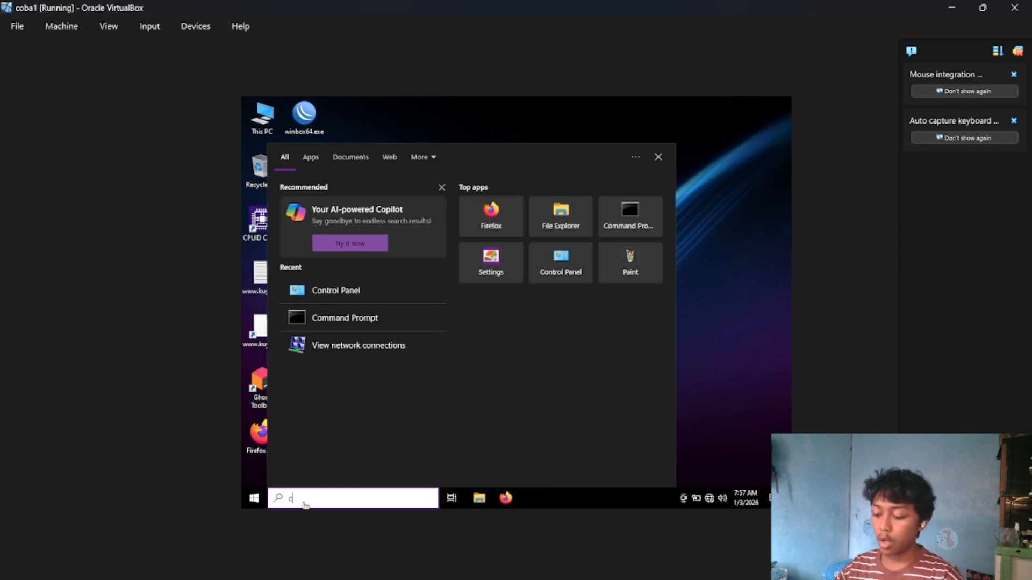
pyautogui.write('ontrol')
pyautogui.press('Return')
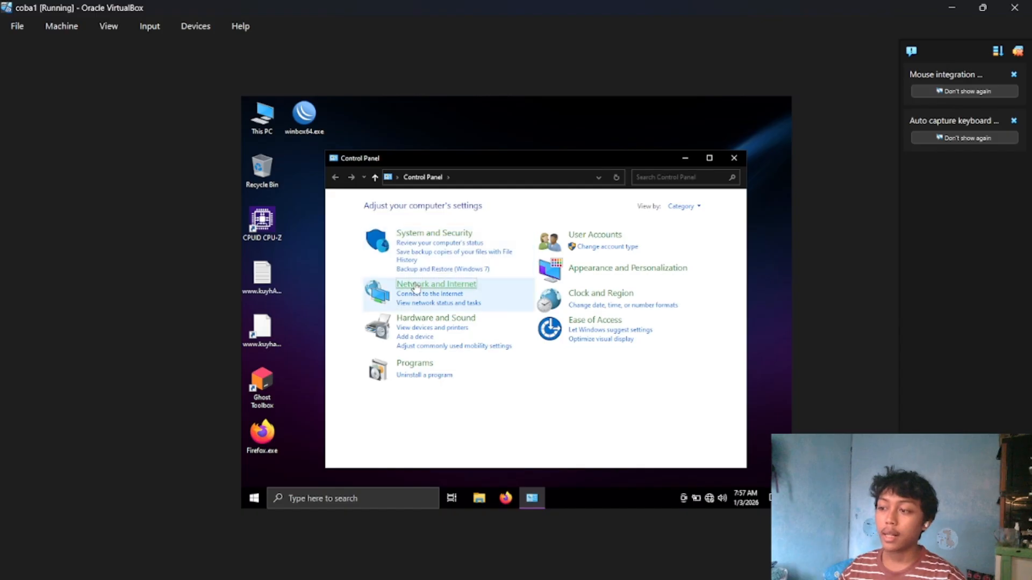
pyautogui.click(417, 285)
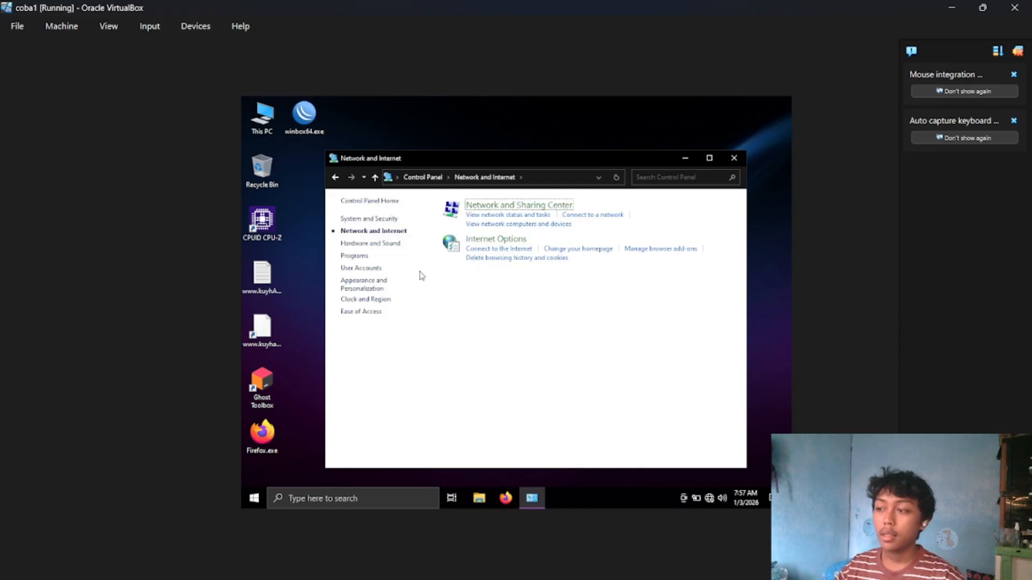
pyautogui.click(478, 205)
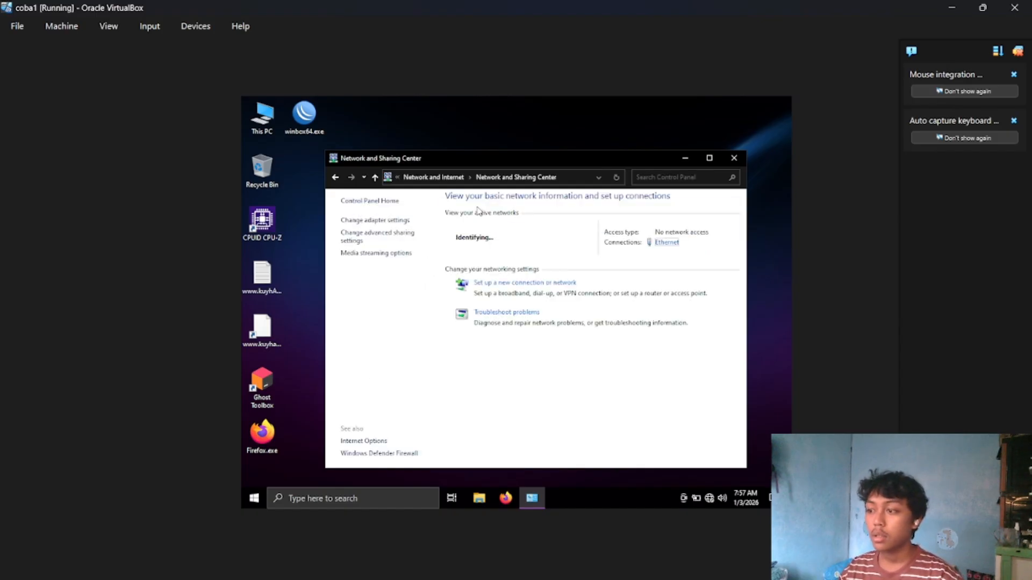
pyautogui.click(385, 221)
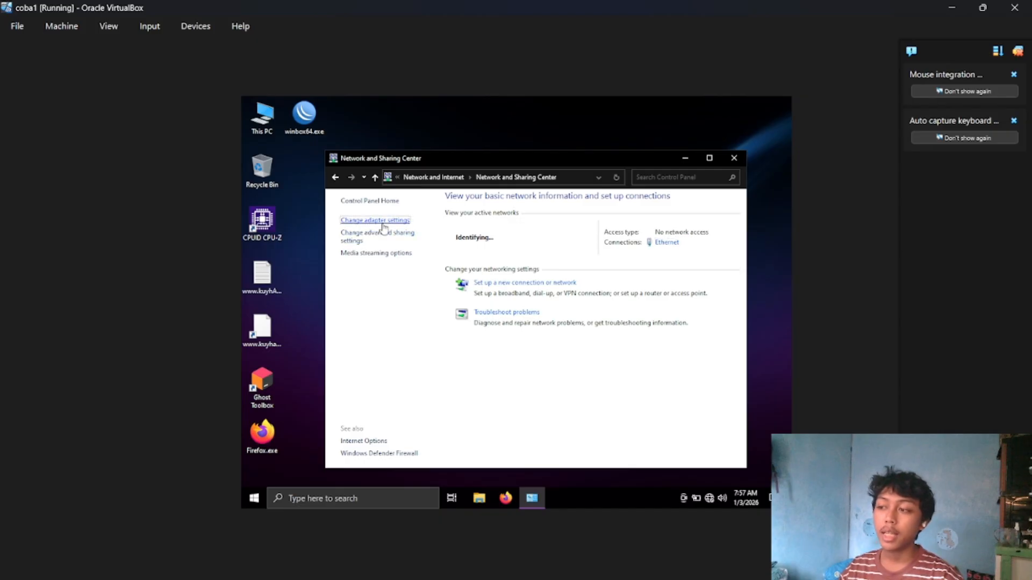
# Open the Ethernet adapter's Internet Protocol Version 4 (TCP/IPv4) properties and choose to use a manually specified IP address.
pyautogui.doubleClick(408, 240)
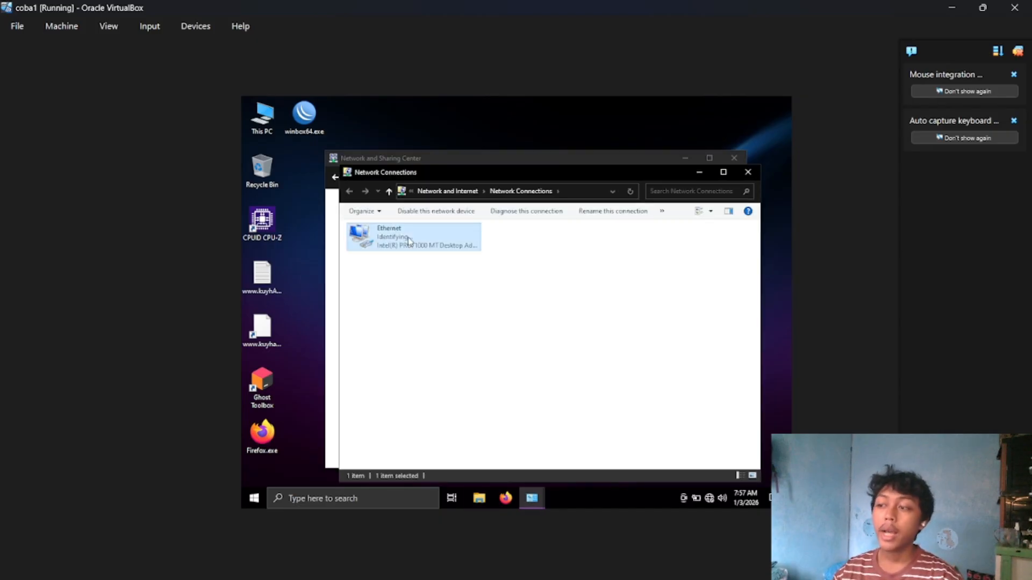
pyautogui.click(460, 386)
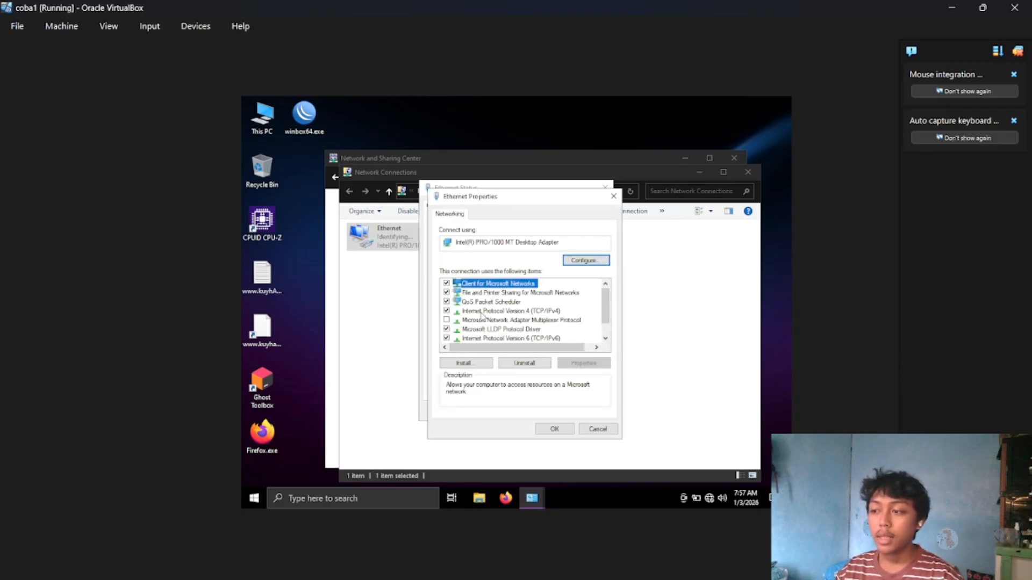
pyautogui.doubleClick(509, 311)
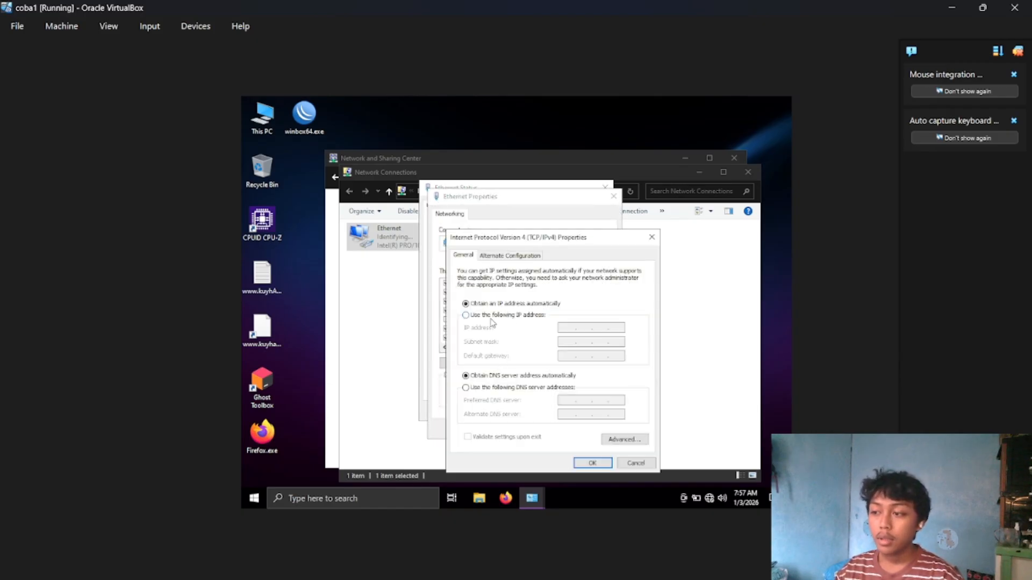
pyautogui.moveTo(544, 241); pyautogui.dragTo(556, 196)
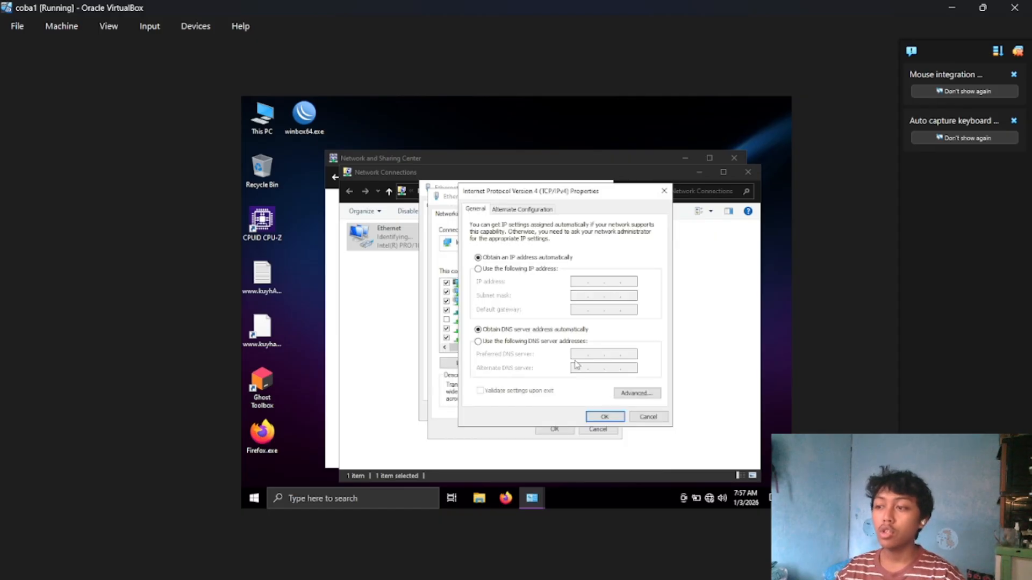
pyautogui.click(535, 270)
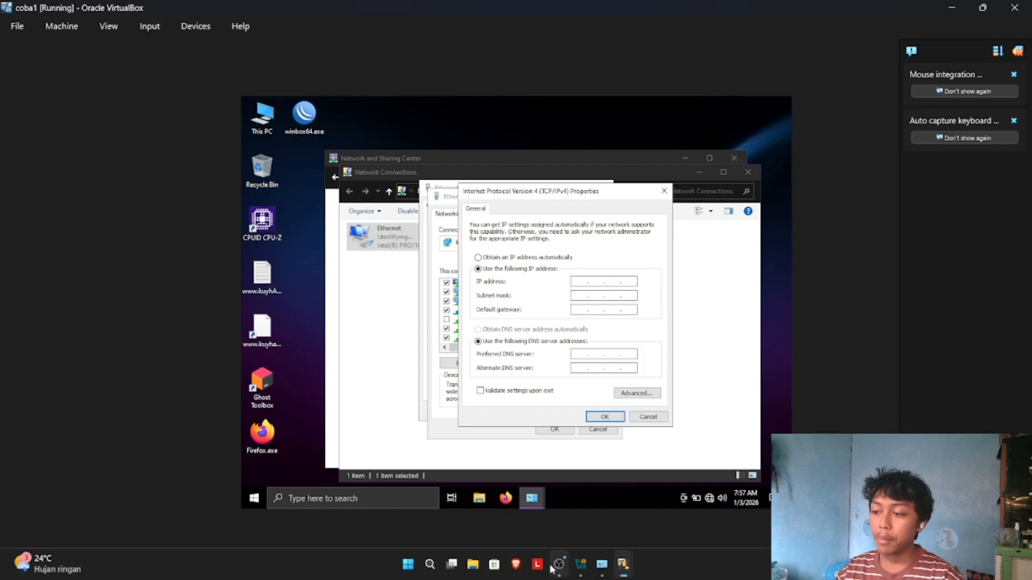
# Switch to the Mikrotik machine and add the IP address 192.168.2.1/24 to interface ether2.
pyautogui.moveTo(622, 564)
pyautogui.click(611, 524)
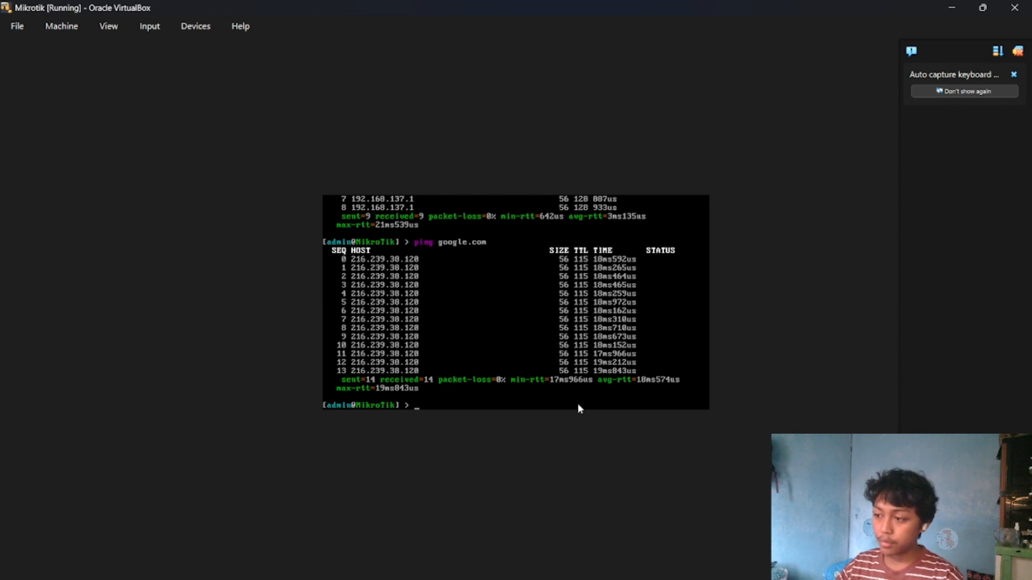
pyautogui.write('ip add ad')
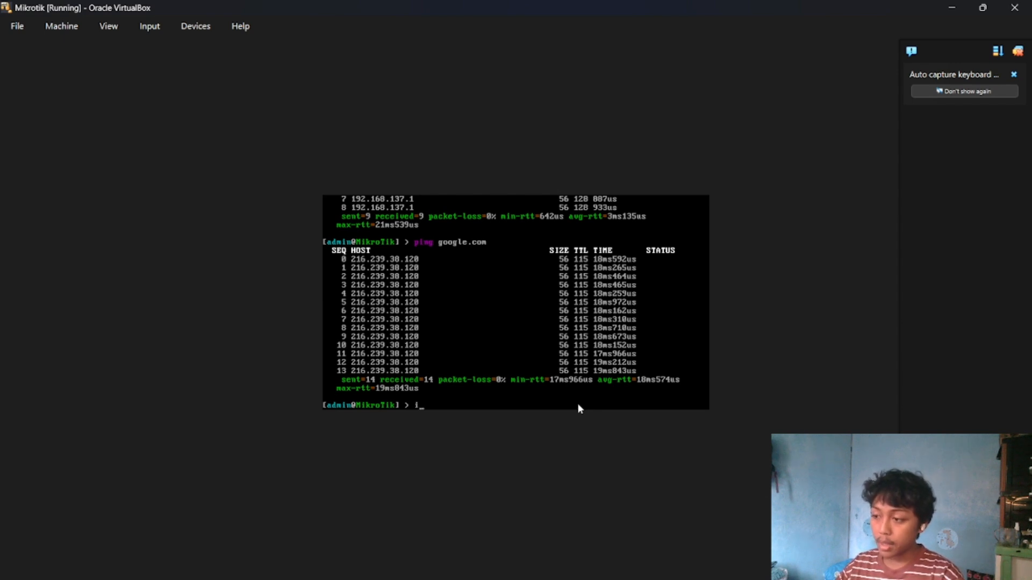
pyautogui.write('d')
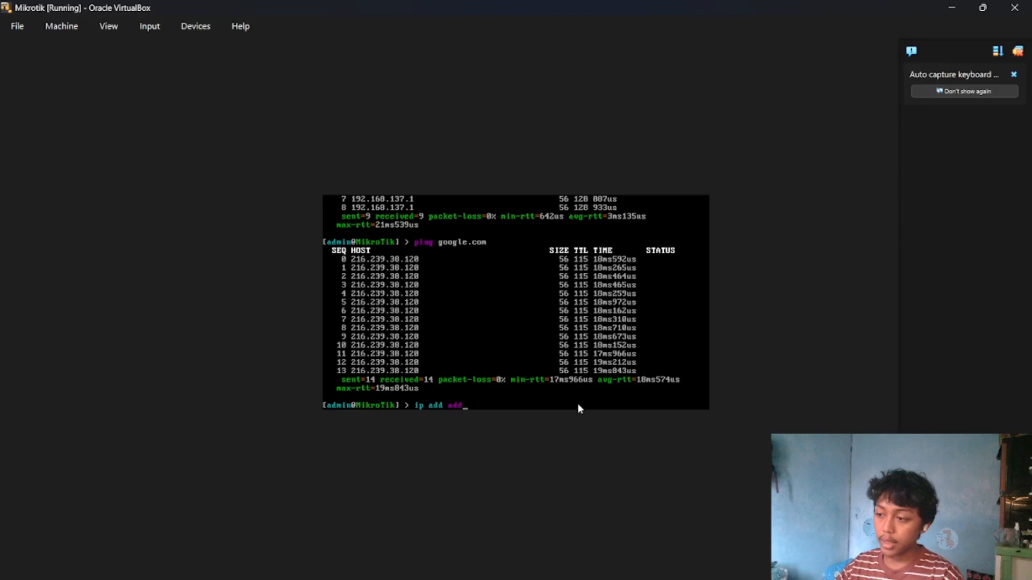
pyautogui.press('Tab')
pyautogui.press('Tab')
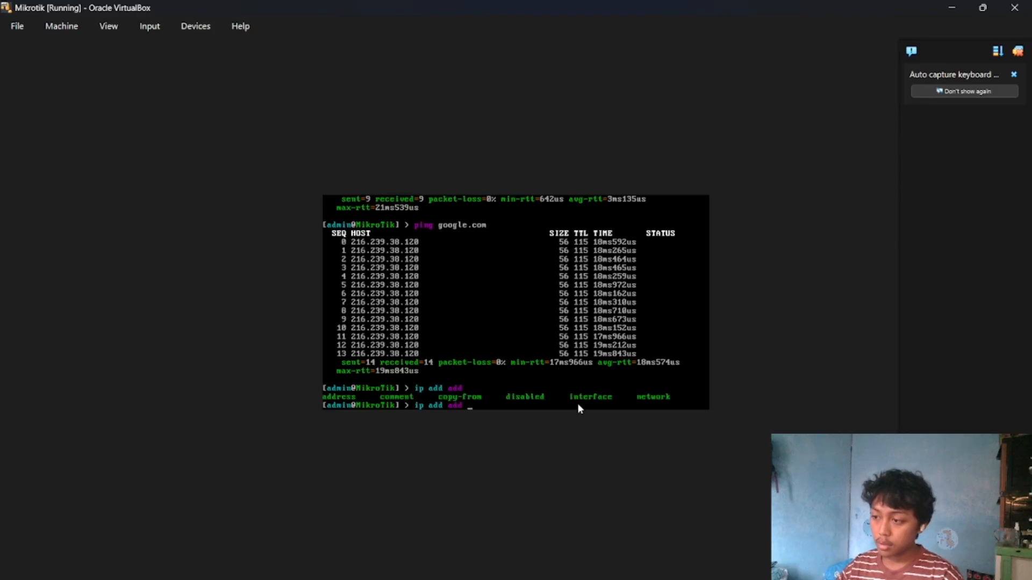
pyautogui.write('add')
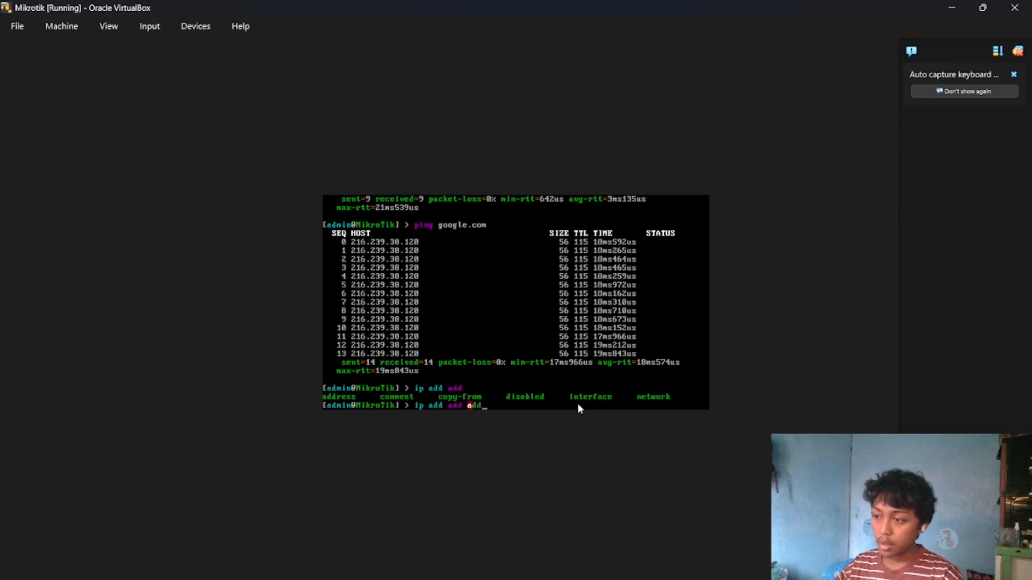
pyautogui.press('Tab')
pyautogui.write('192.168')
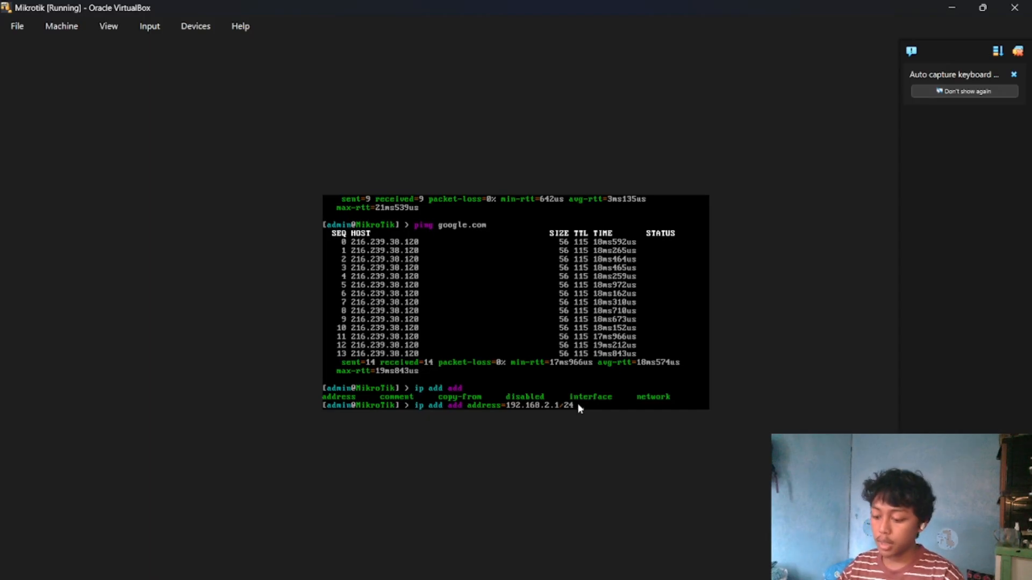
pyautogui.write('int')
pyautogui.press('Tab')
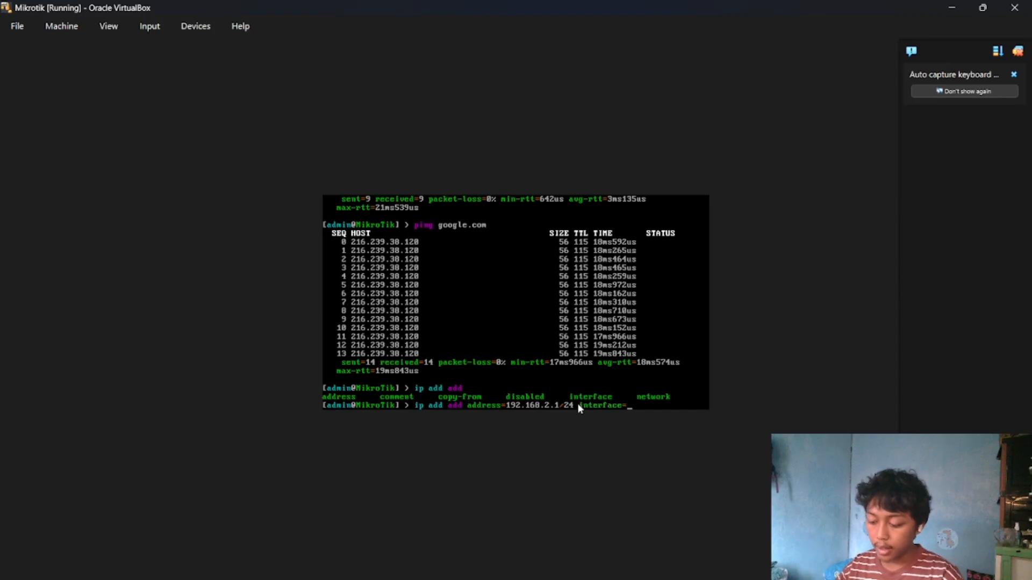
pyautogui.write('ether2')
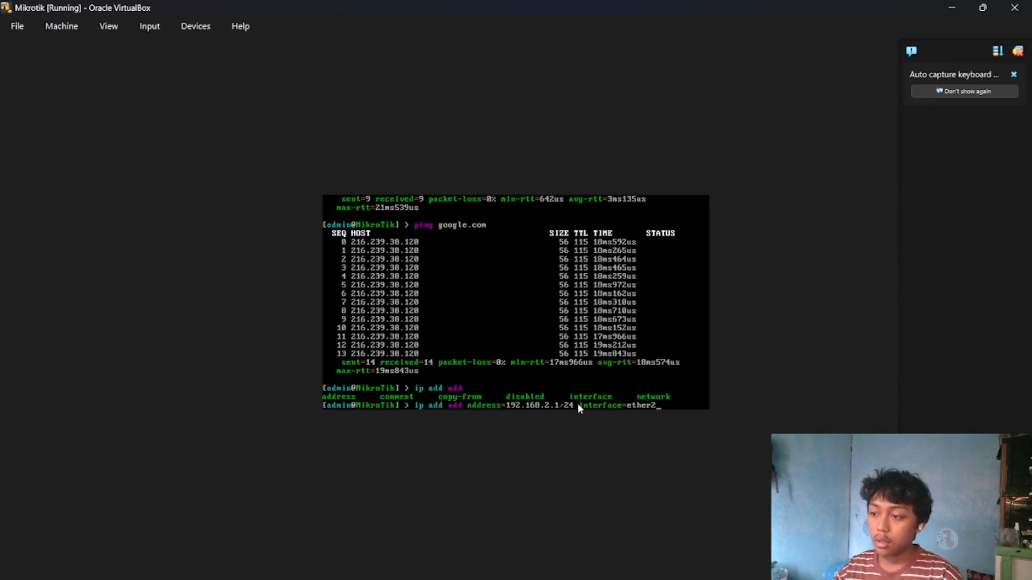
pyautogui.press('Return')
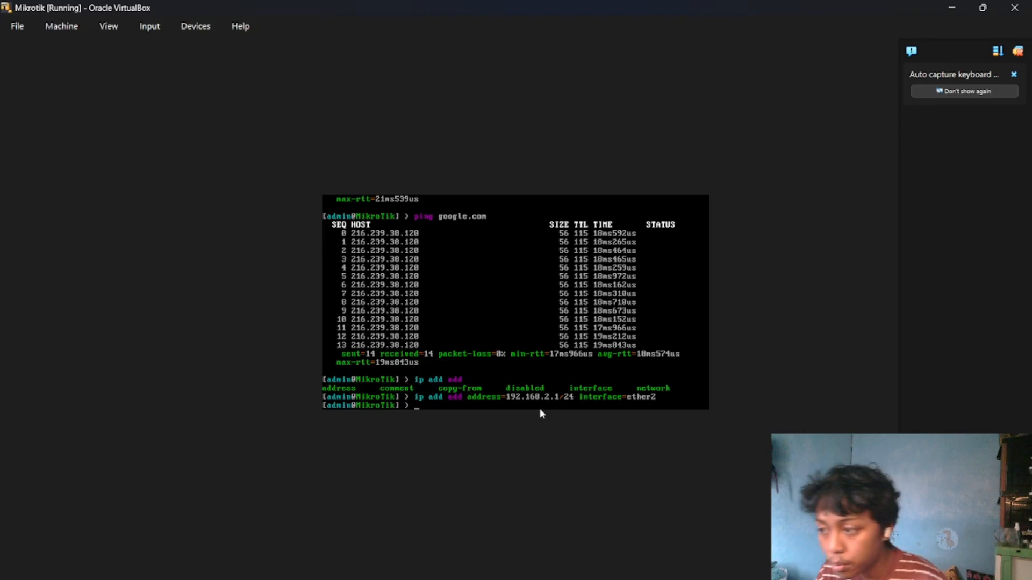
# Return to the coba1 machine and set the Ethernet adapter's IPv4 address to 192.168.2.2.
pyautogui.moveTo(683, 579)
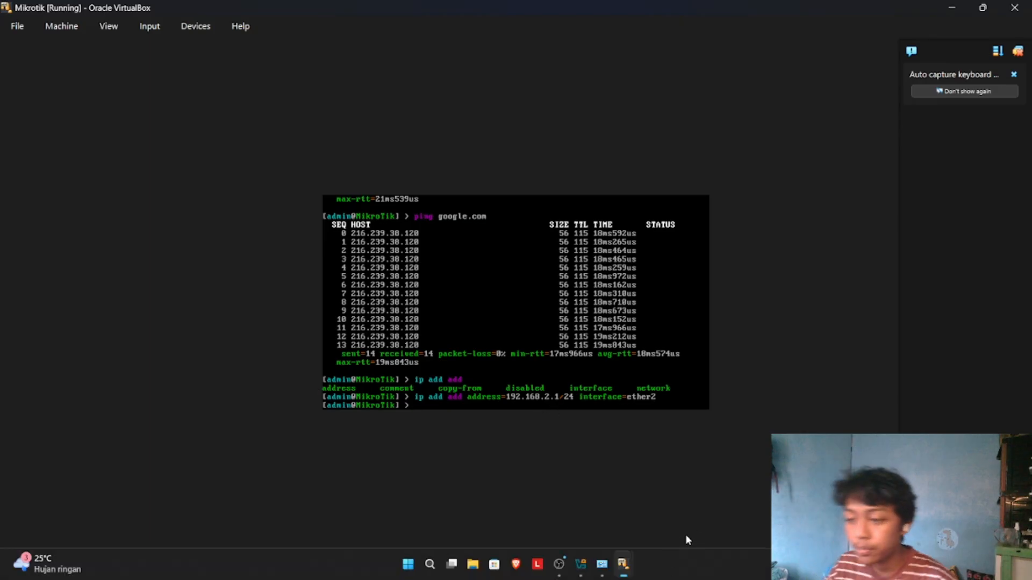
pyautogui.click(621, 562)
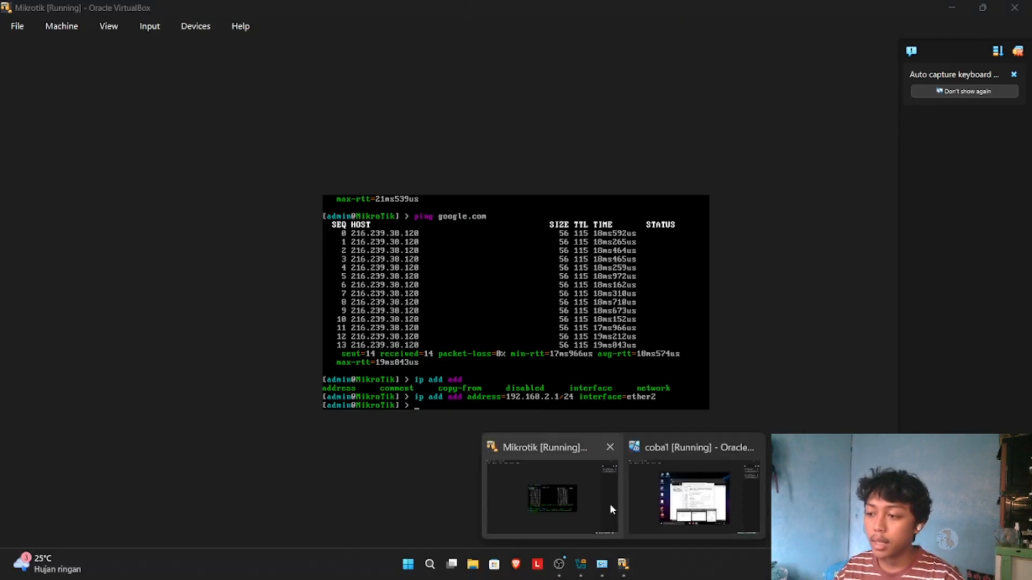
pyautogui.click(659, 494)
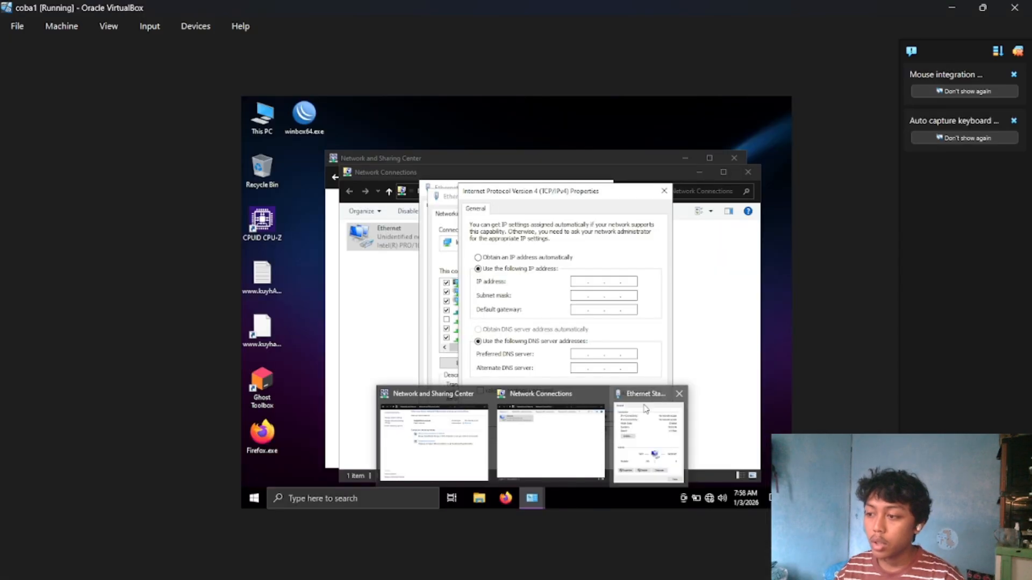
pyautogui.click(580, 280)
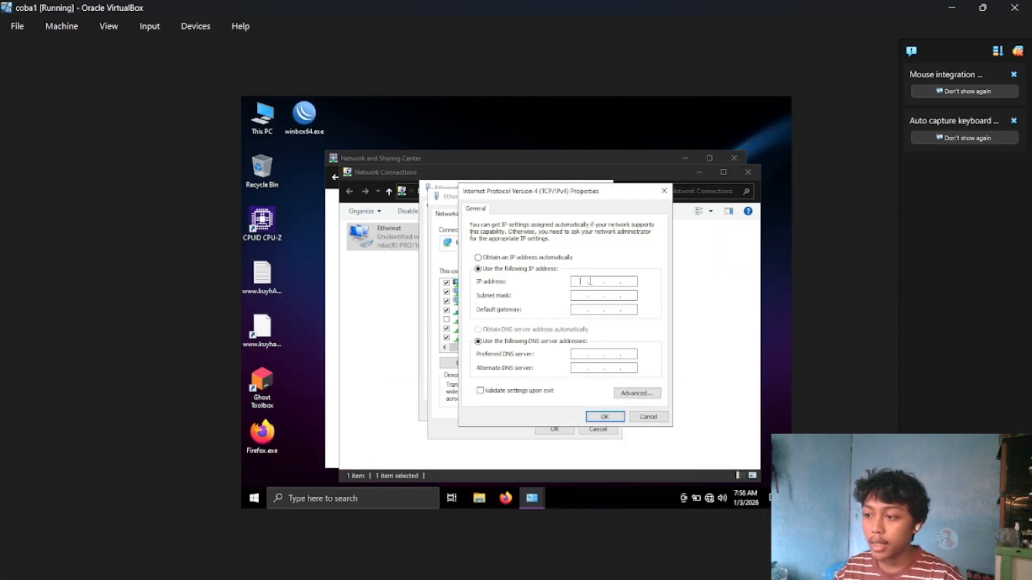
pyautogui.write('192 . ')
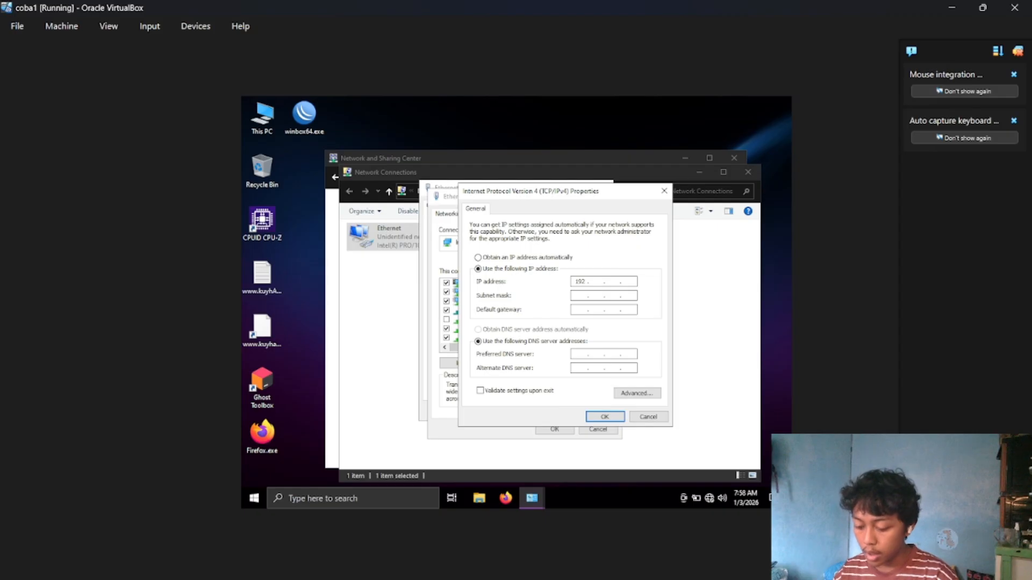
pyautogui.write('168 . 2 ')
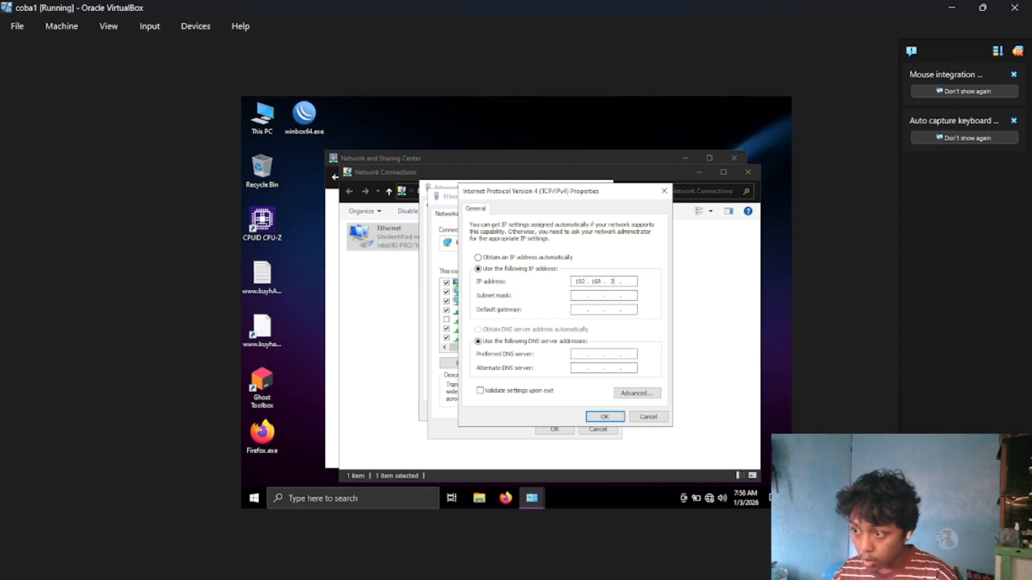
pyautogui.write('. 2')
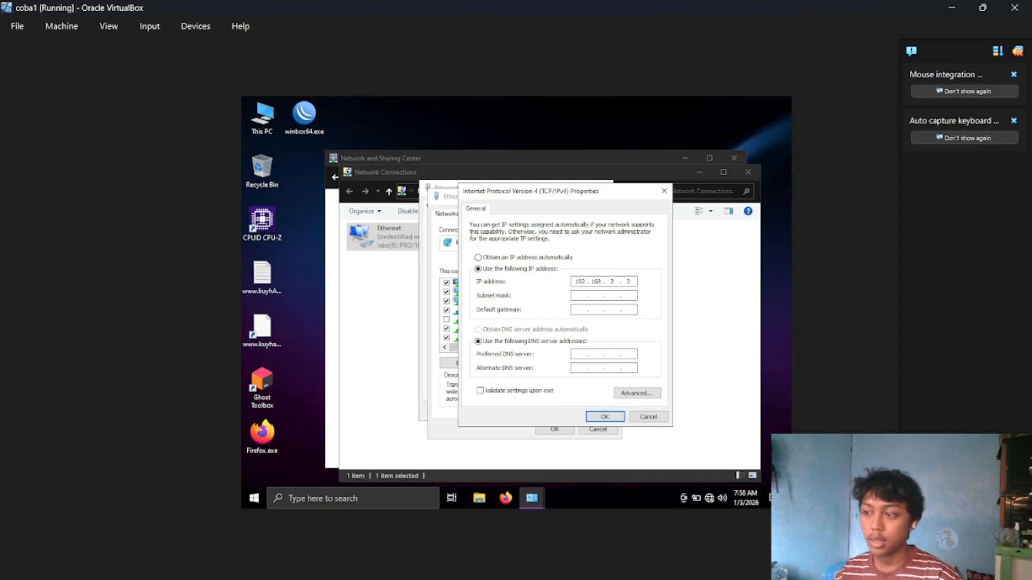
# Fill in the subnet mask 255.255.255.0 and set the default gateway to 192.168.2.1.
pyautogui.click(580, 295)
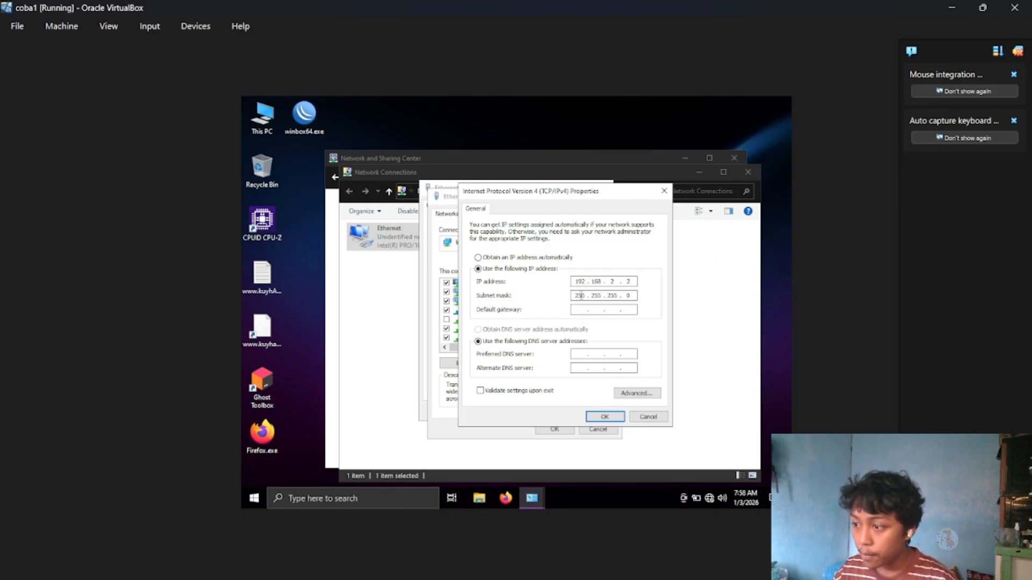
pyautogui.write('192 . ')
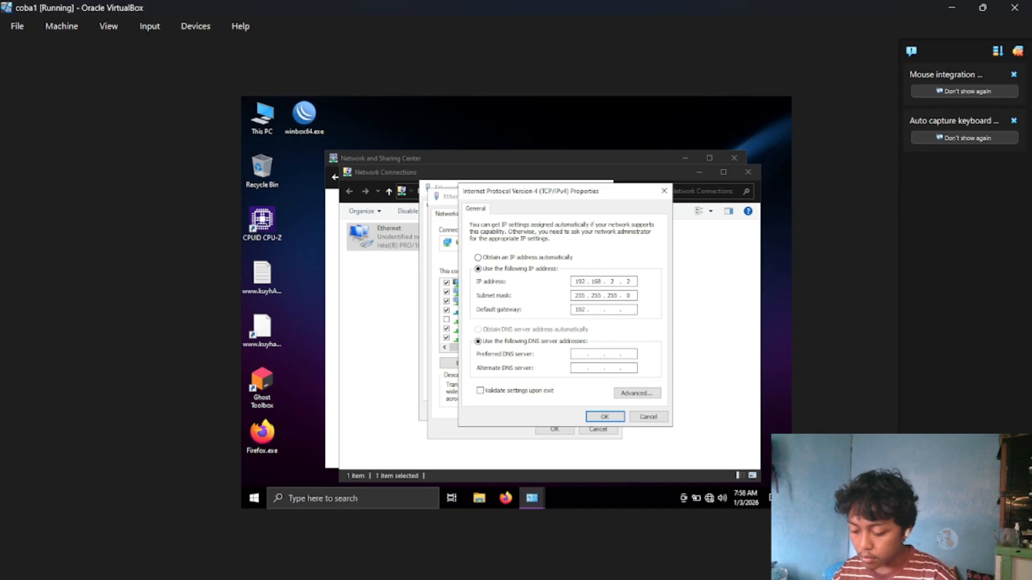
pyautogui.write('168 . 2 . 1')
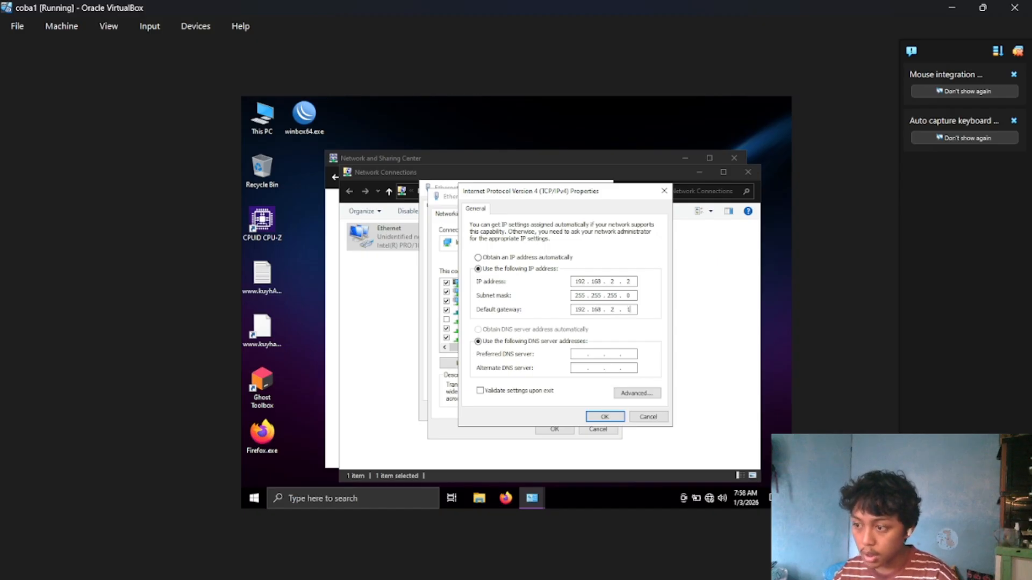
# Set the preferred DNS server to 192.168.2.1 and the alternate DNS server to 192.168.137.1.
pyautogui.click(583, 354)
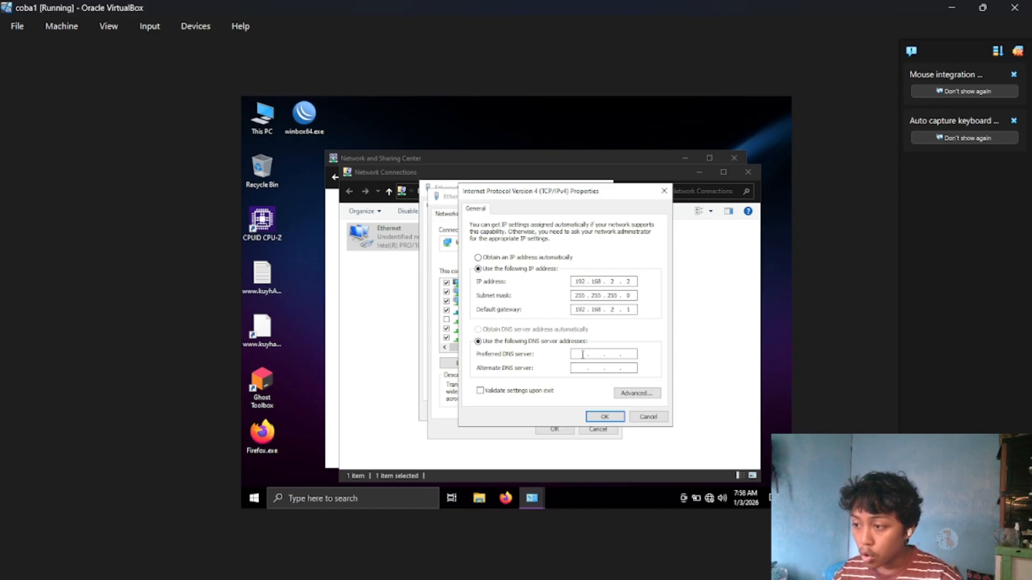
pyautogui.write('192 .  .  .')
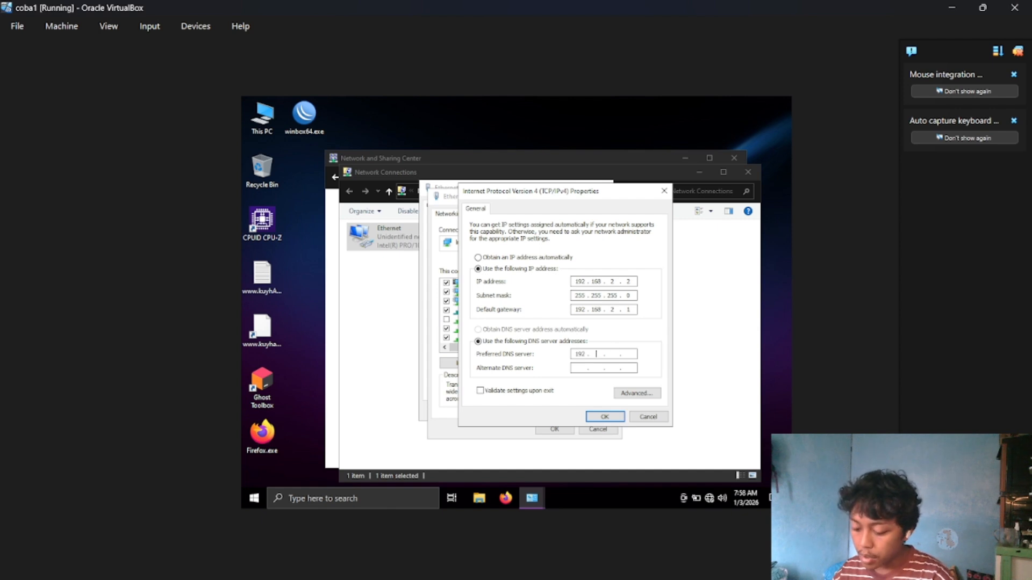
pyautogui.write('168 ')
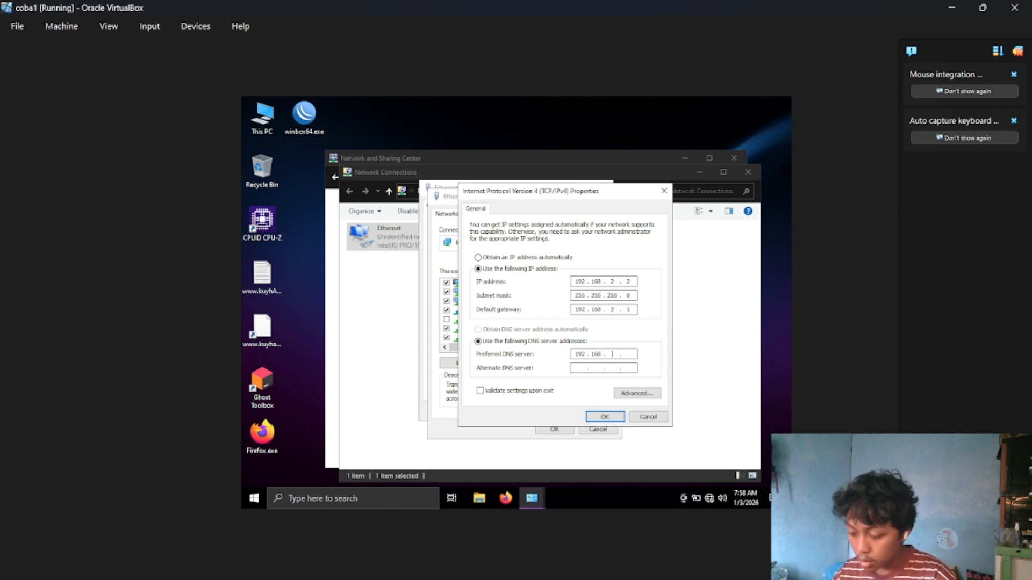
pyautogui.write('2.1')
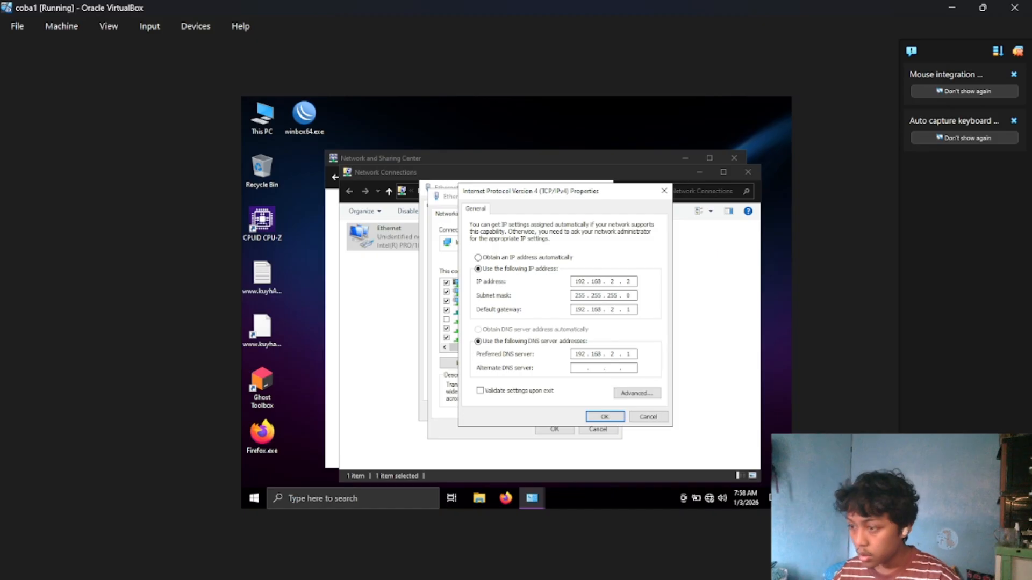
pyautogui.write('192 . . .')
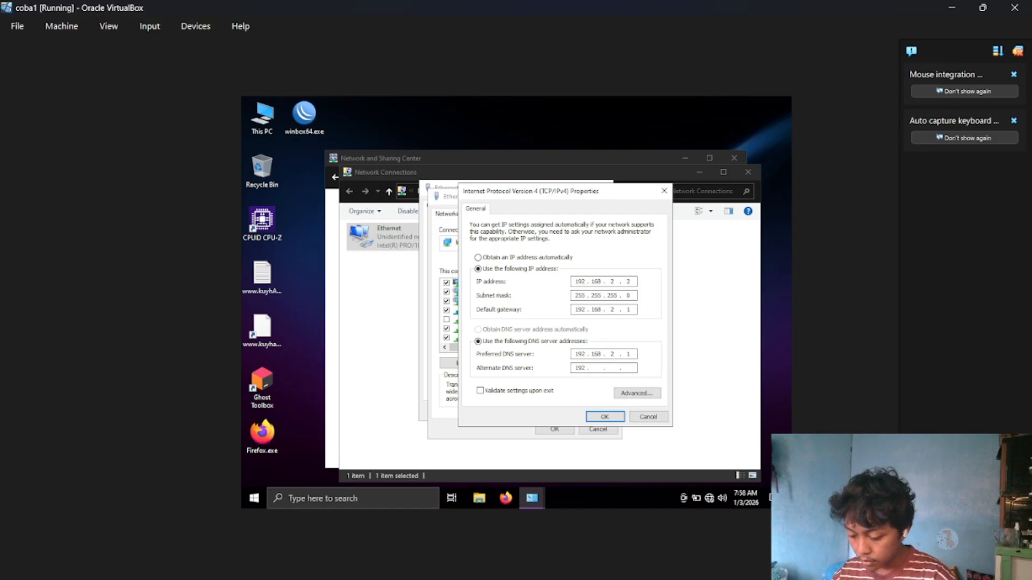
pyautogui.write('168137')
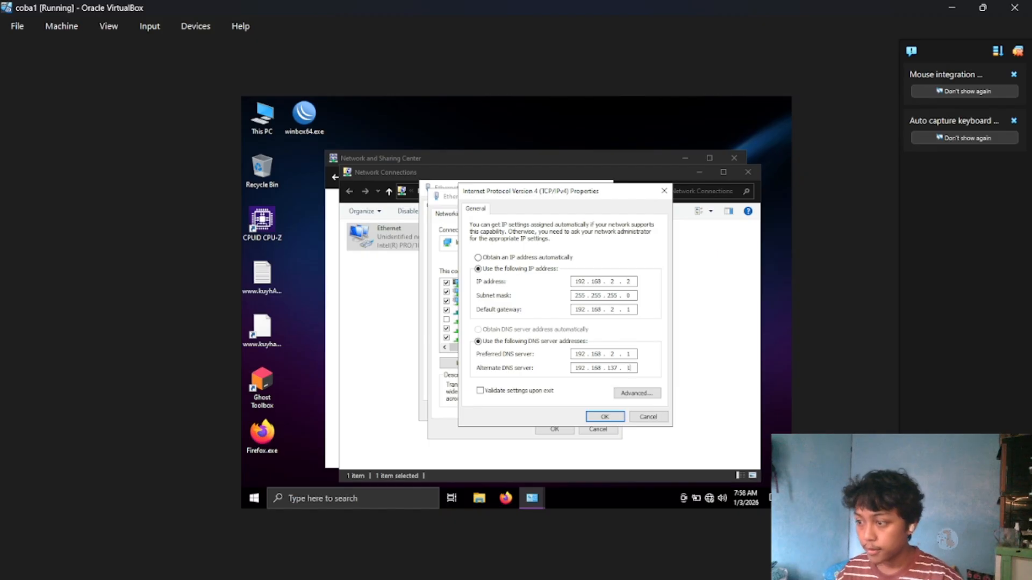
# Apply the Ethernet adapter's IPv4 settings and allow the PC to be discoverable on Network 3, closing the adapter's status window.
pyautogui.click(603, 418)
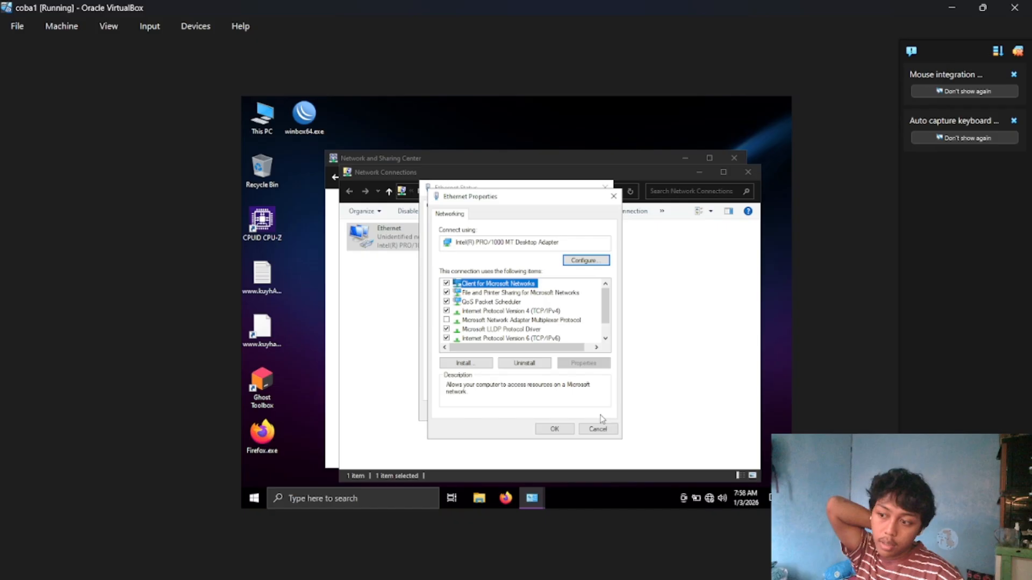
pyautogui.click(556, 430)
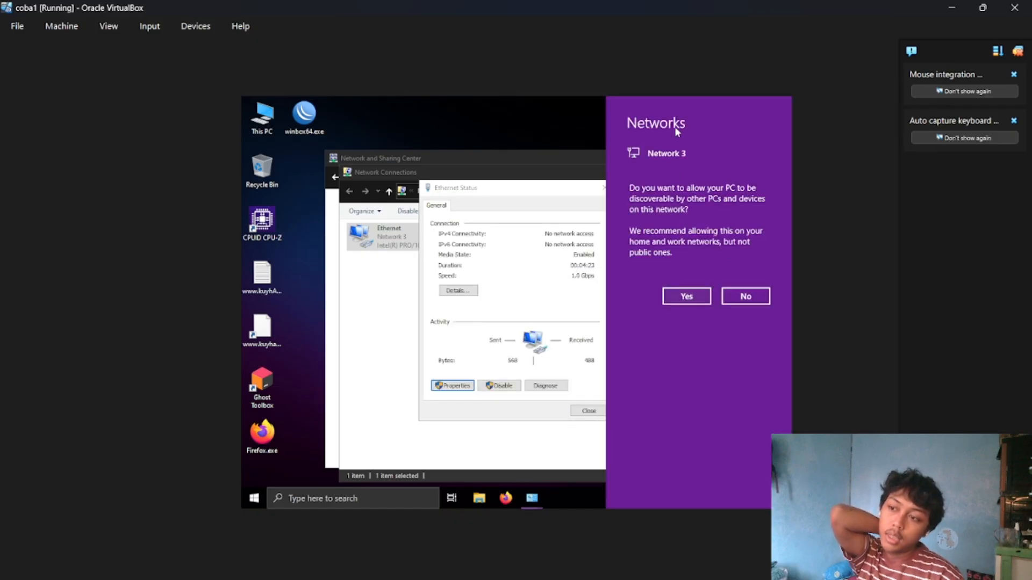
pyautogui.click(687, 297)
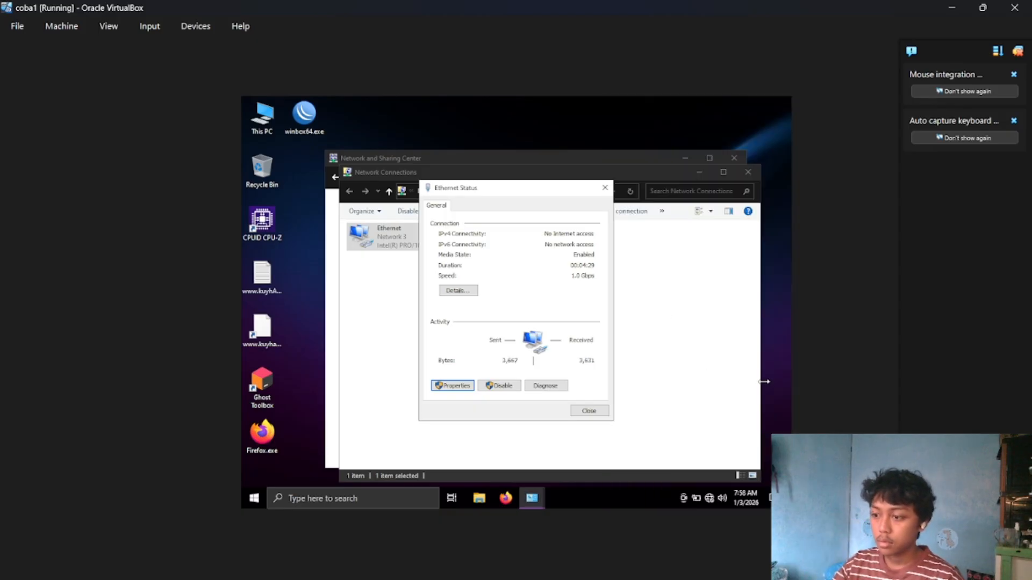
pyautogui.click(606, 188)
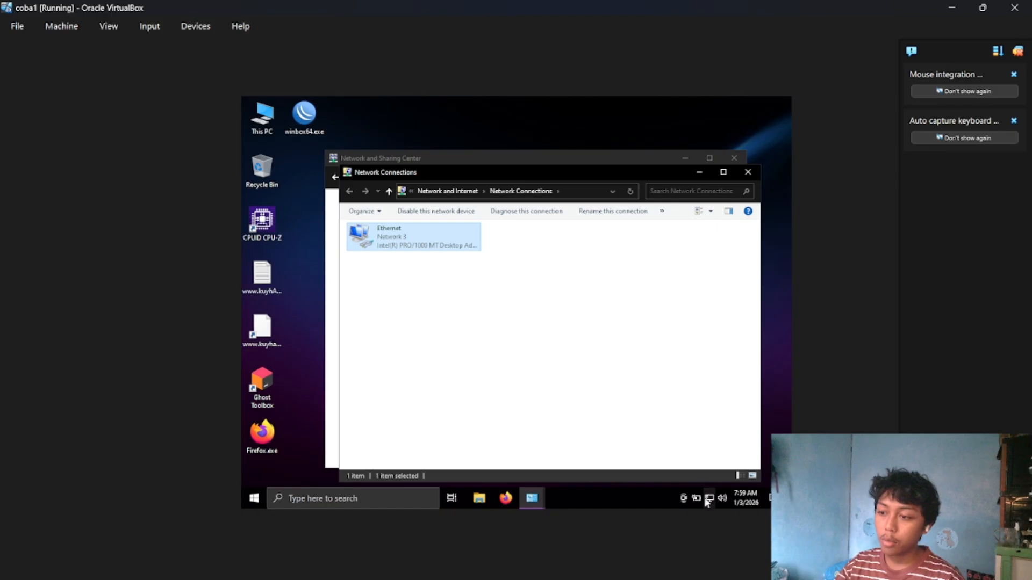
# Open Command Prompt and test the internet connection by pinging google.com.
pyautogui.moveTo(707, 499)
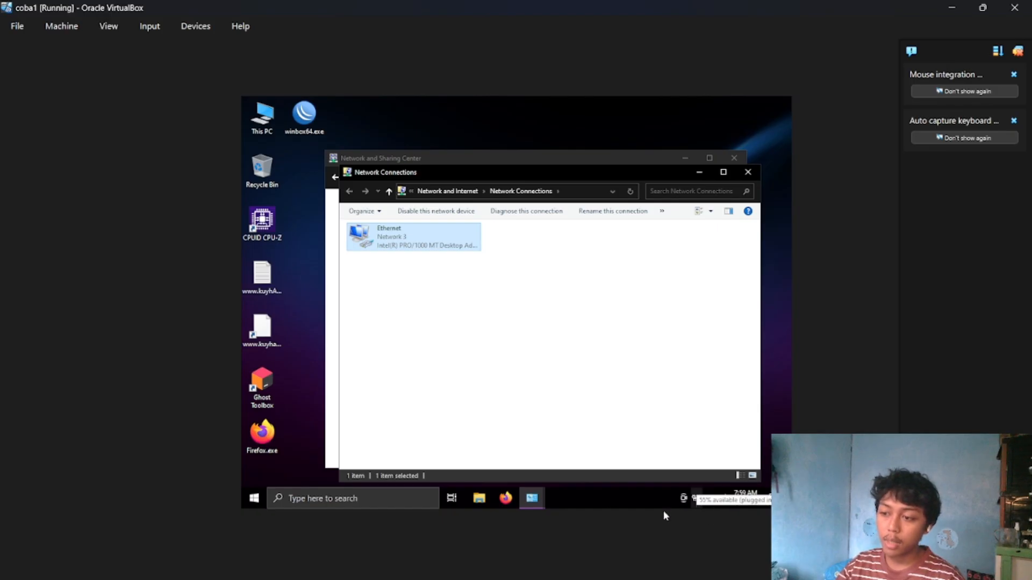
pyautogui.click(383, 501)
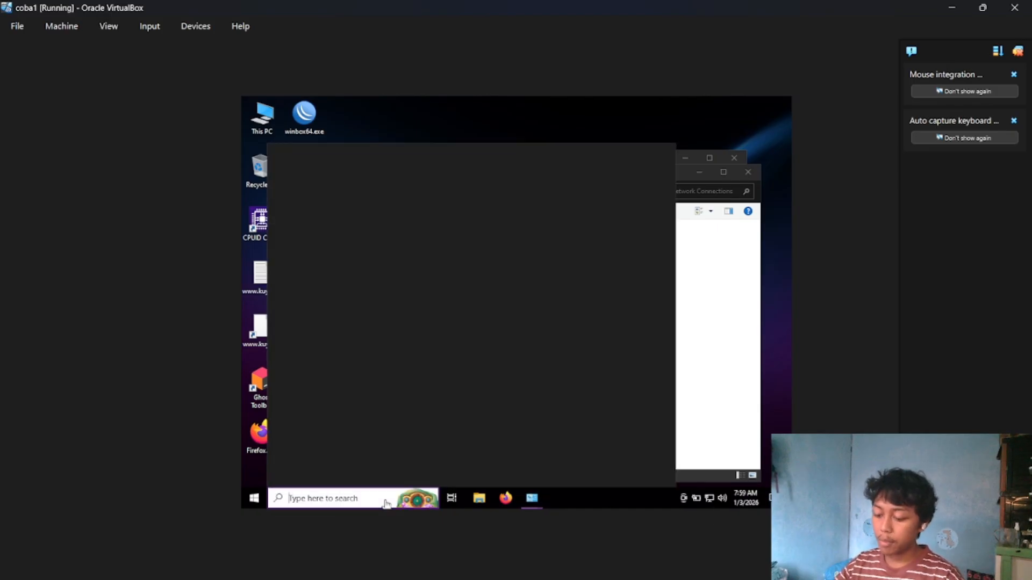
pyautogui.write('comm')
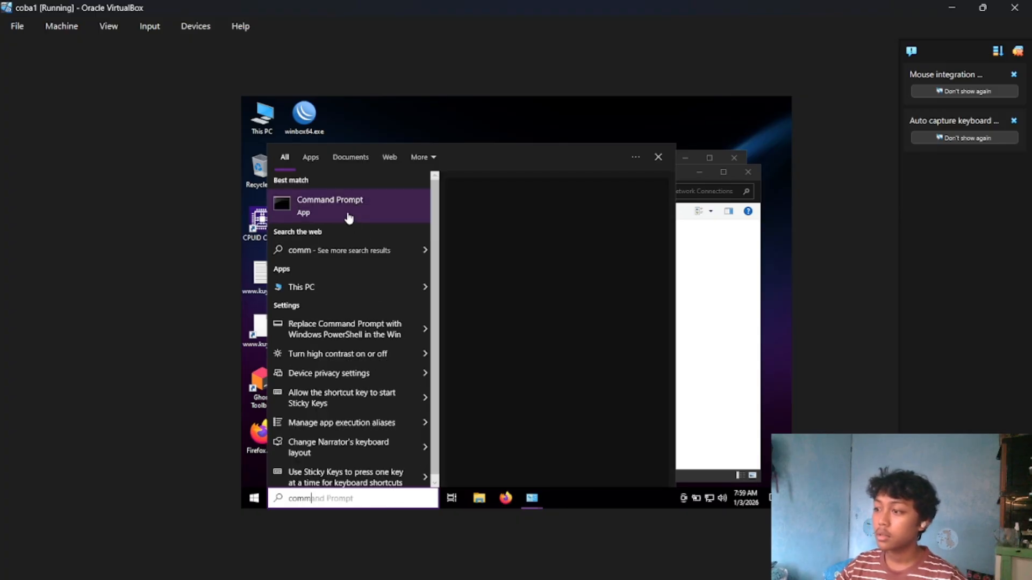
pyautogui.click(348, 215)
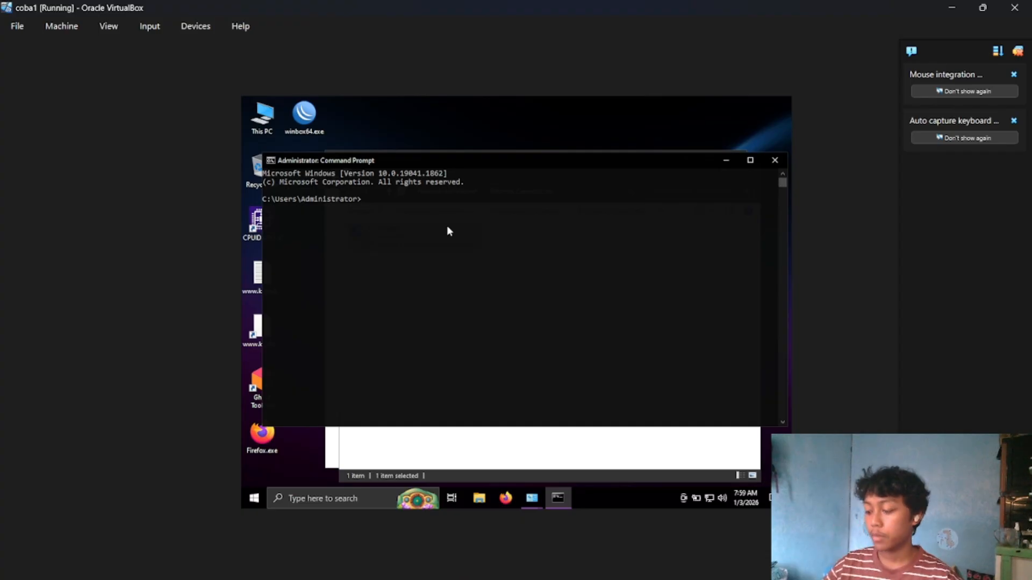
pyautogui.write('ping')
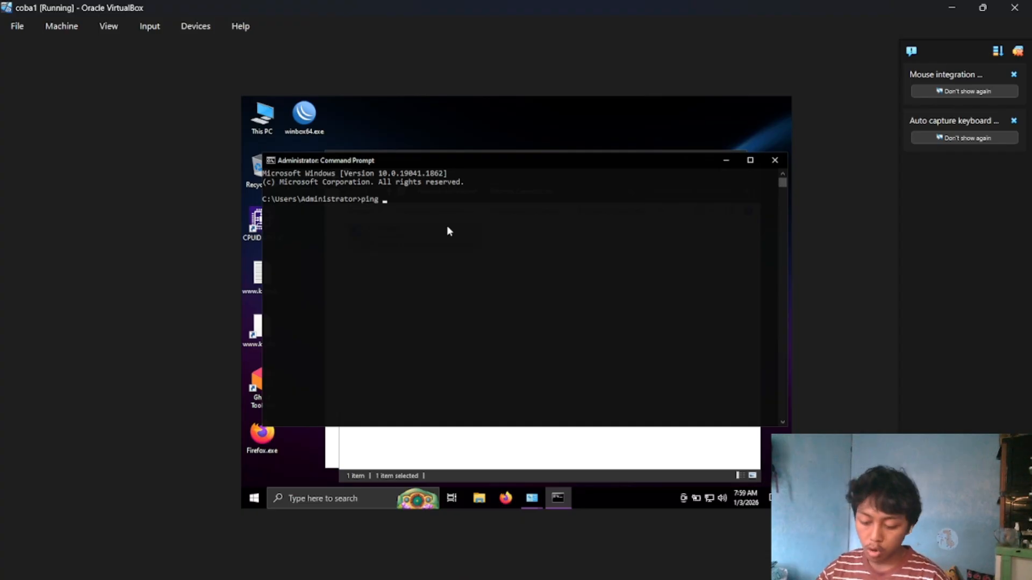
pyautogui.write(' goo')
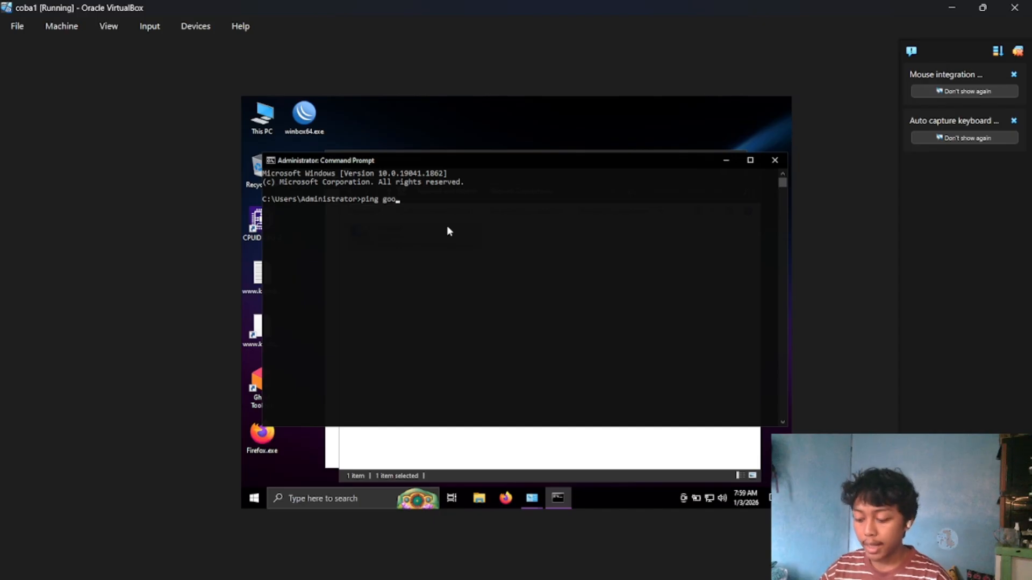
pyautogui.write('gle.com')
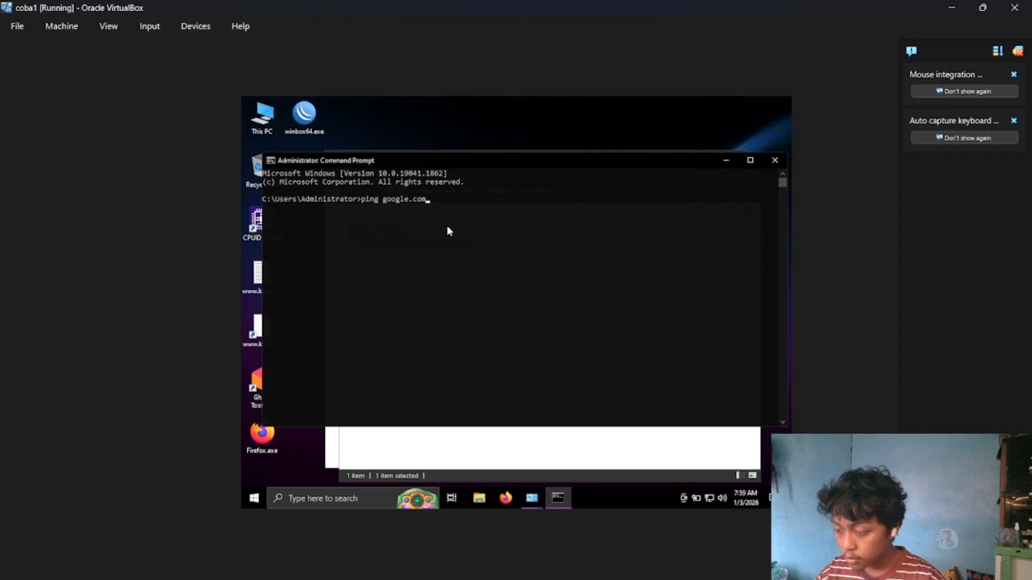
pyautogui.press('Return')
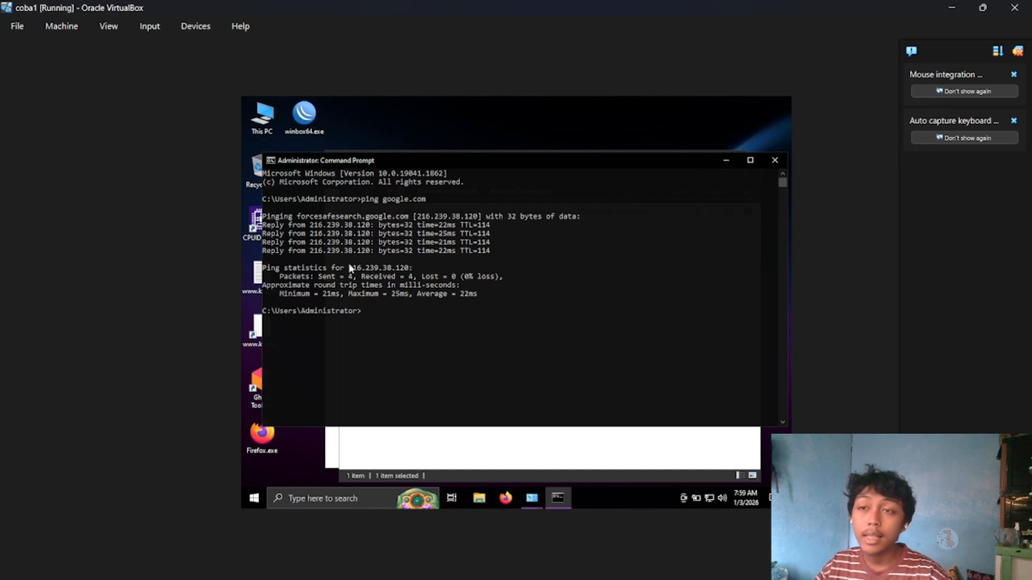
# Close the Command Prompt and the open network settings windows.
pyautogui.click(774, 161)
pyautogui.click(739, 168)
pyautogui.click(738, 167)
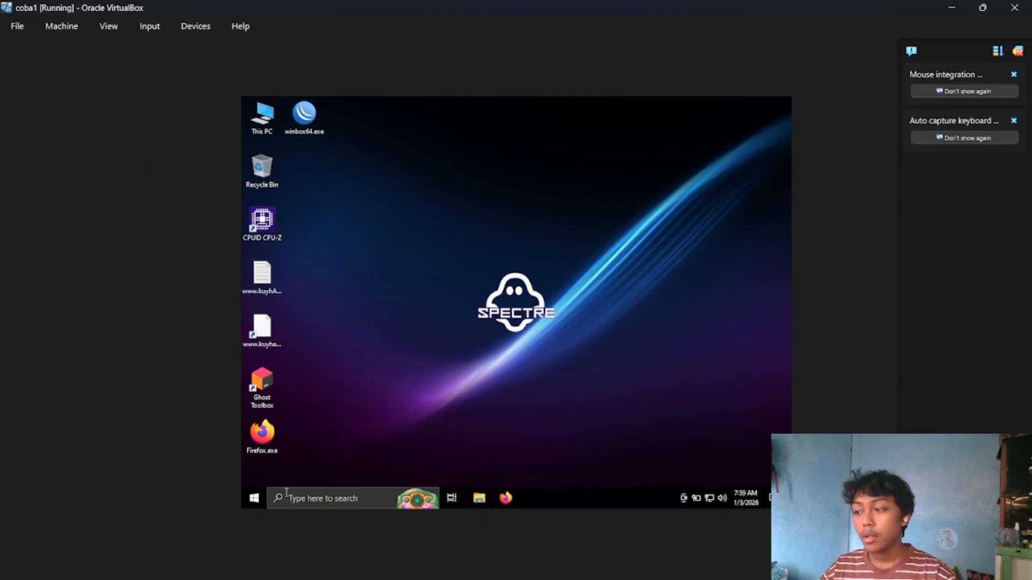
# Open Firefox, decline making it the default browser, and search for winbox.
pyautogui.click(254, 499)
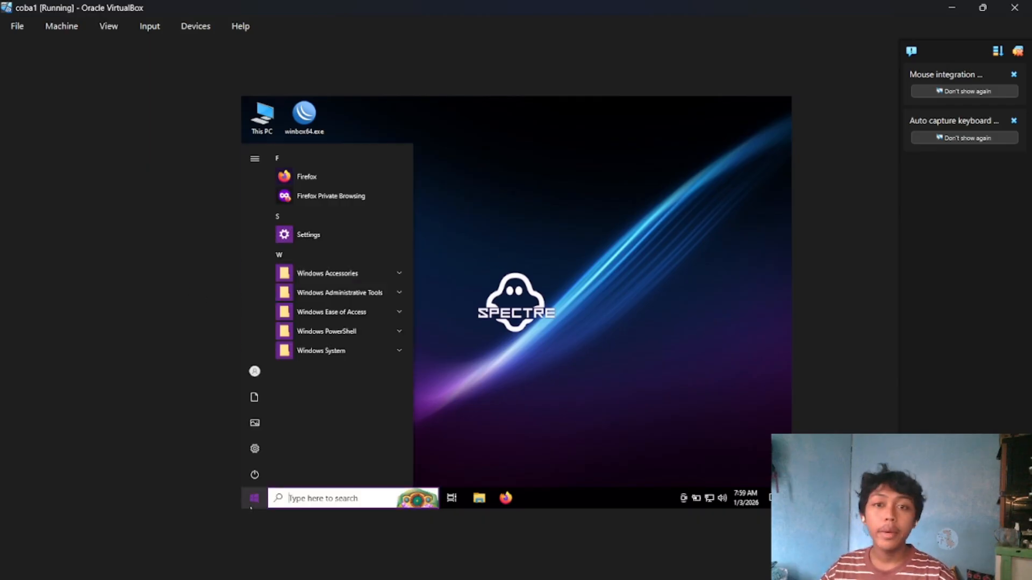
pyautogui.click(341, 178)
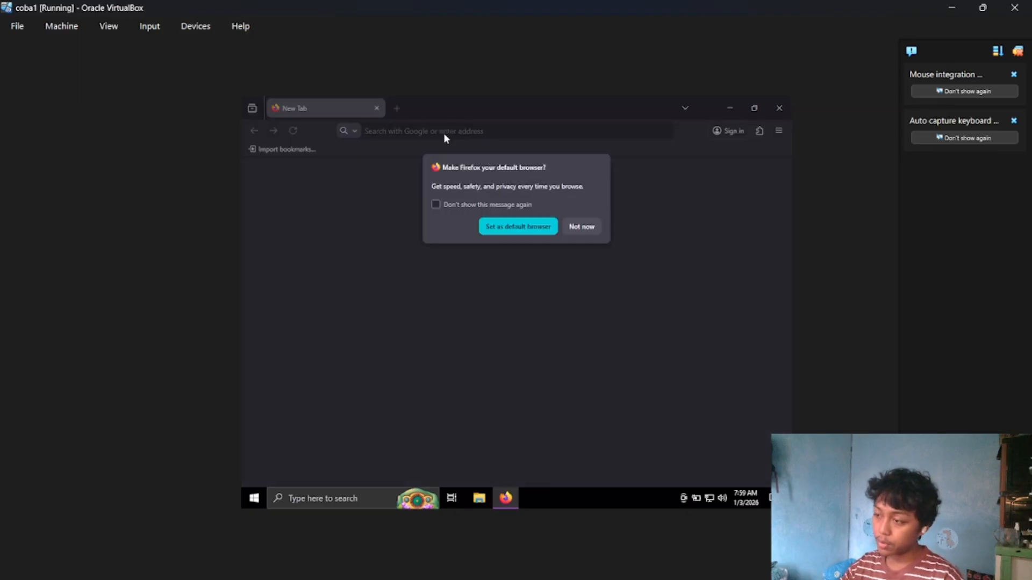
pyautogui.click(571, 225)
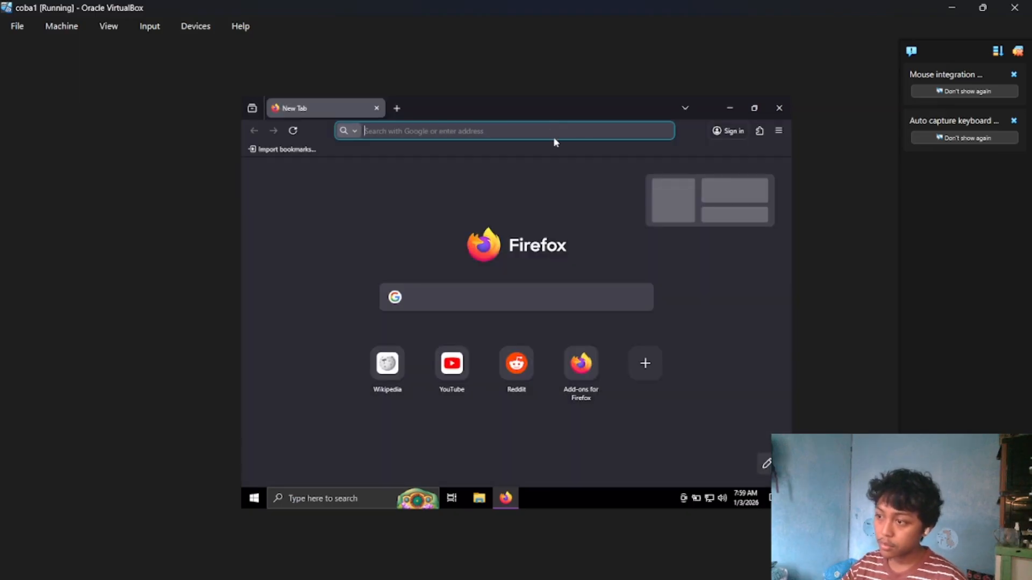
pyautogui.write('win')
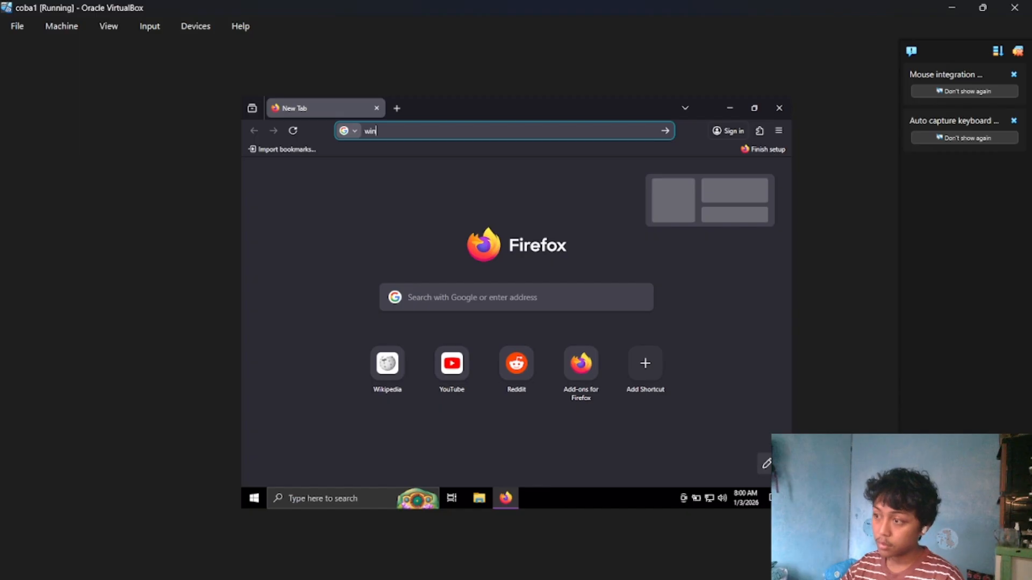
pyautogui.write('box')
pyautogui.press('Return')
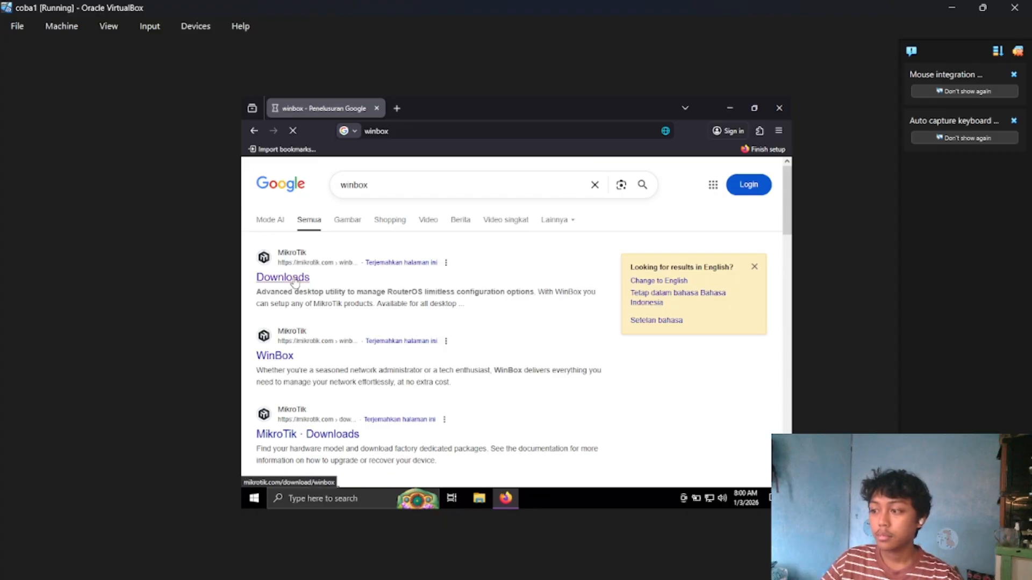
# Download the Windows (64-bit) version of WinBox v3.43 from MikroTik's Downloads page.
pyautogui.click(284, 277)
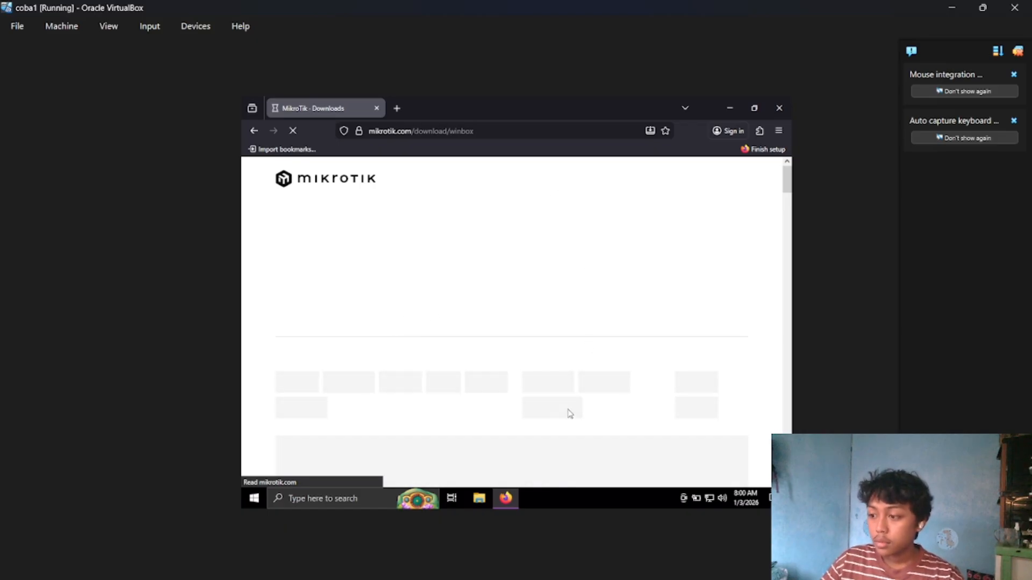
pyautogui.scroll(-2, 502, 297)
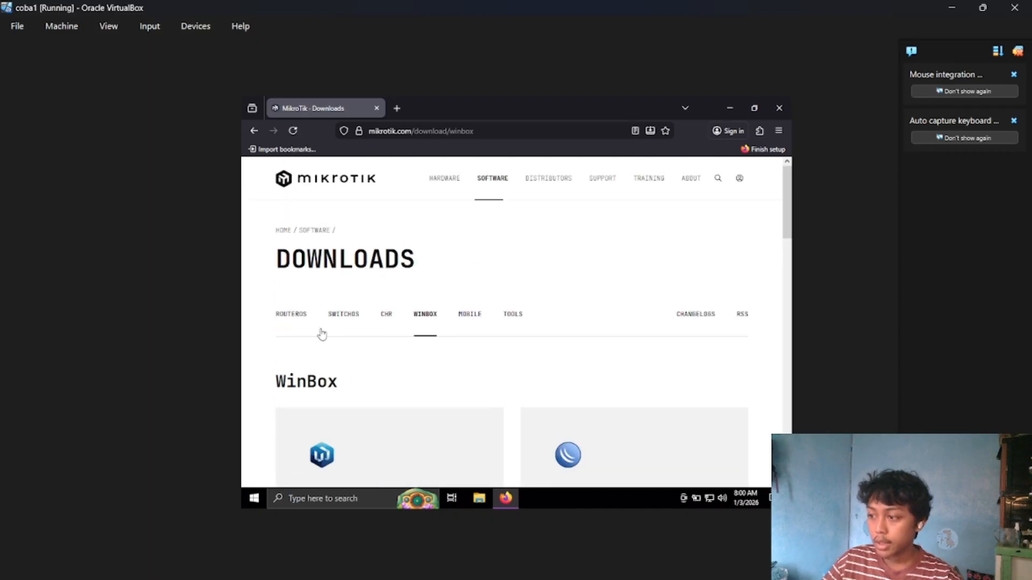
pyautogui.click(278, 321)
pyautogui.click(415, 324)
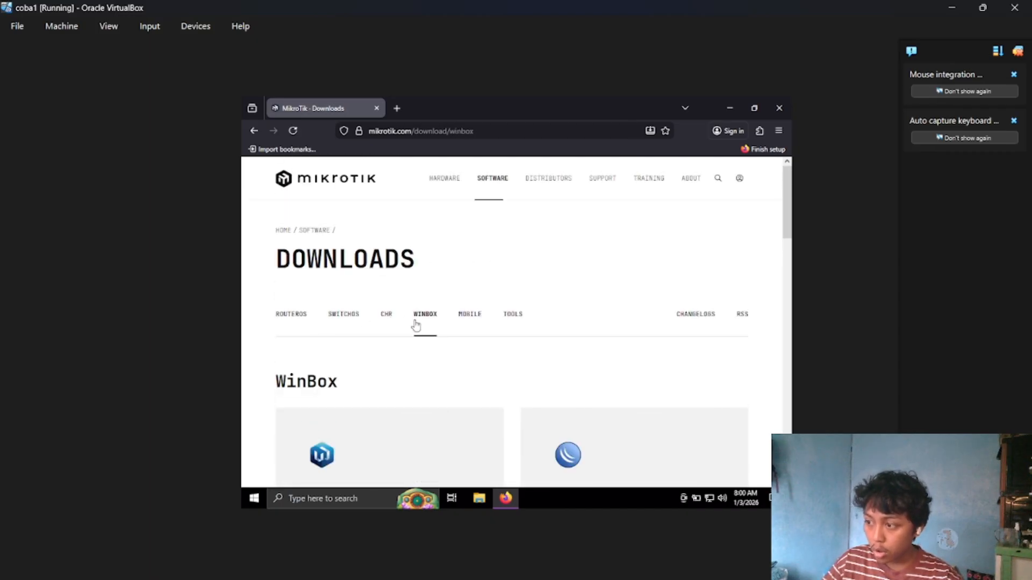
pyautogui.scroll(-4, 589, 349)
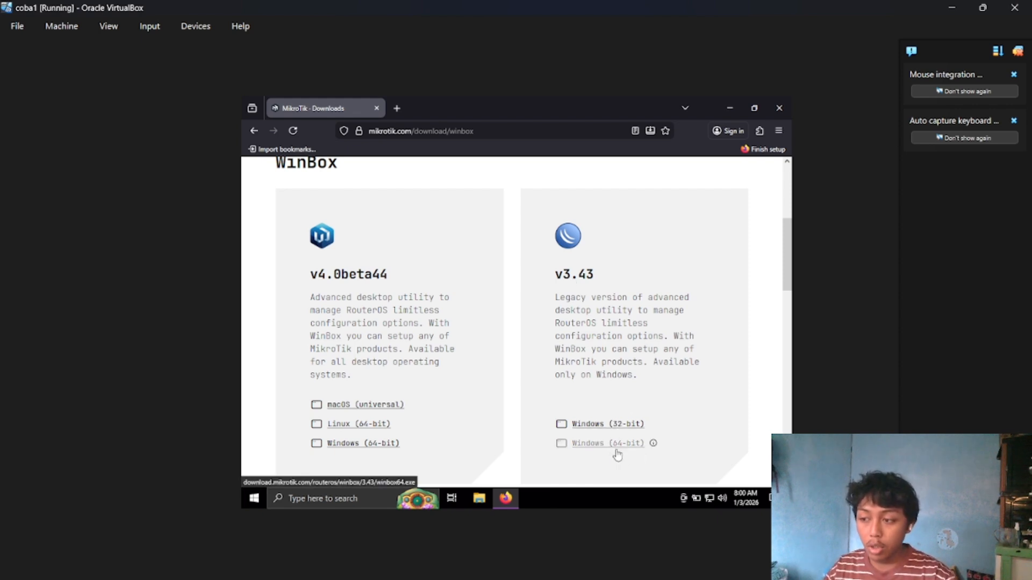
pyautogui.click(634, 450)
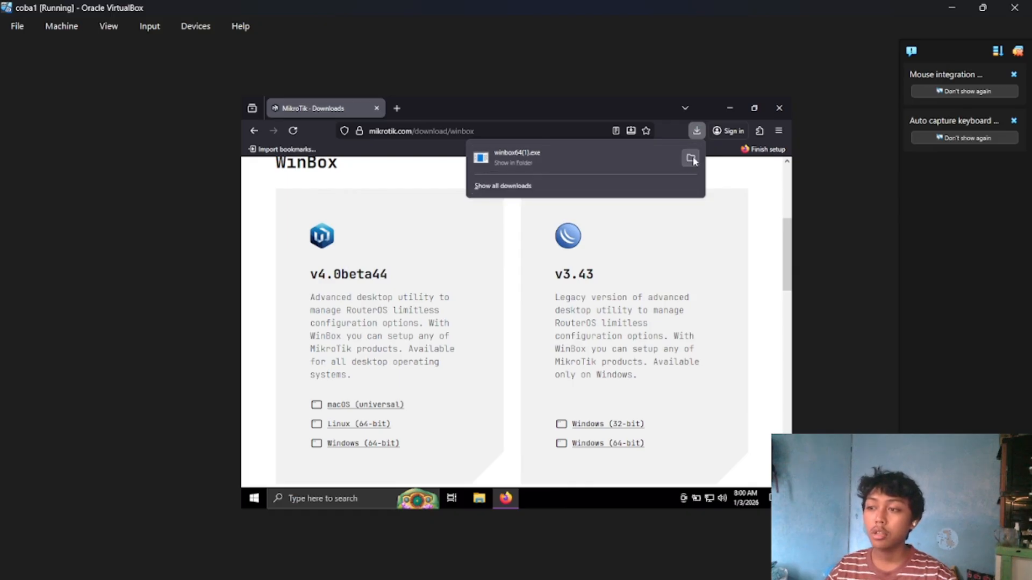
# Run the downloaded winbox64(1).exe and allow it through the firewall on private networks.
pyautogui.click(623, 183)
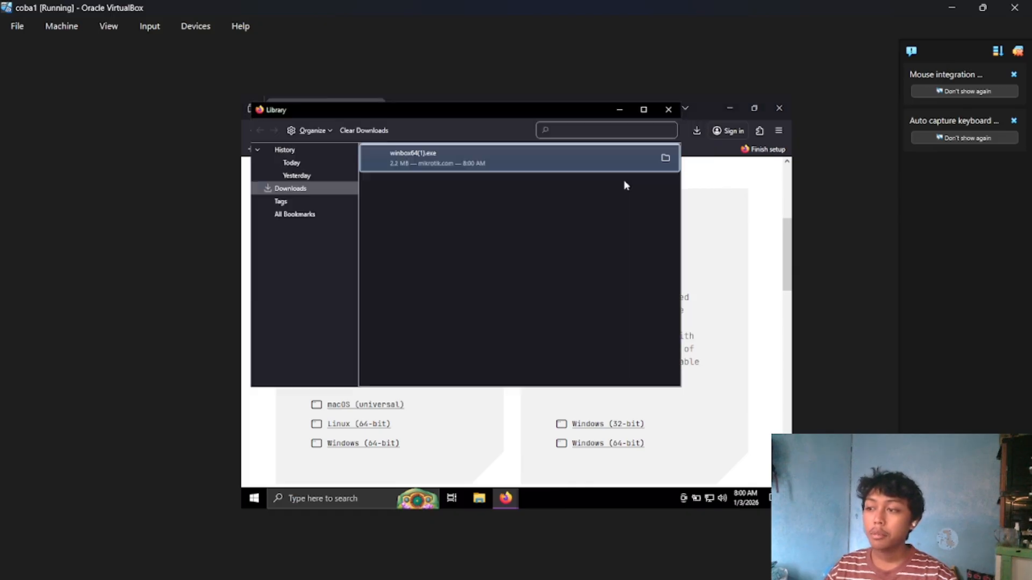
pyautogui.doubleClick(494, 161)
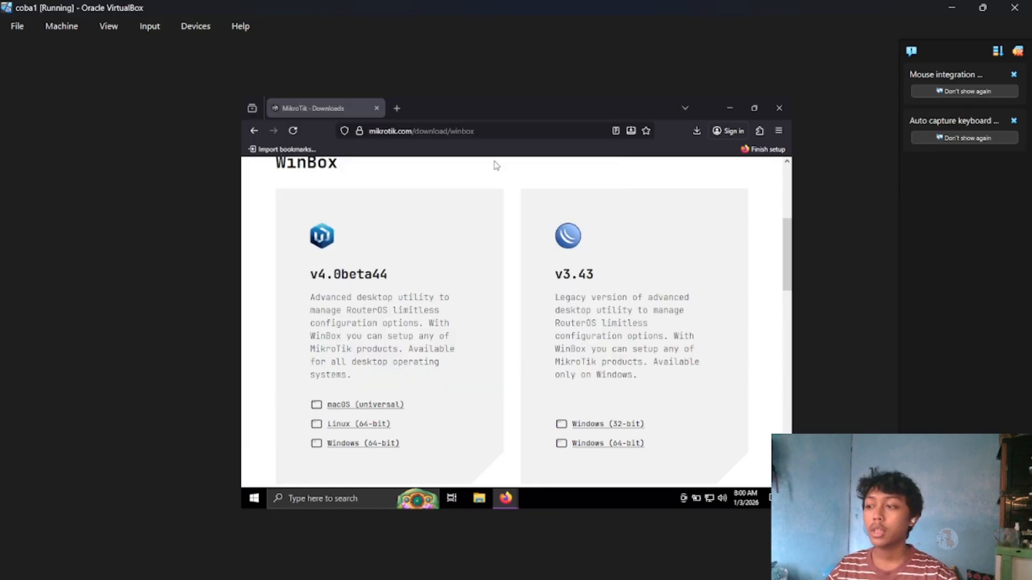
pyautogui.click(549, 309)
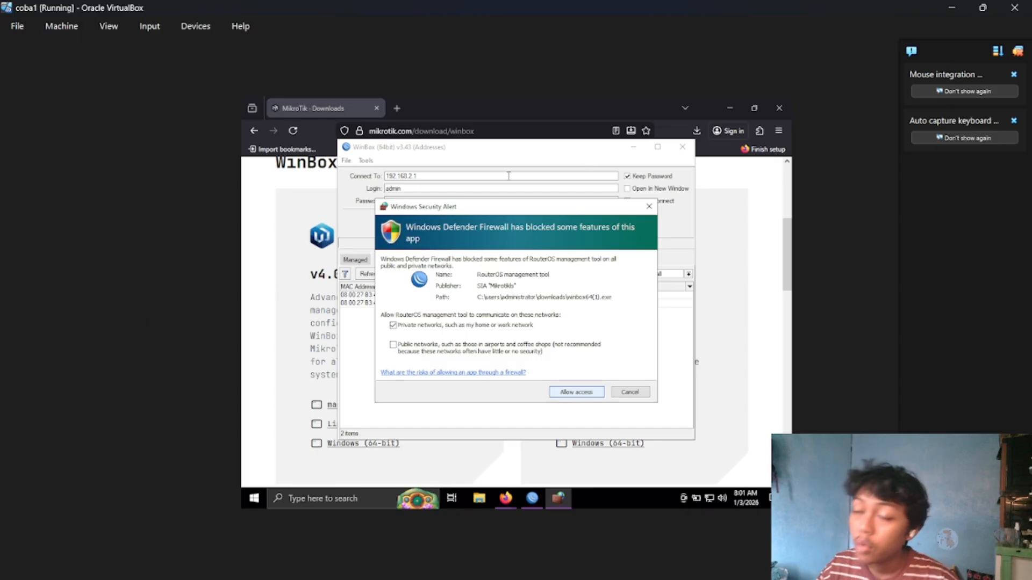
pyautogui.click(551, 392)
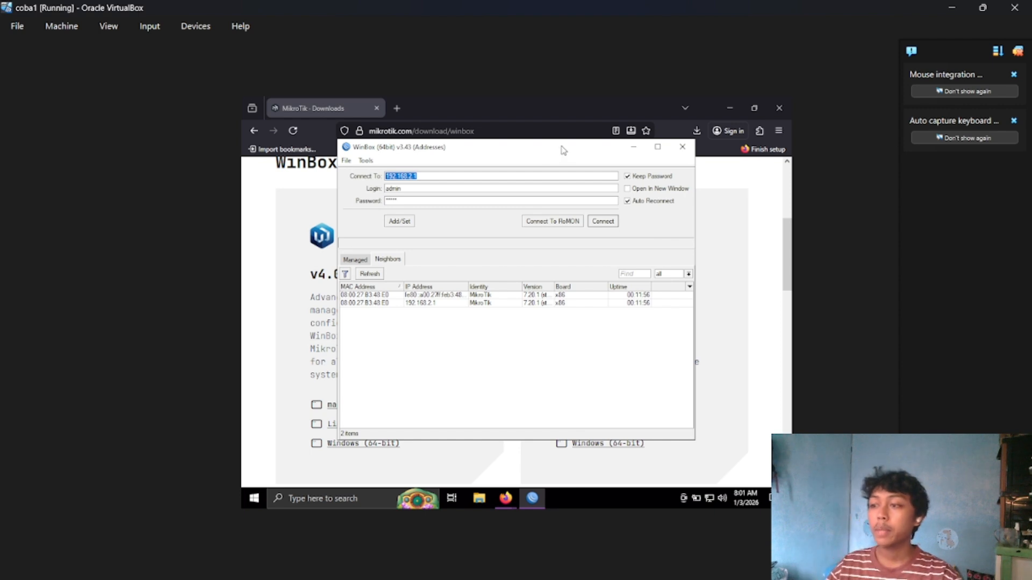
pyautogui.moveTo(562, 151)
pyautogui.mouseDown()
pyautogui.moveTo(598, 142)
pyautogui.moveTo(580, 147)
pyautogui.mouseUp()
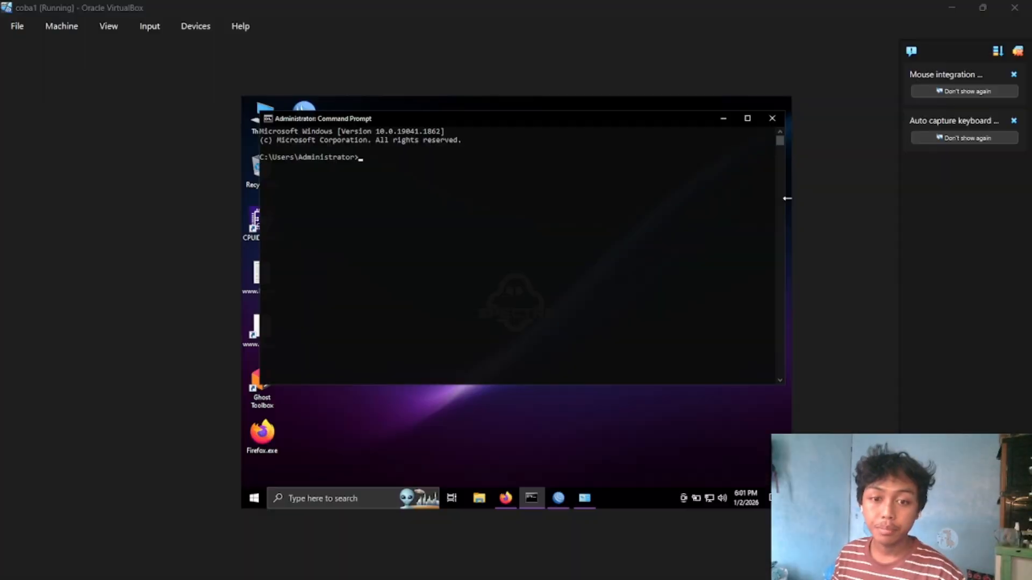
pyautogui.click(524, 449)
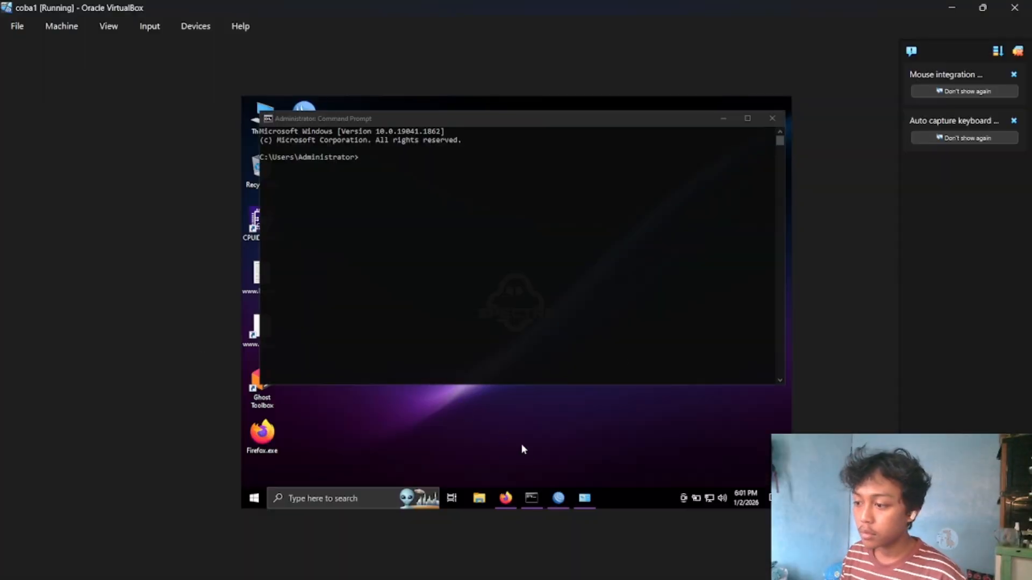
# Switch to WinBox, connect to the router at 192.168.2.1 with the admin login, and dismiss the missing software key notice.
pyautogui.click(562, 497)
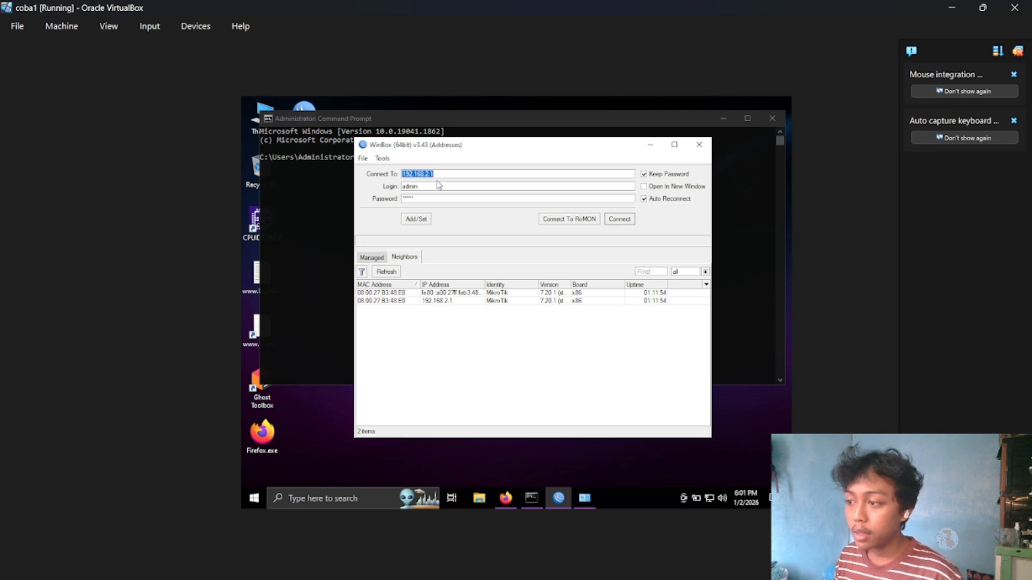
pyautogui.click(436, 198)
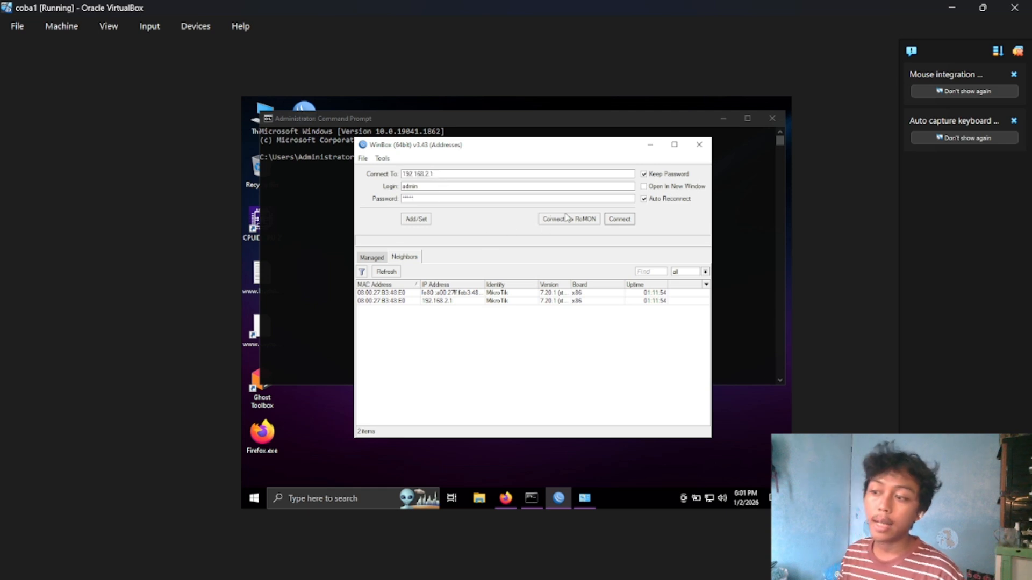
pyautogui.click(618, 219)
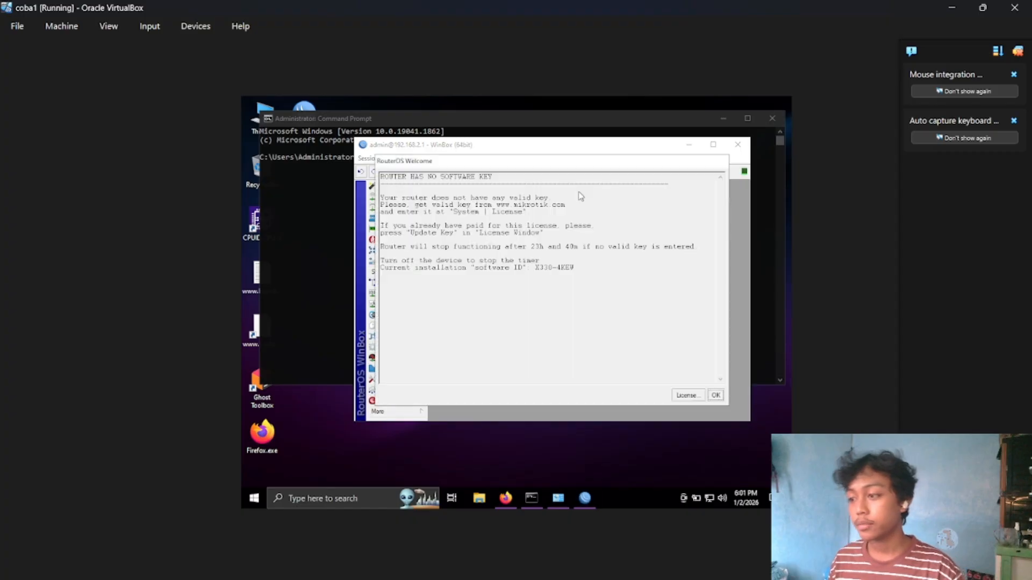
pyautogui.click(715, 396)
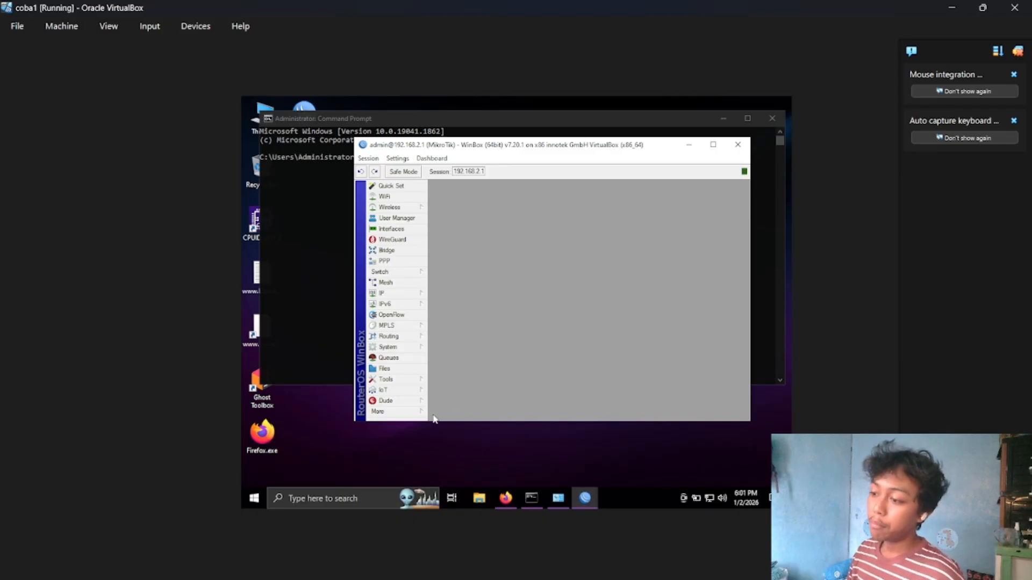
# Add a router user with the user's name, group full, allowed address 192.168.2.2, and a confirmed password.
pyautogui.click(416, 350)
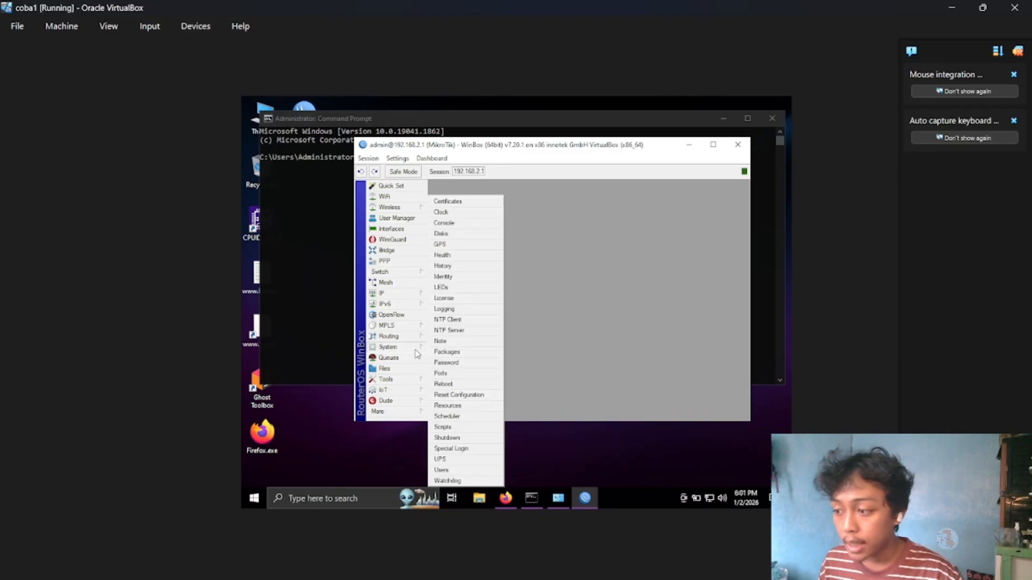
pyautogui.click(468, 469)
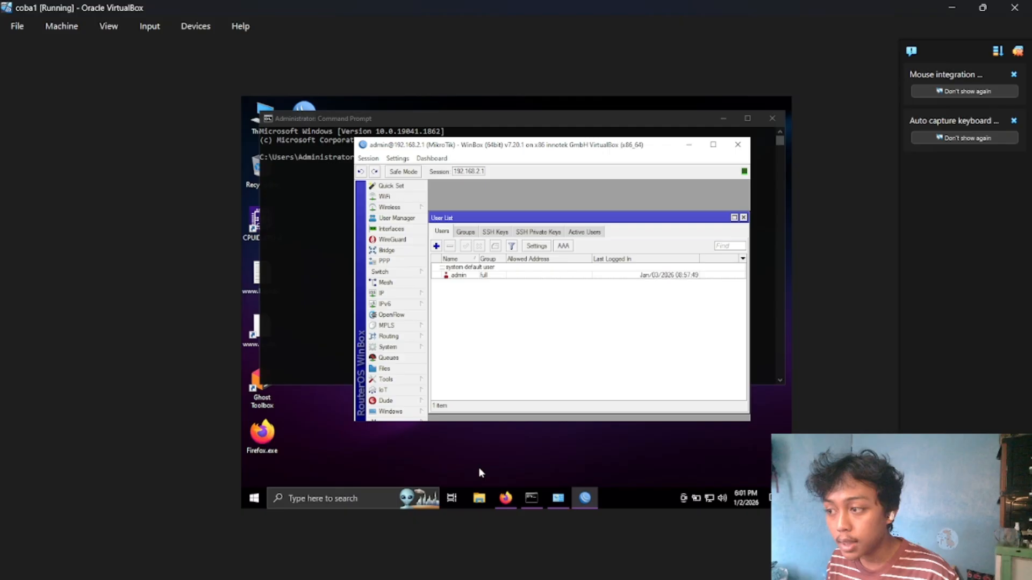
pyautogui.click(436, 246)
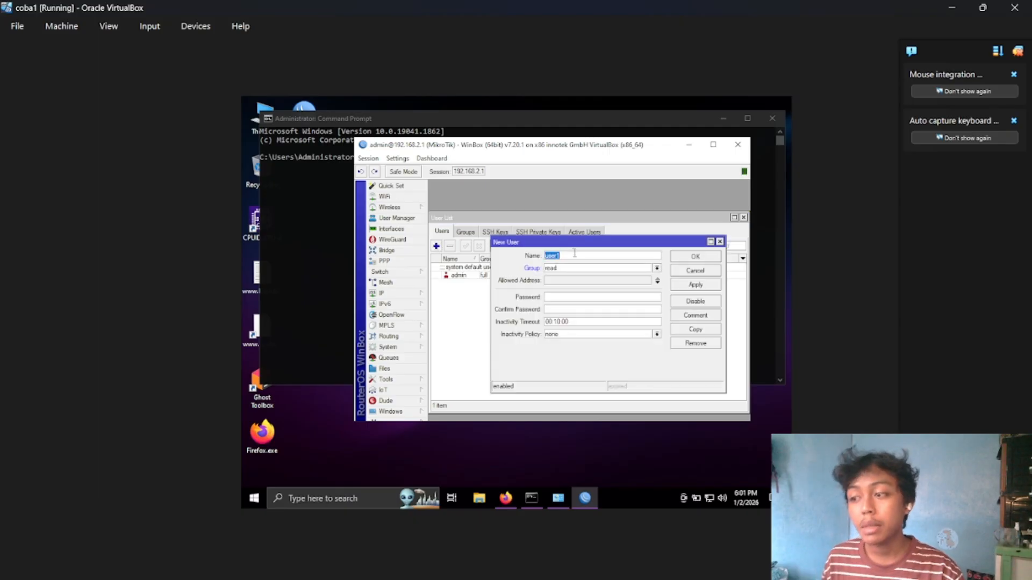
pyautogui.write('nando')
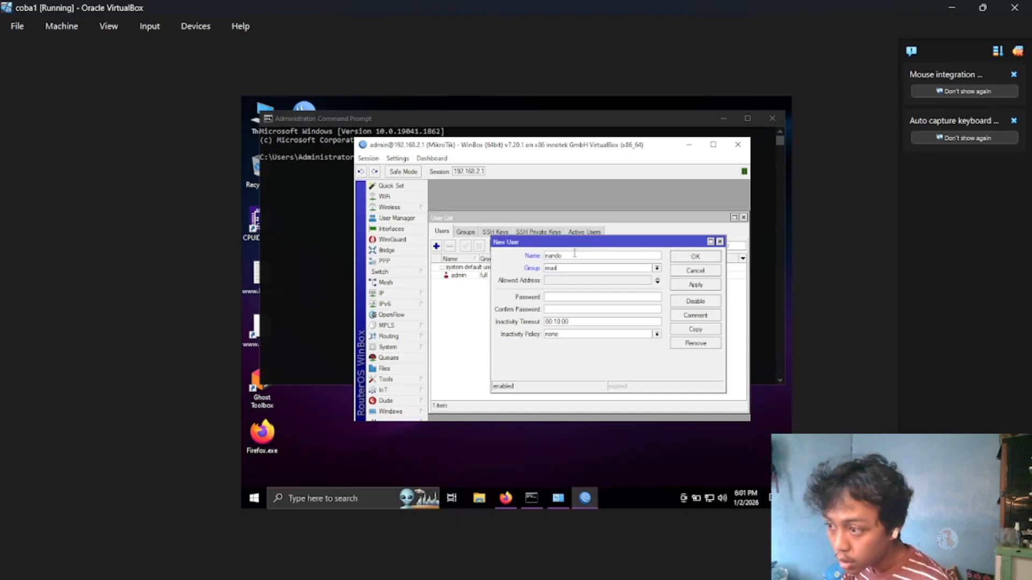
pyautogui.click(656, 267)
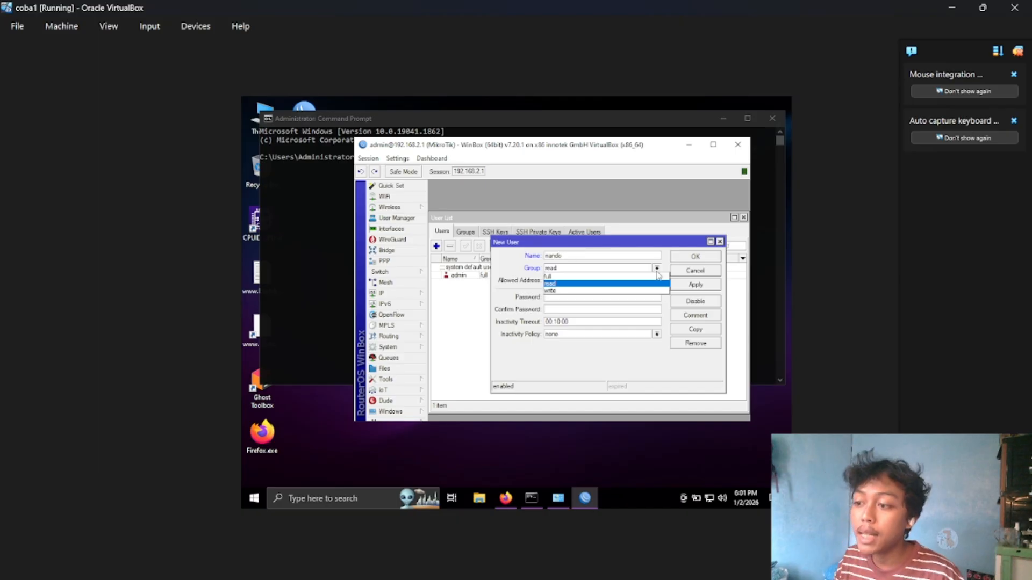
pyautogui.click(585, 277)
pyautogui.click(657, 282)
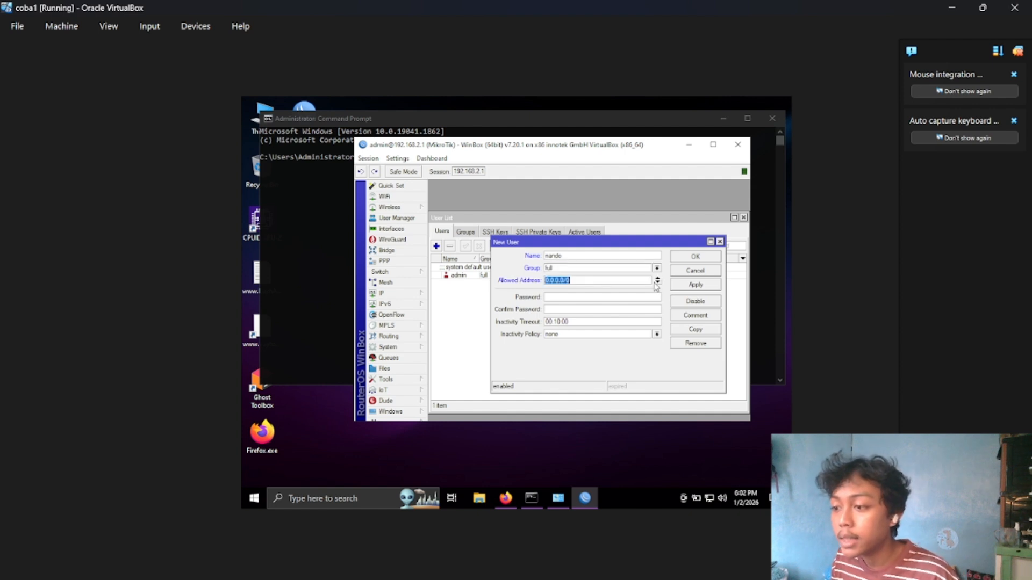
pyautogui.write('192.168.2.2')
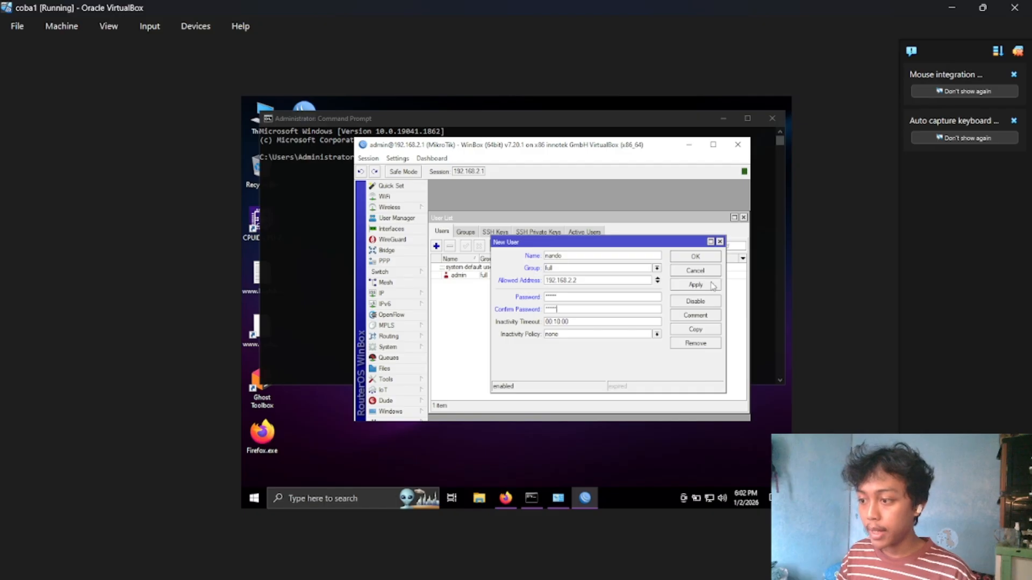
pyautogui.click(710, 285)
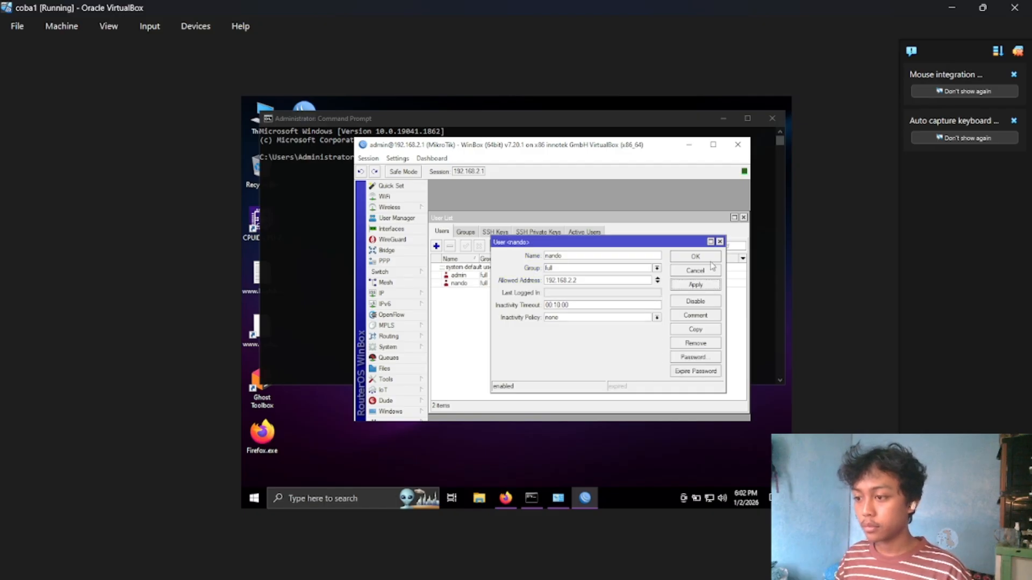
pyautogui.click(711, 260)
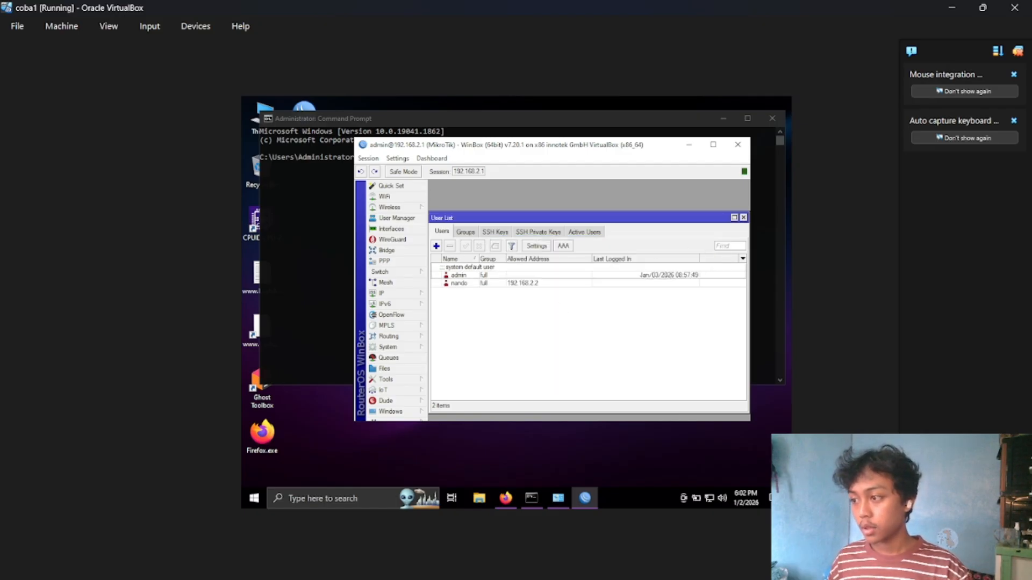
# Disconnect the admin session, log in to 192.168.2.1 with the new user's name and password, and disconnect that session.
pyautogui.click(368, 158)
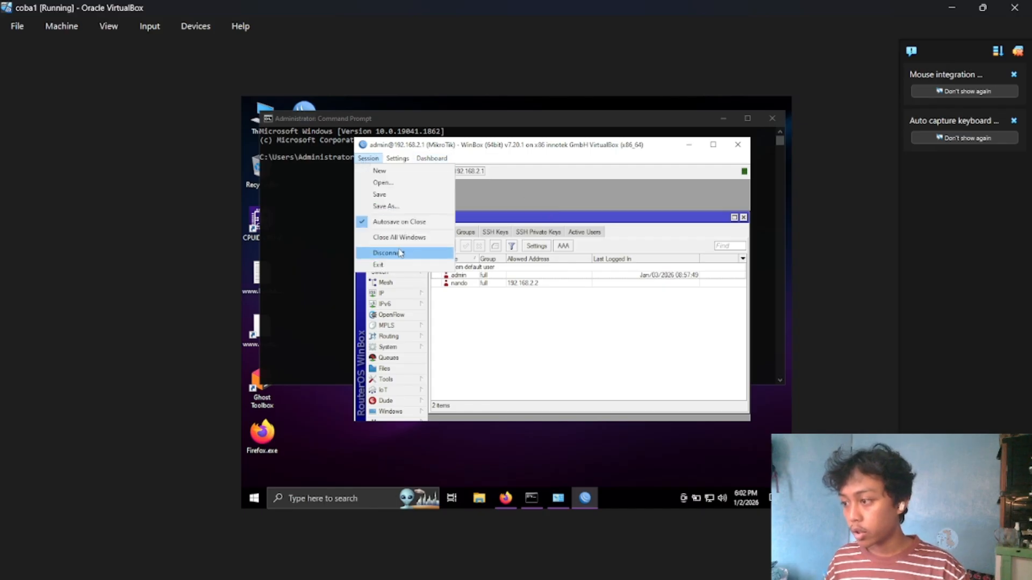
pyautogui.click(384, 253)
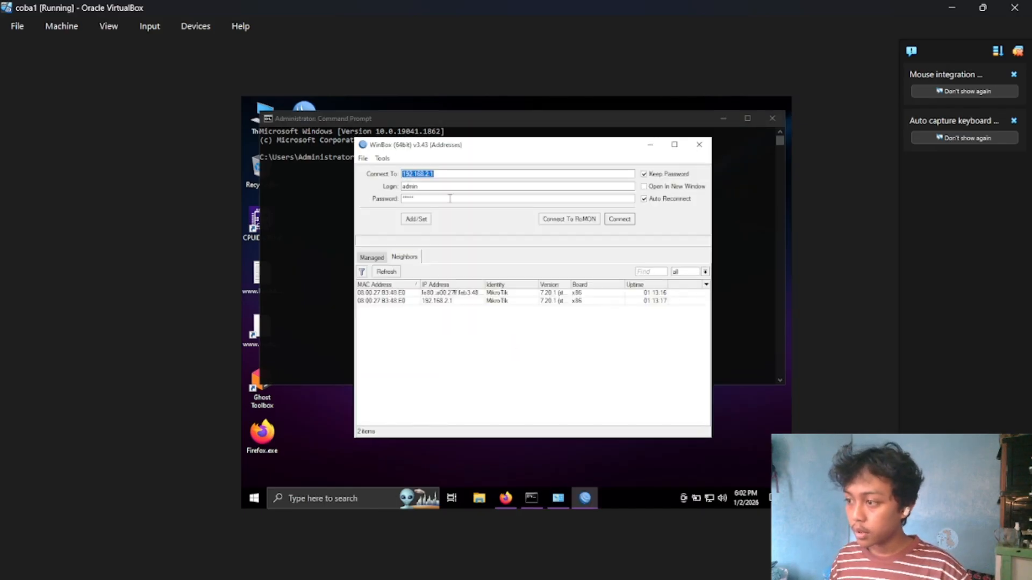
pyautogui.doubleClick(450, 186)
pyautogui.write('nando')
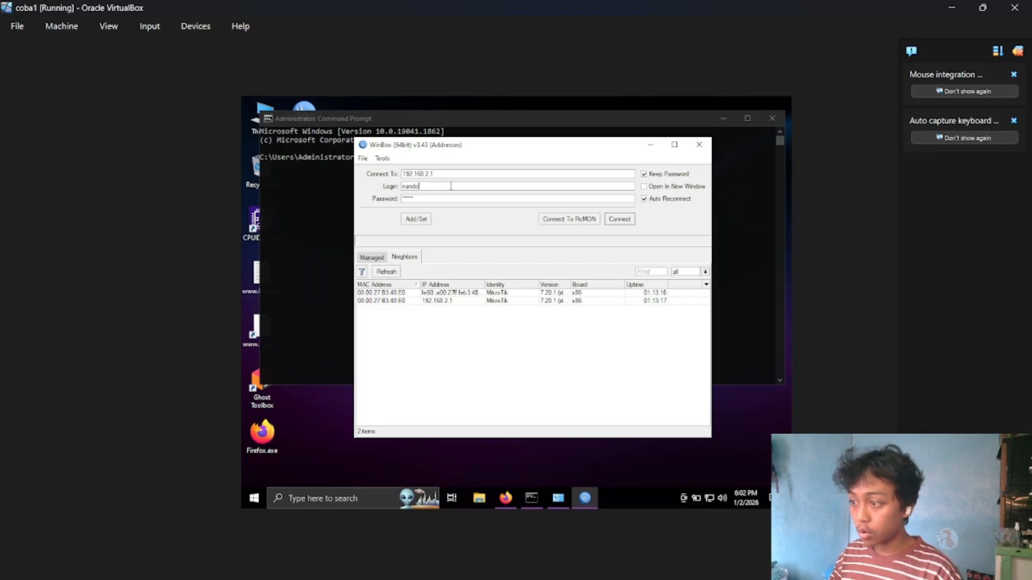
pyautogui.doubleClick(460, 198)
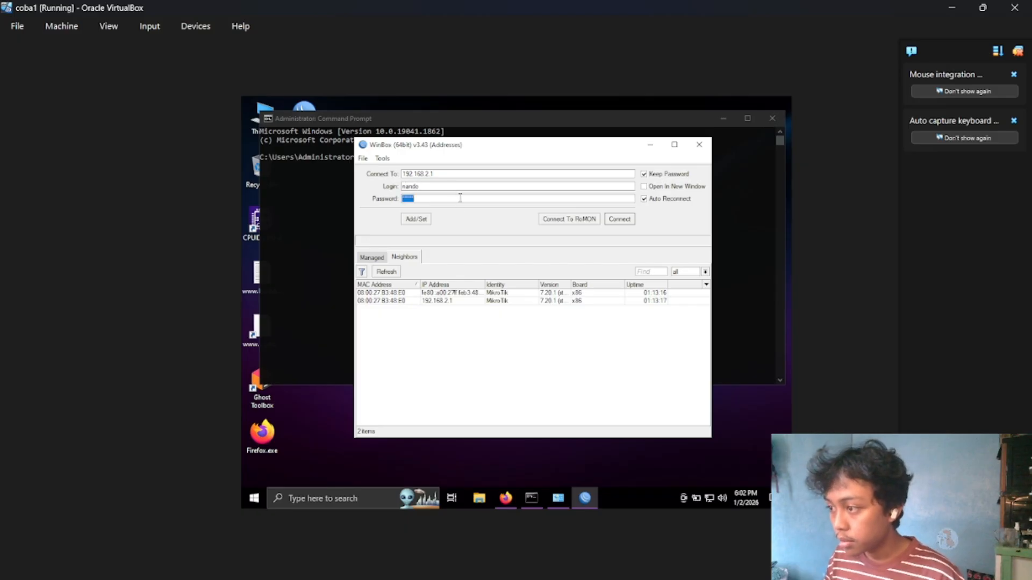
pyautogui.write('***')
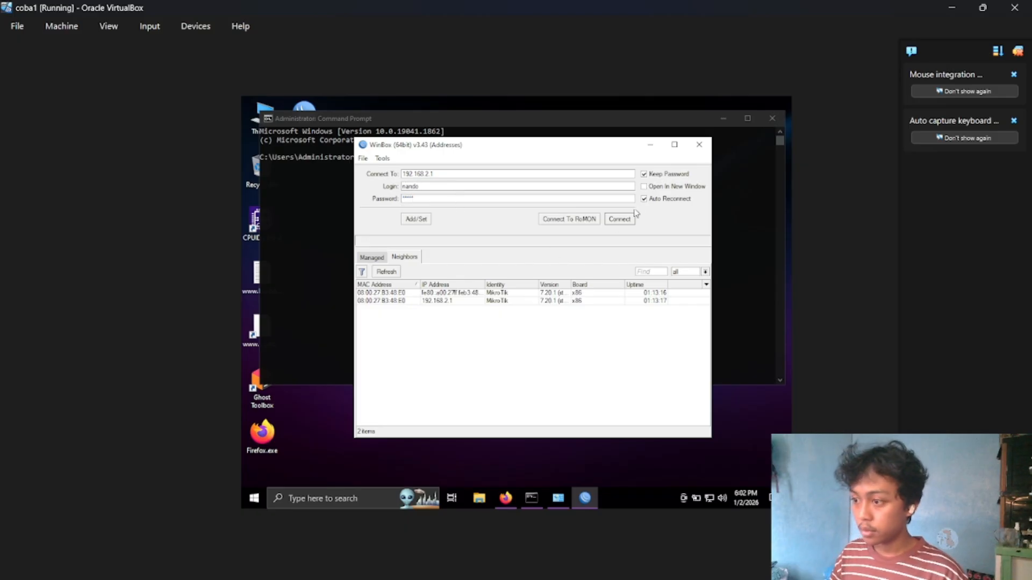
pyautogui.click(623, 218)
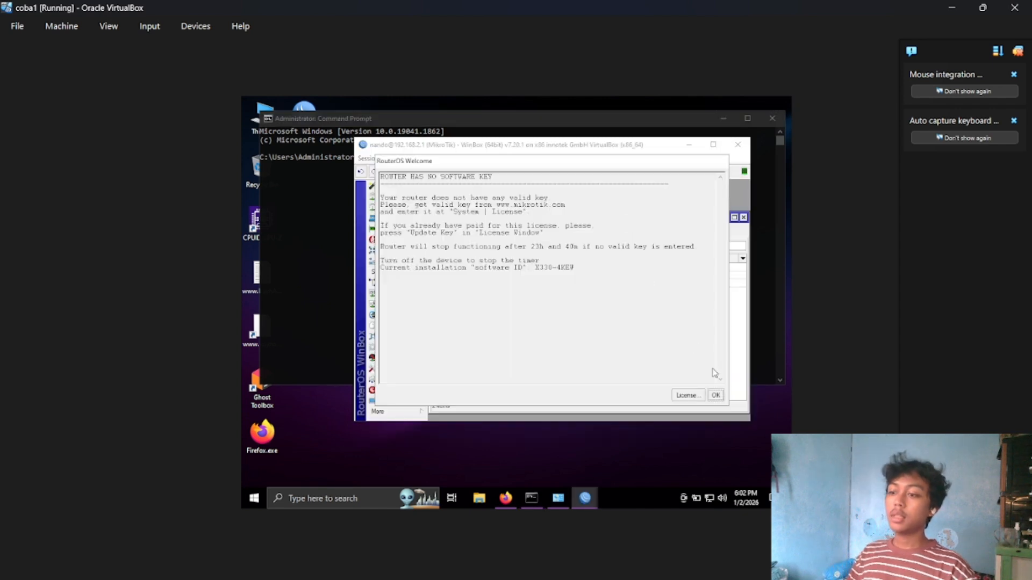
pyautogui.click(716, 396)
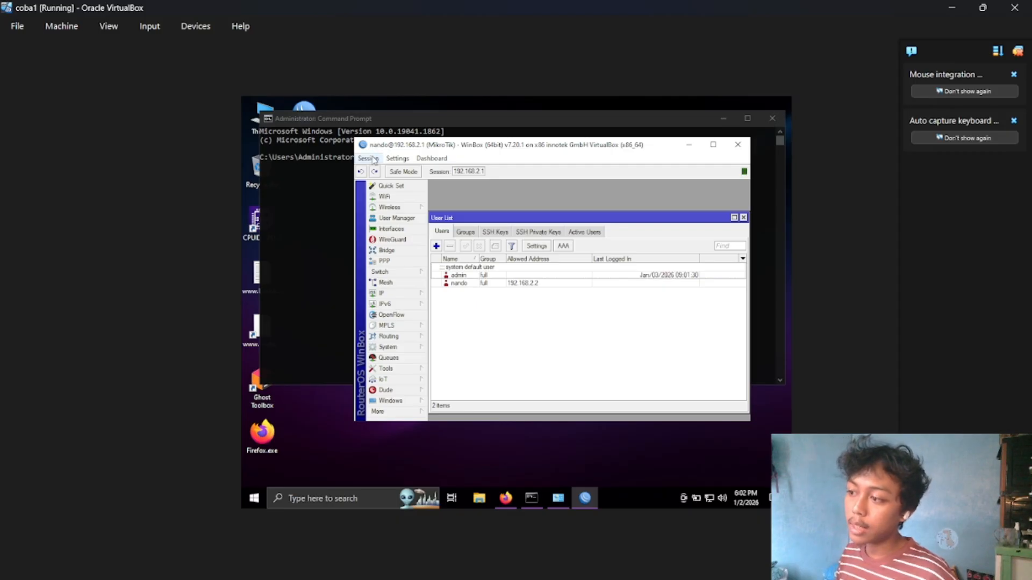
pyautogui.click(374, 159)
pyautogui.click(398, 252)
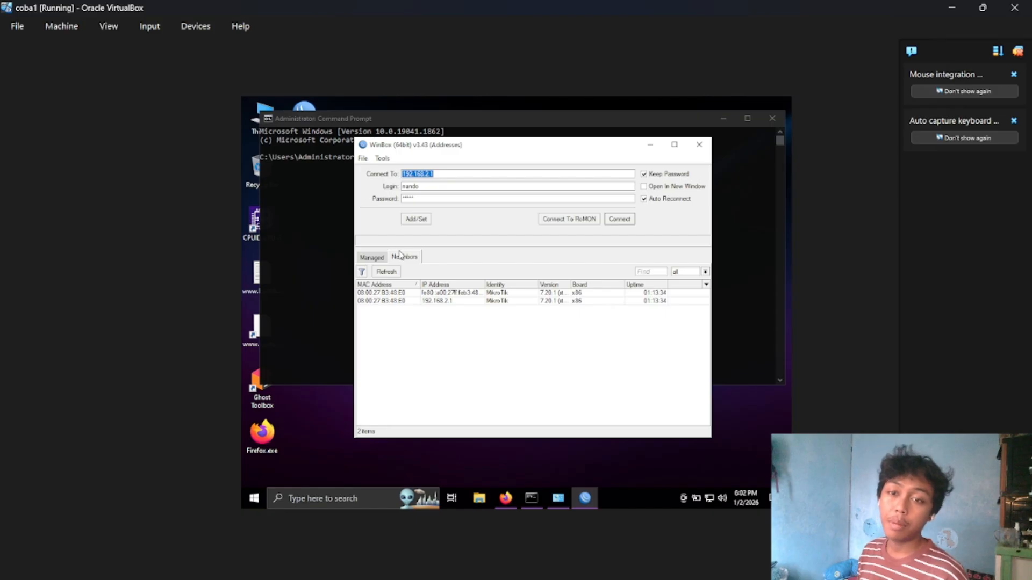
# Set the Windows Ethernet adapter's IPv4 address to 192.168.2.3 and try connecting to the router in WinBox with the new user.
pyautogui.click(558, 498)
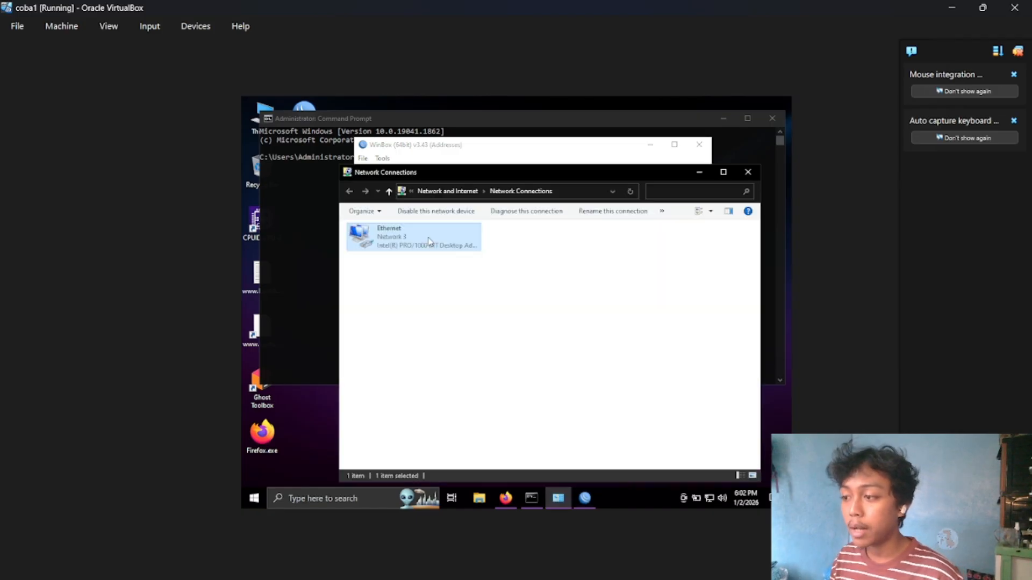
pyautogui.doubleClick(428, 241)
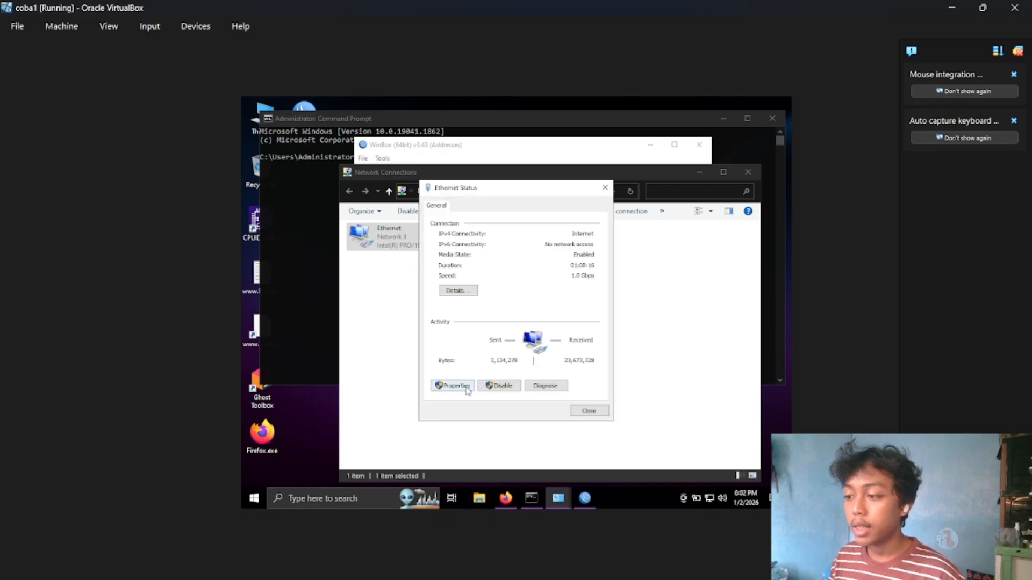
pyautogui.click(453, 386)
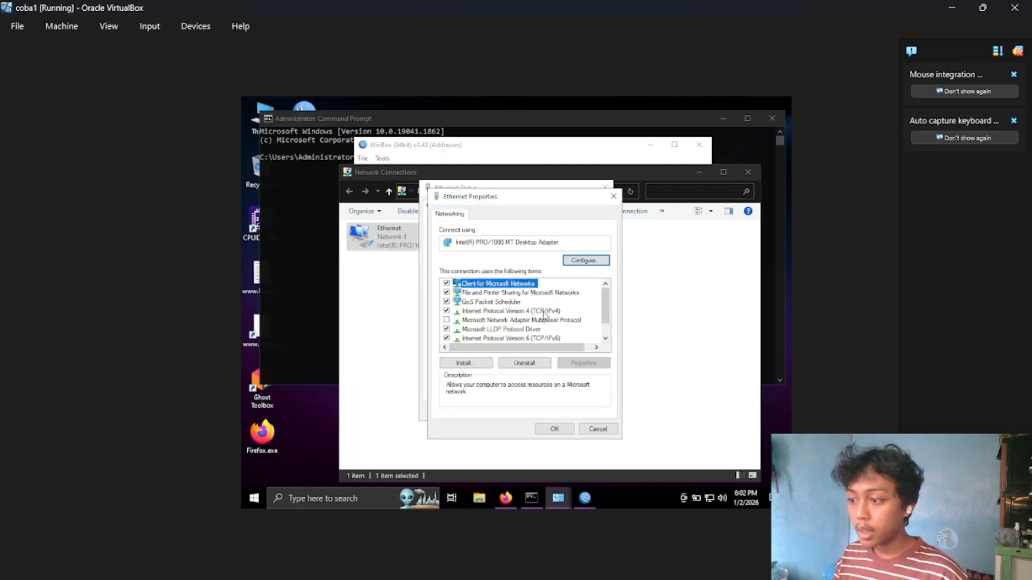
pyautogui.doubleClick(544, 311)
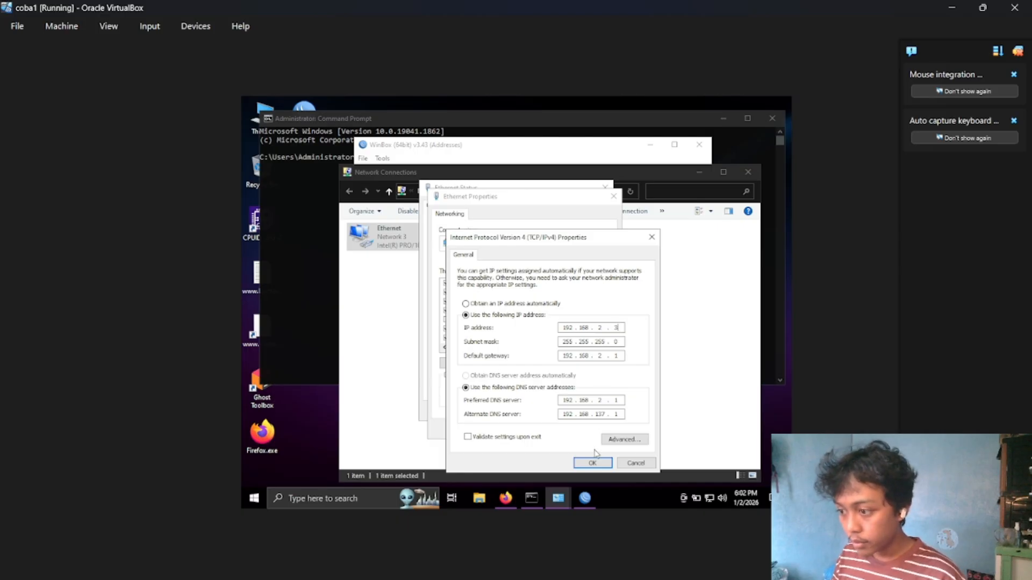
pyautogui.click(593, 462)
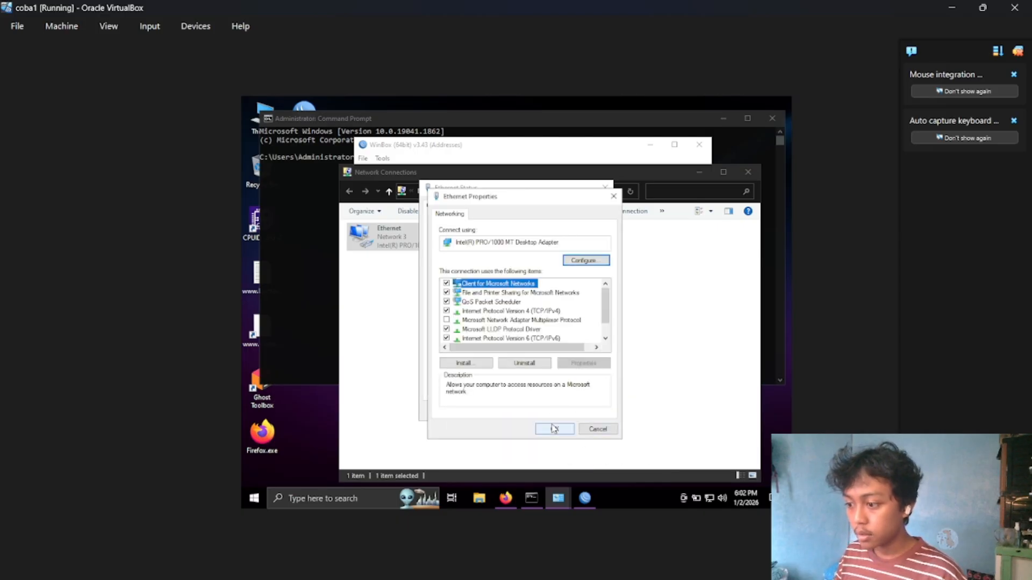
pyautogui.click(554, 429)
pyautogui.click(595, 413)
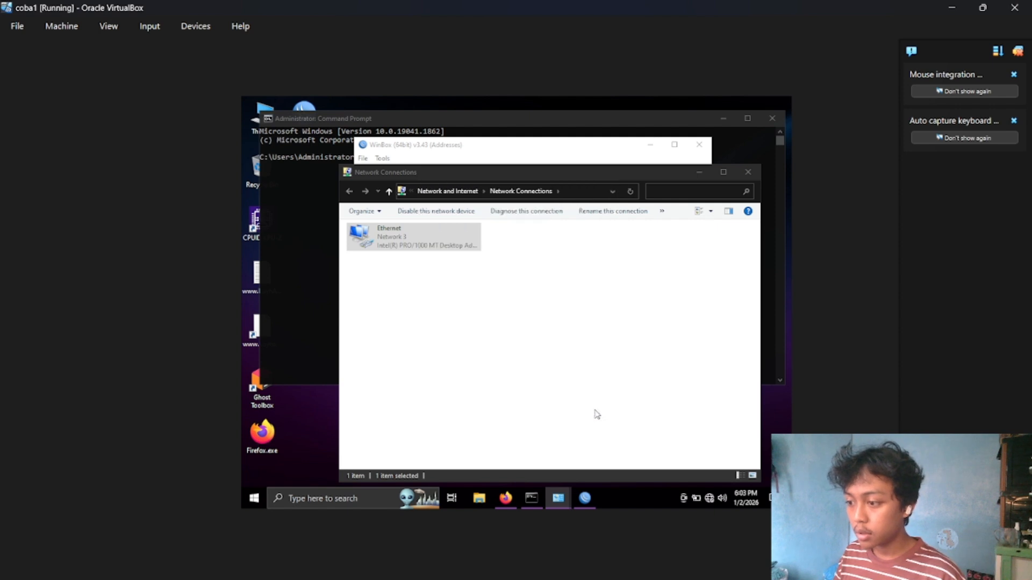
pyautogui.click(585, 497)
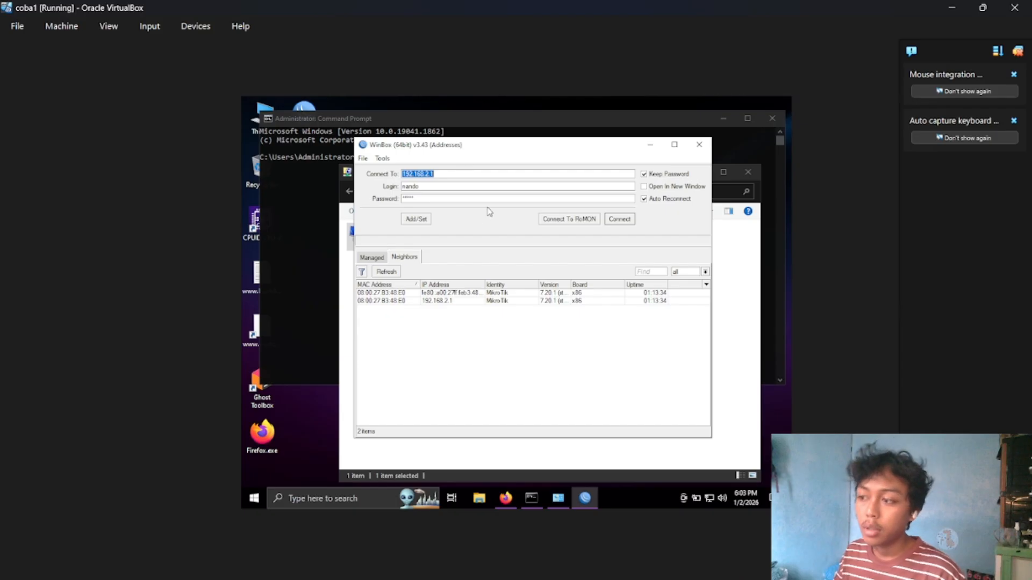
pyautogui.click(619, 220)
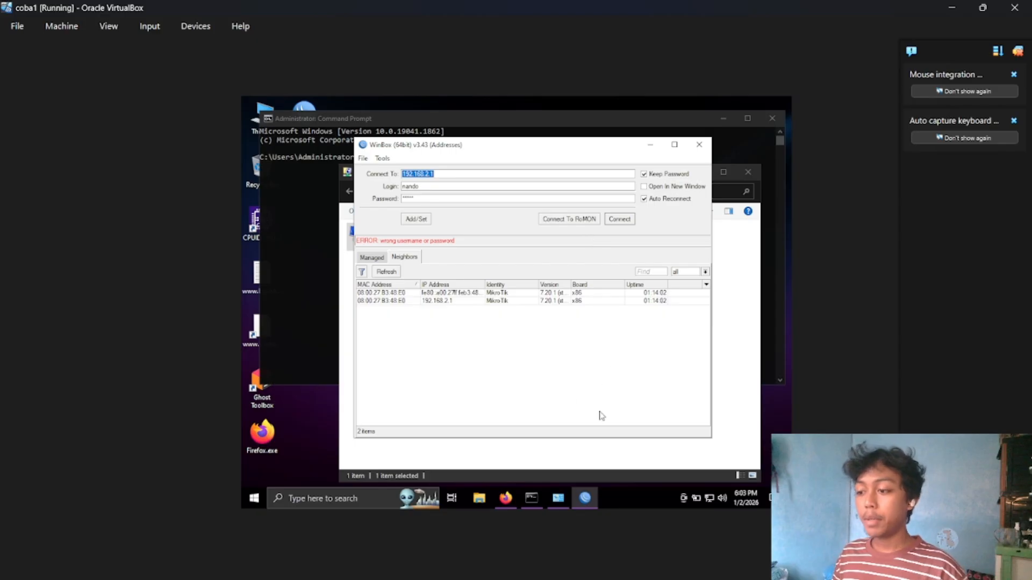
# Set the Windows Ethernet adapter's IPv4 address to 192.168.2.2 and connect to the router in WinBox with the new user.
pyautogui.click(558, 498)
pyautogui.doubleClick(439, 251)
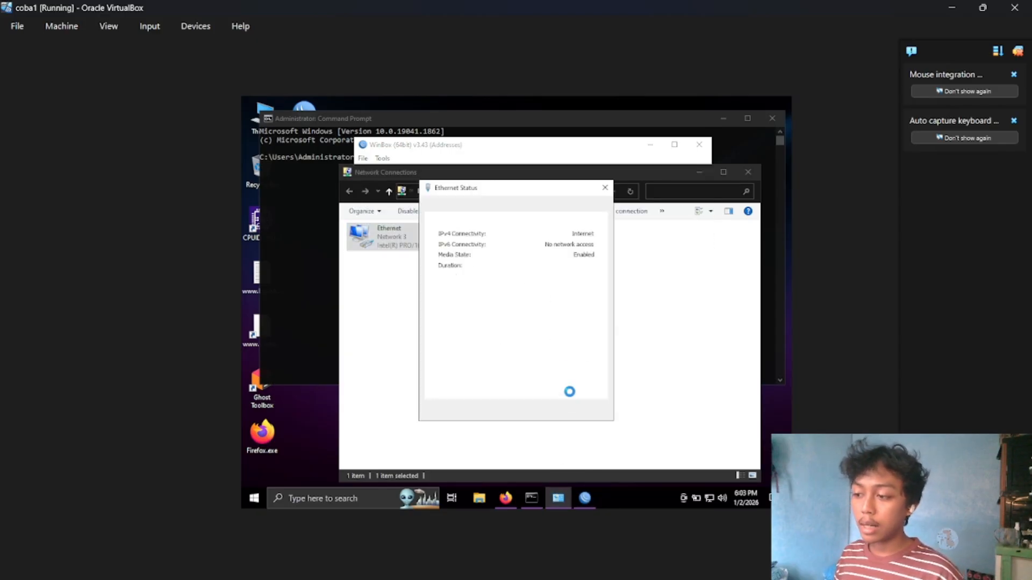
pyautogui.press('Return')
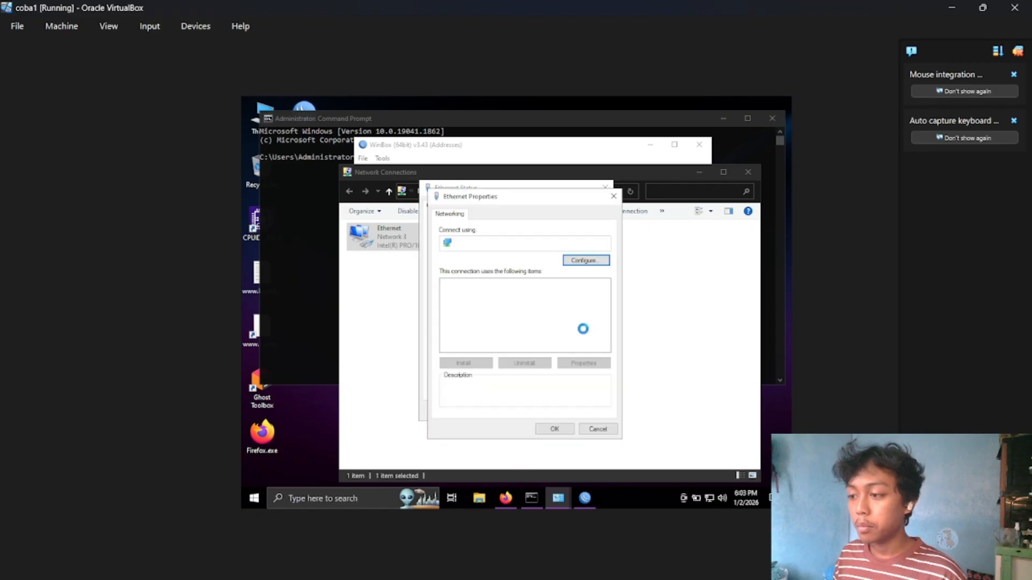
pyautogui.doubleClick(554, 311)
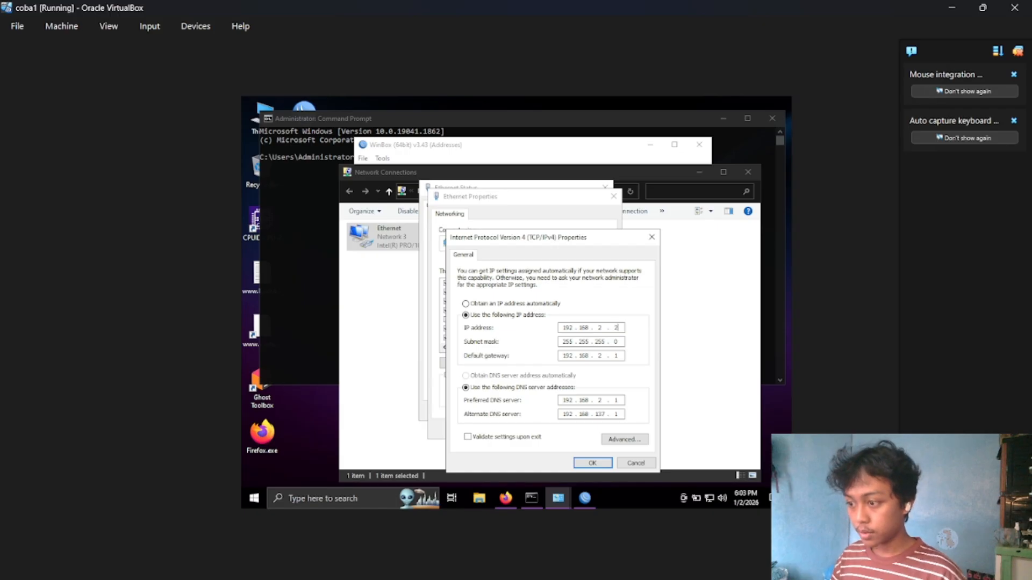
pyautogui.click(592, 462)
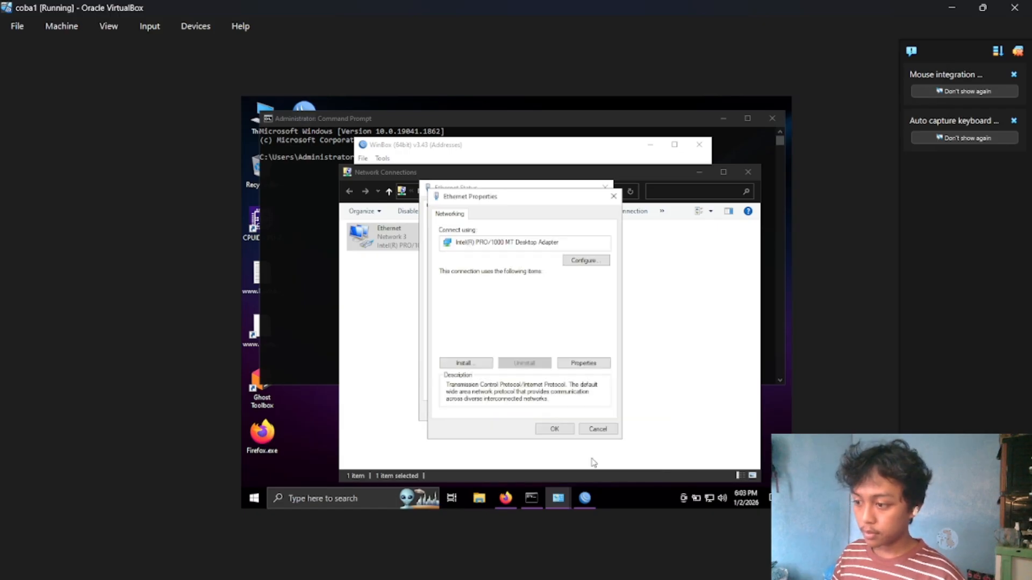
pyautogui.click(553, 429)
pyautogui.click(585, 498)
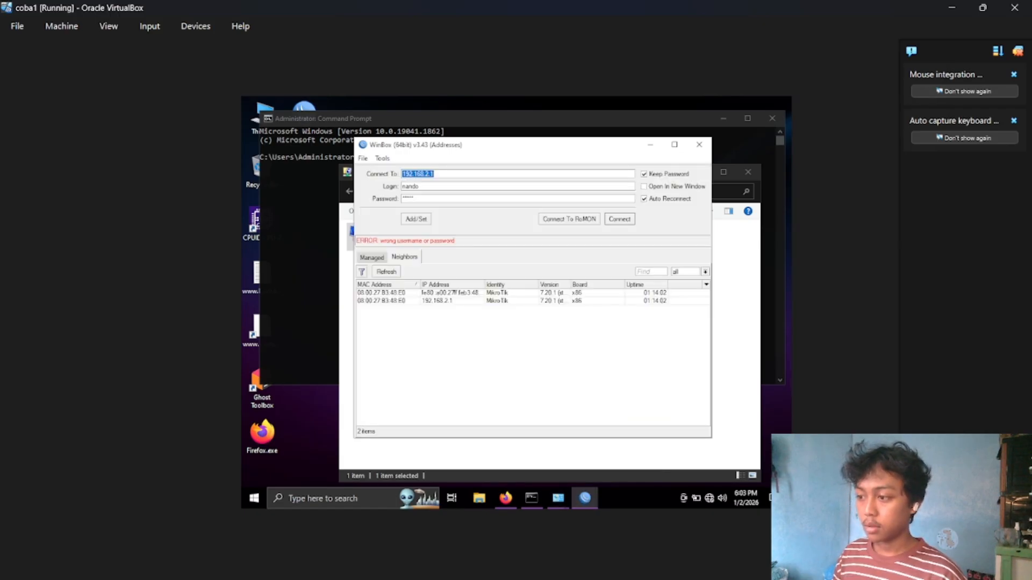
pyautogui.click(612, 220)
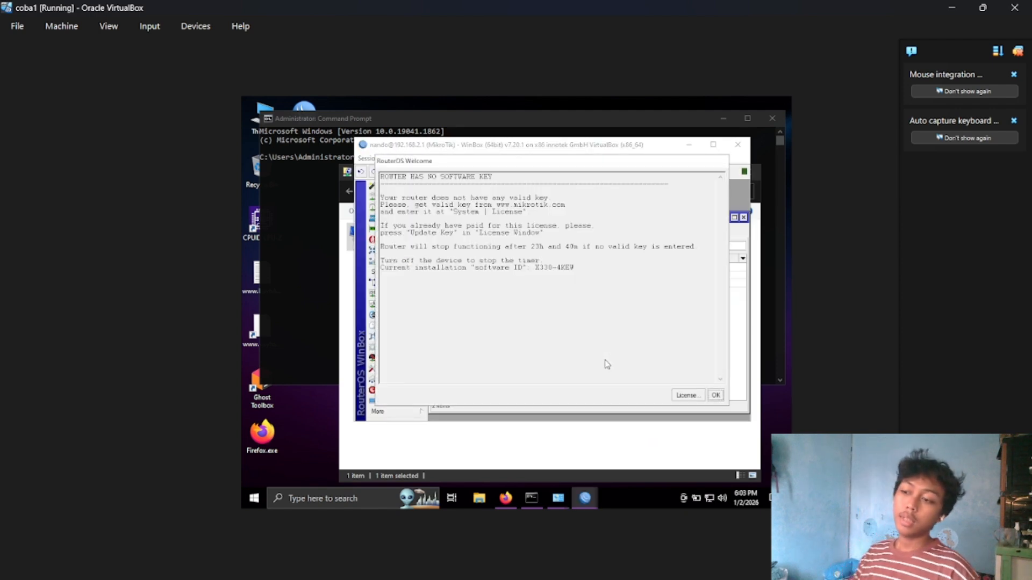
# Dismiss the licence notice, check the allowed address in the new user's entry, and close the user list.
pyautogui.click(711, 396)
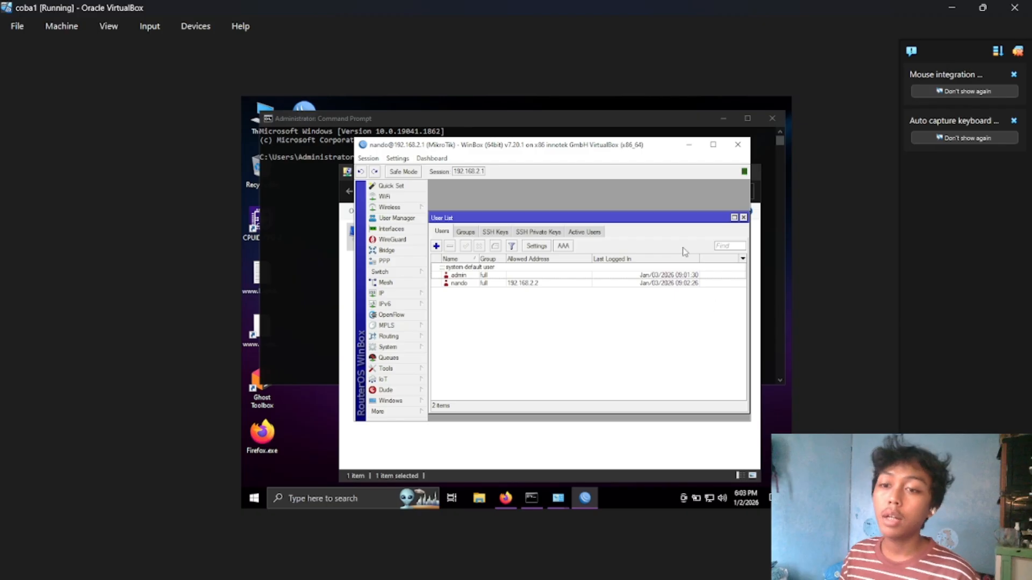
pyautogui.doubleClick(607, 283)
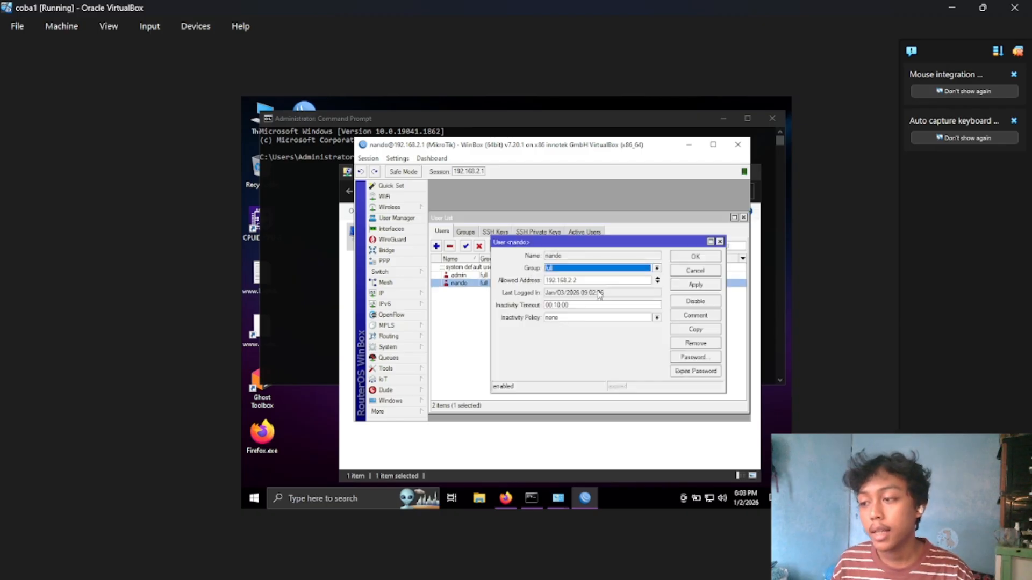
pyautogui.doubleClick(595, 281)
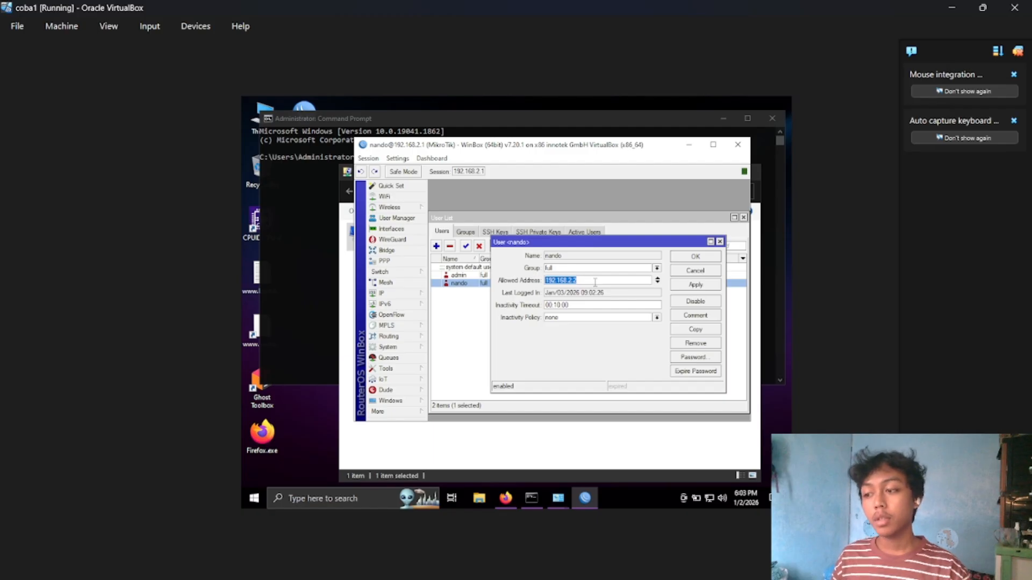
pyautogui.click(719, 242)
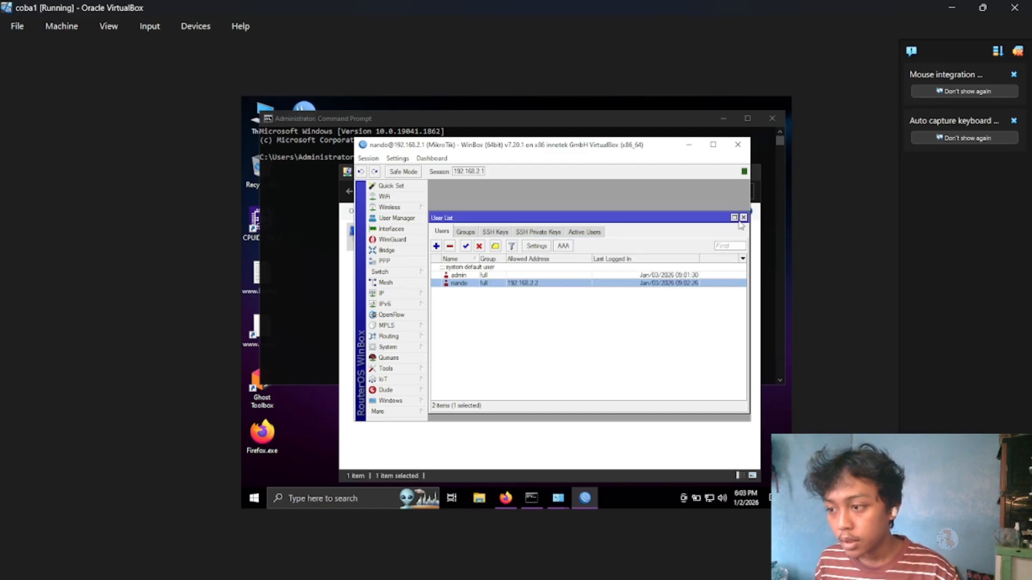
pyautogui.click(743, 217)
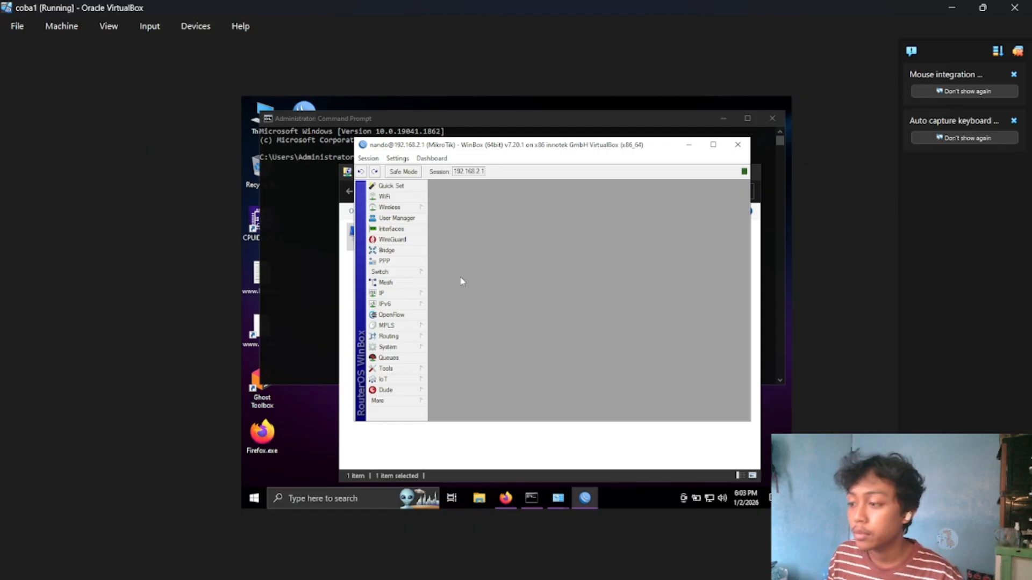
# Open the router's IP service list and select the www service on port 80.
pyautogui.click(408, 293)
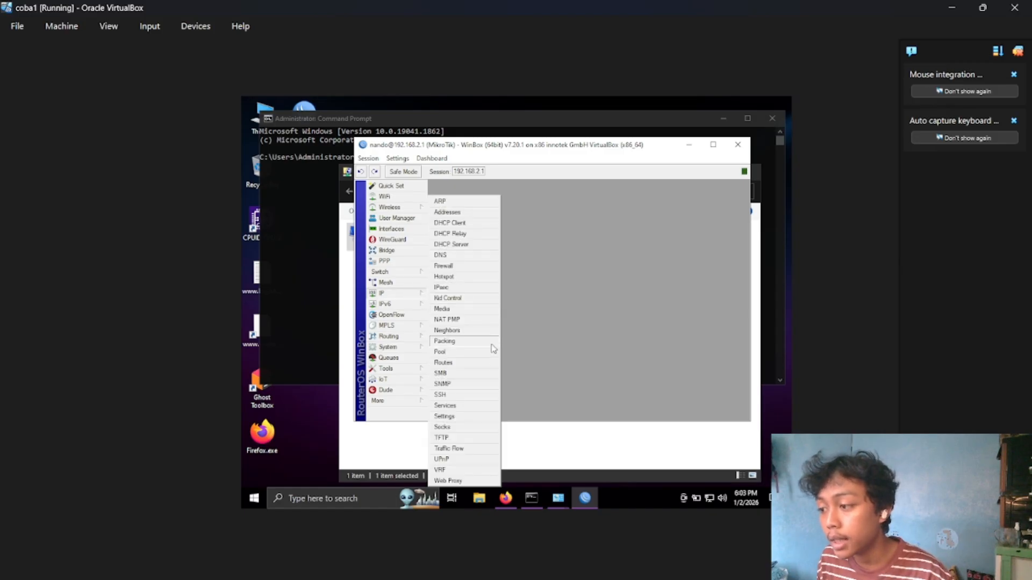
pyautogui.click(474, 407)
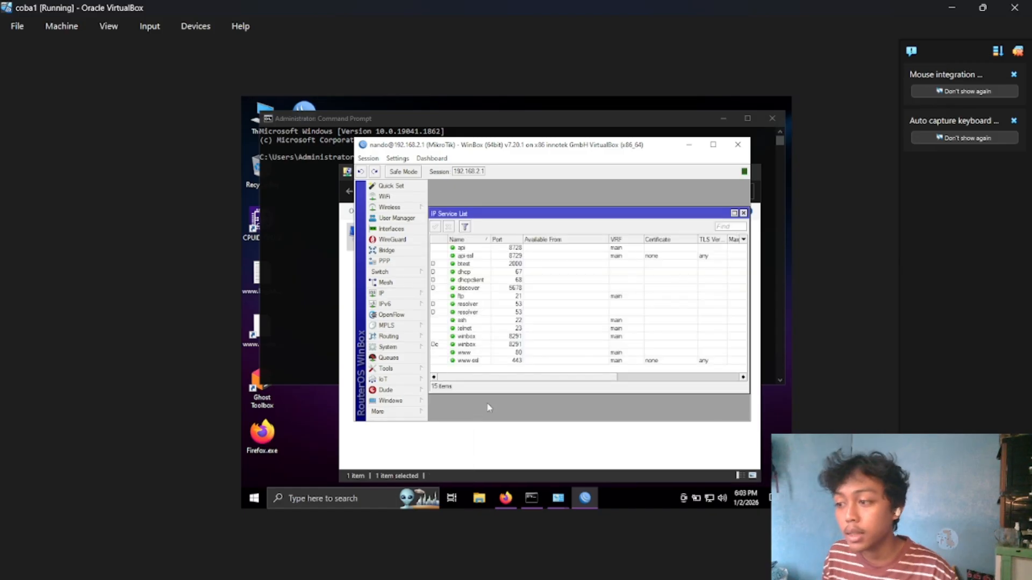
pyautogui.click(537, 353)
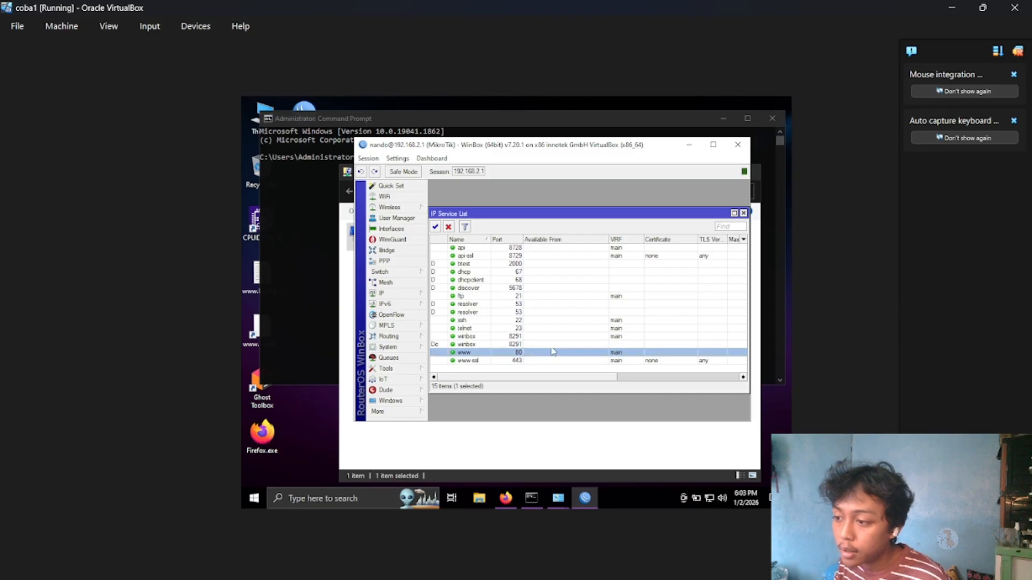
# Switch to Firefox and open the router's web login page at 192.168.2.1.
pyautogui.click(505, 498)
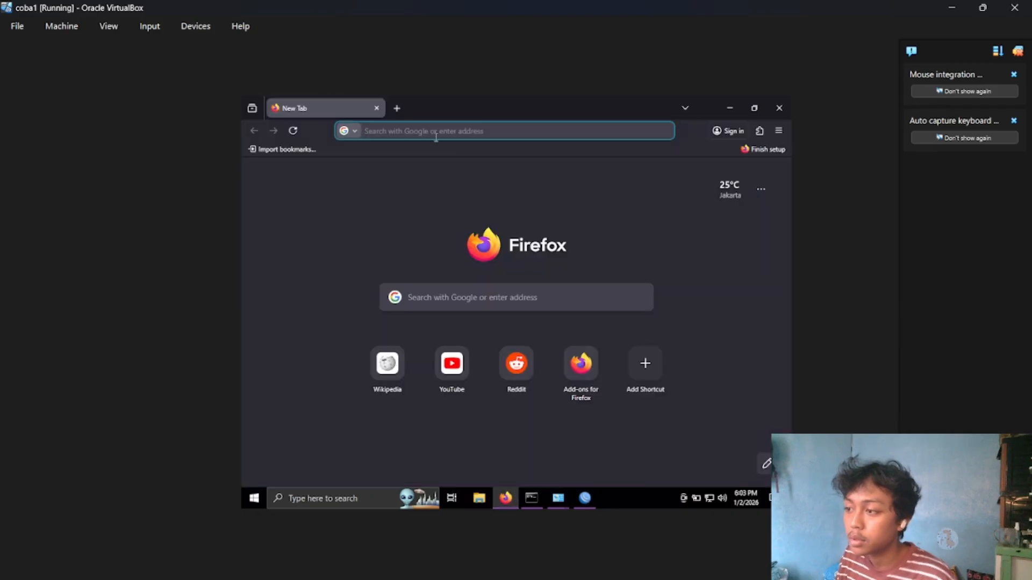
pyautogui.write('192.168')
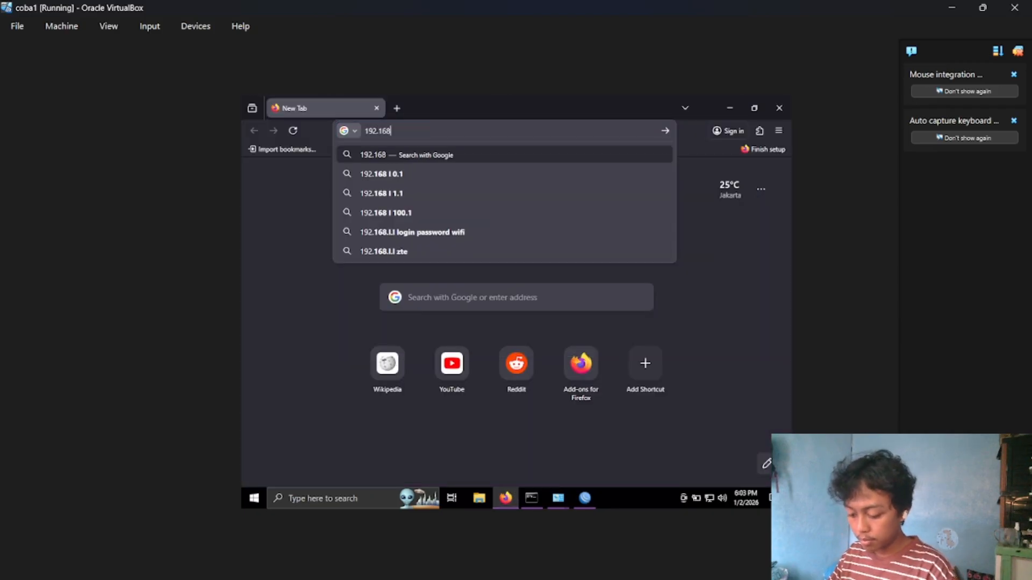
pyautogui.write('.2.1')
pyautogui.press('Return')
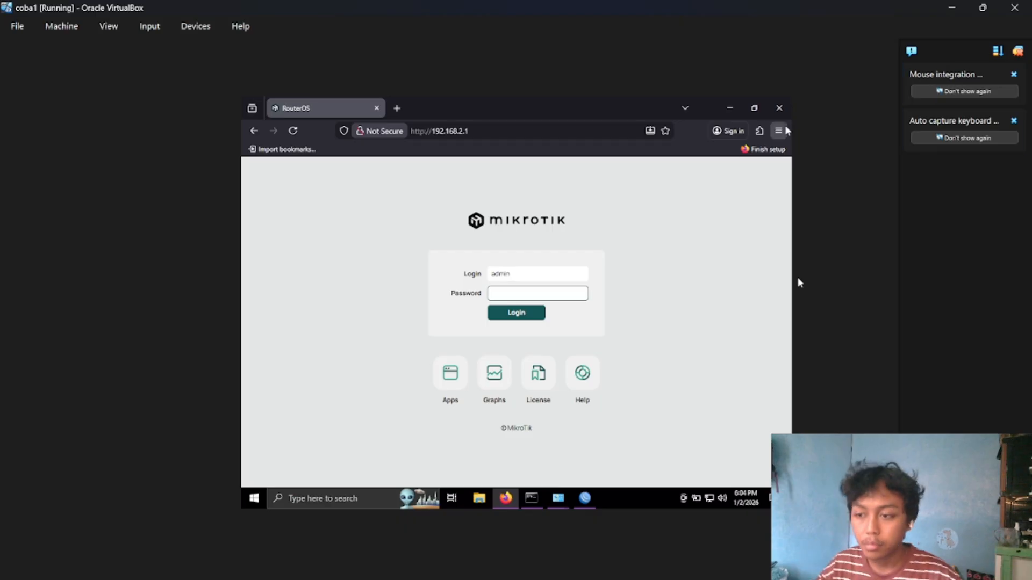
# Switch to WinBox and disable the selected www service.
pyautogui.click(586, 499)
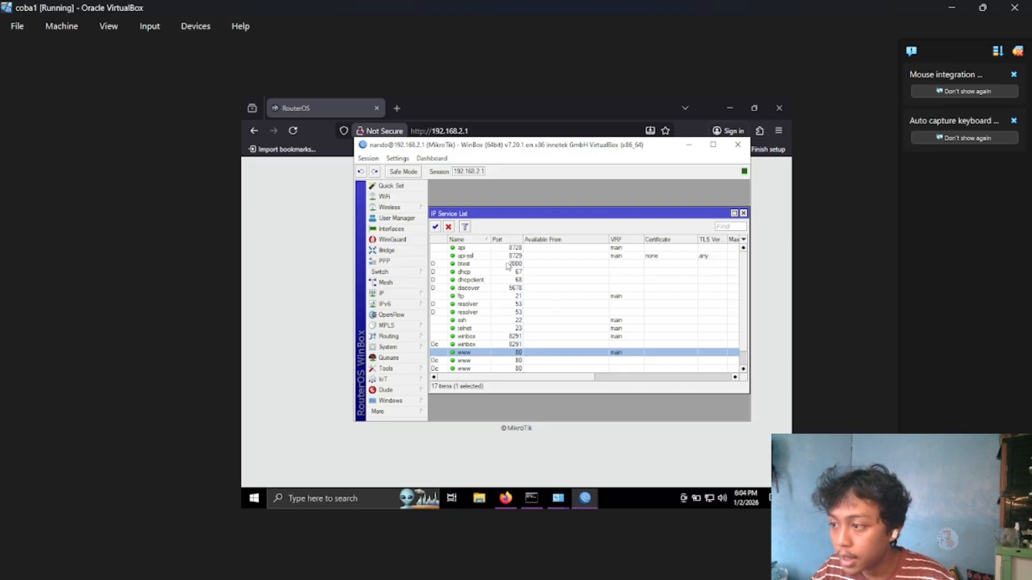
pyautogui.click(450, 228)
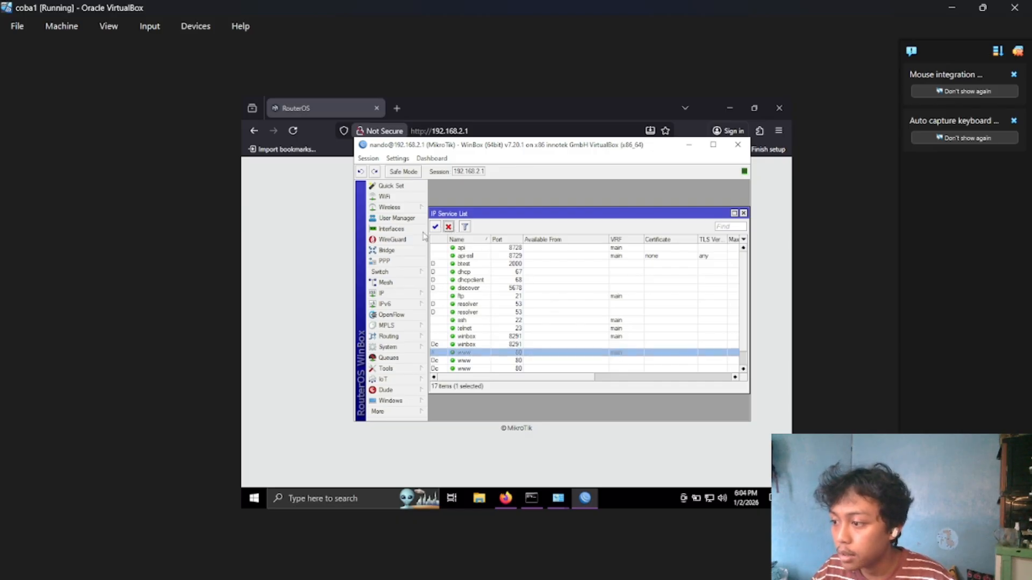
# Switch to Firefox, replace the router page with a new tab, and clear the recent browsing history.
pyautogui.click(298, 237)
pyautogui.click(397, 108)
pyautogui.click(377, 108)
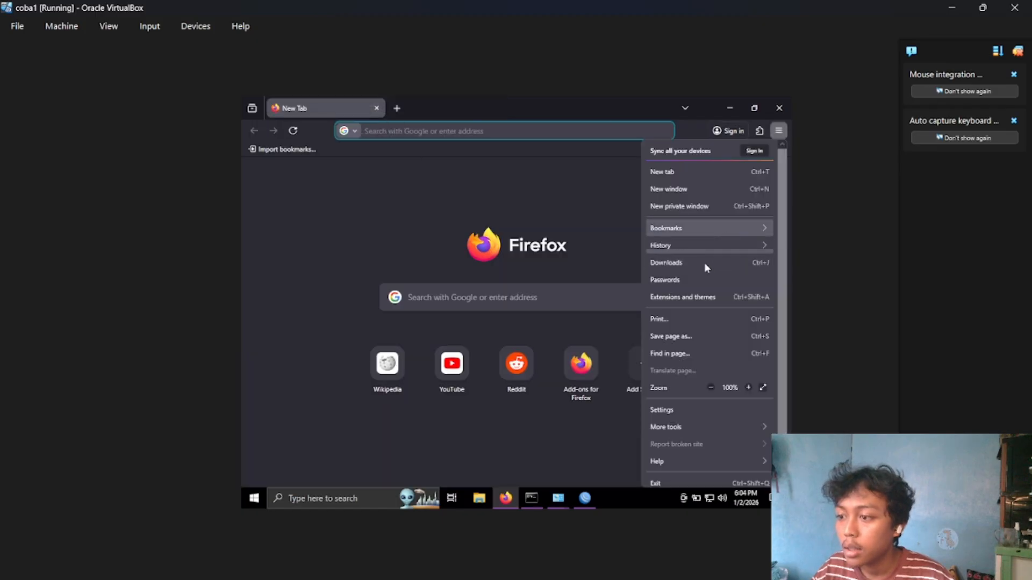
pyautogui.click(710, 246)
pyautogui.click(712, 233)
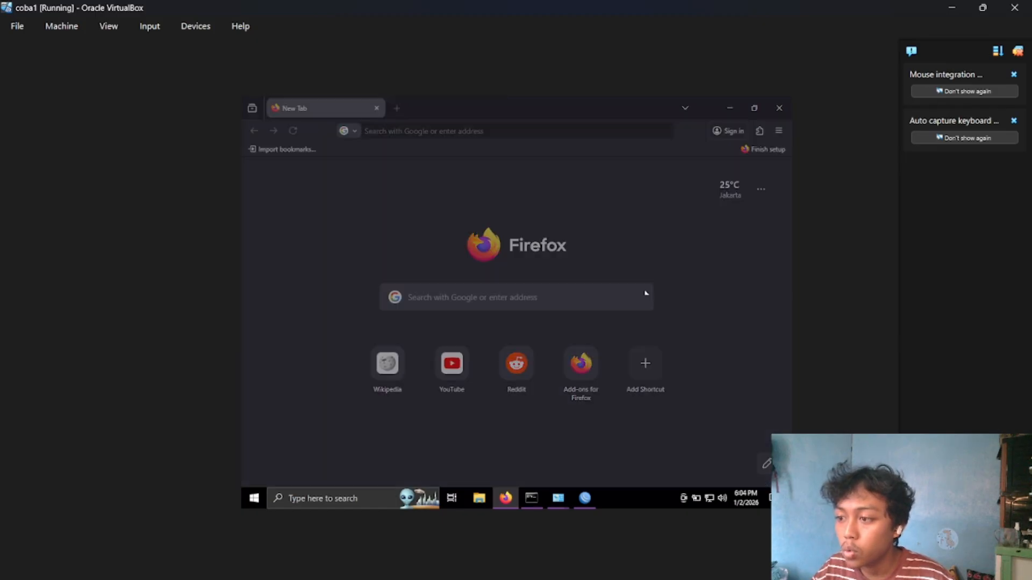
pyautogui.click(566, 440)
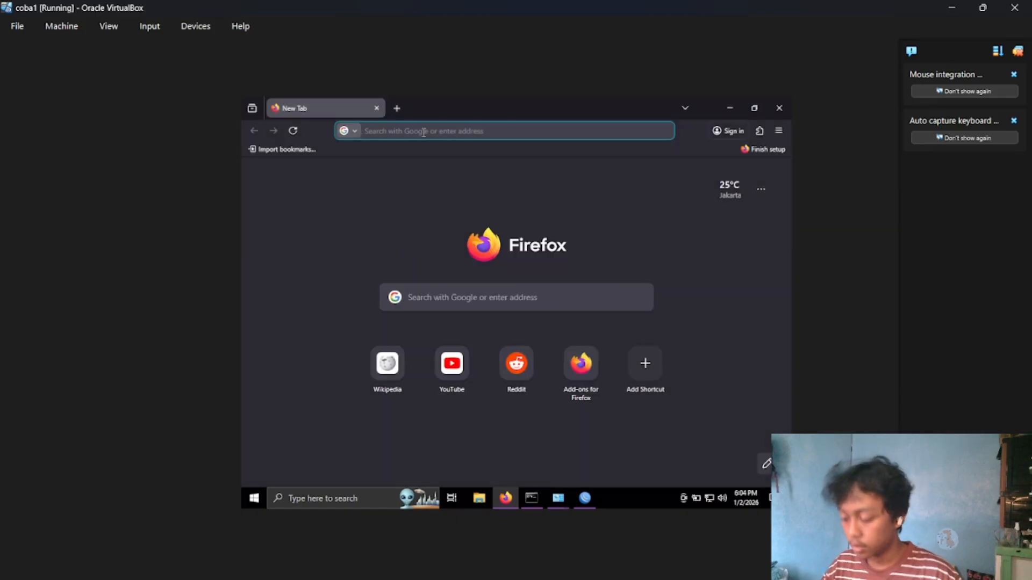
# Try loading 192.168.2.1 in Firefox again to test web access with the www service disabled.
pyautogui.write('192')
pyautogui.write('.')
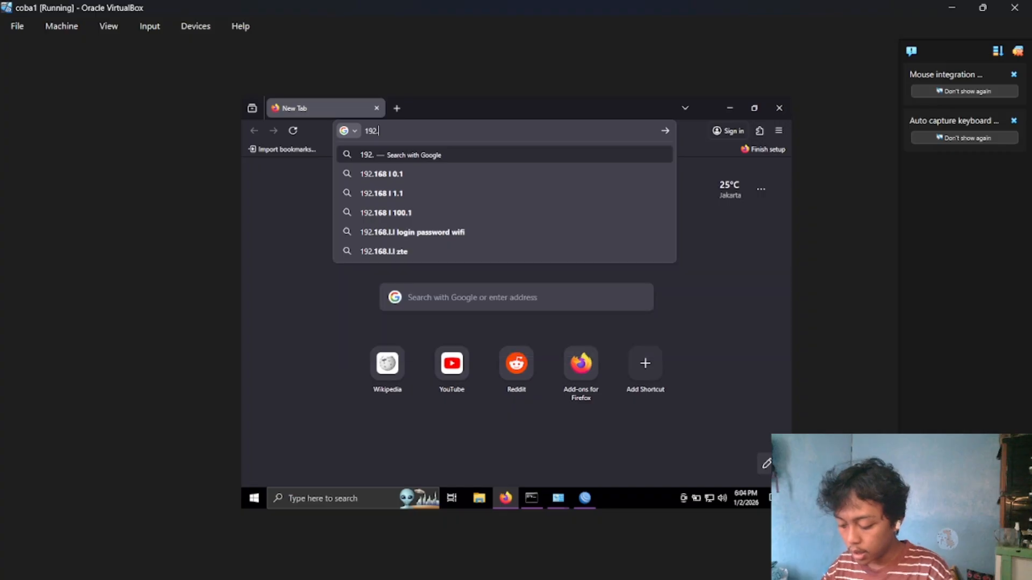
pyautogui.write('168.2.1')
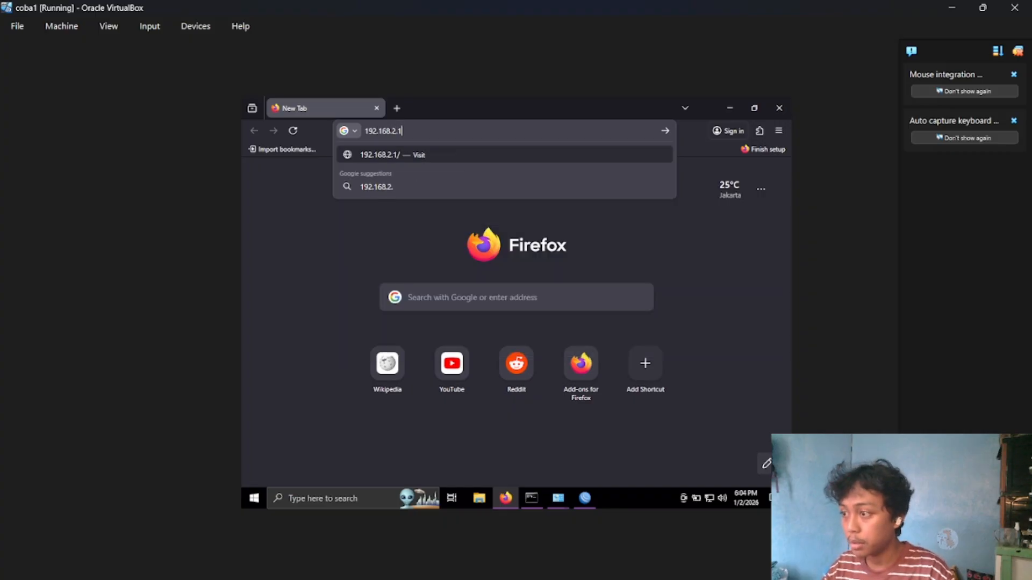
pyautogui.press('Return')
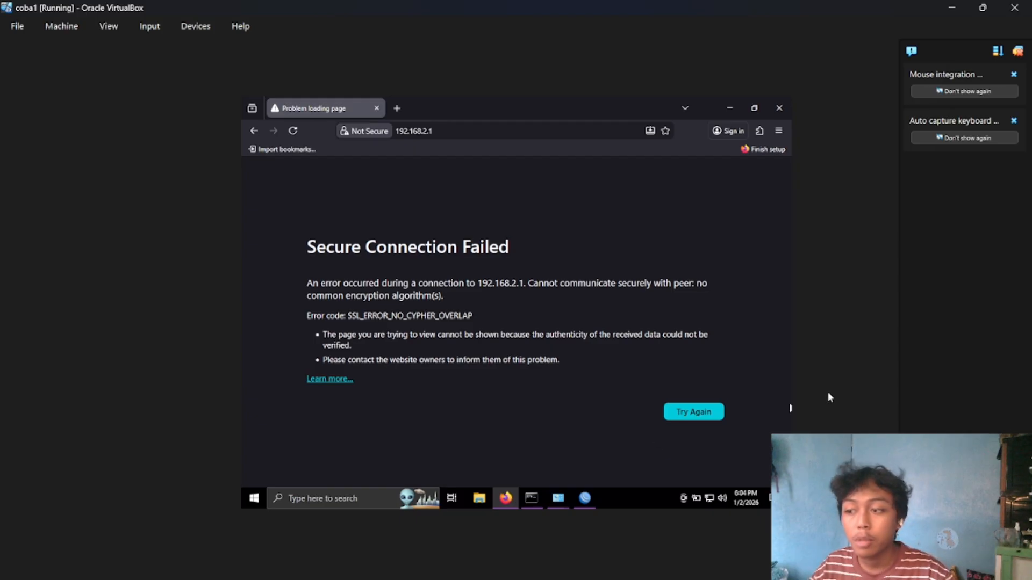
# Switch to WinBox and start a new IP firewall filter rule in the forward chain with protocol icmp.
pyautogui.hotkey('alt', 'Tab')
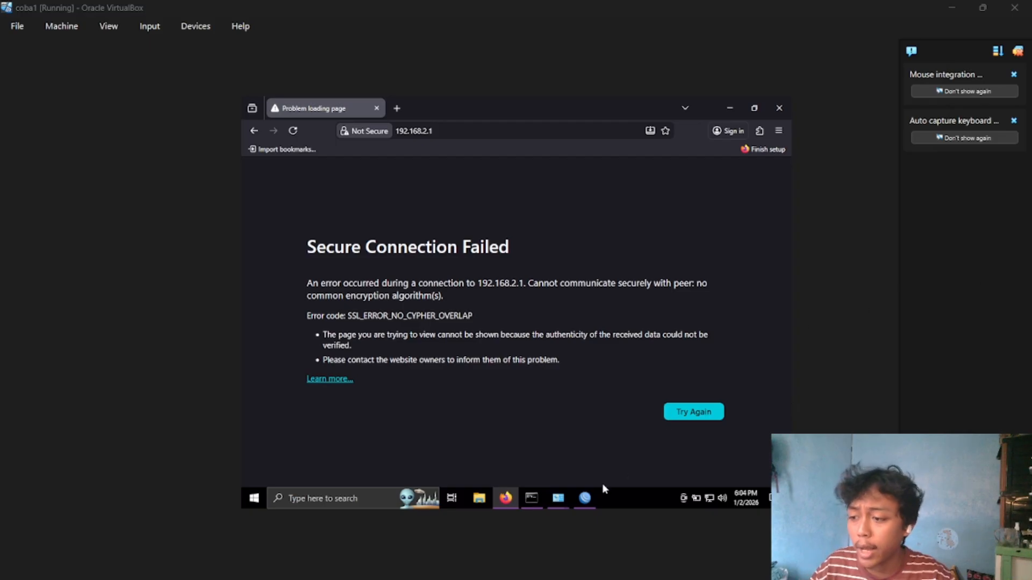
pyautogui.click(587, 500)
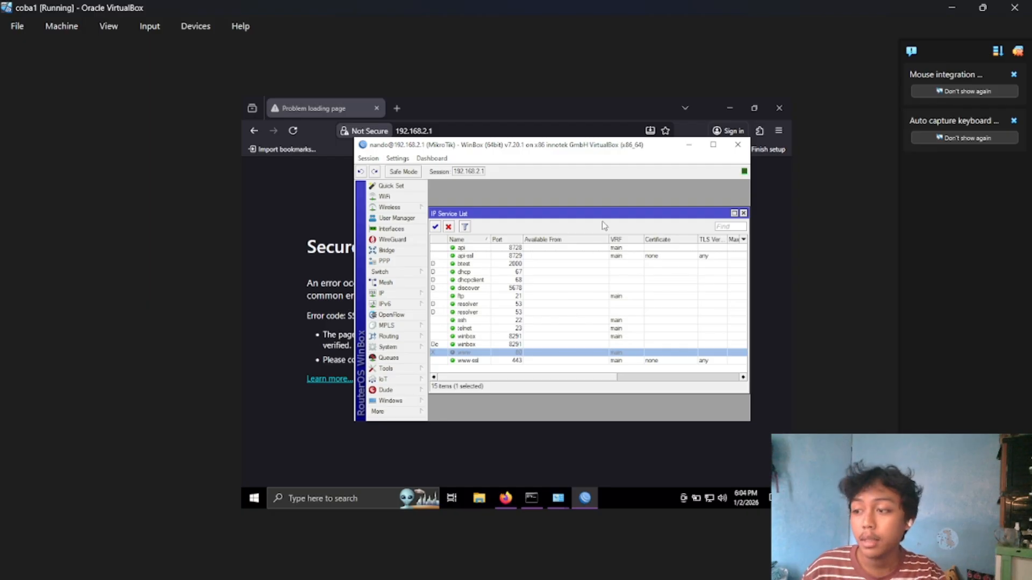
pyautogui.moveTo(604, 212); pyautogui.dragTo(581, 210)
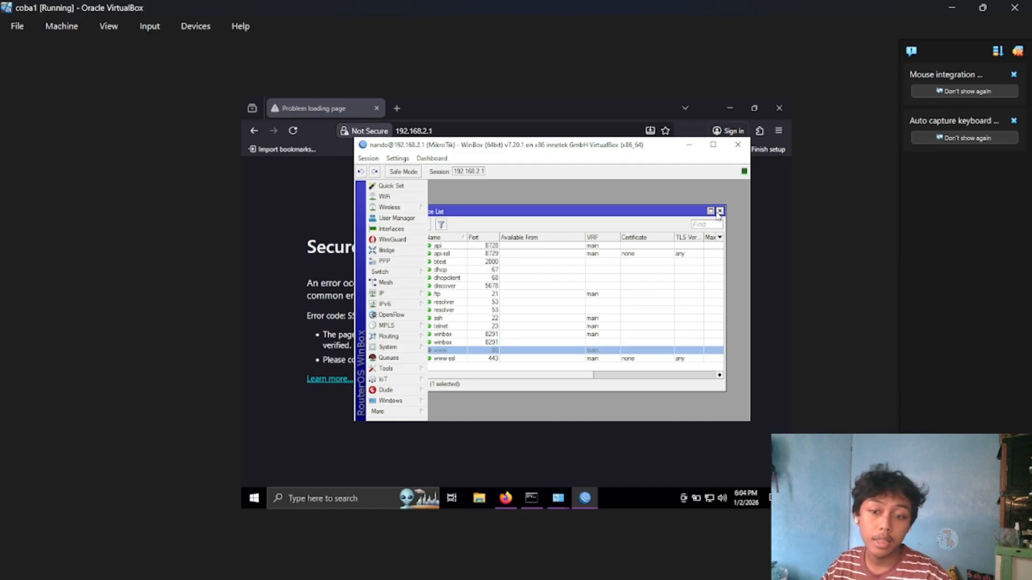
pyautogui.click(402, 294)
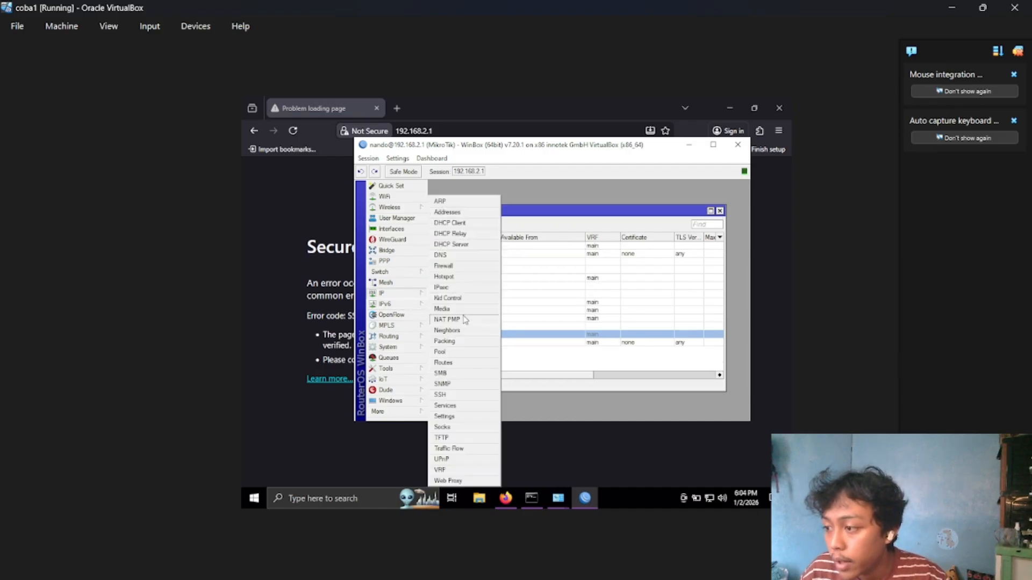
pyautogui.click(462, 266)
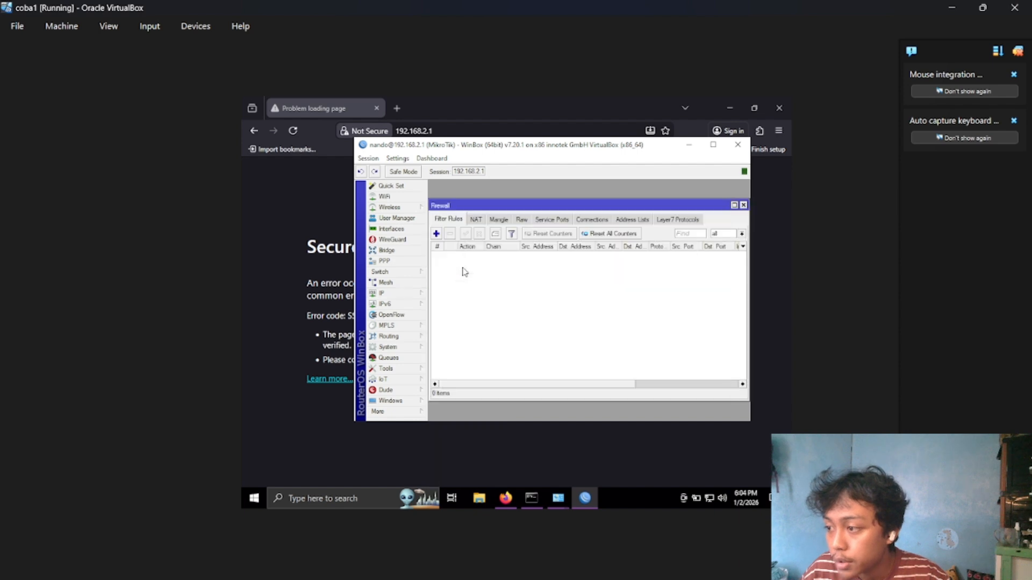
pyautogui.click(438, 234)
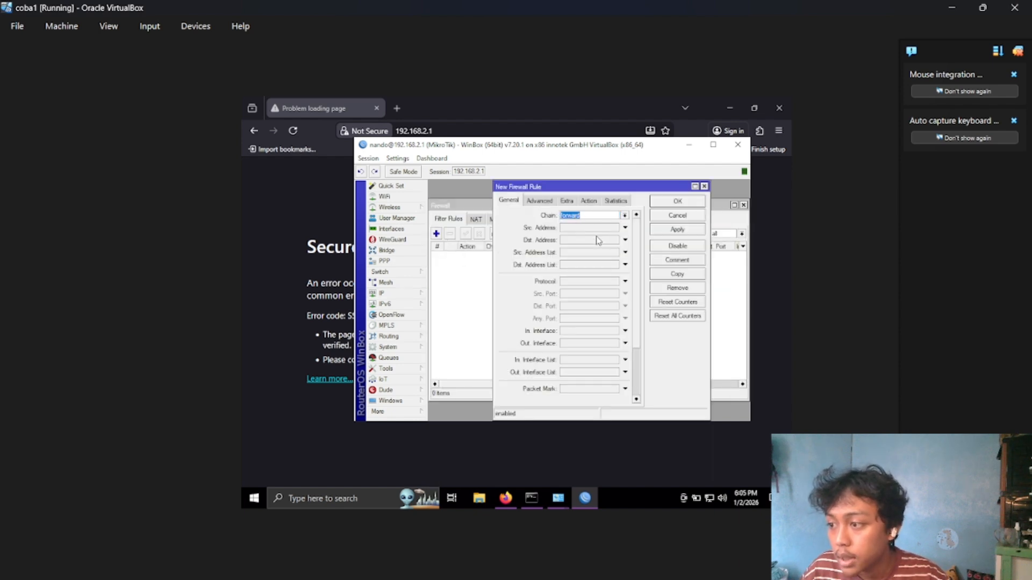
pyautogui.click(624, 281)
pyautogui.click(616, 283)
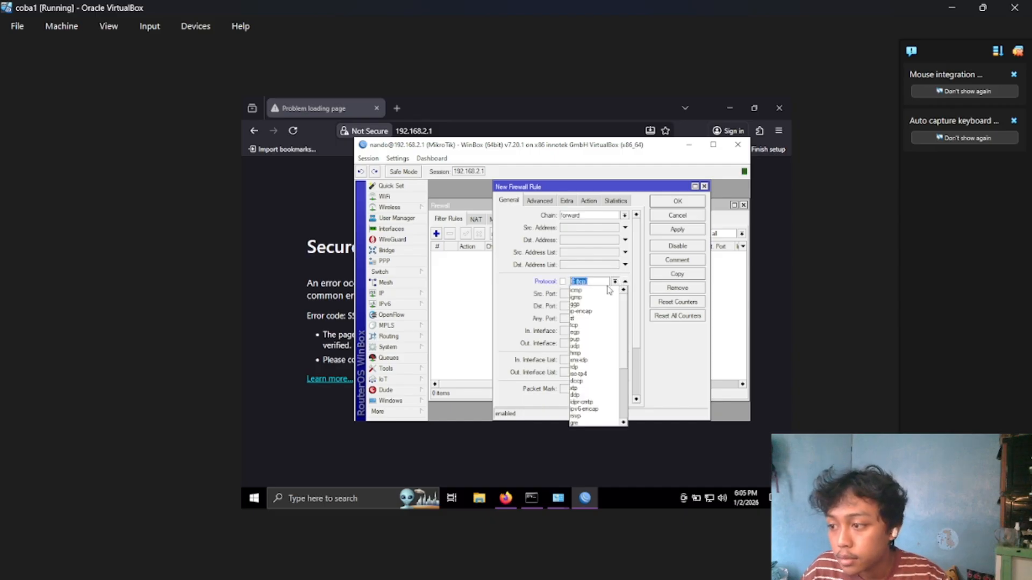
pyautogui.click(606, 292)
# Set the firewall rule's action to drop, apply it, and close the rule.
pyautogui.click(589, 200)
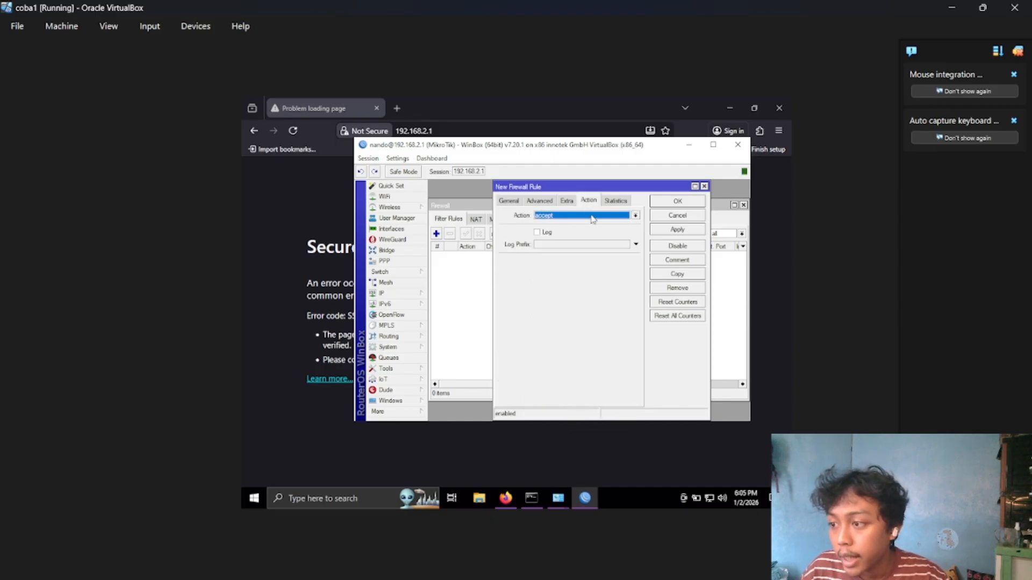
pyautogui.click(589, 216)
pyautogui.click(585, 245)
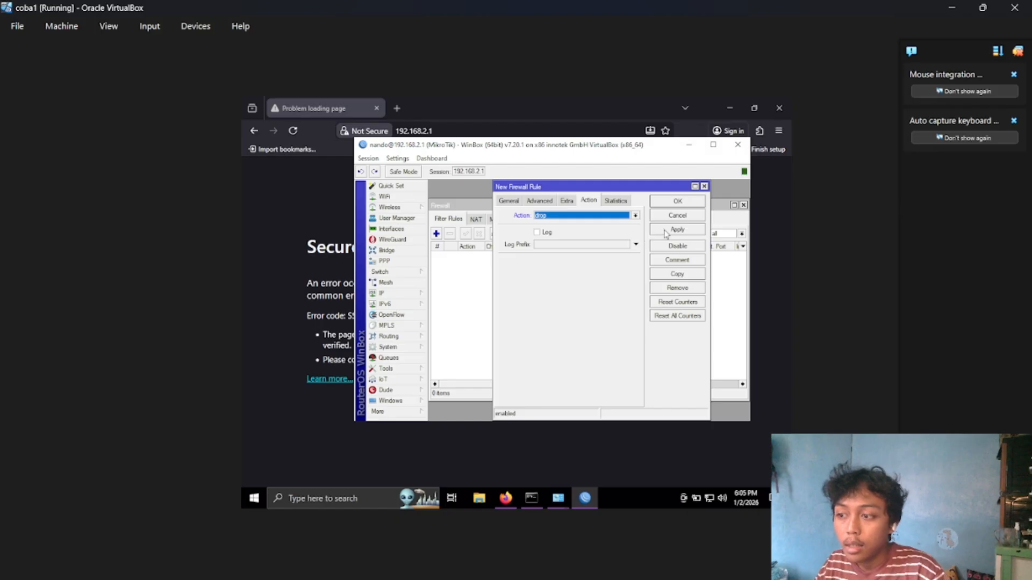
pyautogui.click(665, 231)
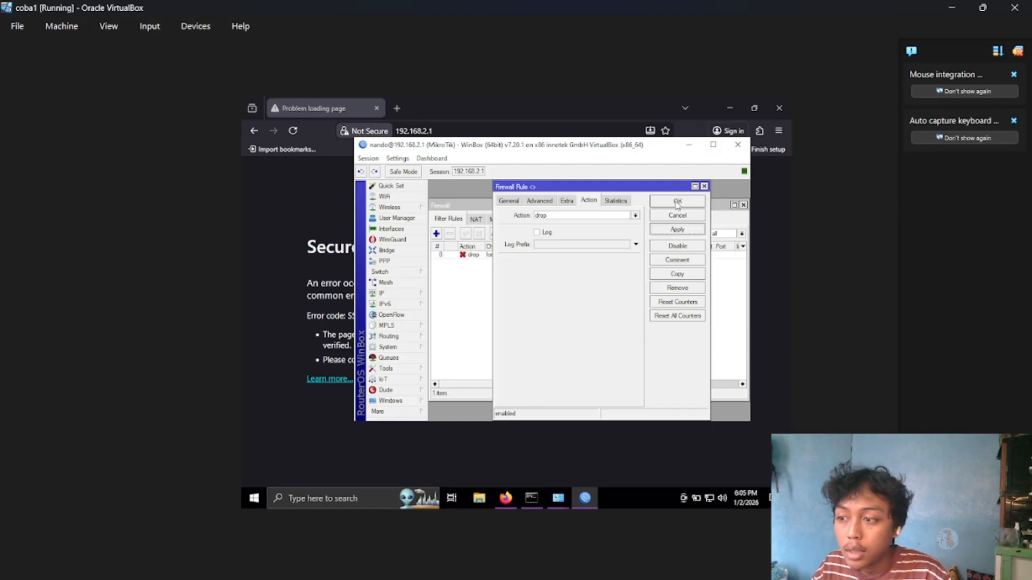
pyautogui.click(677, 203)
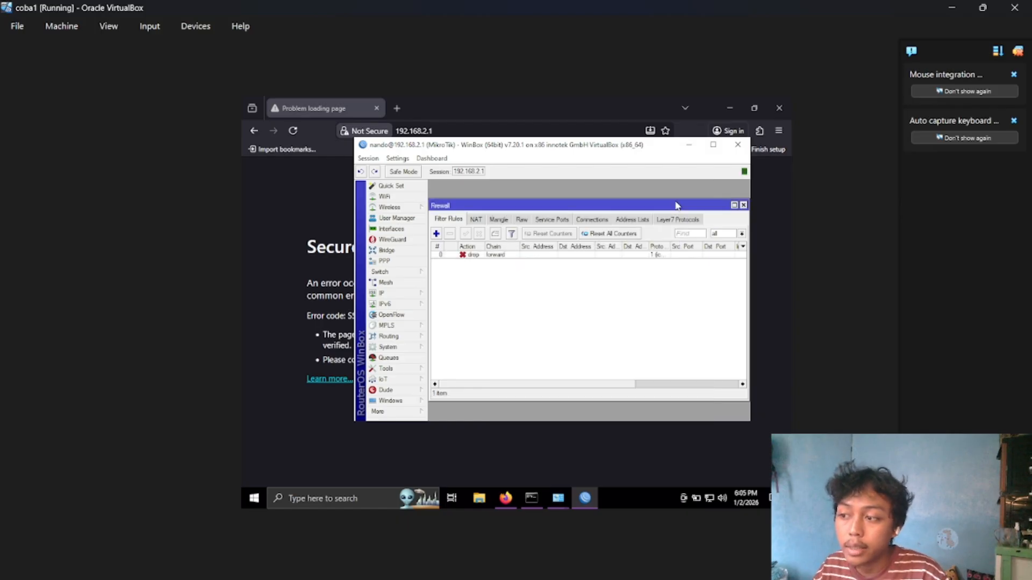
# Switch to Command Prompt and ping 192.168.137.1 to test the ICMP drop rule.
pyautogui.click(531, 497)
pyautogui.write('p')
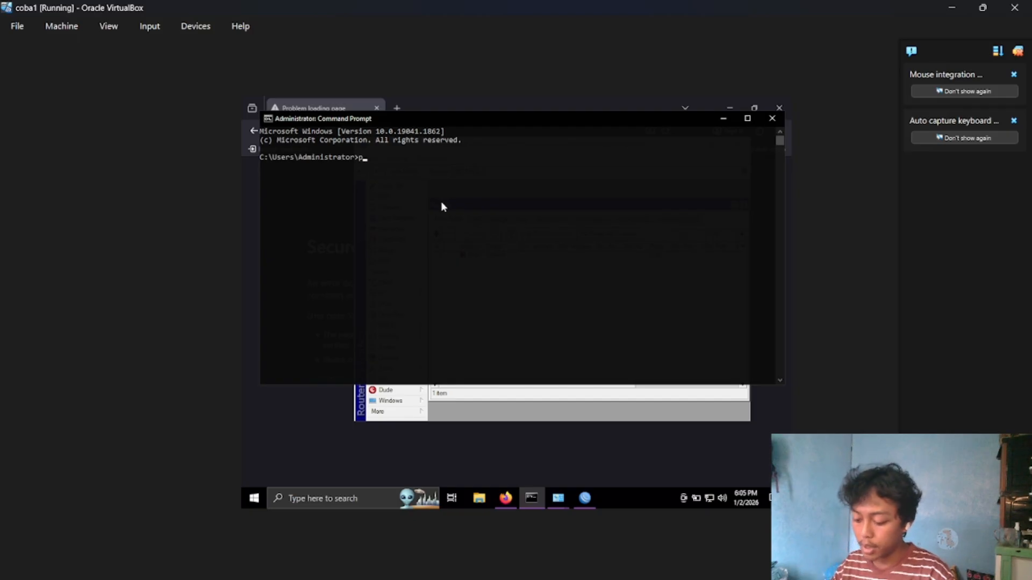
pyautogui.write('ing 192.168.2.')
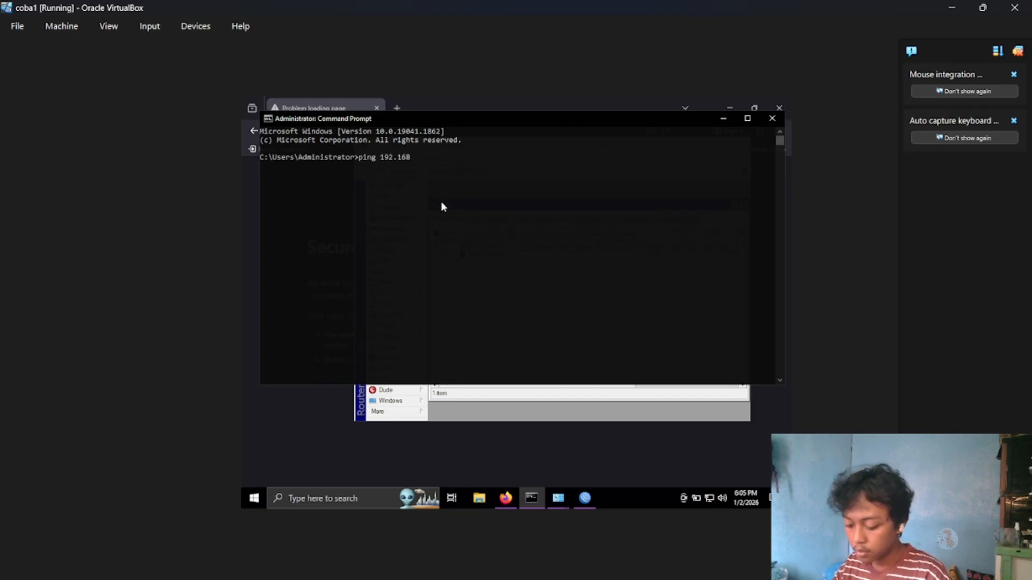
pyautogui.press('BackSpace')
pyautogui.press('BackSpace')
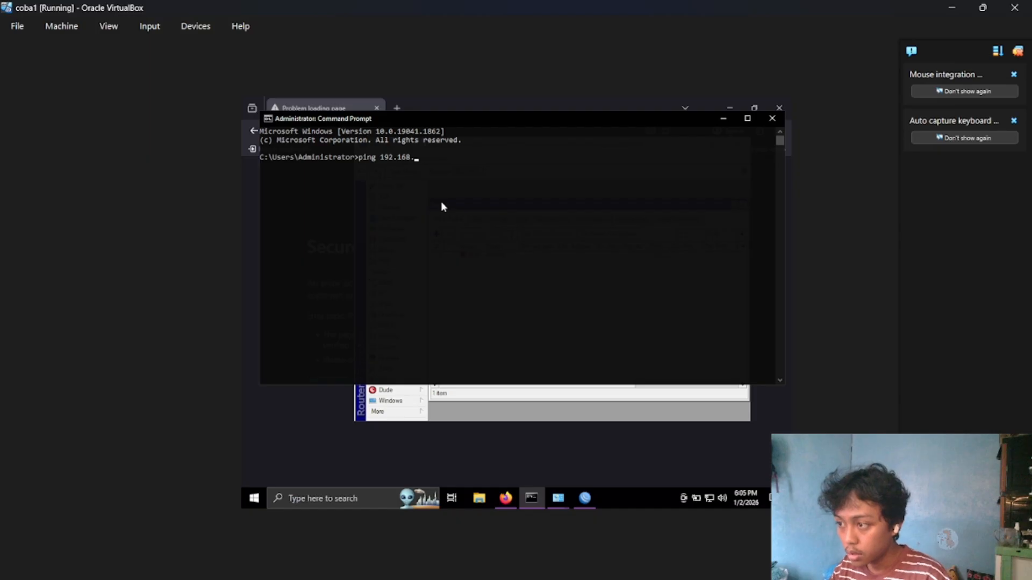
pyautogui.write('137.1')
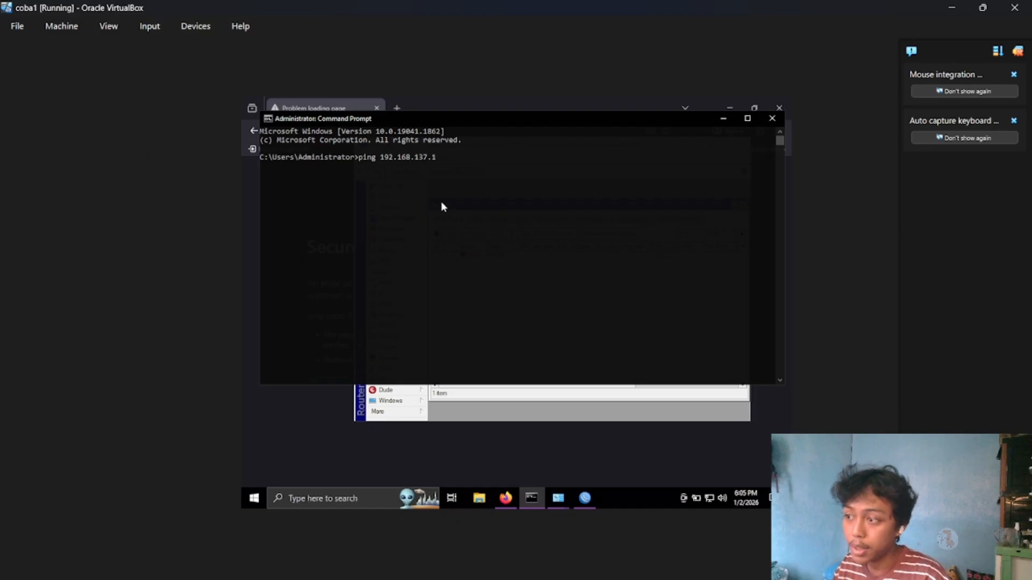
pyautogui.press('Return')
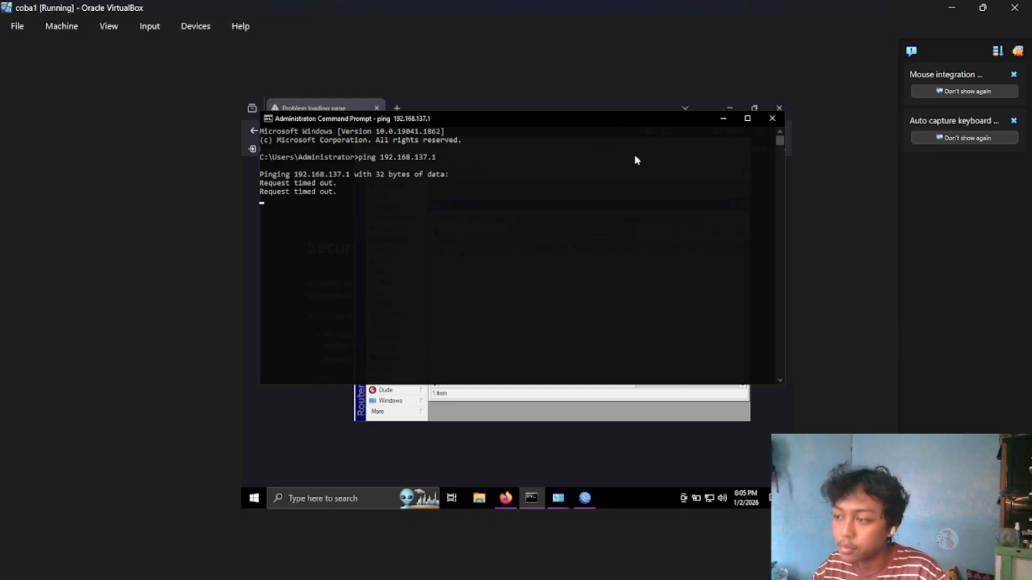
# Stop the running ping, switch to WinBox and change the ICMP forward rule's action to reject with icmp network unreachable.
pyautogui.hotkey('ctrl', 'c')
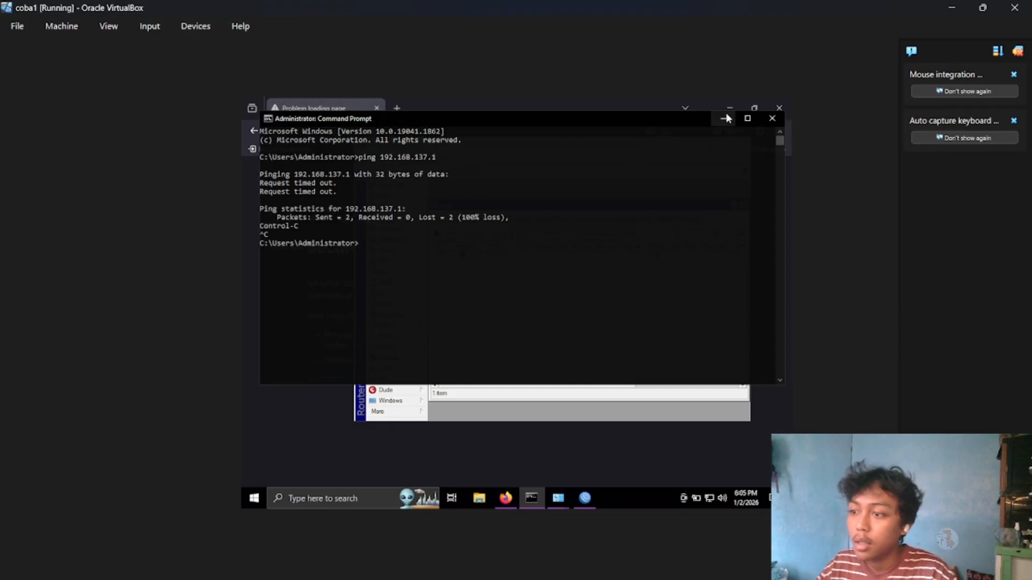
pyautogui.click(723, 120)
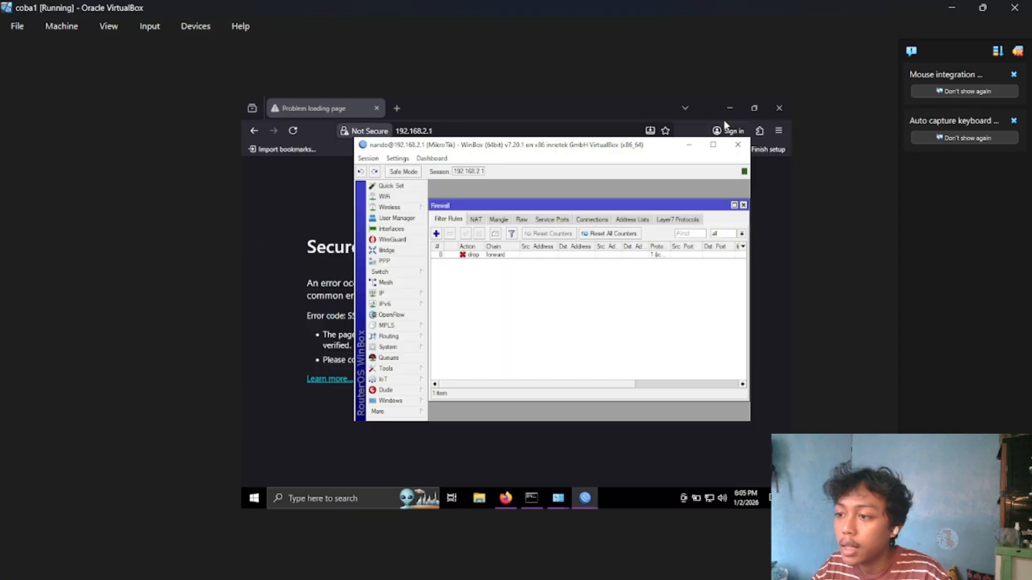
pyautogui.click(546, 256)
pyautogui.doubleClick(546, 258)
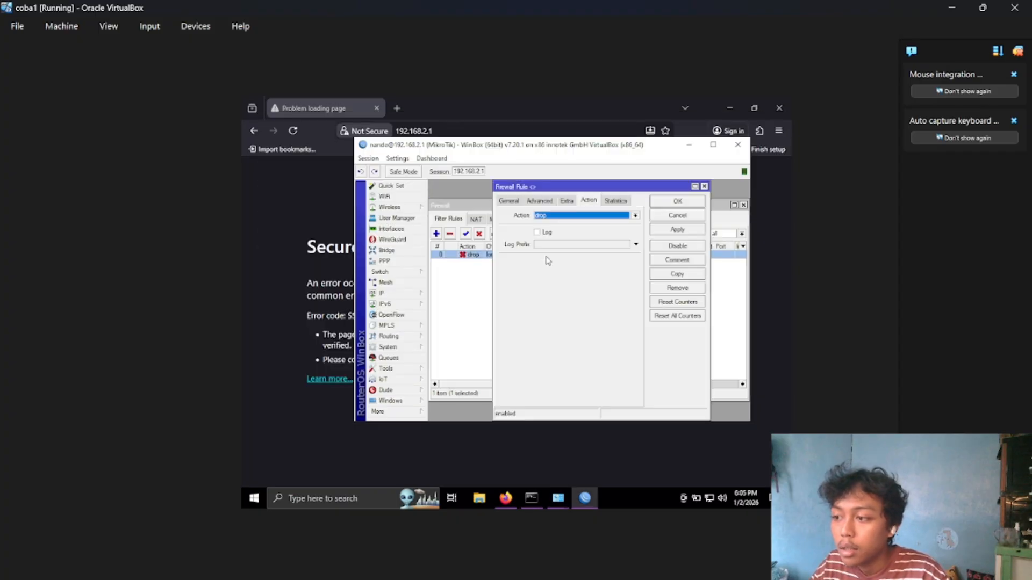
pyautogui.click(609, 220)
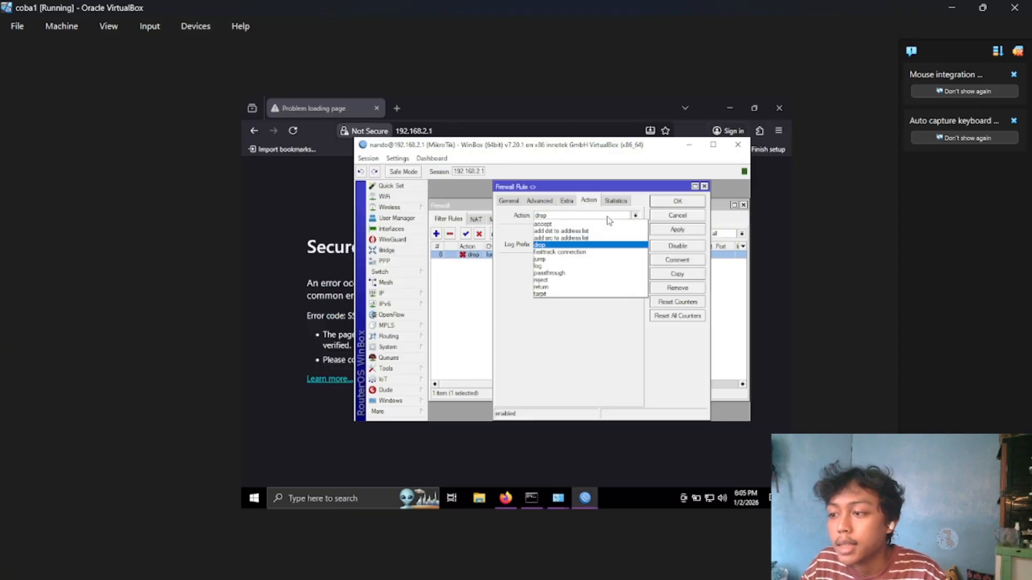
pyautogui.click(579, 280)
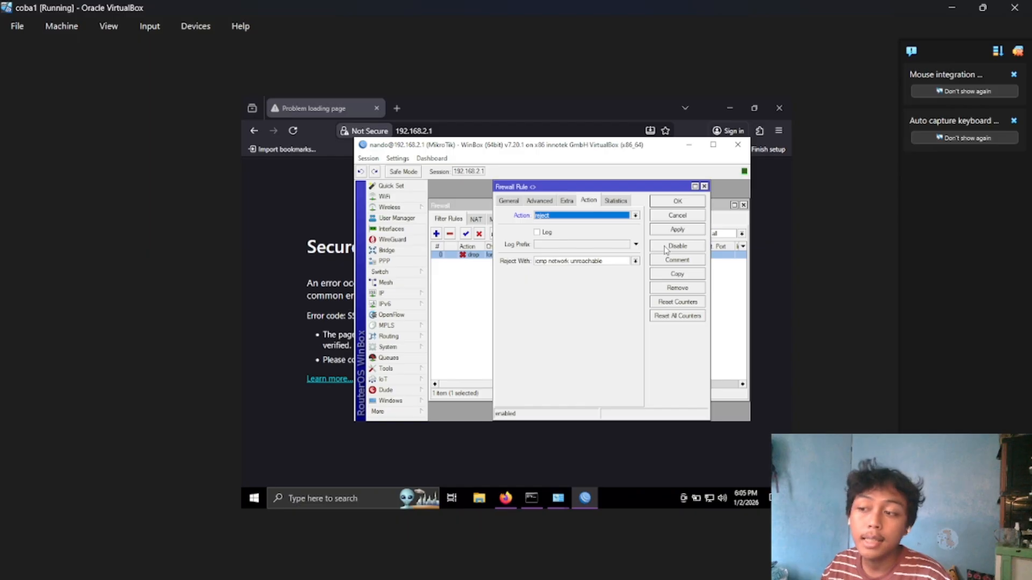
pyautogui.click(682, 230)
pyautogui.click(696, 202)
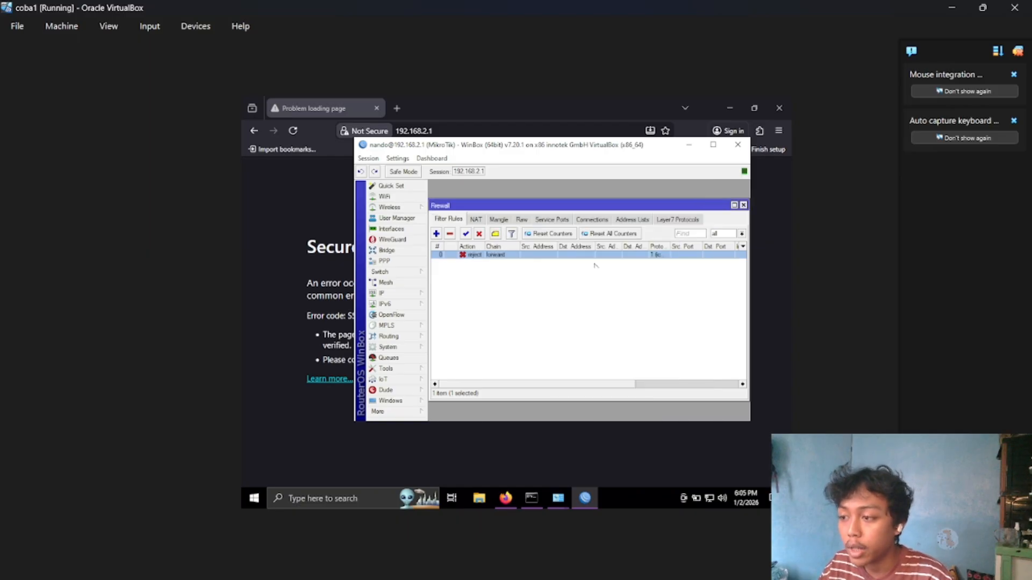
# Switch to Command Prompt and ping 192.168.137.1 again to test the ICMP reject rule.
pyautogui.click(531, 498)
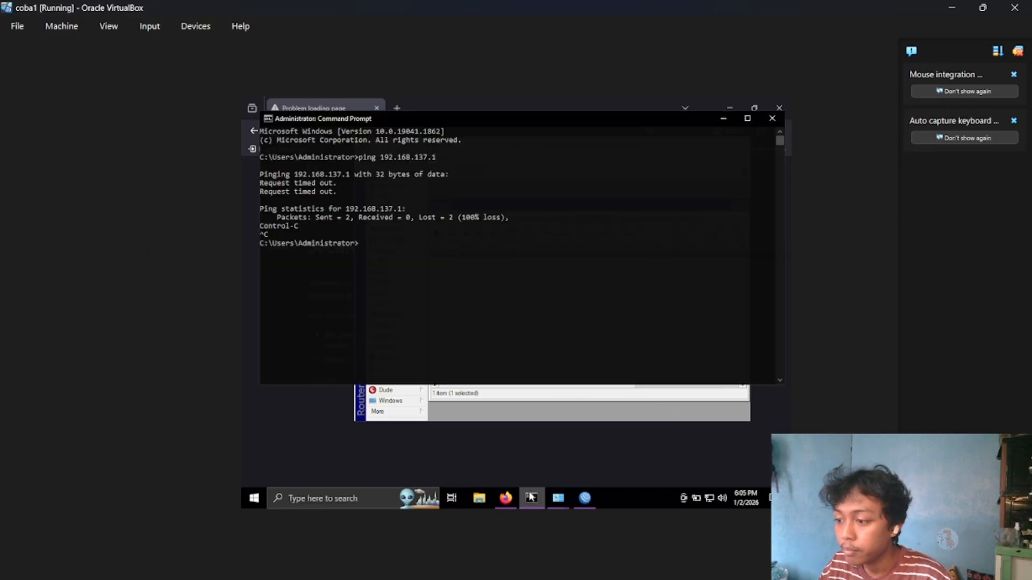
pyautogui.press('Up')
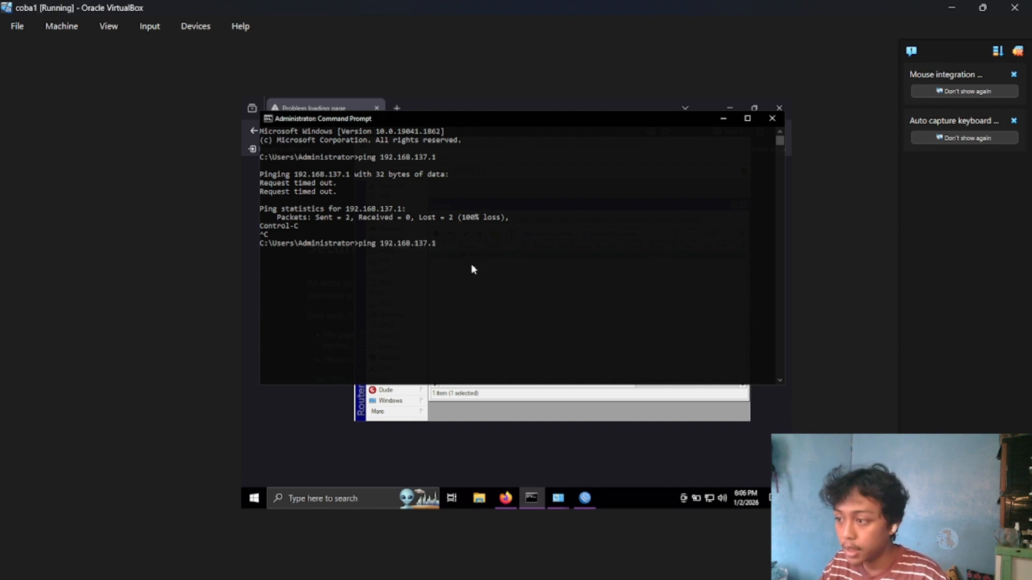
pyautogui.press('Return')
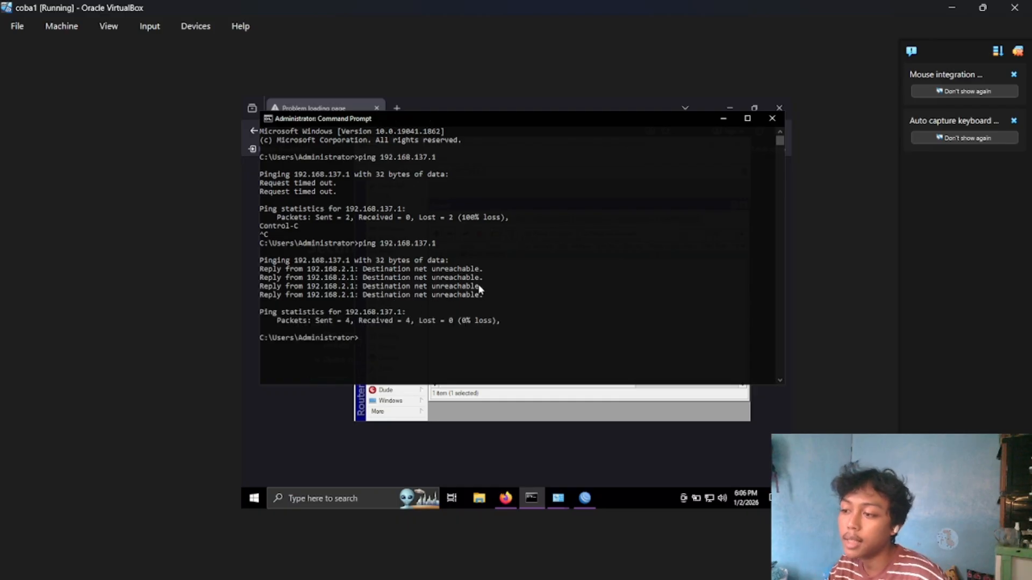
# Disable the ICMP reject rule in WinBox and repeat the ping to 192.168.137.1 in Command Prompt to test connectivity without it.
pyautogui.click(618, 416)
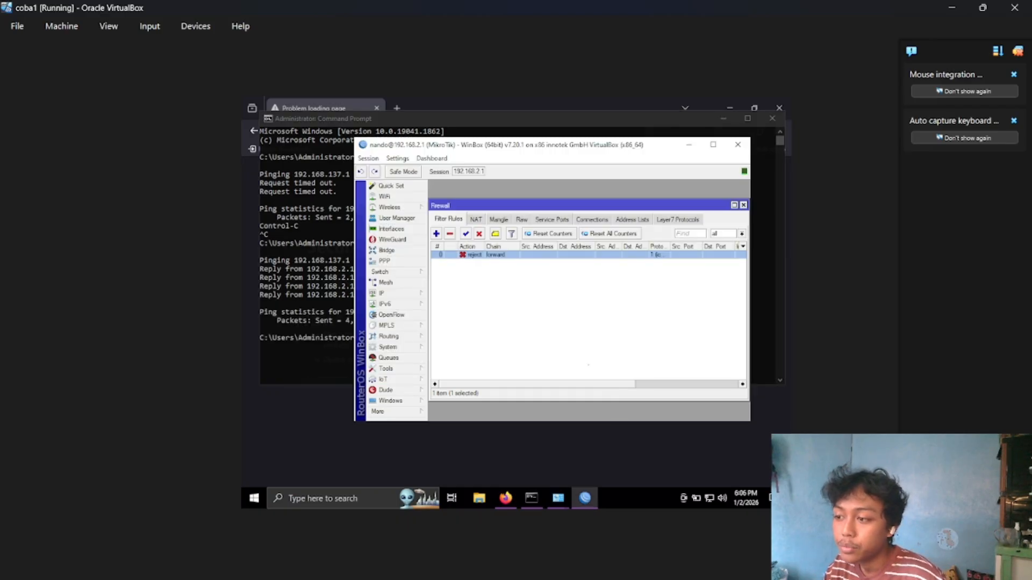
pyautogui.click(478, 234)
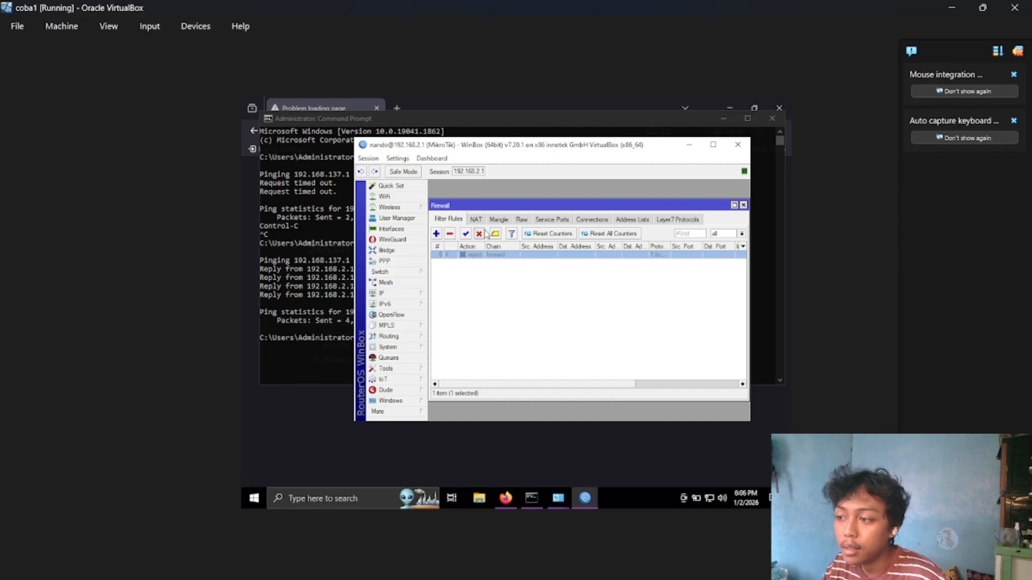
pyautogui.click(309, 340)
pyautogui.press('Up')
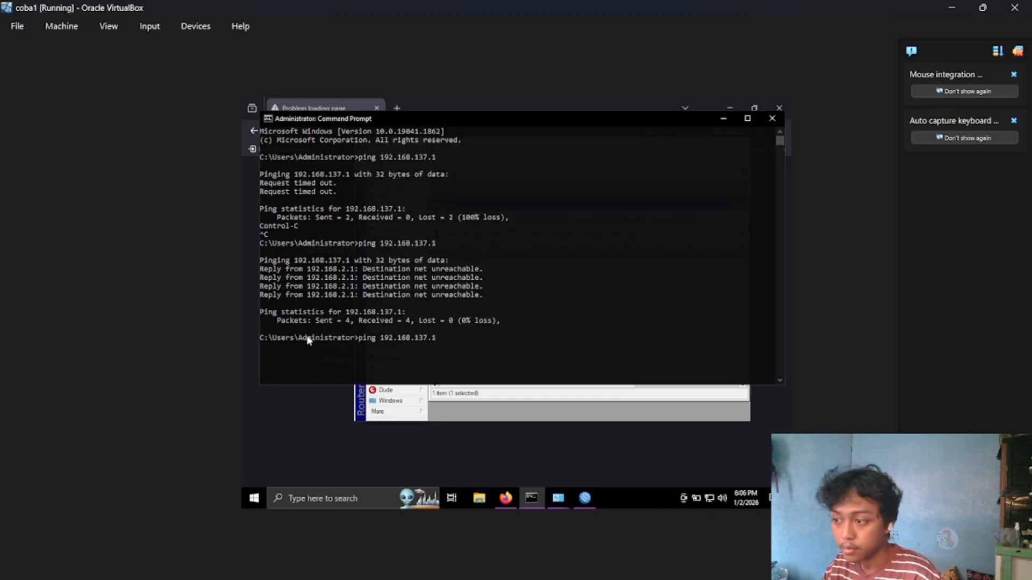
pyautogui.press('Return')
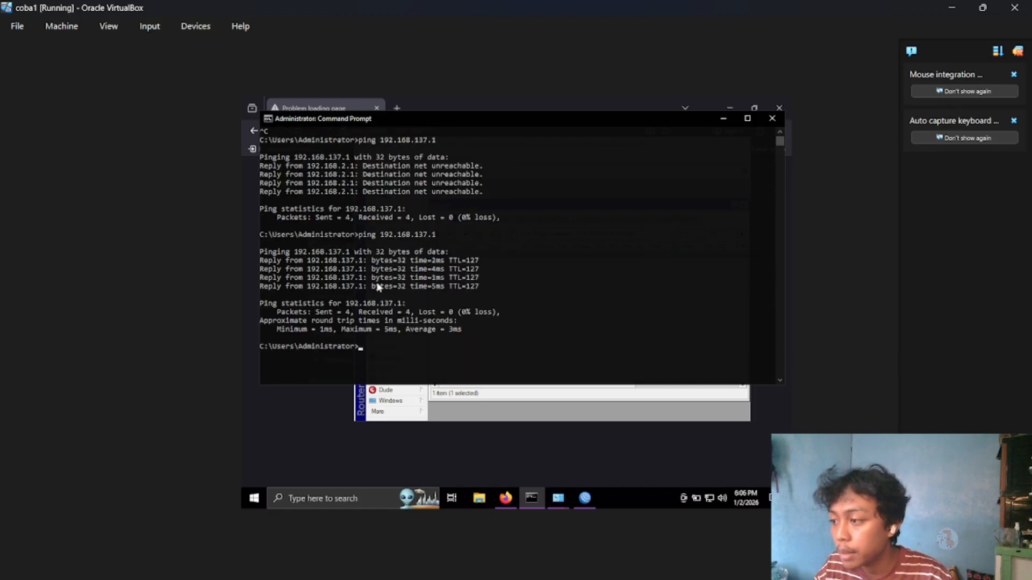
pyautogui.click(699, 411)
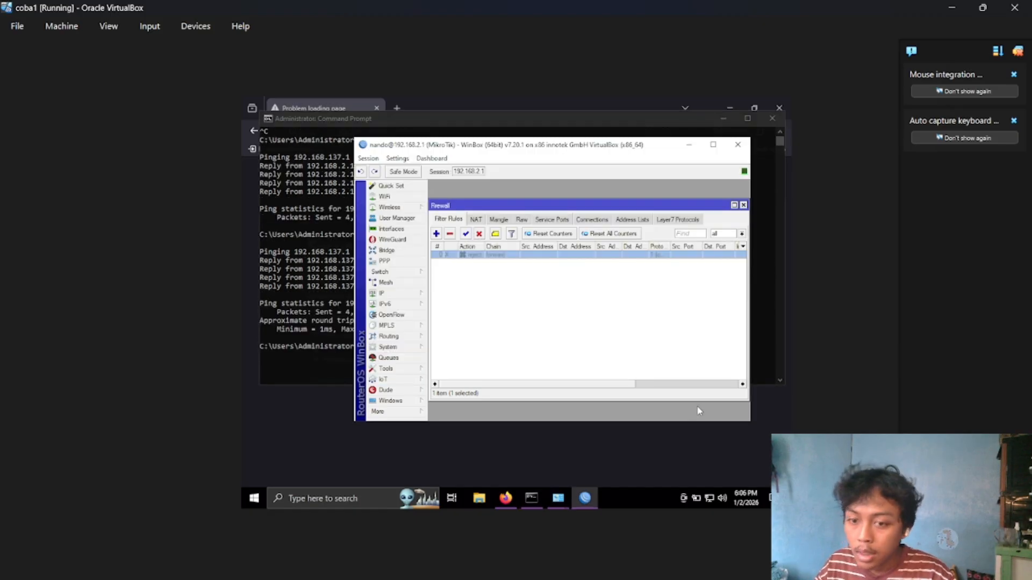
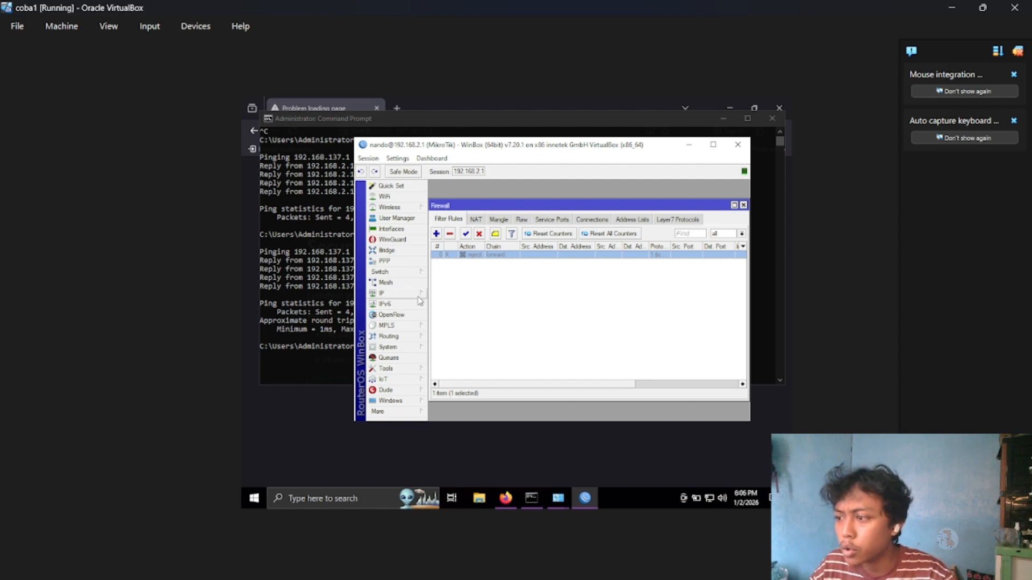
# Open the ARP list and make the entries for 192.168.2.2, 192.168.2.3 and 192.168.137.1 static.
pyautogui.click(418, 297)
pyautogui.click(452, 194)
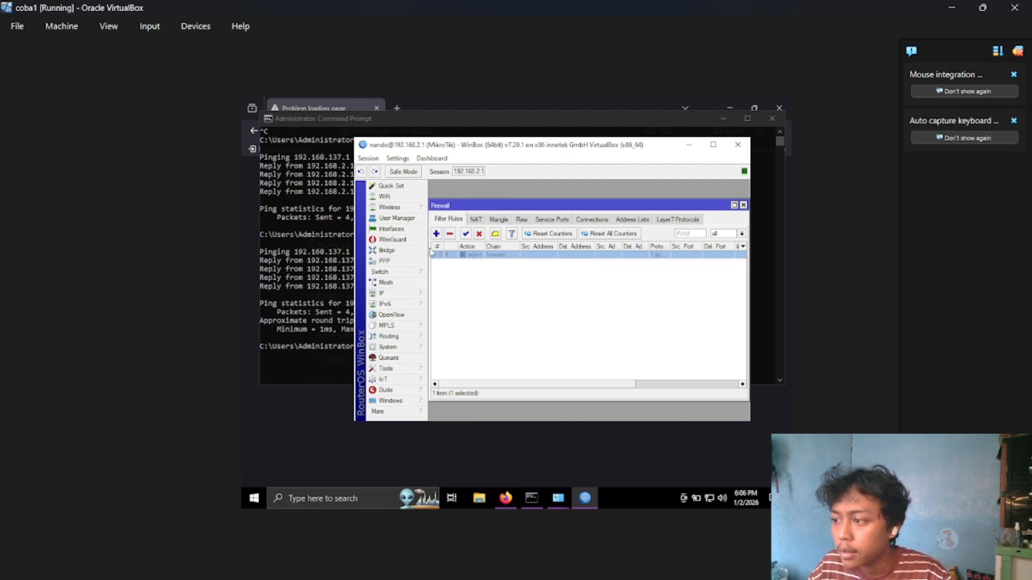
pyautogui.click(418, 294)
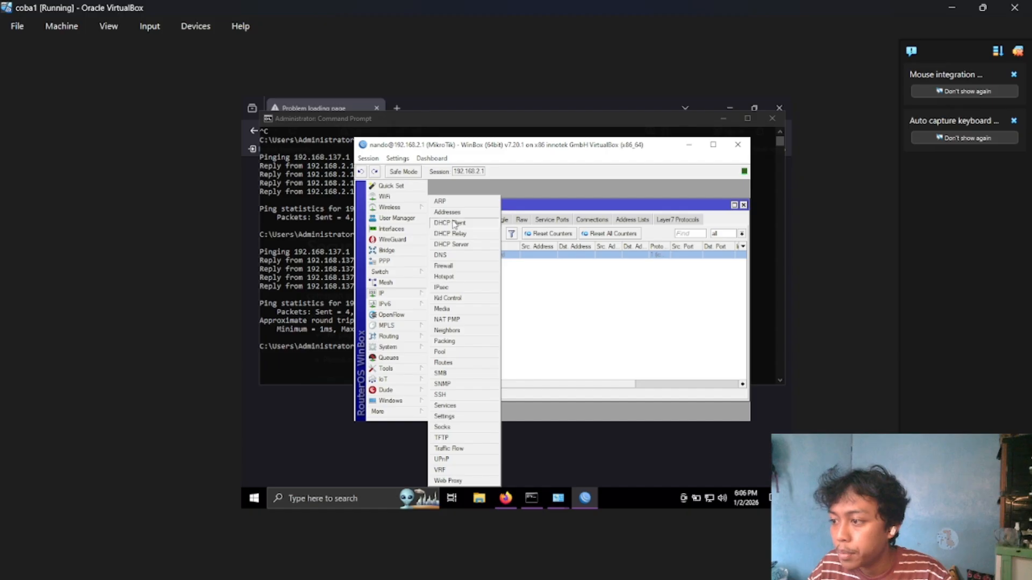
pyautogui.click(439, 201)
pyautogui.click(482, 274)
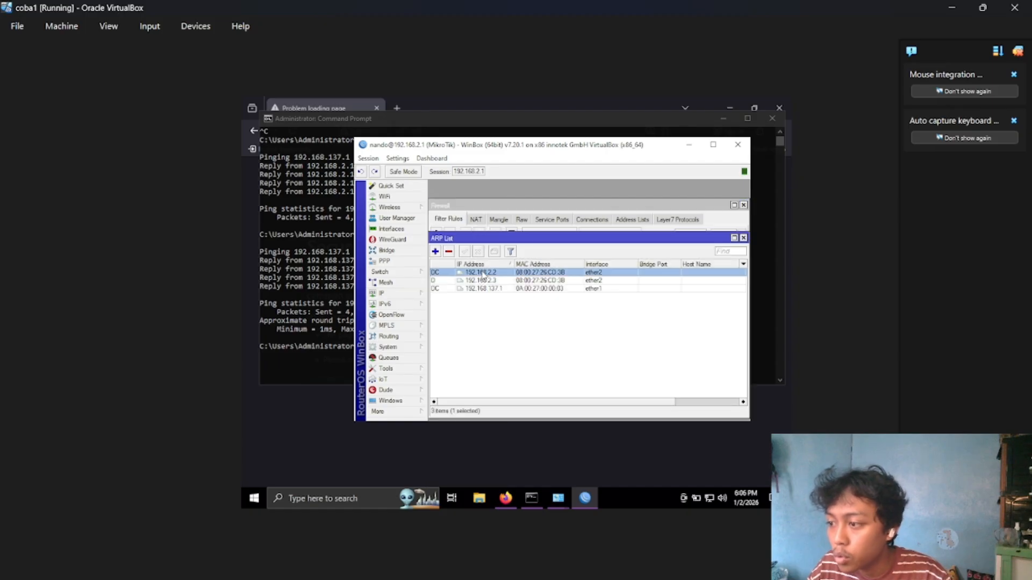
pyautogui.doubleClick(483, 274)
pyautogui.click(649, 290)
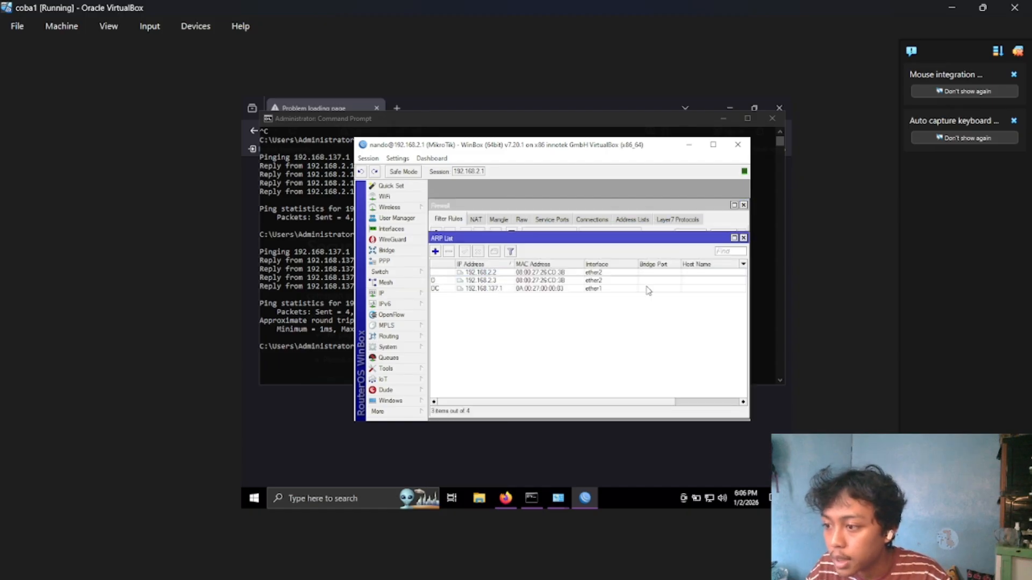
pyautogui.doubleClick(546, 281)
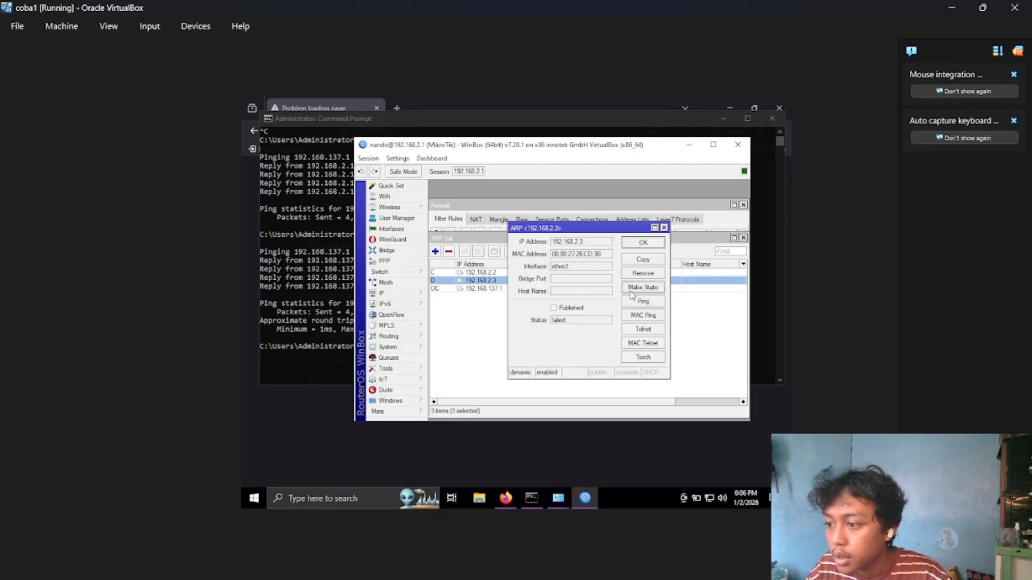
pyautogui.click(631, 290)
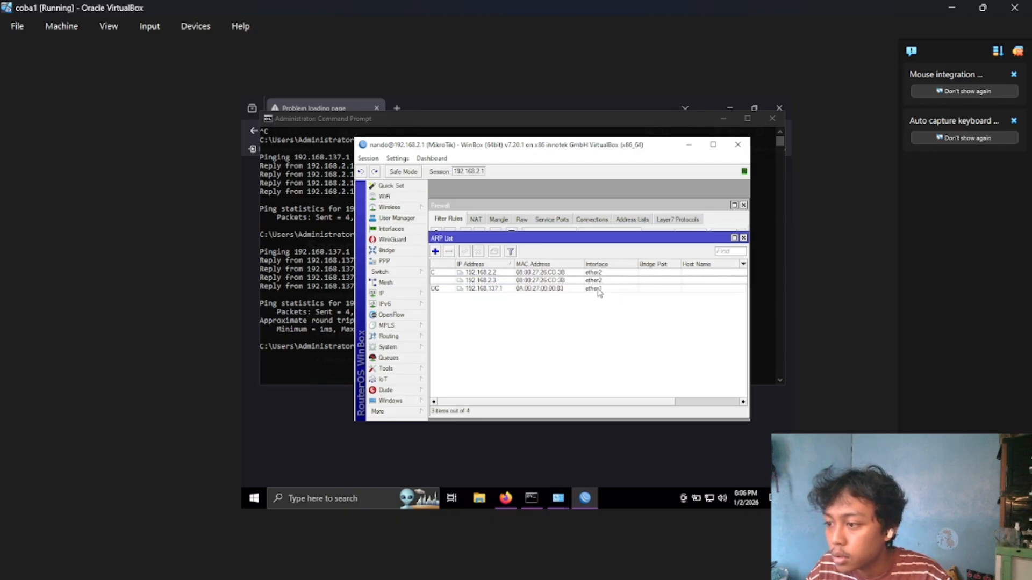
pyautogui.doubleClick(599, 291)
pyautogui.click(635, 289)
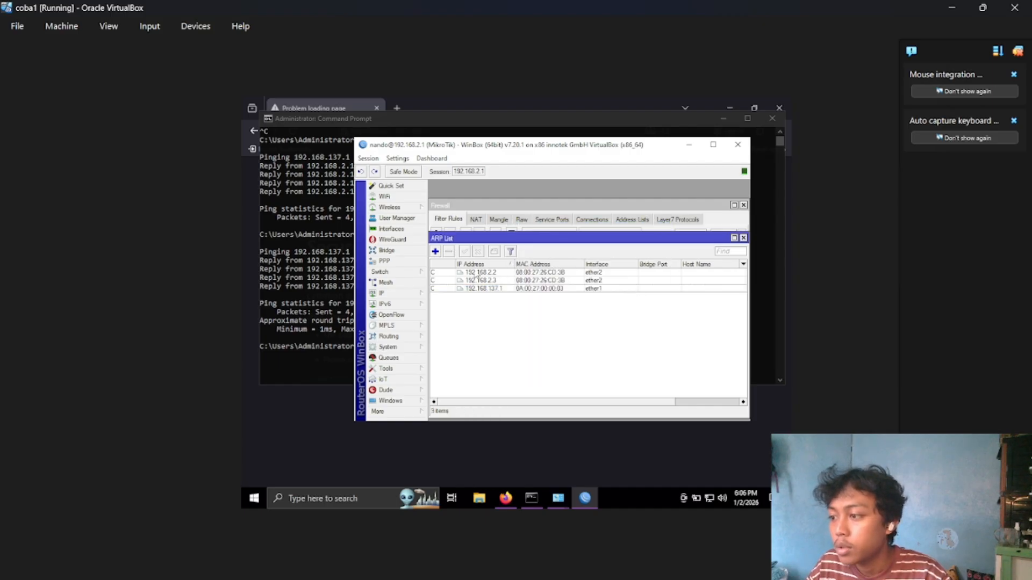
# Disable the CDP, LLDP and MNDP protocols in the IP neighbor discovery settings and apply the change.
pyautogui.click(428, 293)
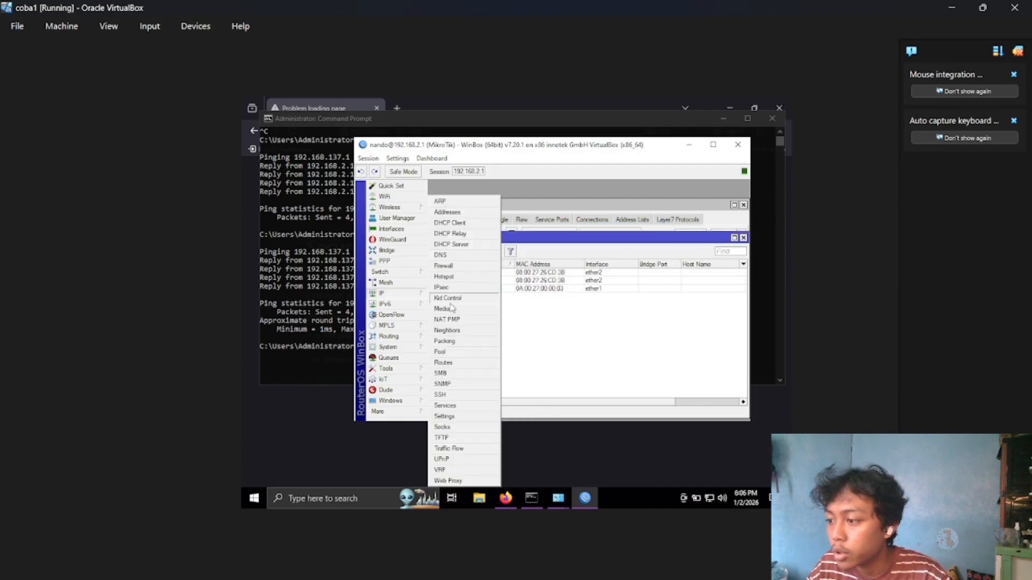
pyautogui.click(455, 330)
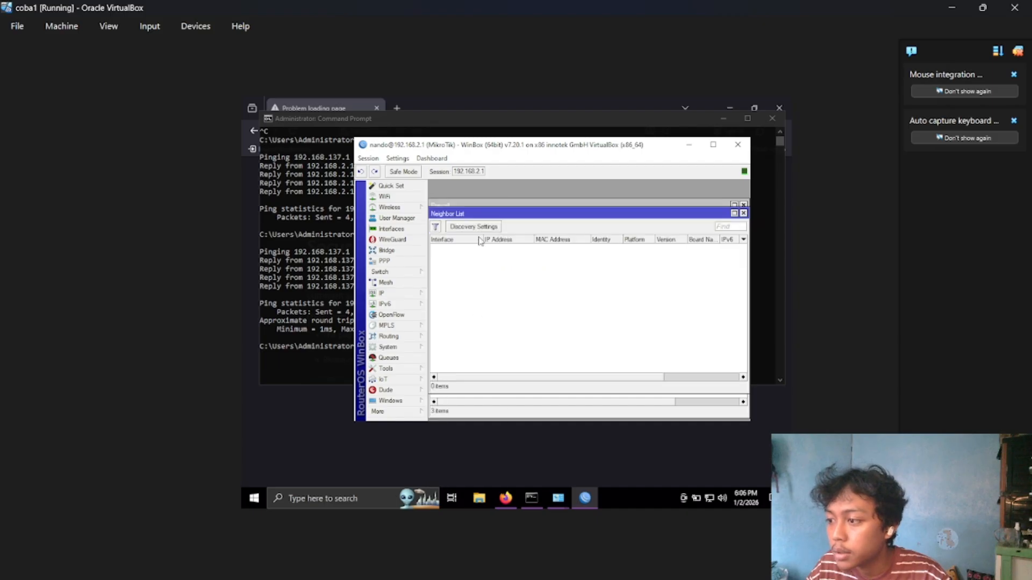
pyautogui.click(489, 226)
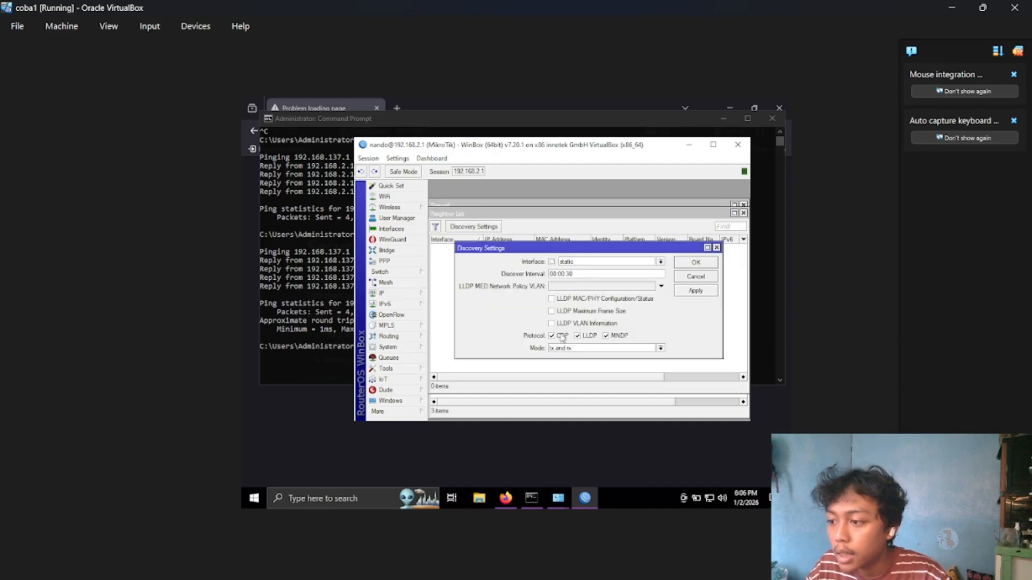
pyautogui.click(561, 337)
pyautogui.click(578, 338)
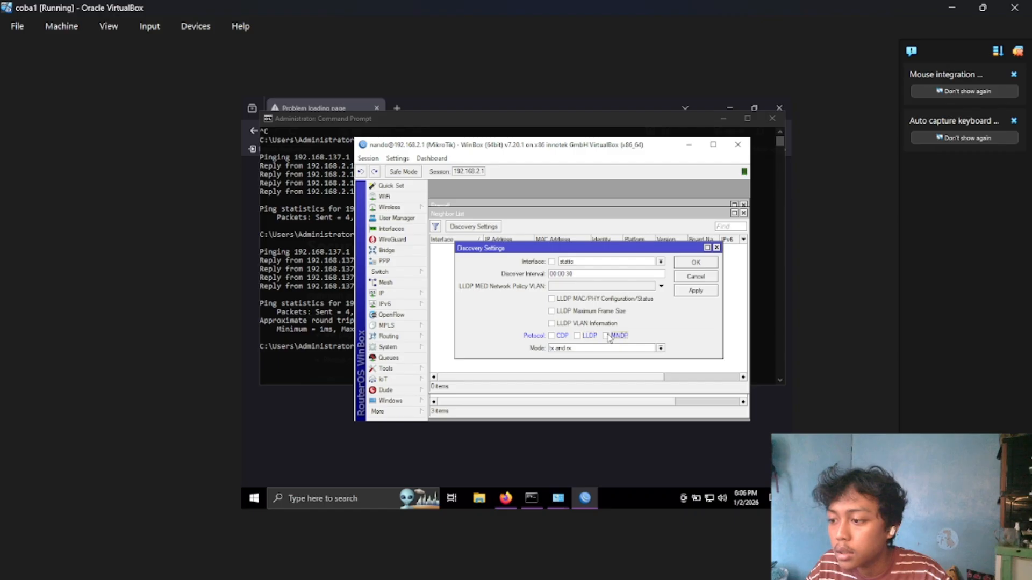
pyautogui.click(688, 293)
pyautogui.click(703, 263)
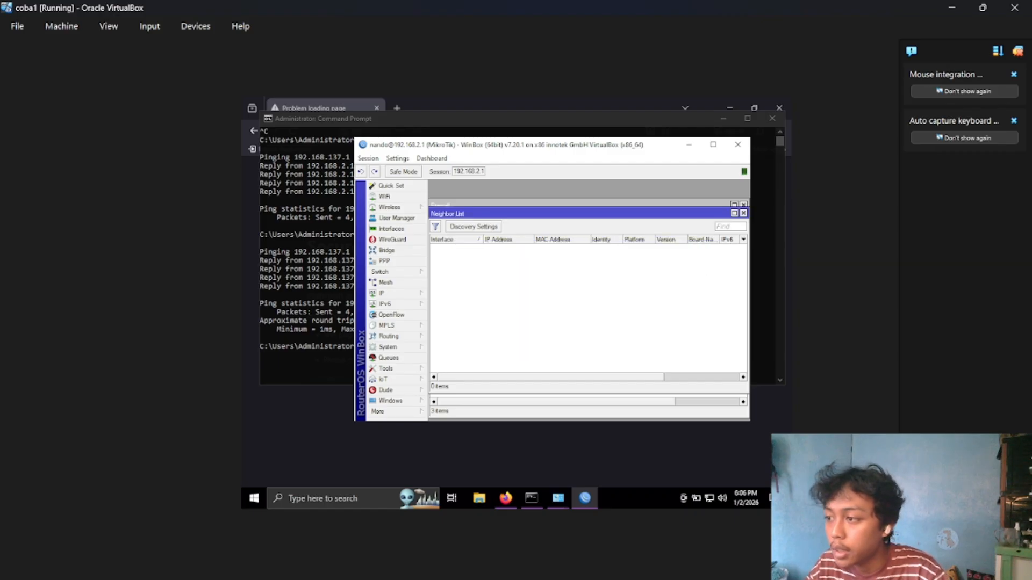
# Open a new WinBox login window and compare its Managed and Neighbors lists to check whether the router is discoverable.
pyautogui.click(386, 411)
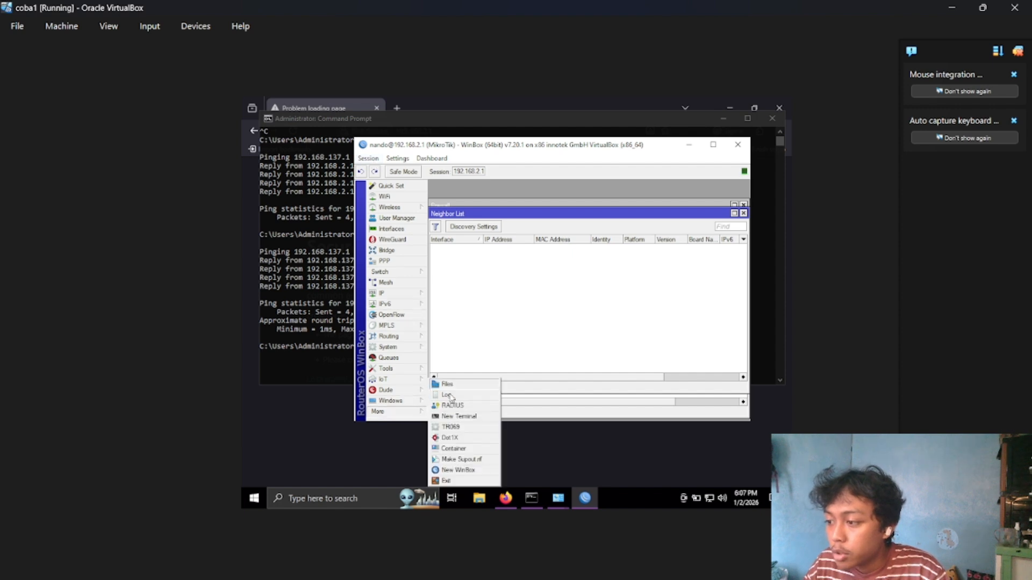
pyautogui.click(453, 469)
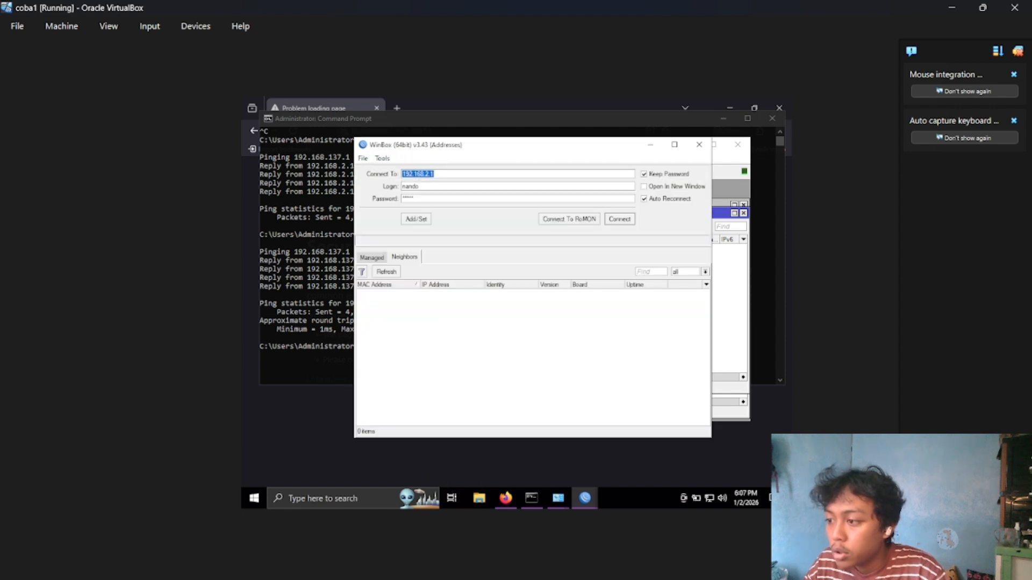
pyautogui.click(376, 258)
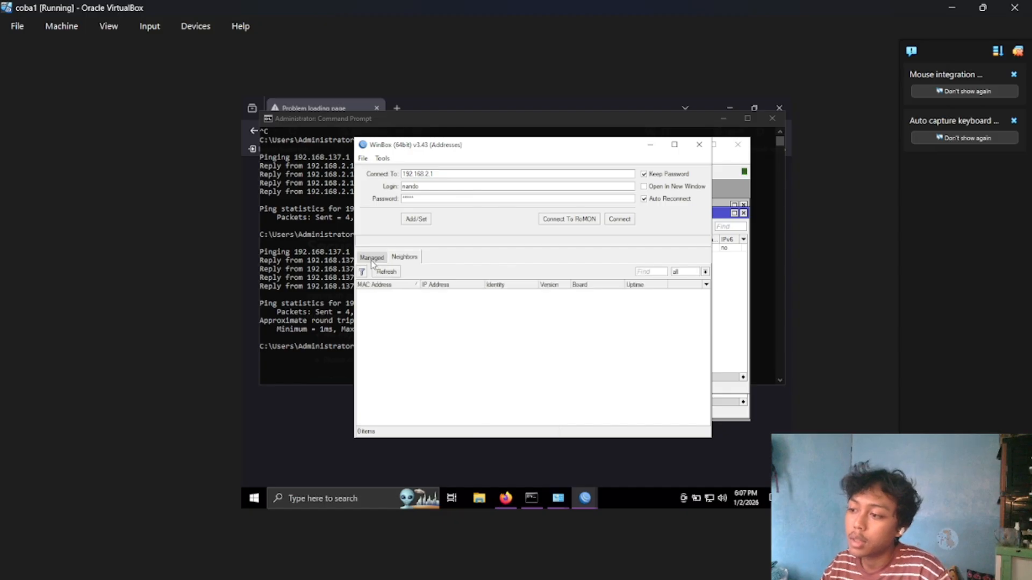
pyautogui.click(371, 260)
pyautogui.click(398, 261)
pyautogui.click(375, 262)
pyautogui.click(398, 261)
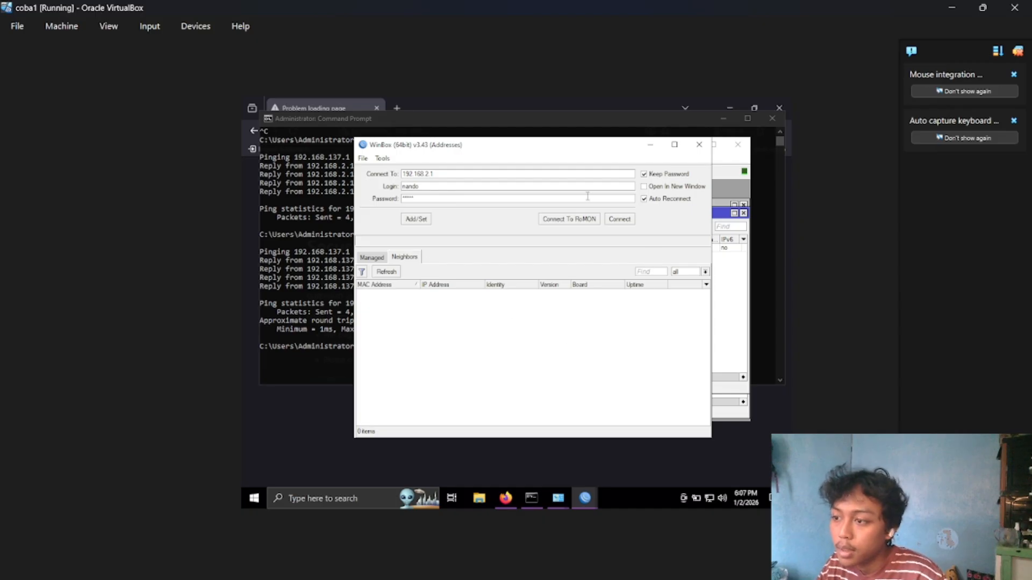
# Return to the router session, re-enable CDP, LLDP and MNDP discovery, and check the neighbors in a new WinBox login window.
pyautogui.click(724, 292)
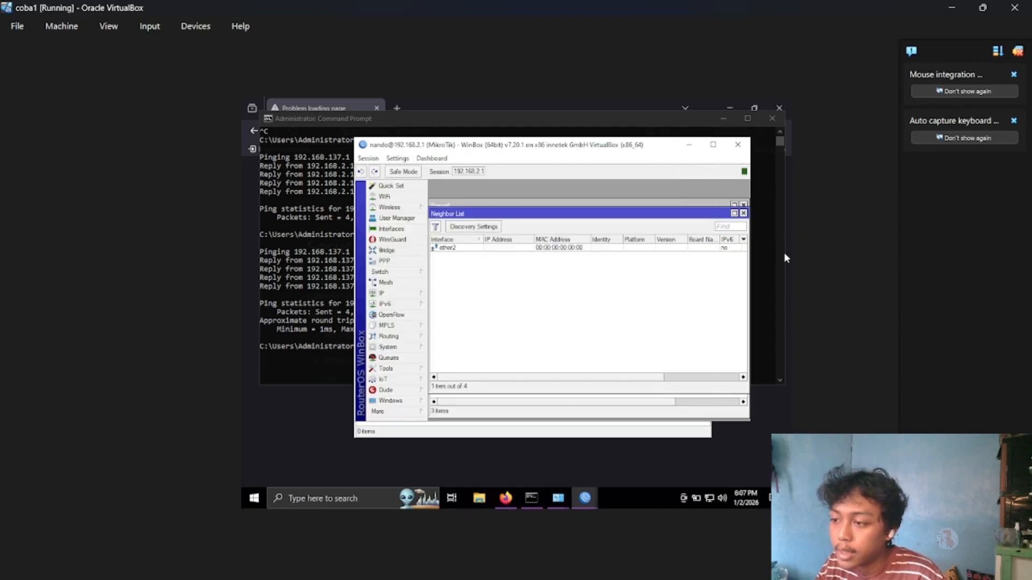
pyautogui.click(492, 227)
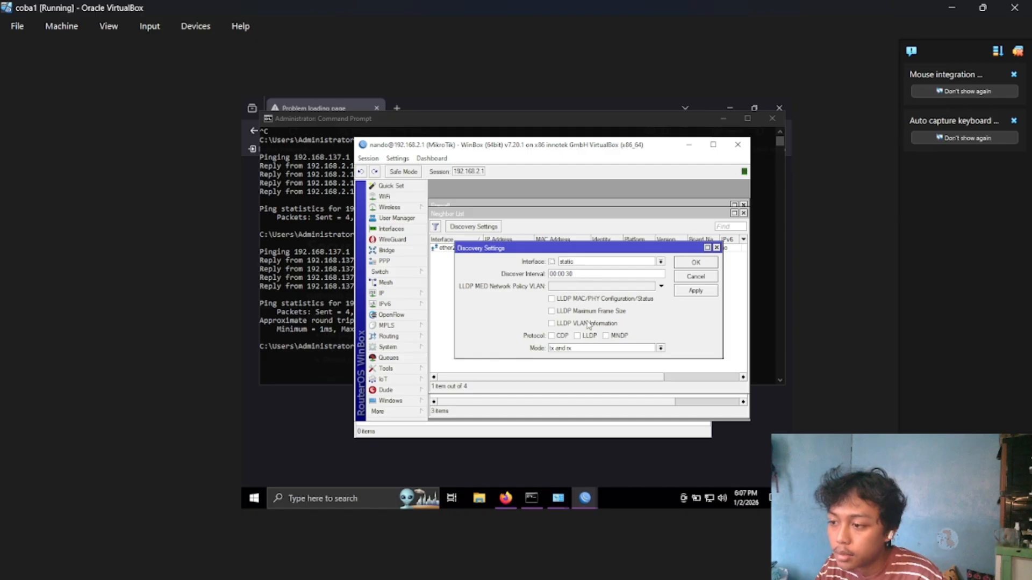
pyautogui.click(561, 334)
pyautogui.click(586, 336)
pyautogui.click(618, 337)
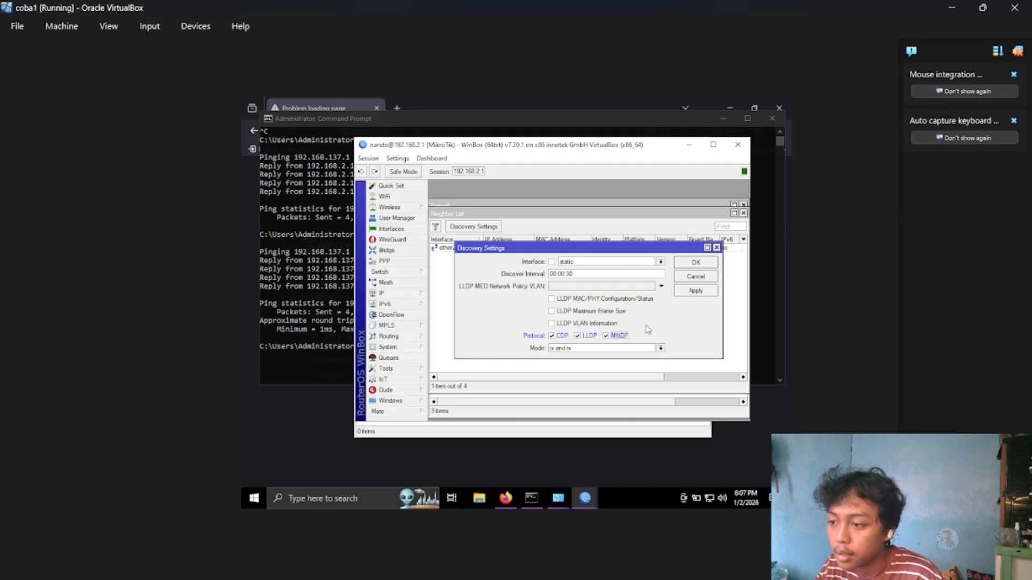
pyautogui.click(688, 291)
pyautogui.click(708, 263)
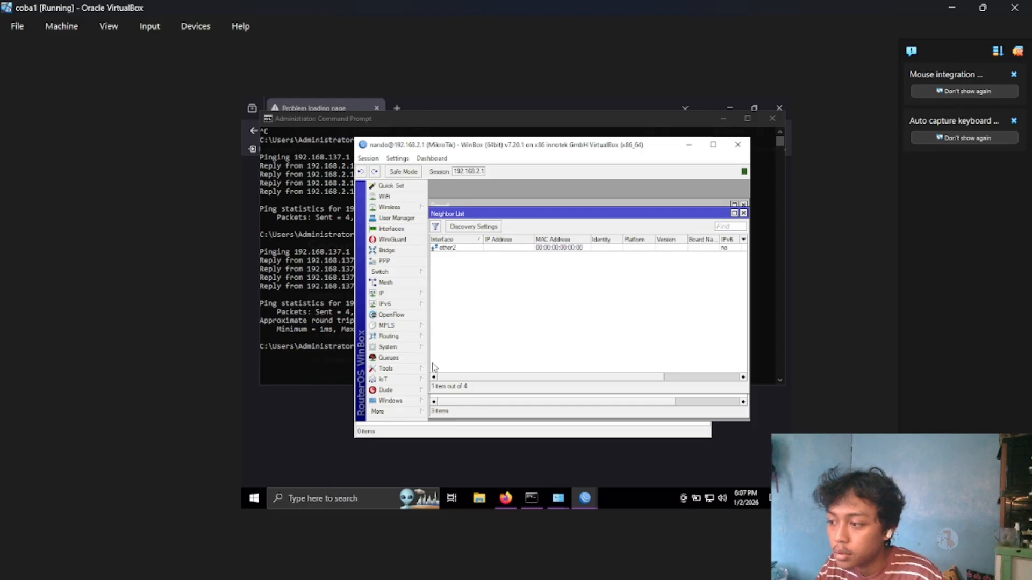
pyautogui.click(413, 412)
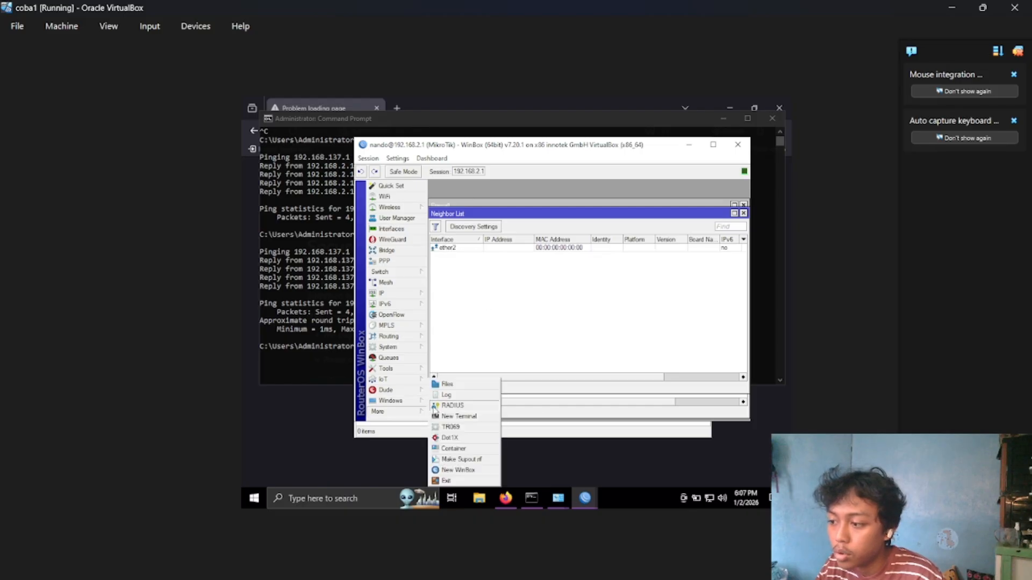
pyautogui.click(452, 467)
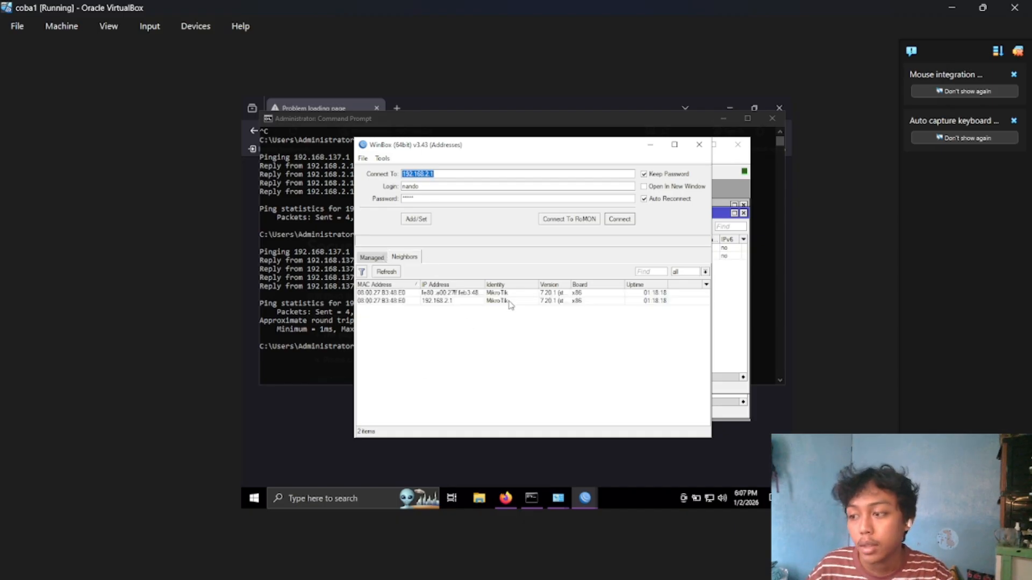
# Switch back to the router session, turn off CDP, LLDP and MNDP in the discovery settings, and open another WinBox login window.
pyautogui.moveTo(579, 497)
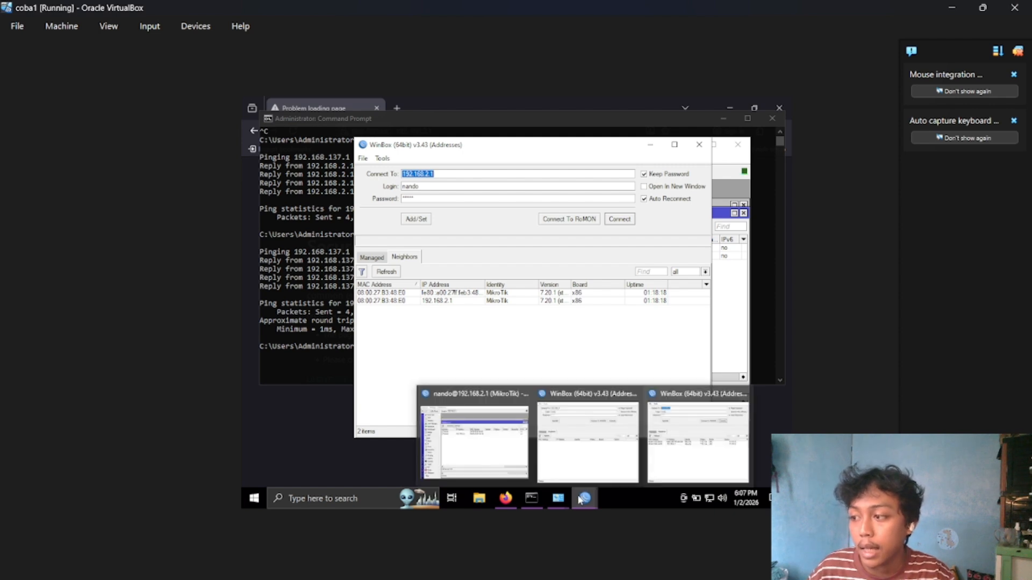
pyautogui.click(477, 452)
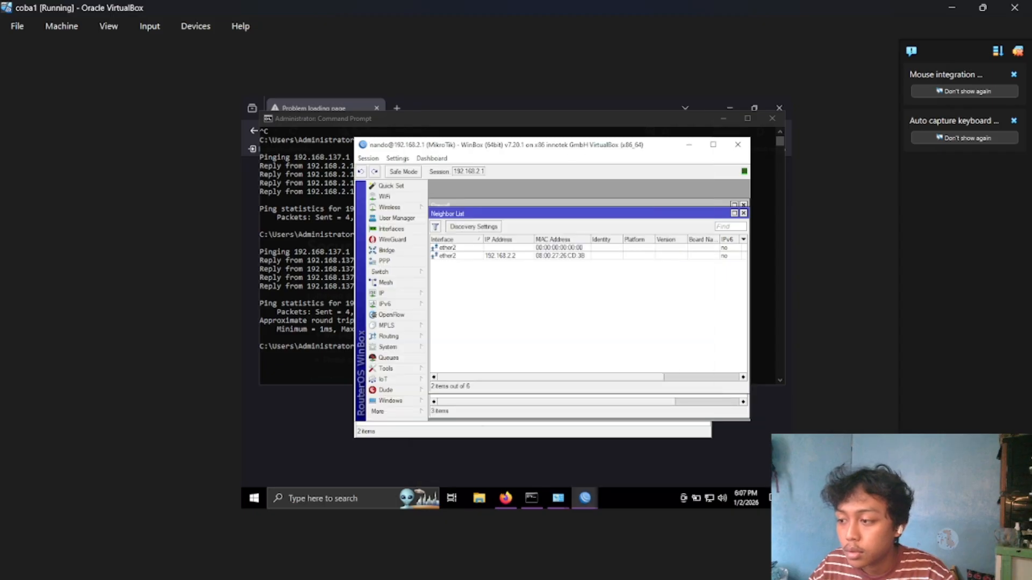
pyautogui.click(494, 228)
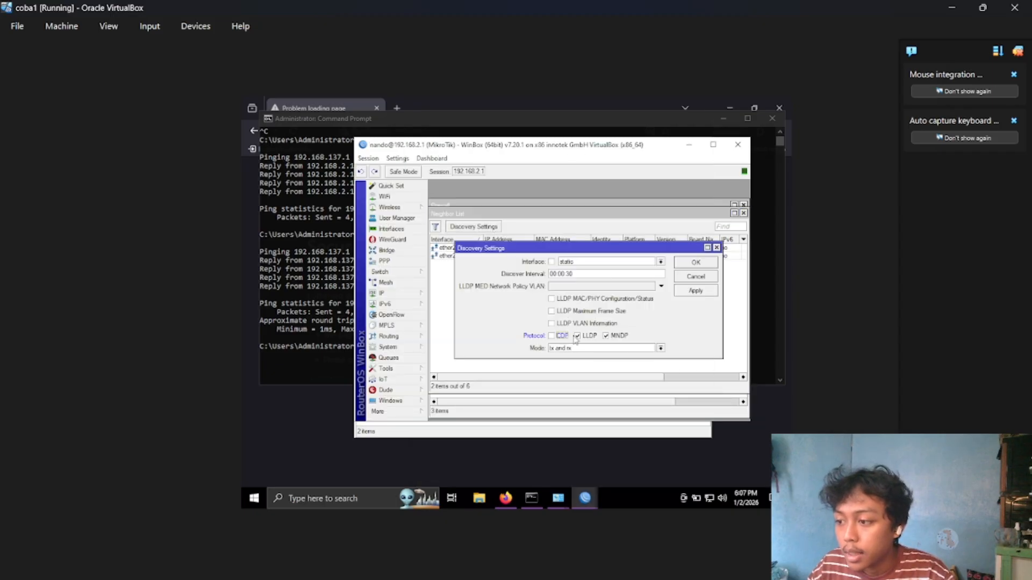
pyautogui.click(552, 335)
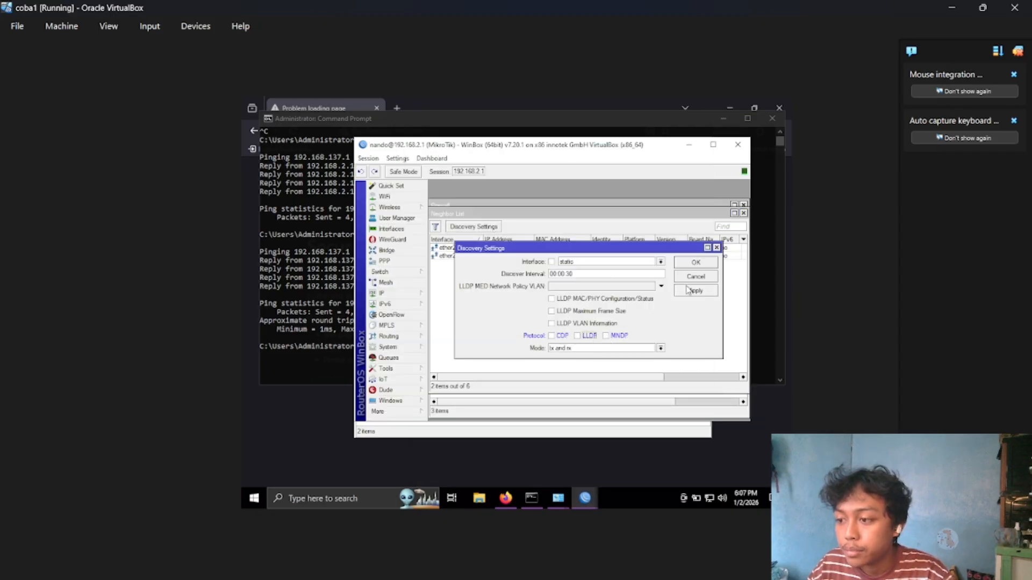
pyautogui.click(701, 276)
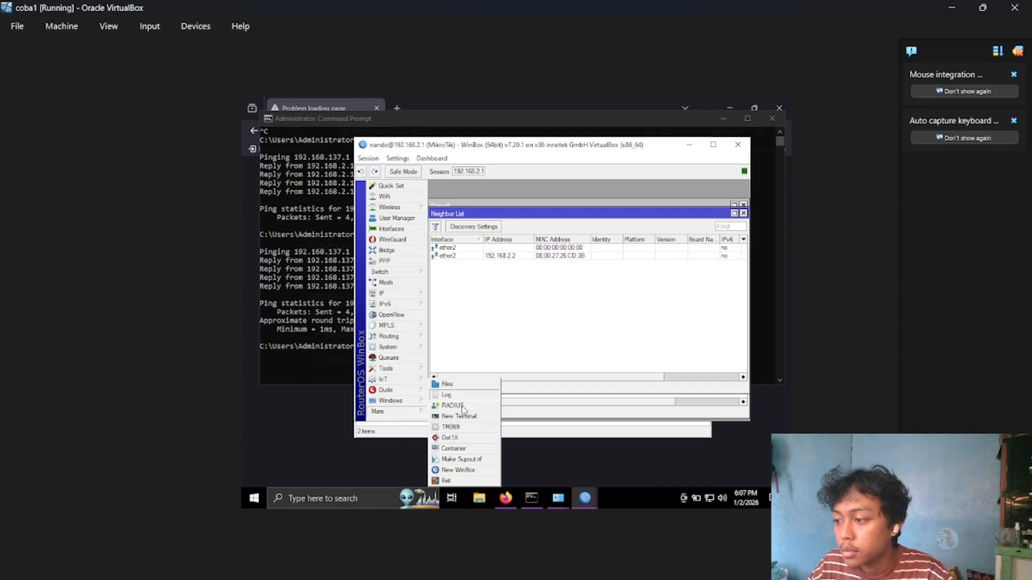
pyautogui.click(457, 469)
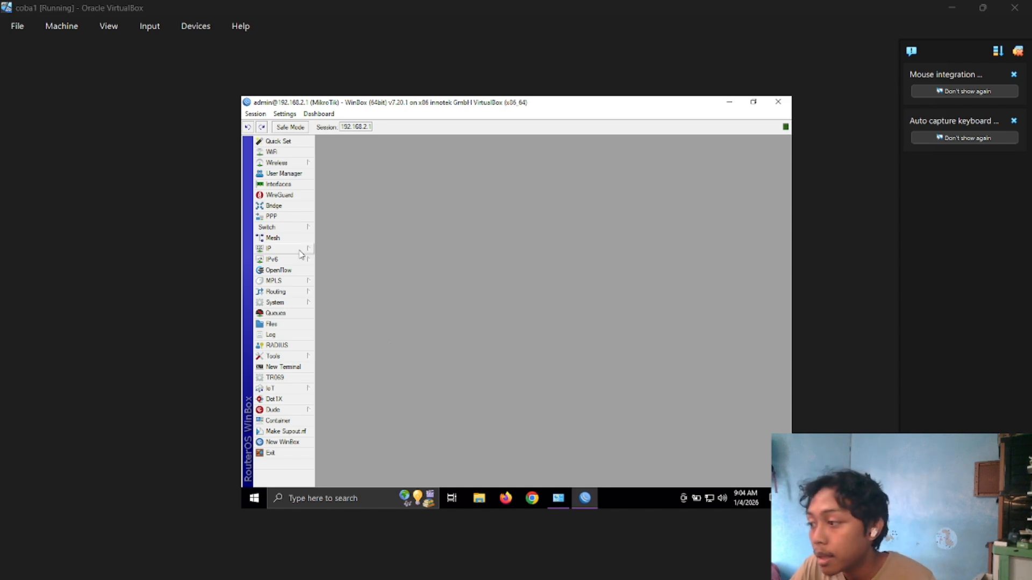
# Open the router's DHCP server list and start DHCP Setup with ether2 as the server interface.
pyautogui.click(299, 250)
pyautogui.click(329, 248)
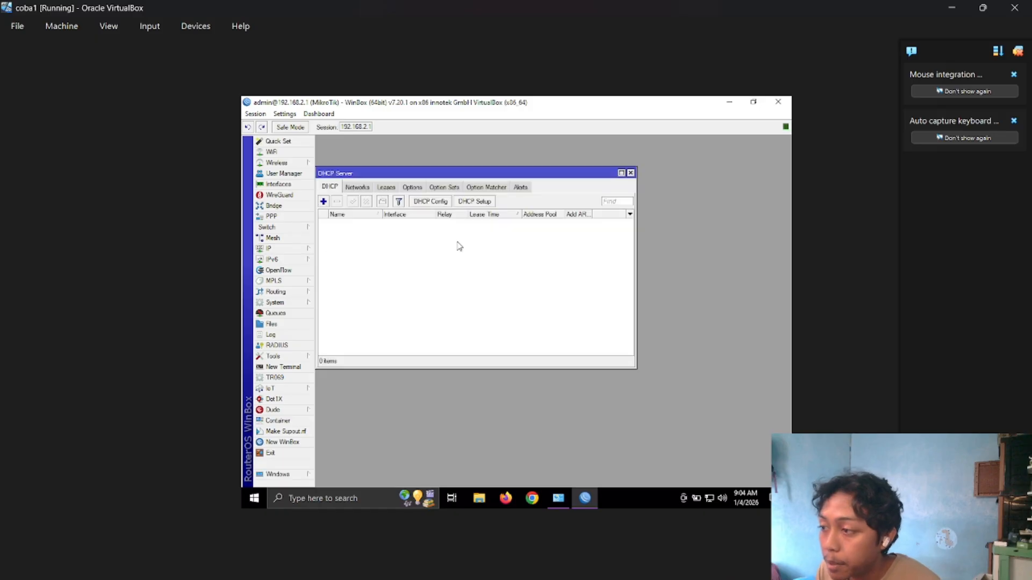
pyautogui.click(481, 204)
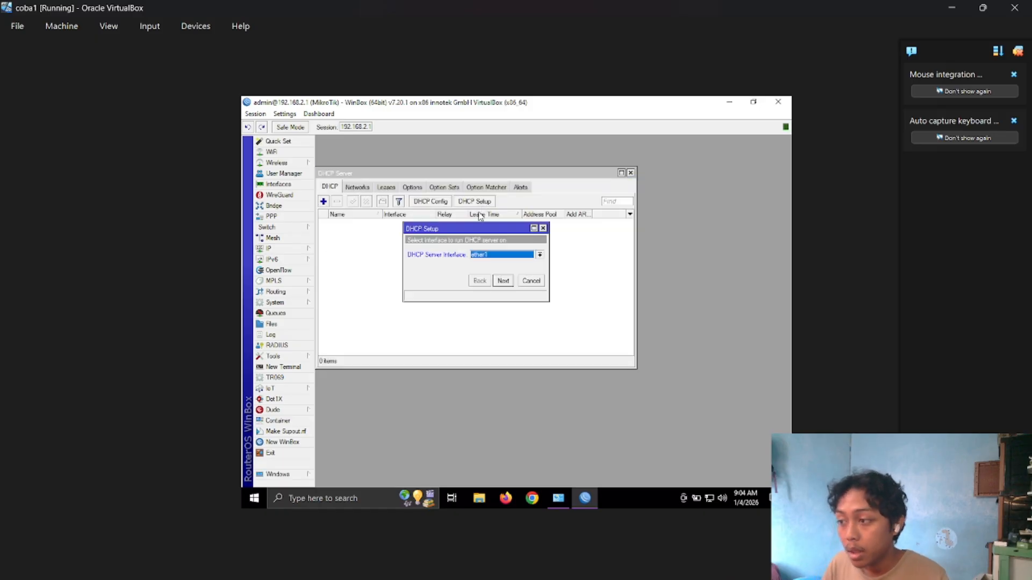
pyautogui.click(505, 255)
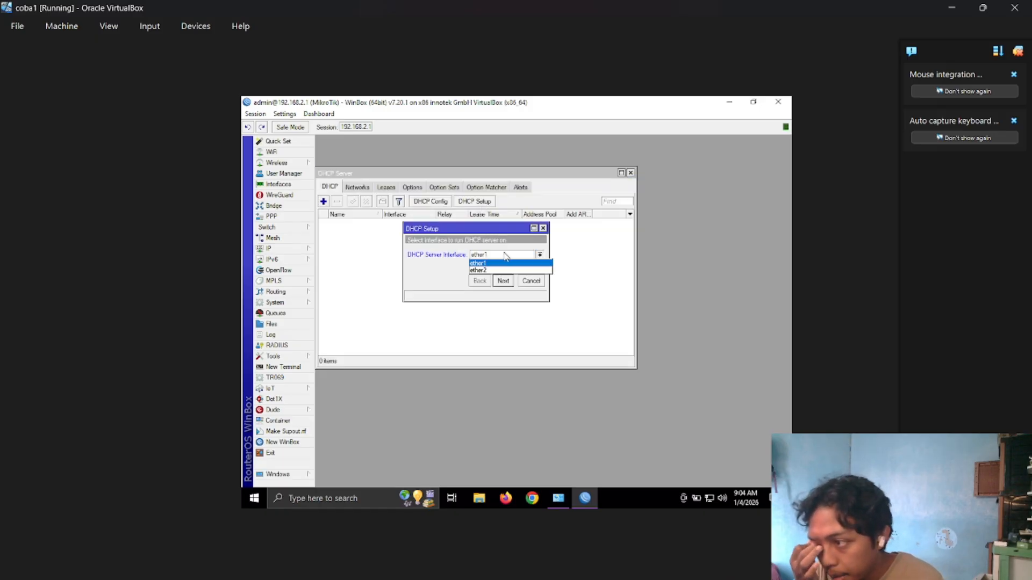
pyautogui.click(492, 269)
pyautogui.click(502, 281)
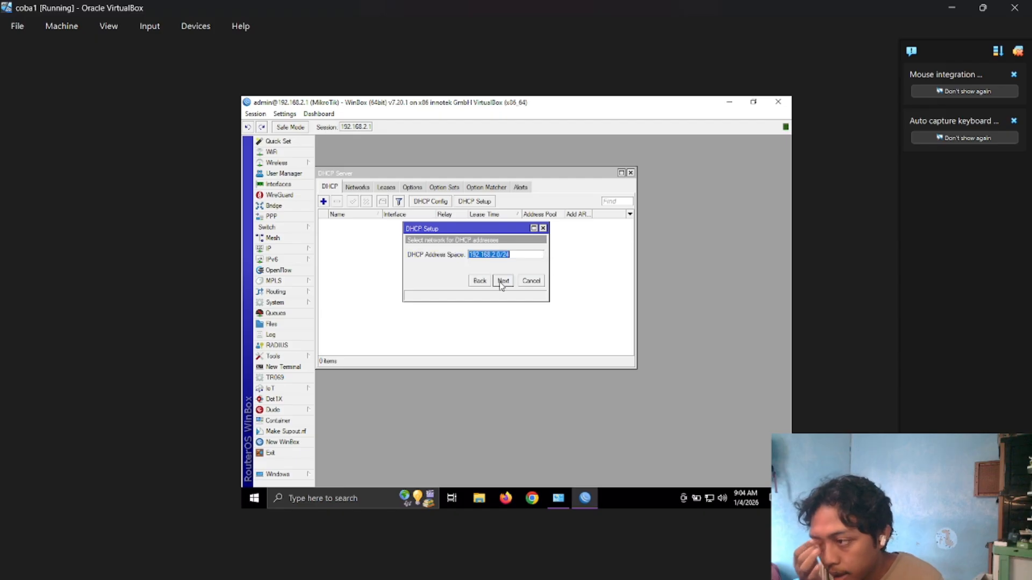
# Accept the 192.168.2.0/24 address space and gateway 192.168.2.1, and set the addresses to give out to 192.168.2.2-192.168.2.11.
pyautogui.click(503, 279)
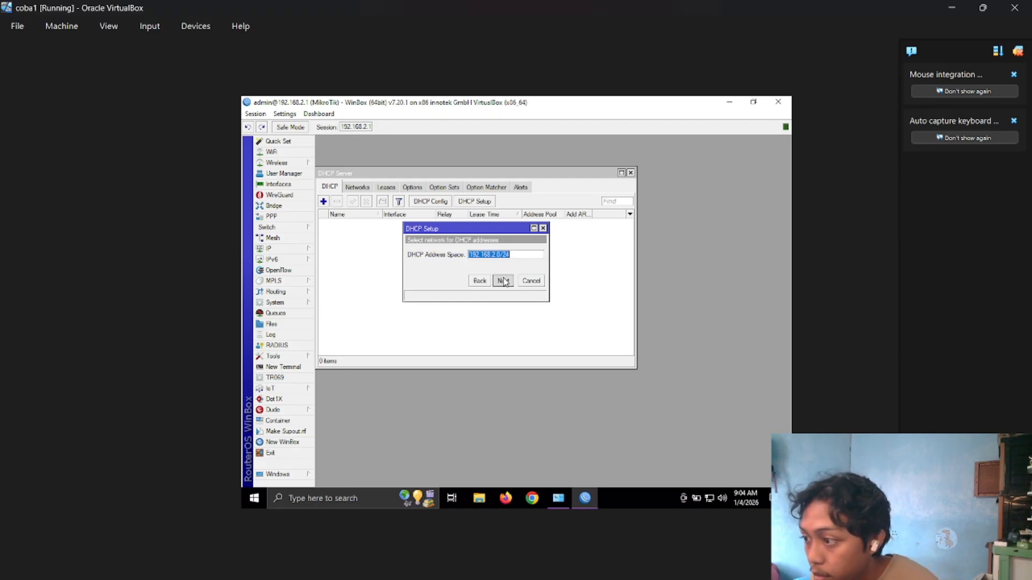
pyautogui.click(515, 255)
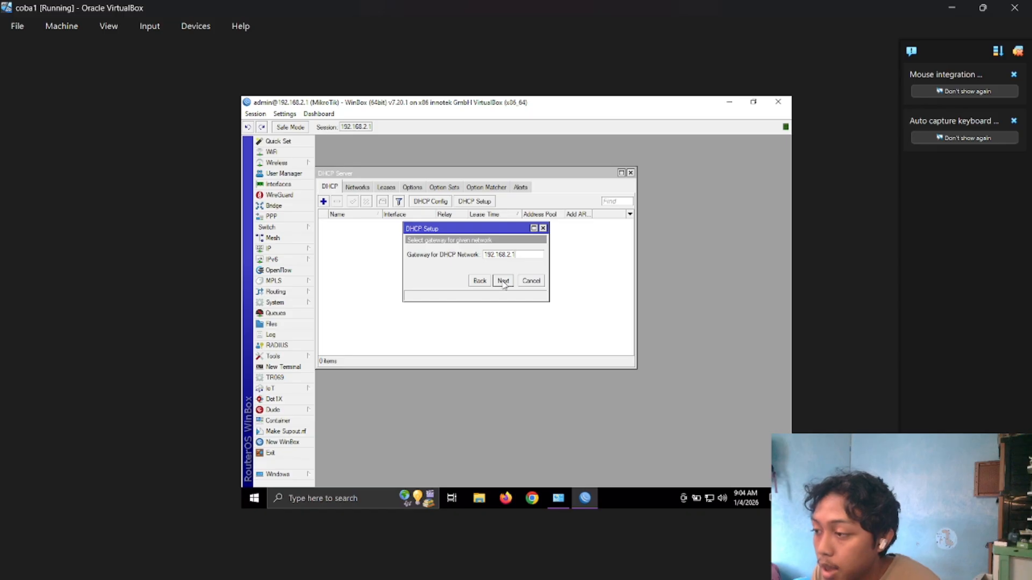
pyautogui.click(504, 281)
pyautogui.click(530, 253)
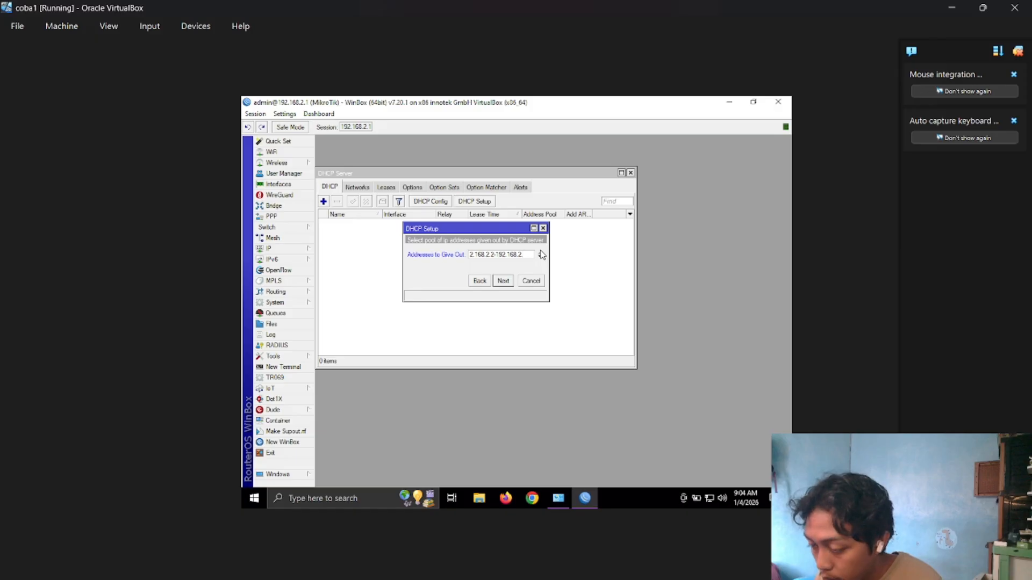
pyautogui.click(500, 281)
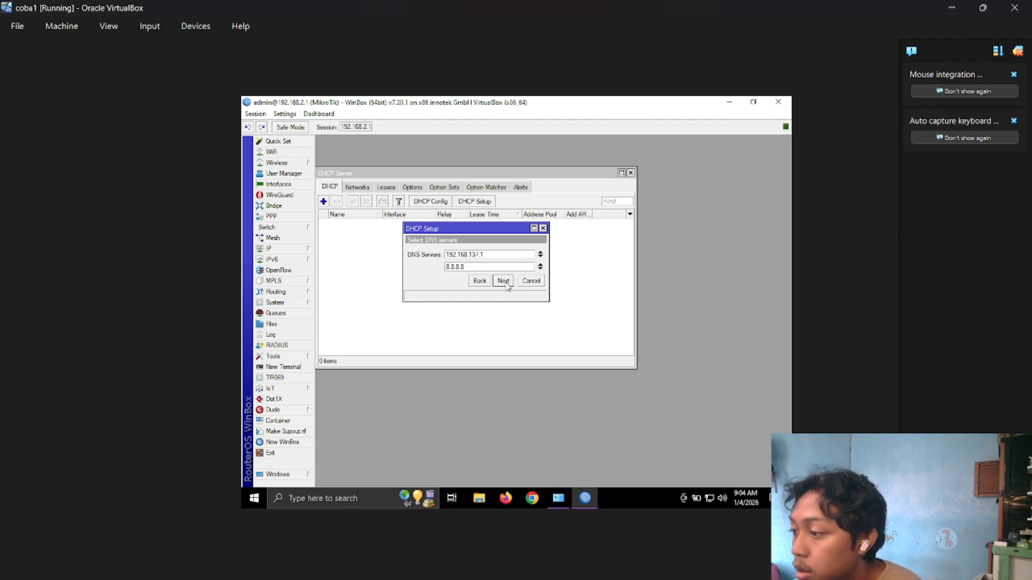
# Keep the offered DNS servers, set the lease time to 00:60:00, and finish the DHCP setup.
pyautogui.click(503, 281)
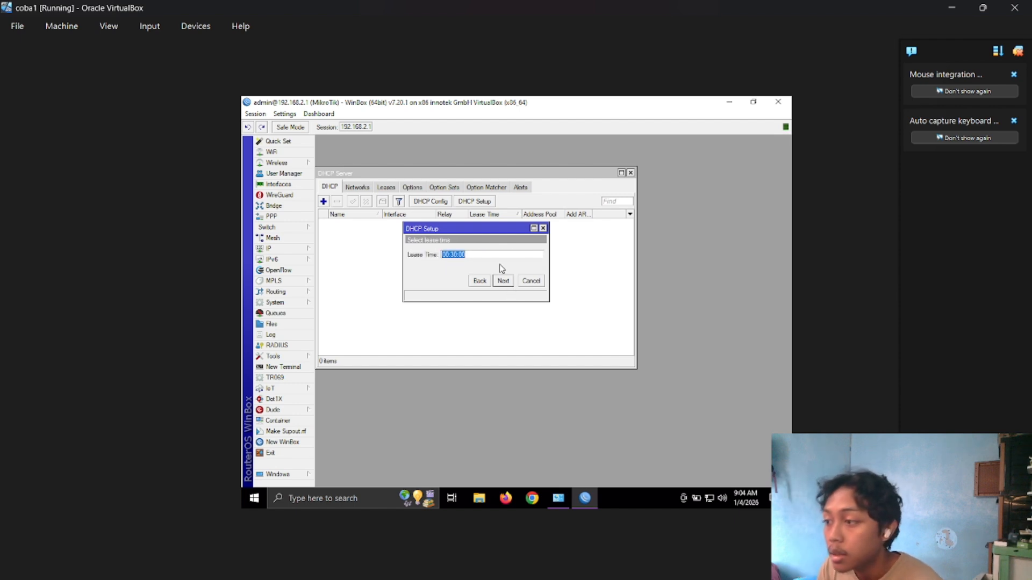
pyautogui.click(461, 252)
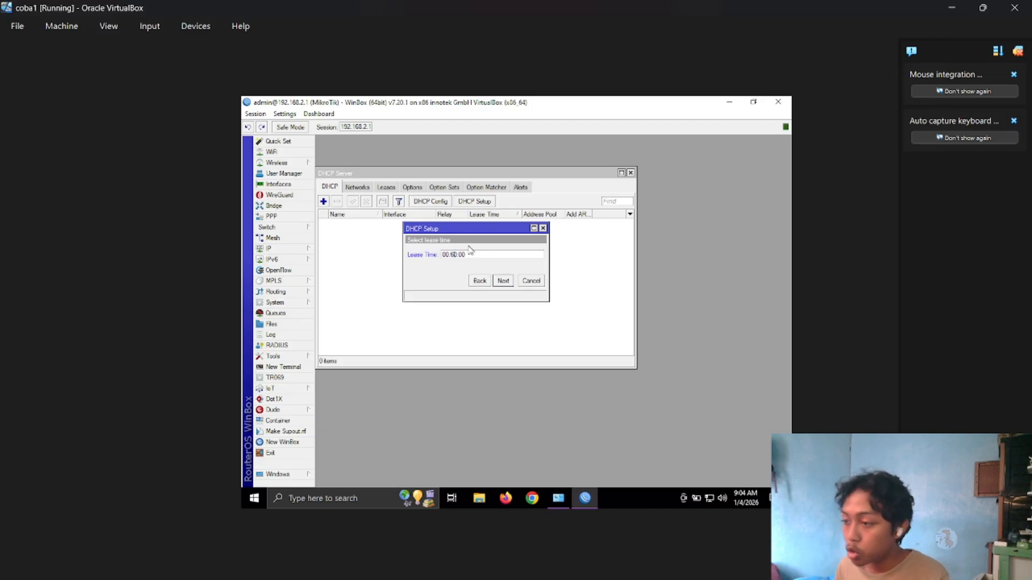
pyautogui.click(501, 280)
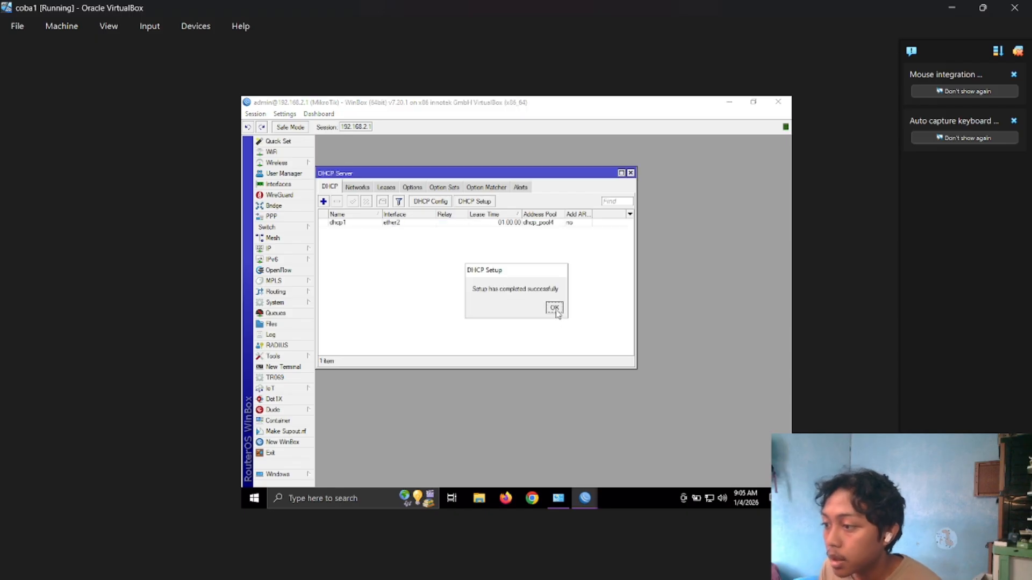
pyautogui.click(557, 311)
# Switch to Network Connections and set the Ethernet adapter's IPv4 properties to obtain an IP address automatically.
pyautogui.click(565, 494)
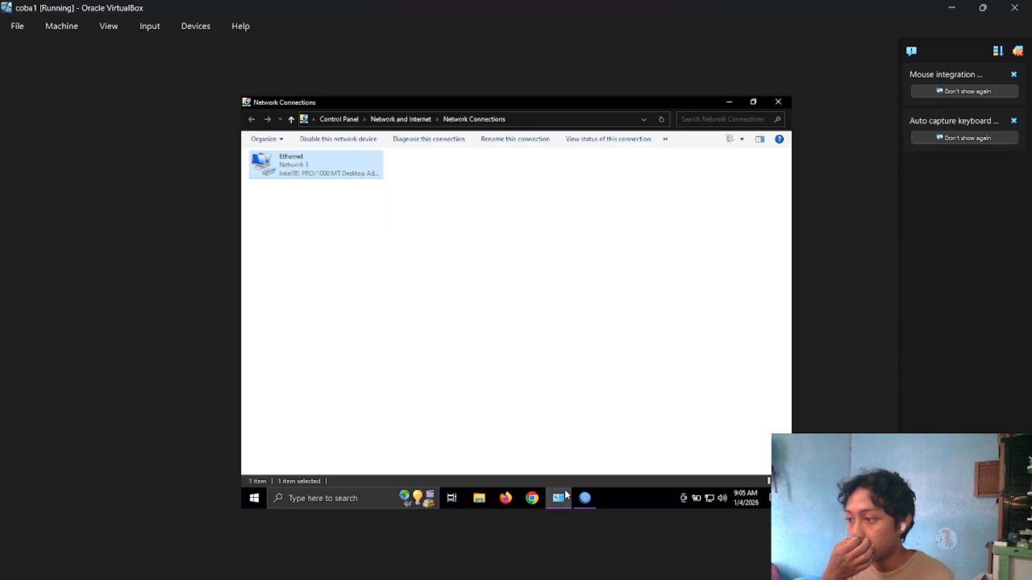
pyautogui.doubleClick(346, 177)
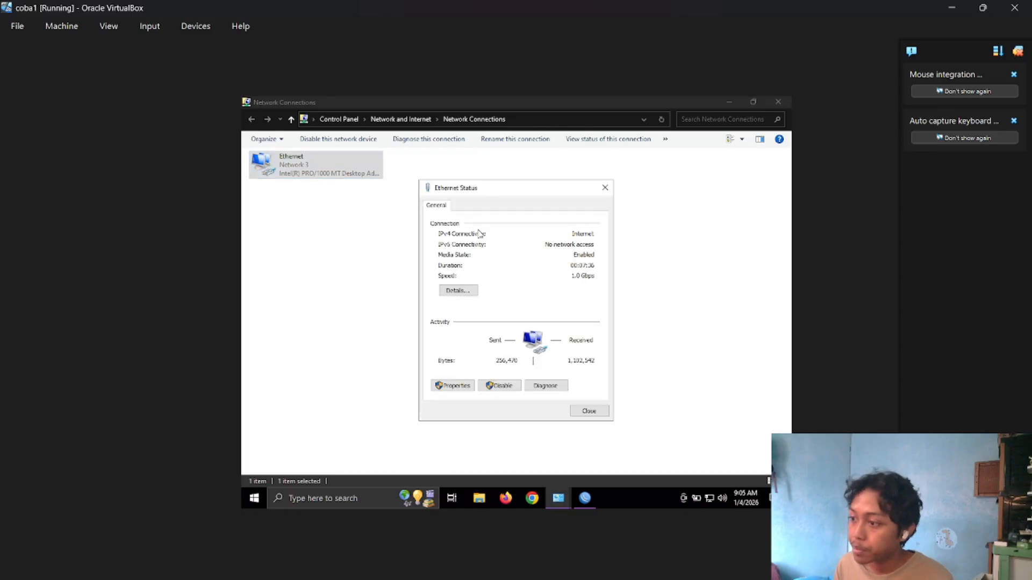
pyautogui.click(450, 384)
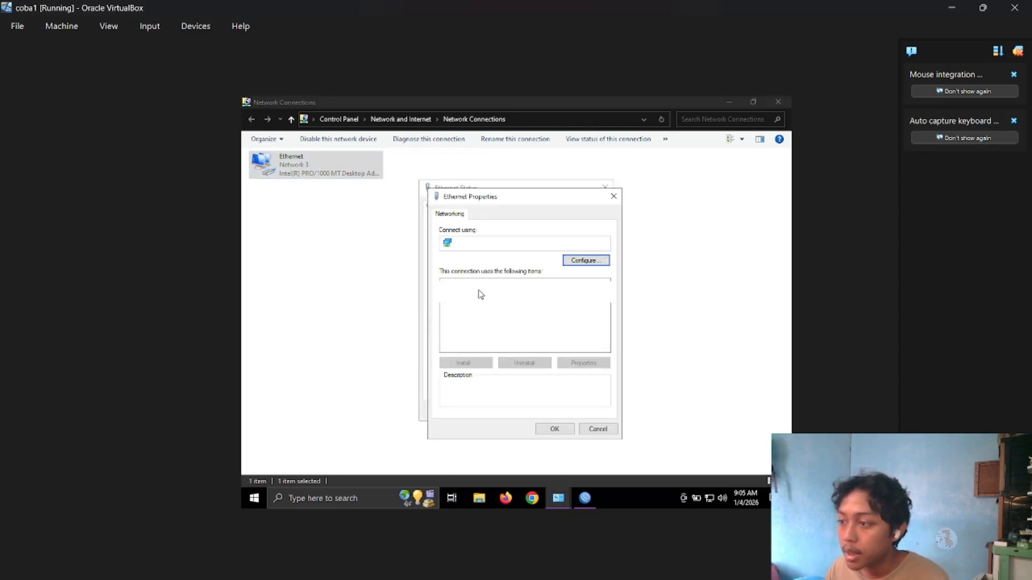
pyautogui.doubleClick(482, 310)
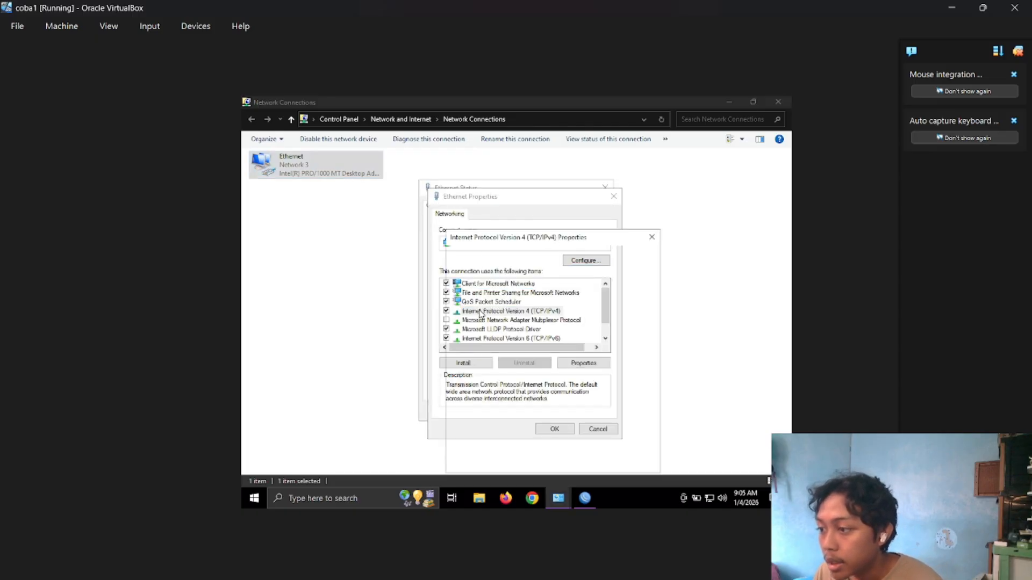
pyautogui.click(528, 304)
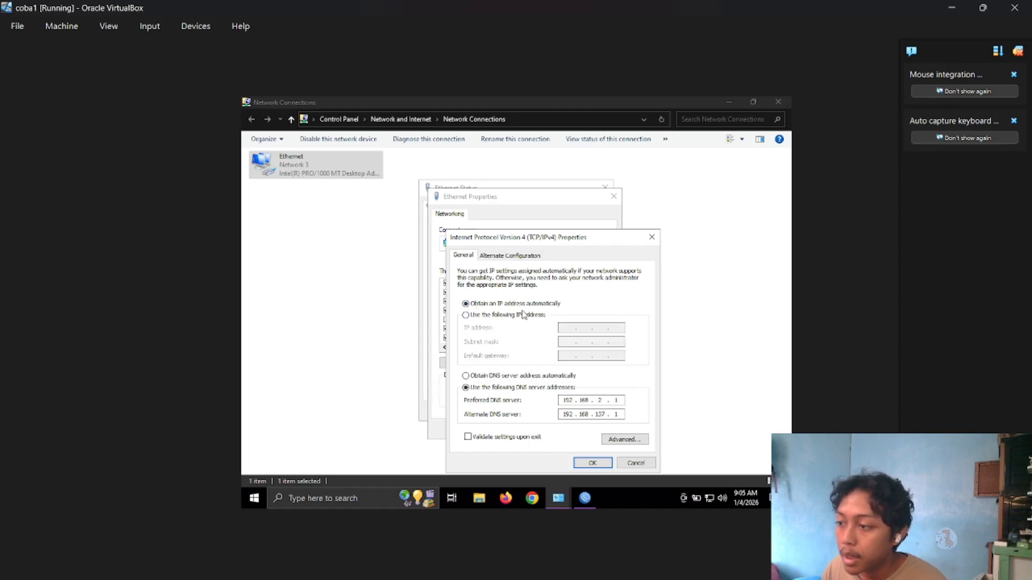
pyautogui.click(593, 463)
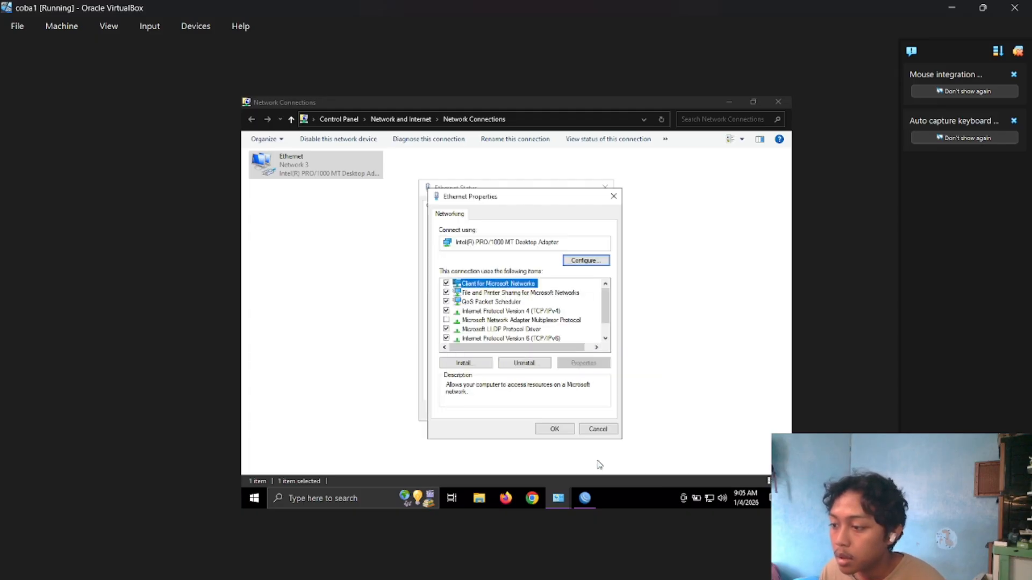
pyautogui.click(554, 427)
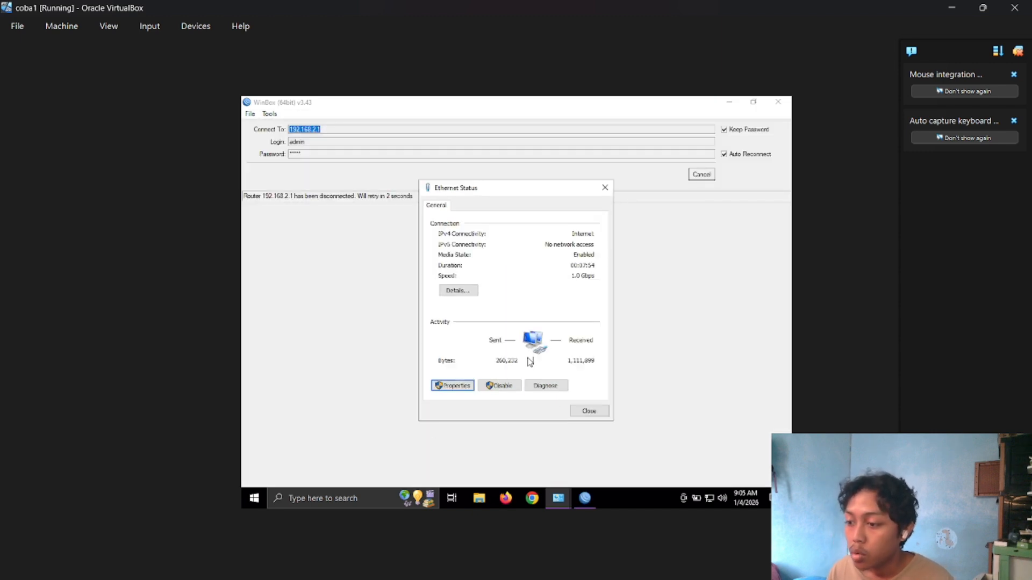
# Examine the Ethernet connection details for the IPv4 address and lease assigned by the DHCP server.
pyautogui.click(459, 290)
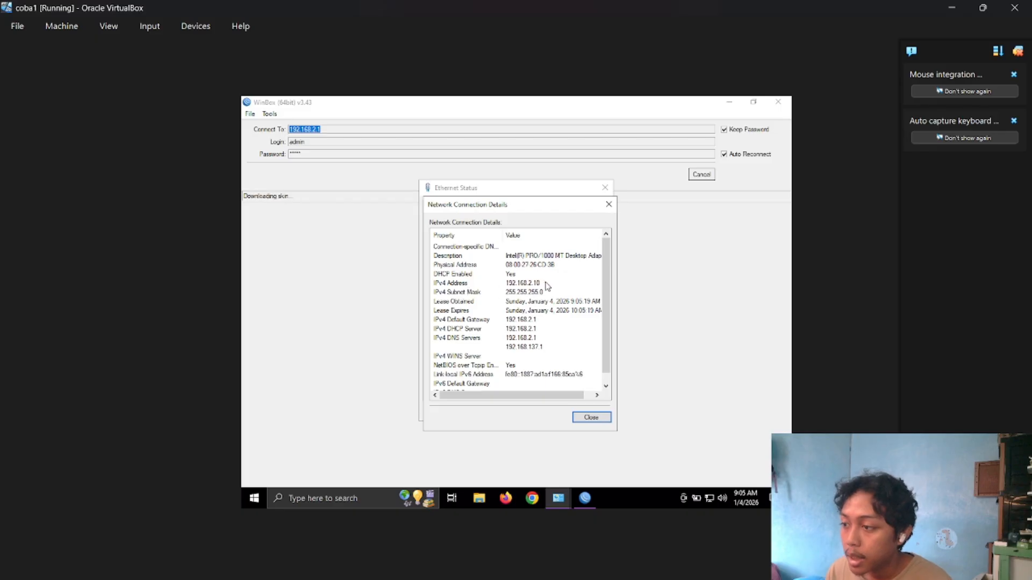
pyautogui.click(540, 283)
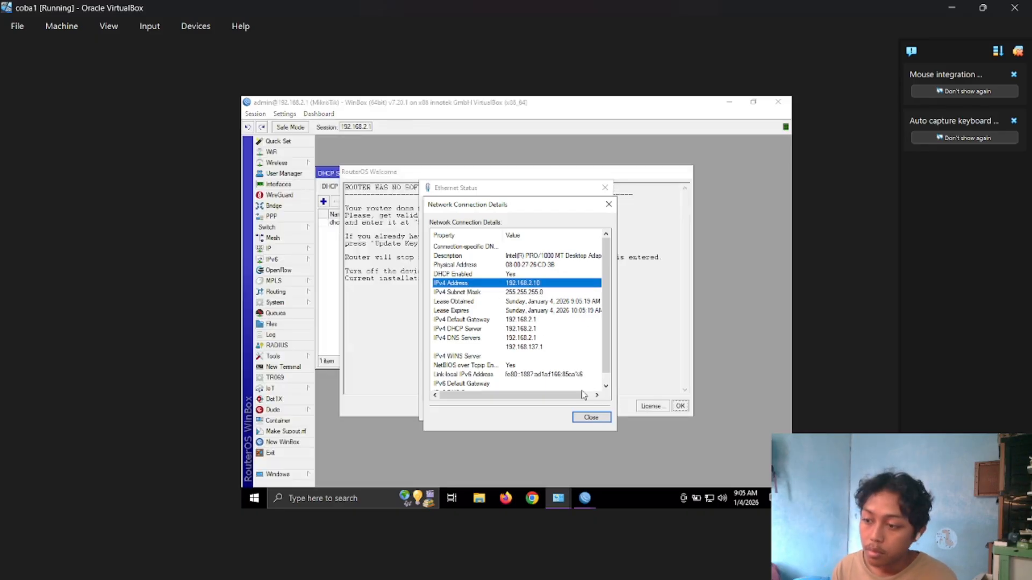
pyautogui.click(589, 418)
pyautogui.click(458, 291)
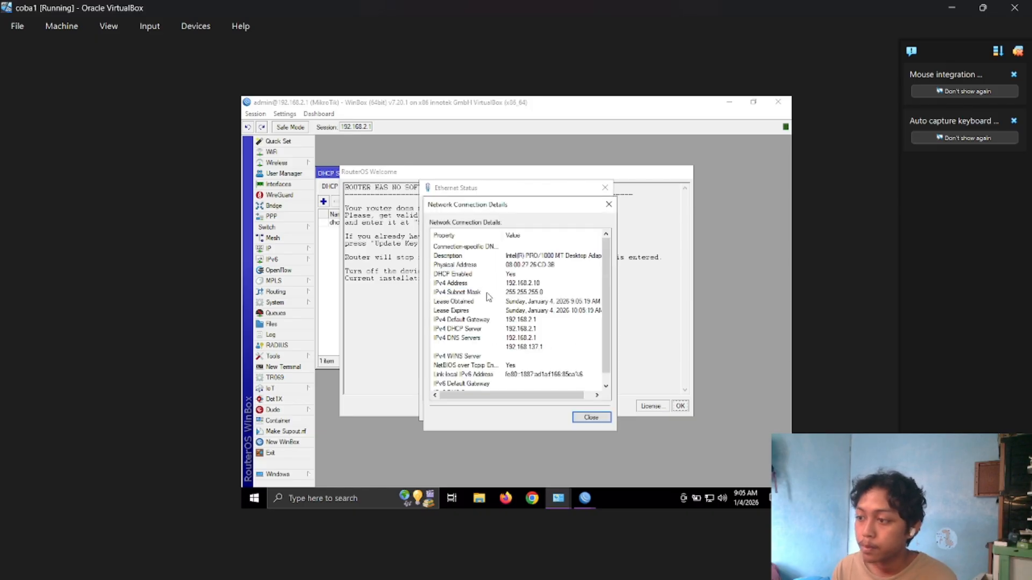
pyautogui.click(535, 284)
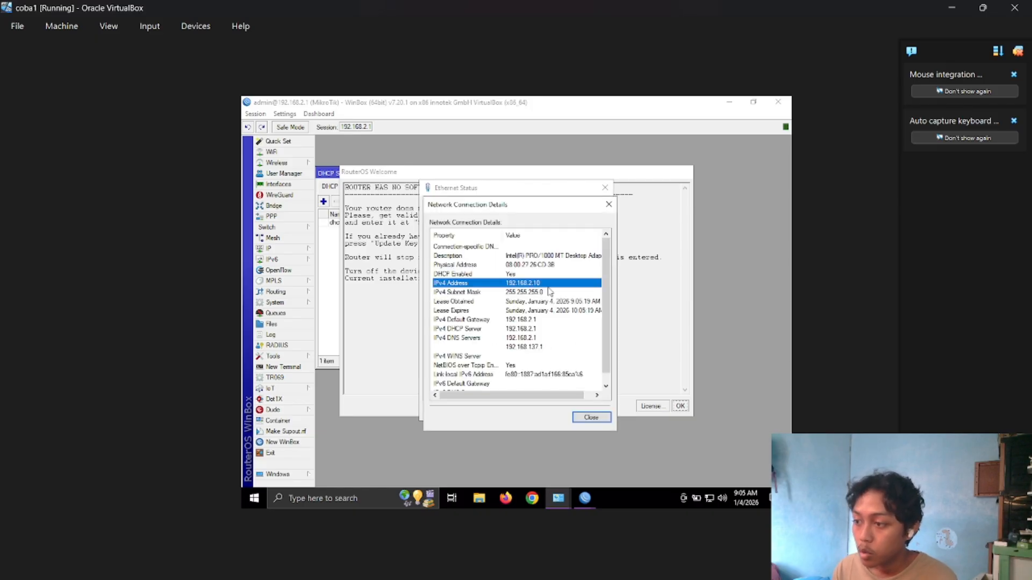
pyautogui.click(590, 418)
pyautogui.click(588, 414)
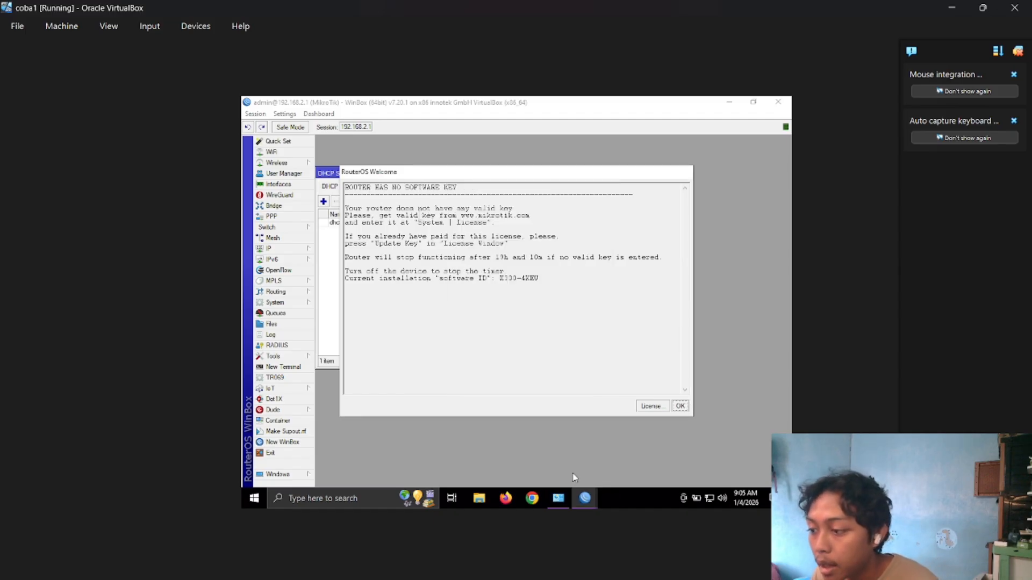
pyautogui.click(558, 498)
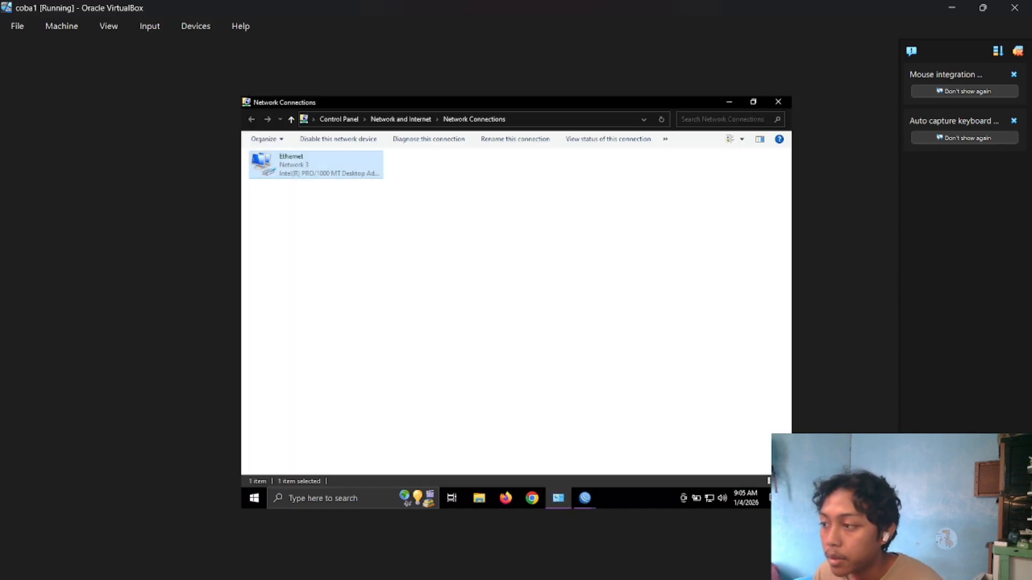
pyautogui.doubleClick(340, 174)
pyautogui.click(460, 294)
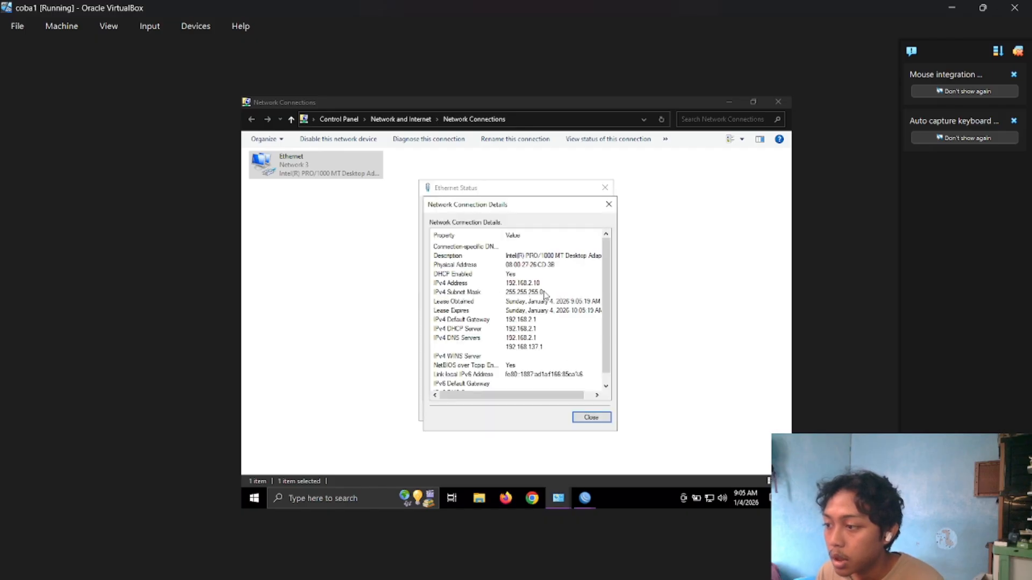
pyautogui.click(590, 418)
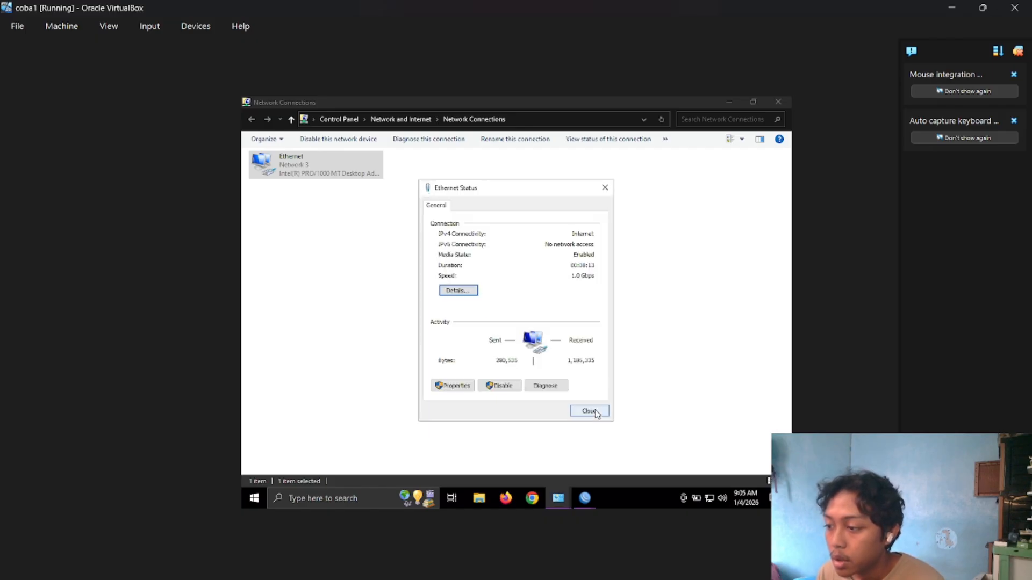
pyautogui.click(595, 413)
# Switch back to the WinBox router session and dismiss the RouterOS Welcome notice.
pyautogui.moveTo(585, 498)
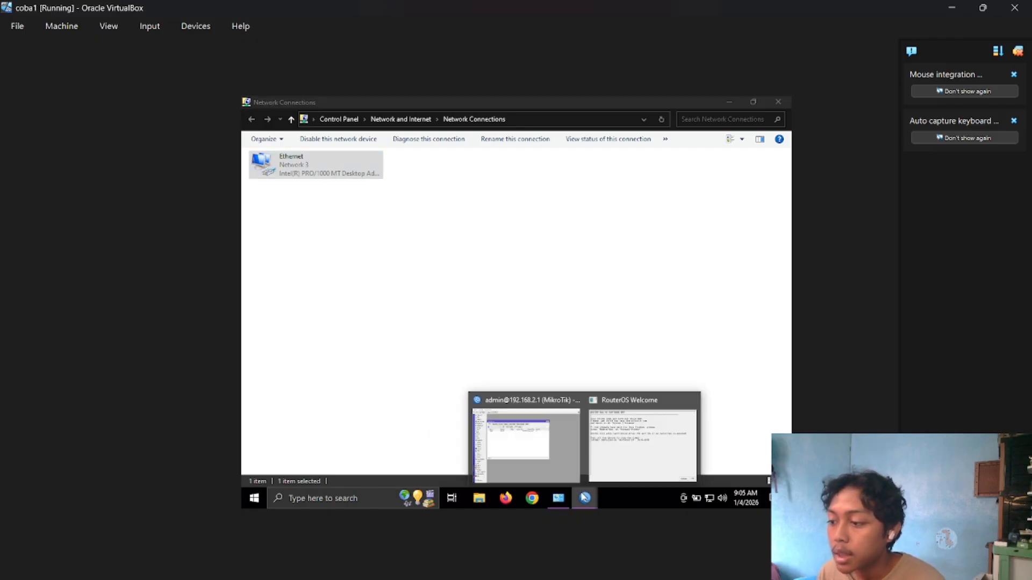
pyautogui.click(558, 457)
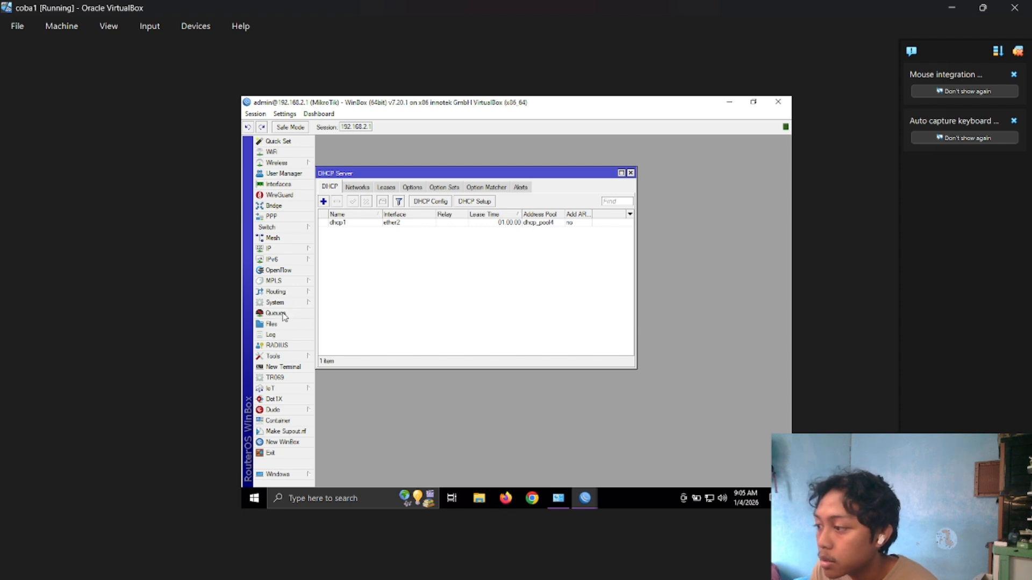
pyautogui.click(559, 495)
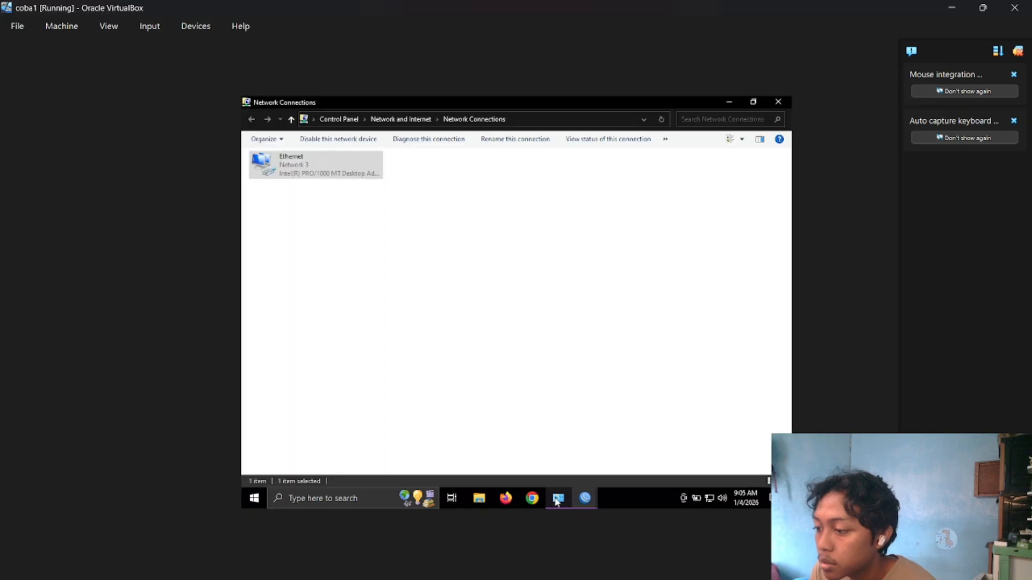
pyautogui.moveTo(585, 498)
pyautogui.click(650, 425)
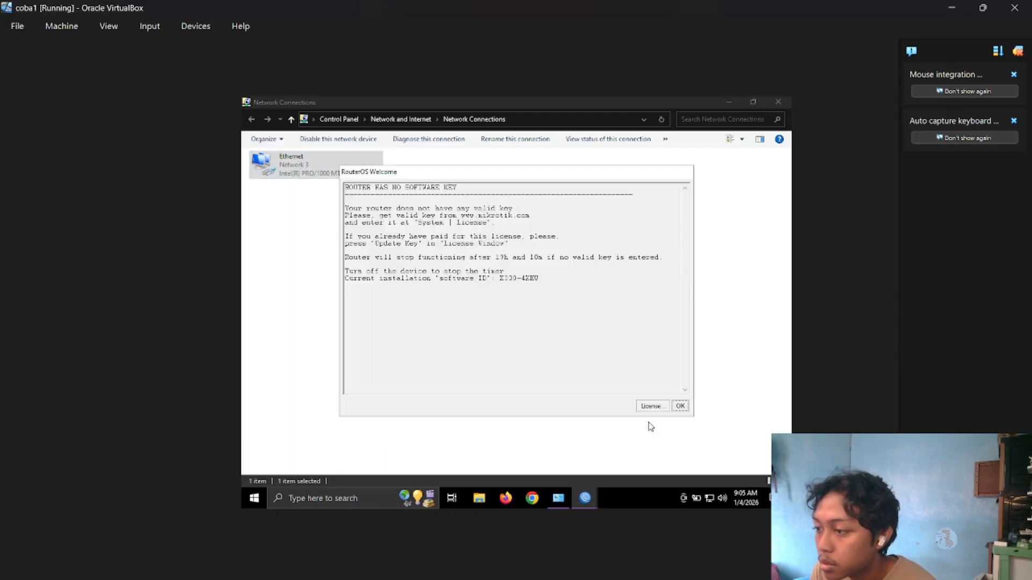
pyautogui.click(678, 408)
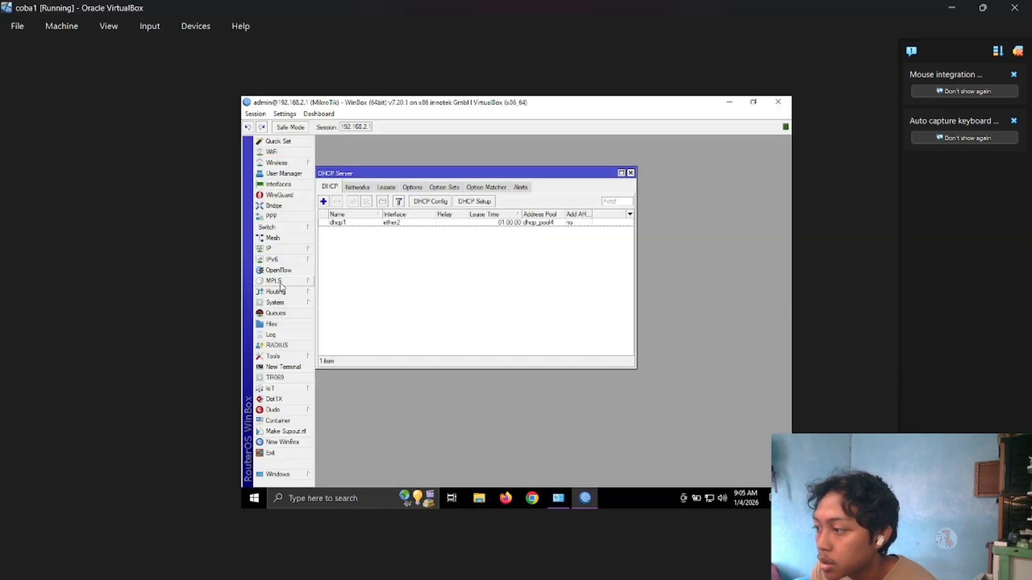
# Start a new simple queue in the router's queue list and select its target address for replacement.
pyautogui.click(275, 313)
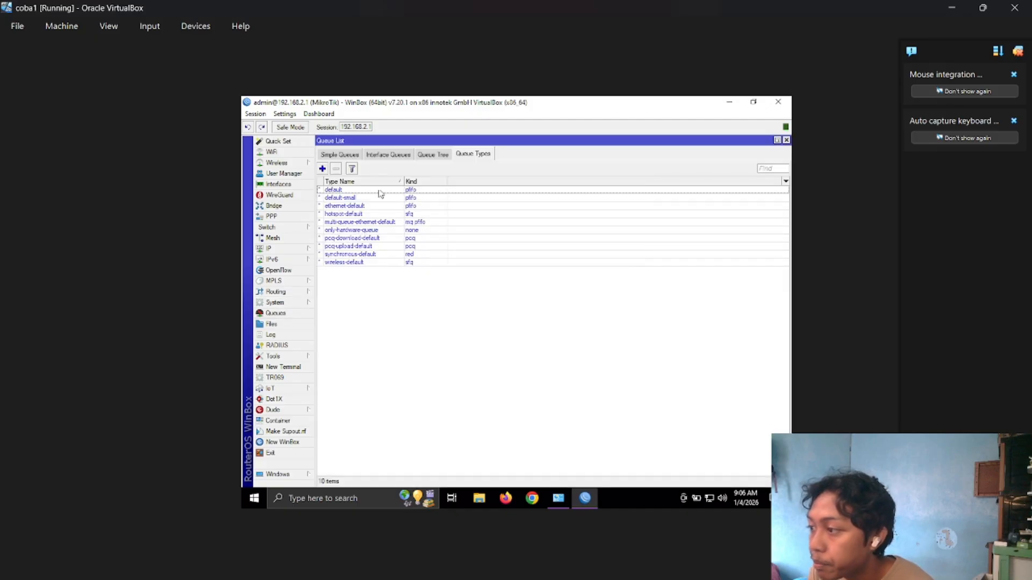
pyautogui.click(340, 154)
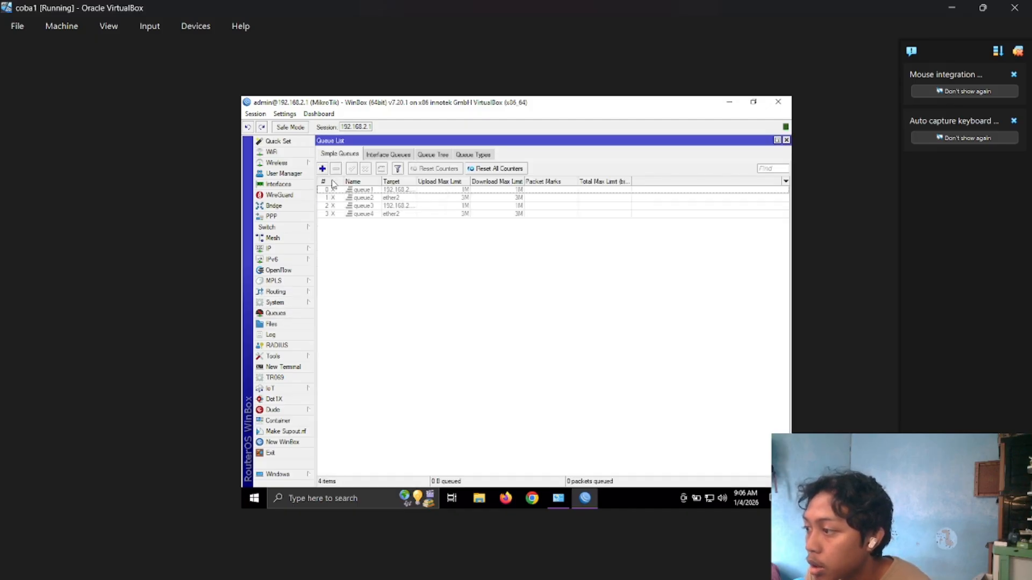
pyautogui.click(323, 169)
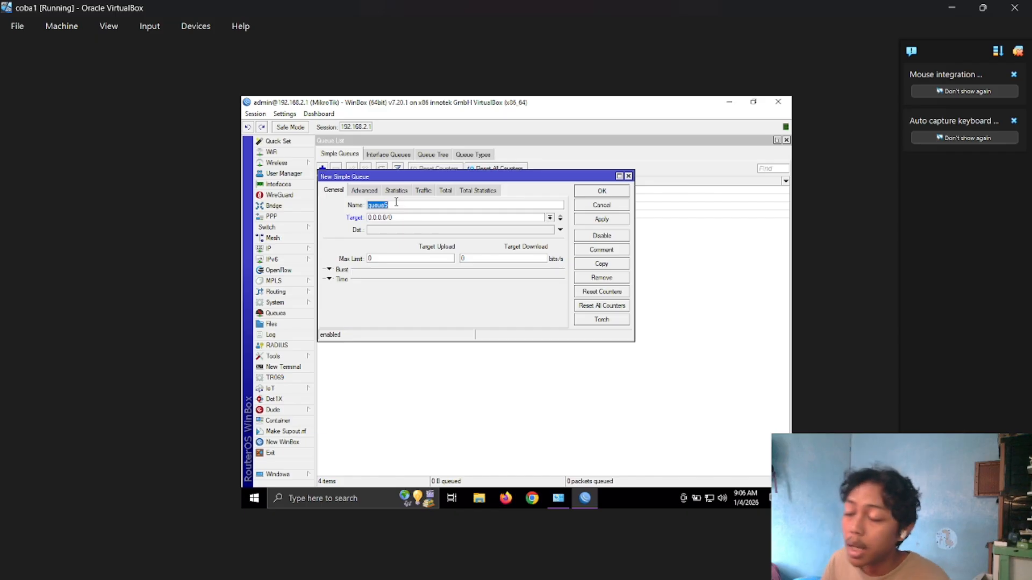
pyautogui.click(400, 217)
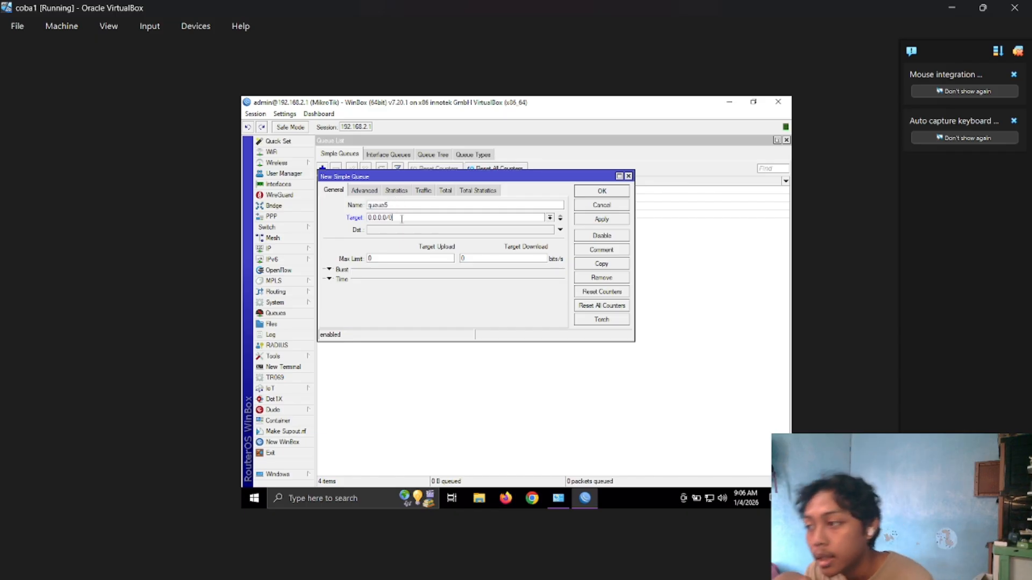
pyautogui.doubleClick(401, 218)
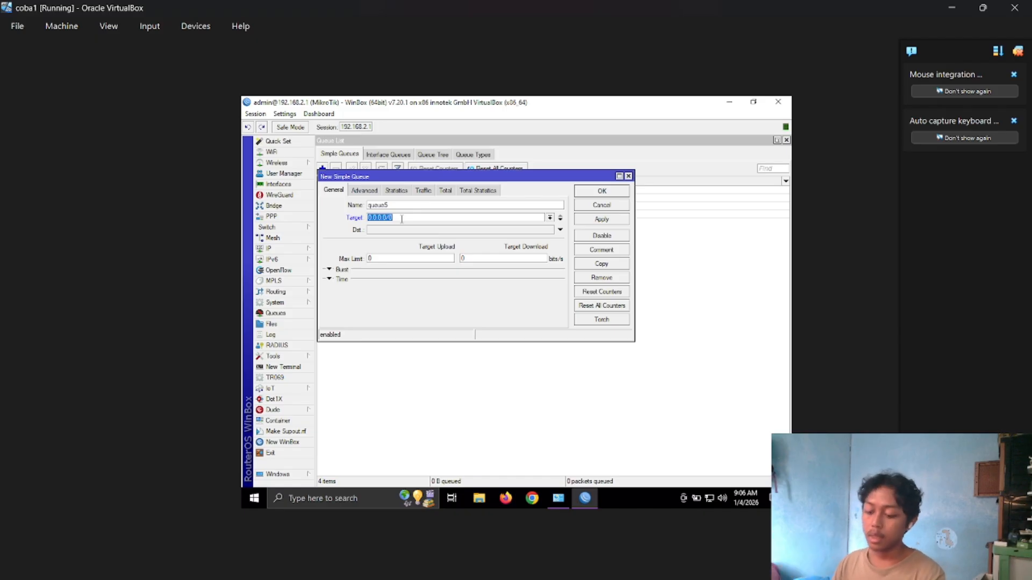
# Look up the client's IPv4 address in the Ethernet connection details in Network Connections.
pyautogui.click(558, 498)
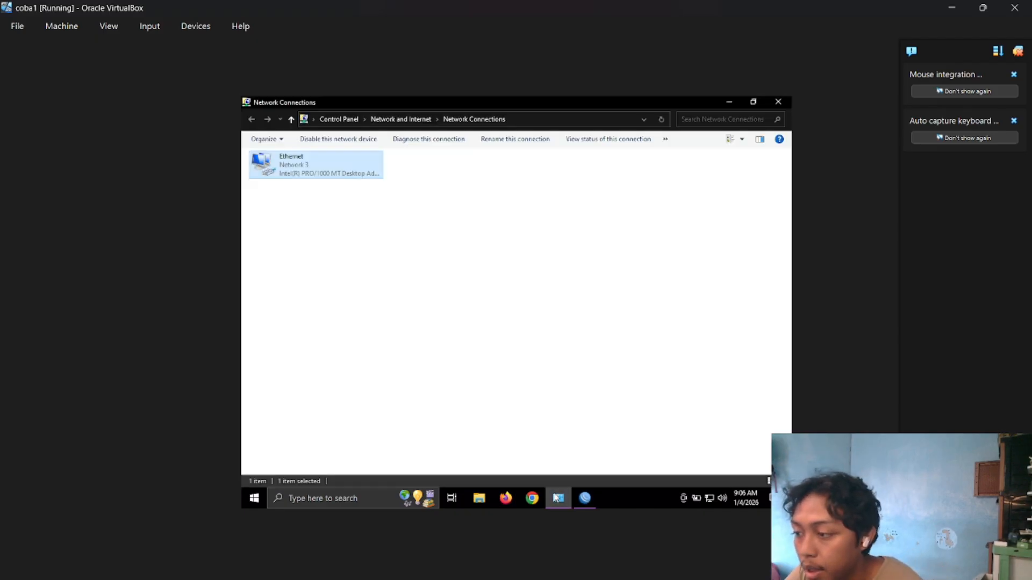
pyautogui.doubleClick(306, 178)
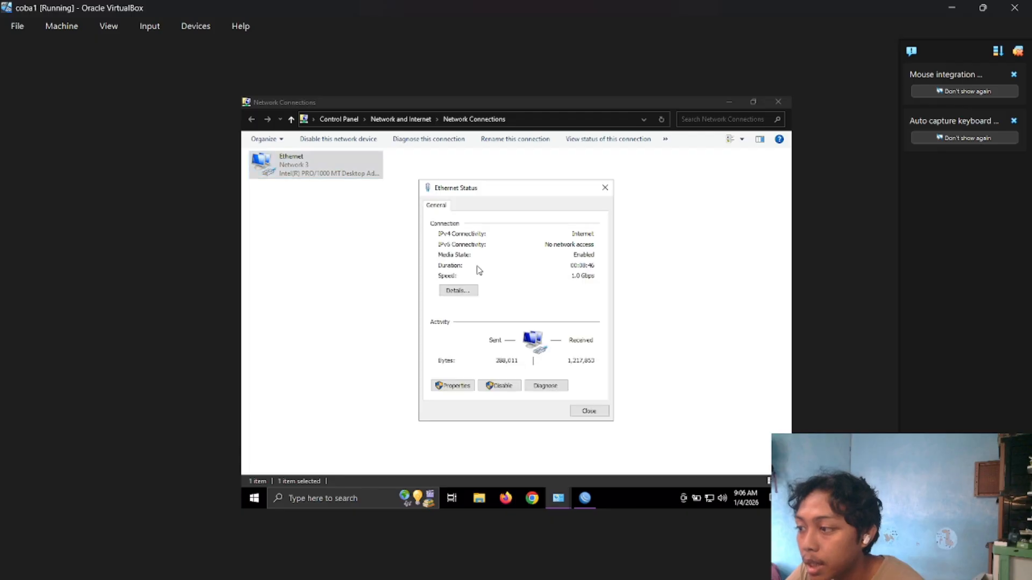
pyautogui.click(470, 294)
pyautogui.click(535, 284)
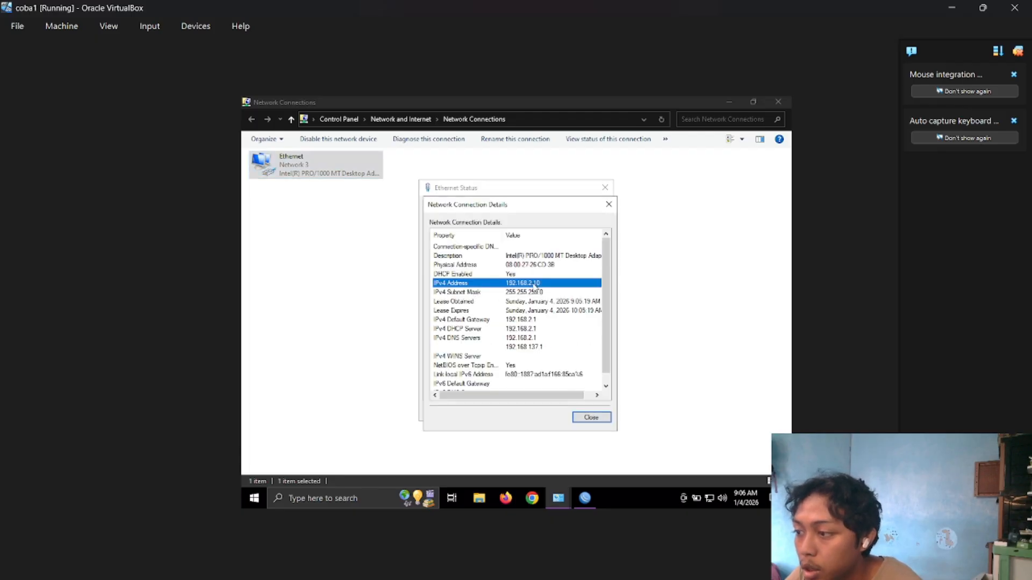
# Switch to WinBox and add the simple queue with target 192.168.2.10 and 1M upload and download max limits.
pyautogui.click(585, 497)
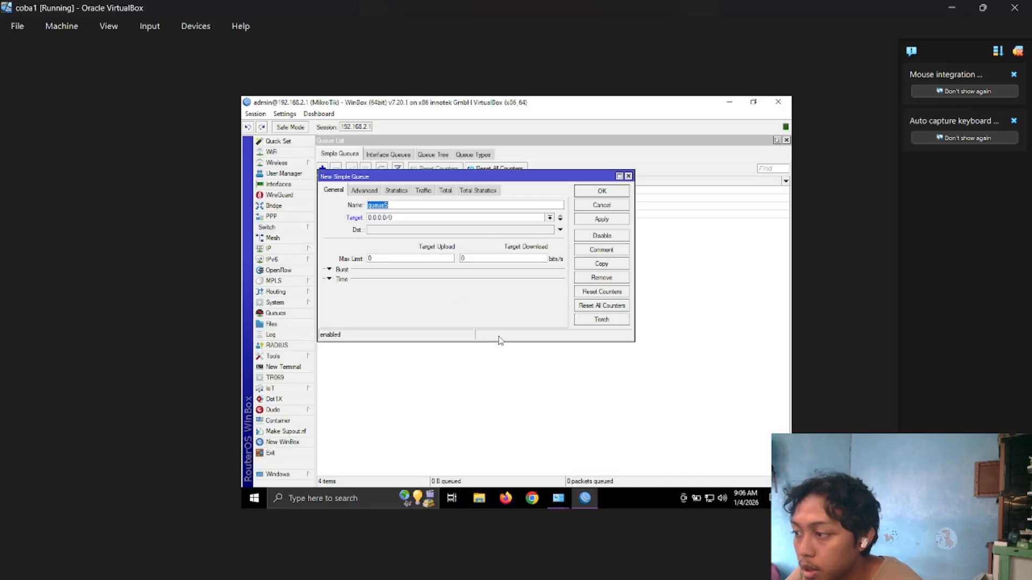
pyautogui.click(454, 217)
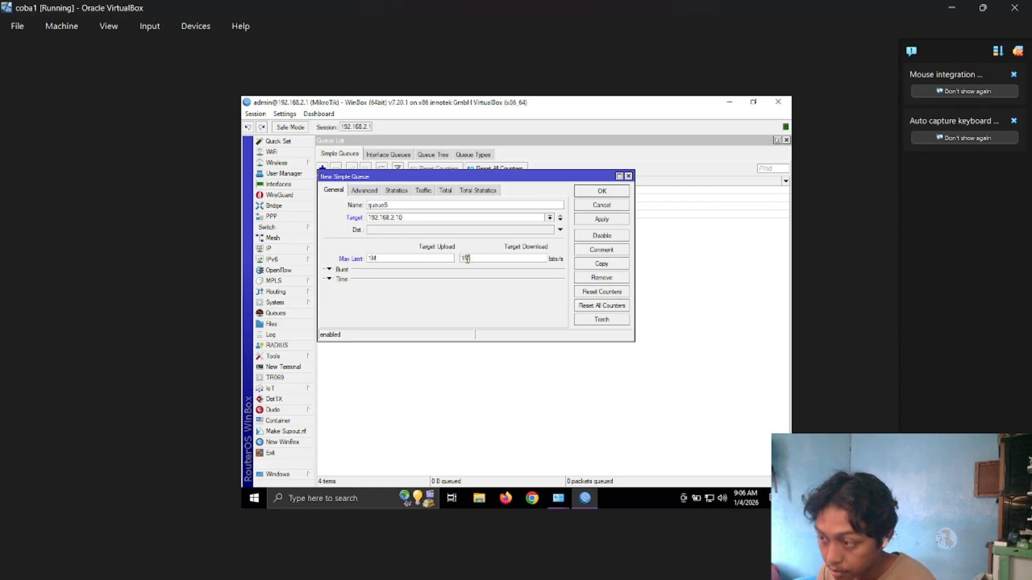
pyautogui.click(589, 221)
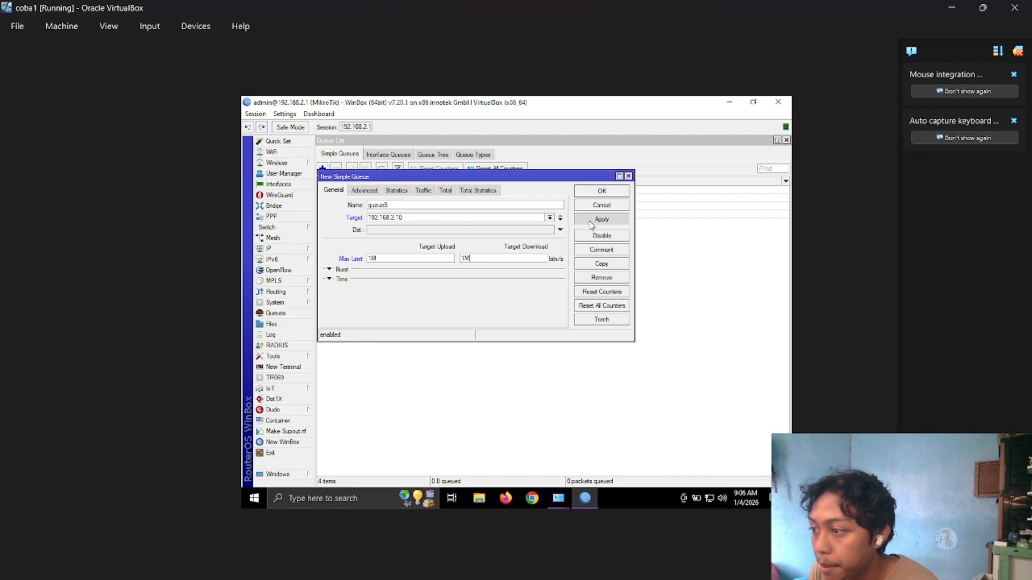
pyautogui.click(601, 192)
# Open Firefox, decline making it the default browser, and search the web for SPEED TEST.
pyautogui.click(505, 498)
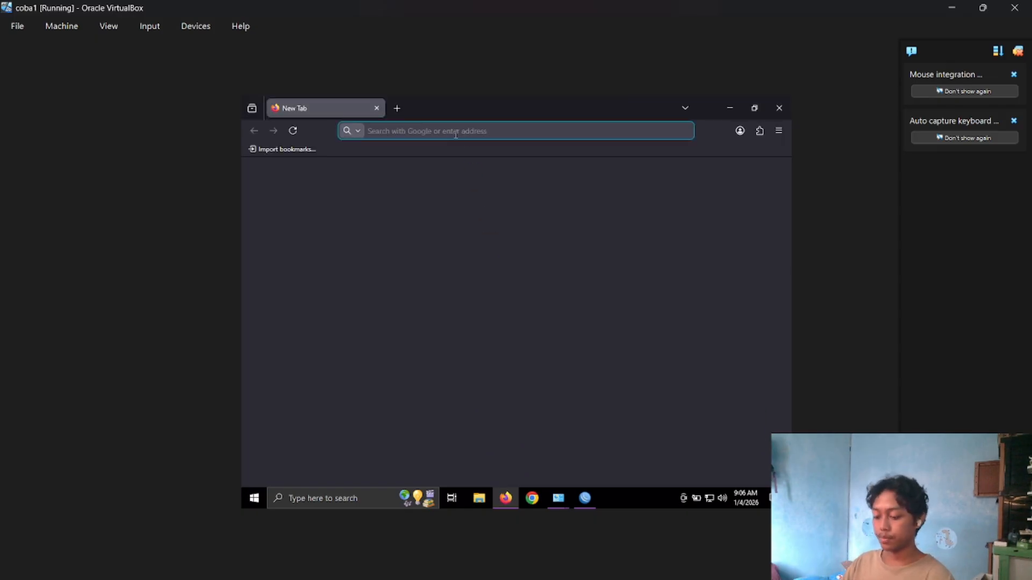
pyautogui.write('SPEE')
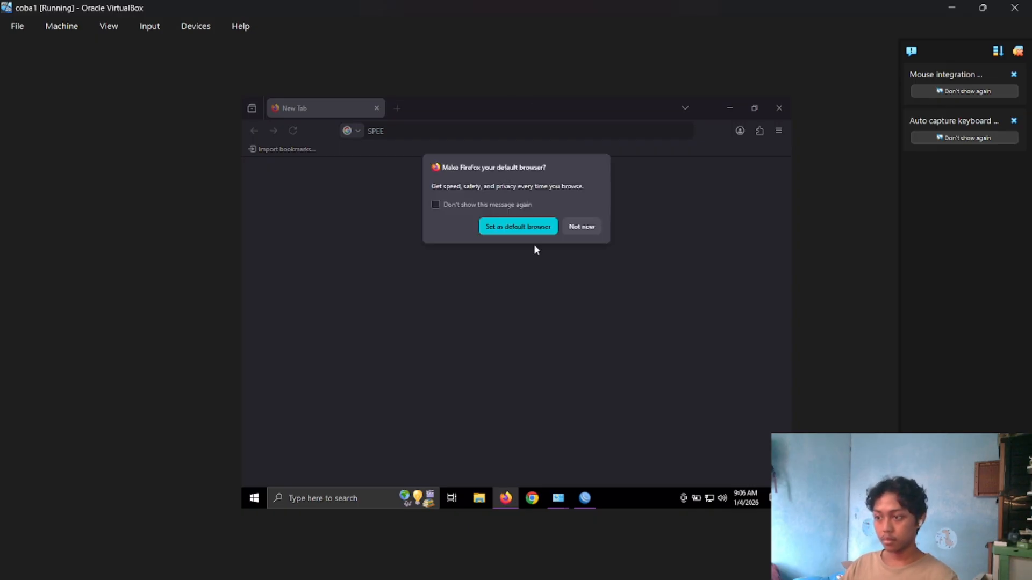
pyautogui.click(569, 229)
pyautogui.write('D TEST')
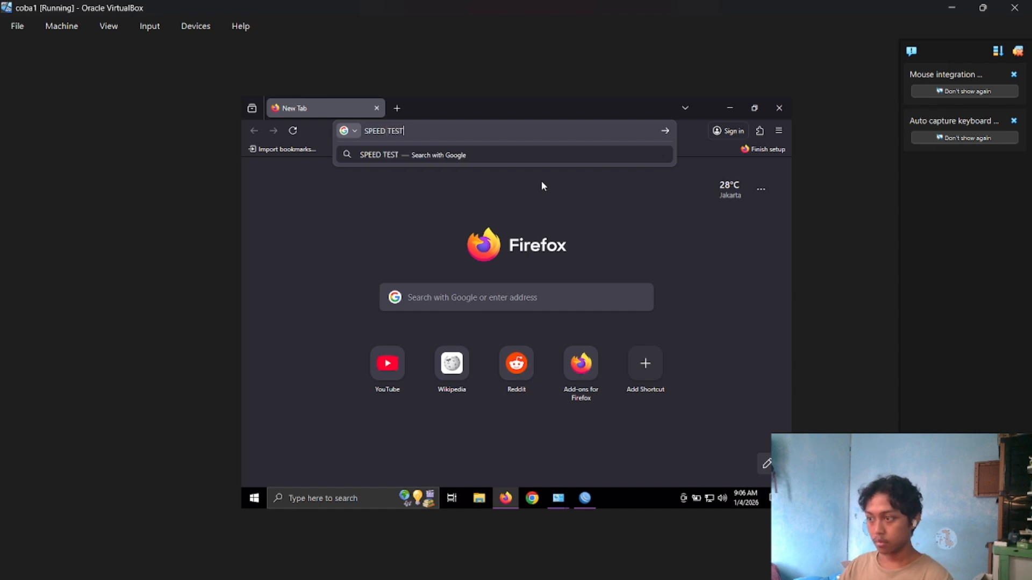
pyautogui.click(541, 183)
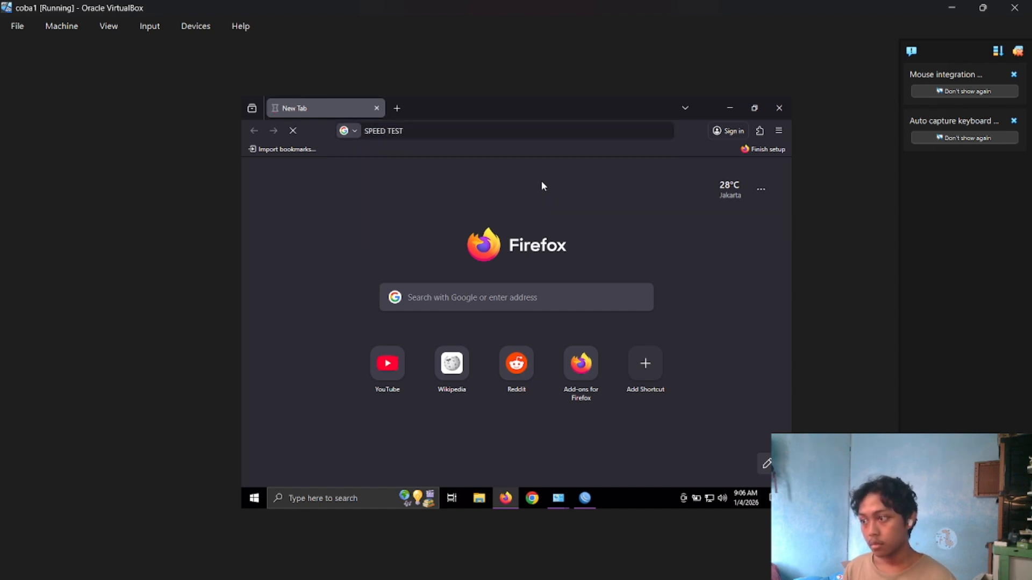
# Disable queue5 in WinBox and run Google's internet speed test in Firefox without the bandwidth limit.
pyautogui.click(596, 493)
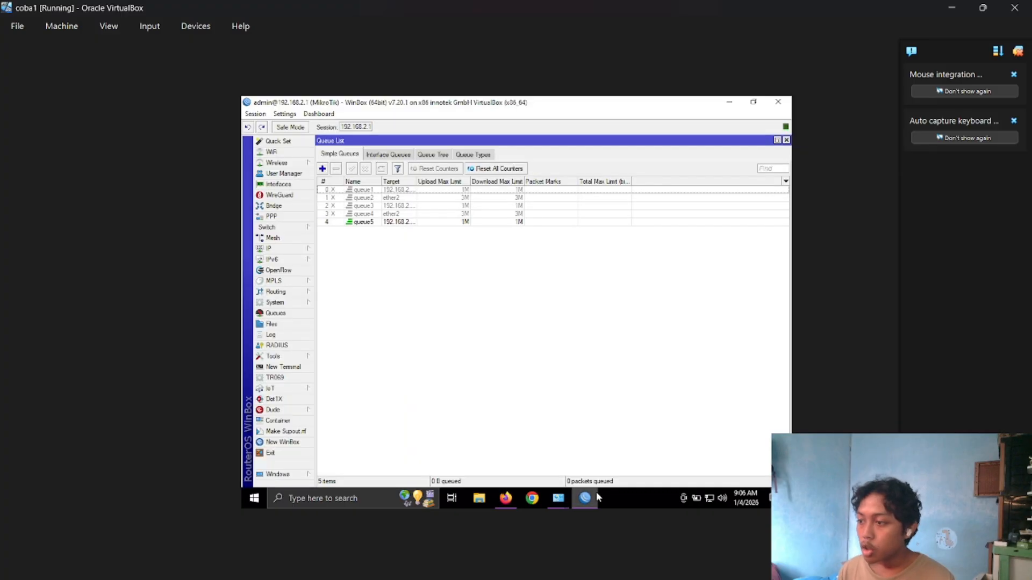
pyautogui.click(438, 223)
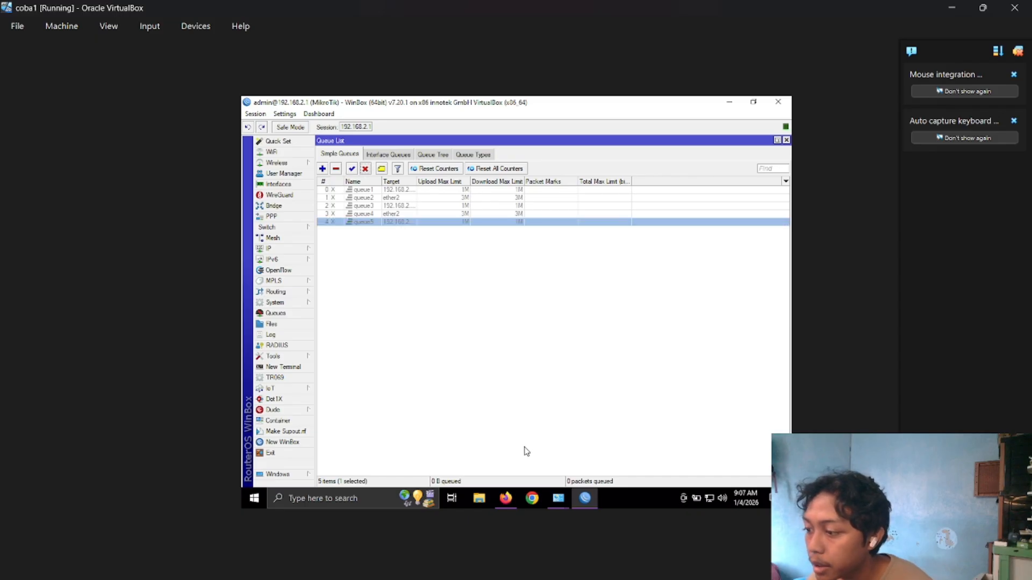
pyautogui.click(506, 498)
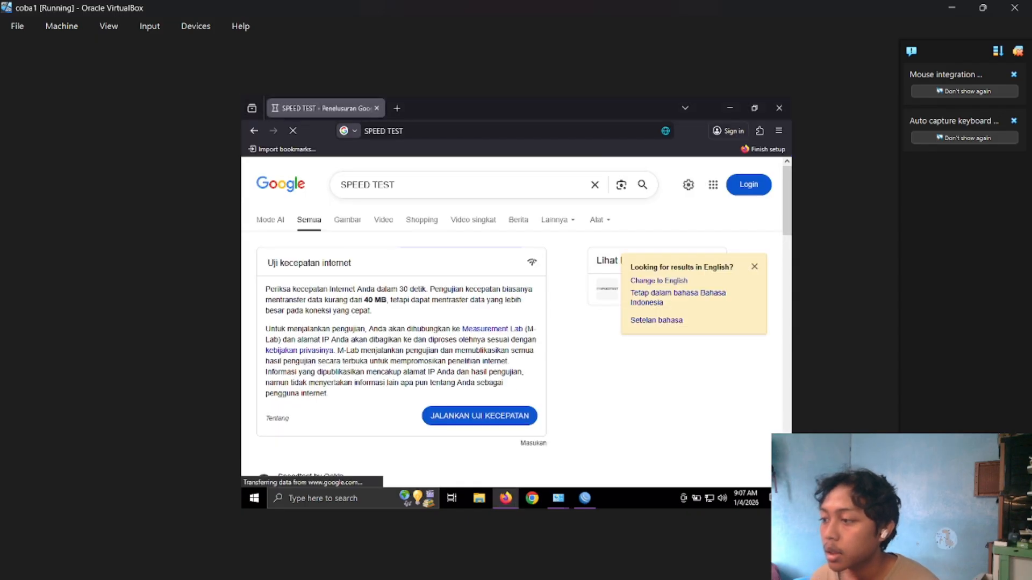
pyautogui.click(486, 417)
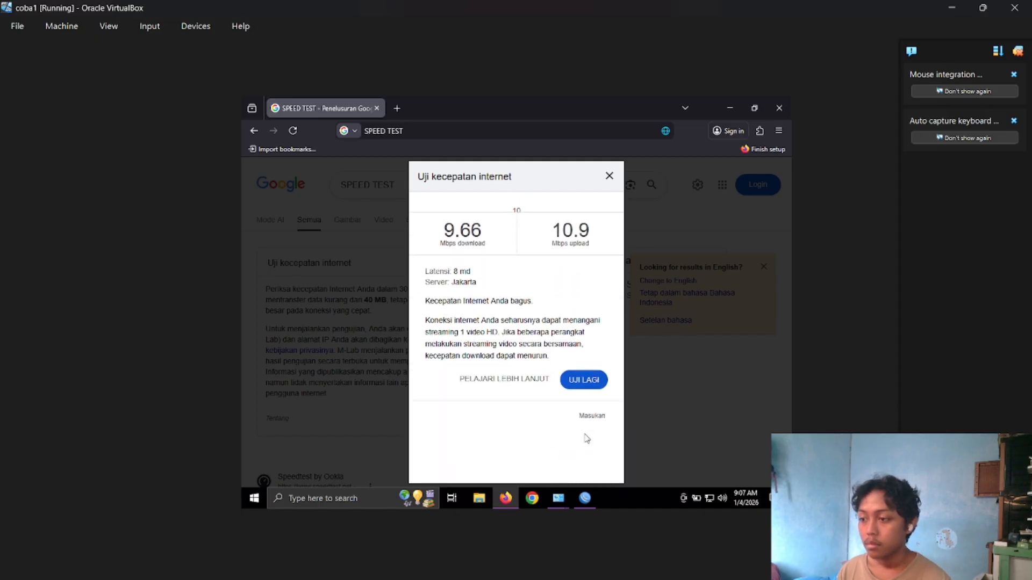
# Re-enable queue5 in WinBox and repeat the internet speed test in Firefox with the 1M limit active.
pyautogui.click(583, 500)
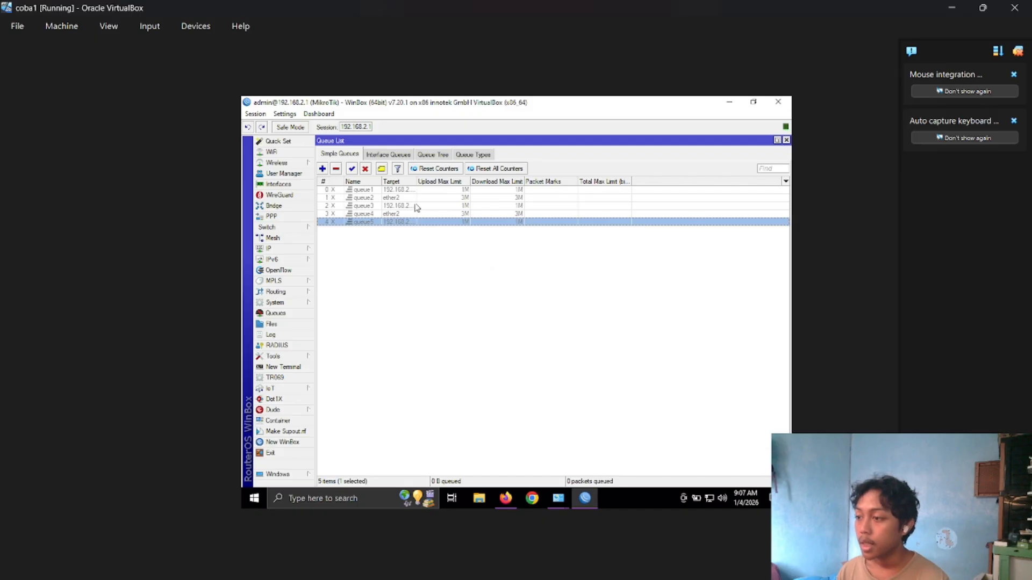
pyautogui.click(352, 169)
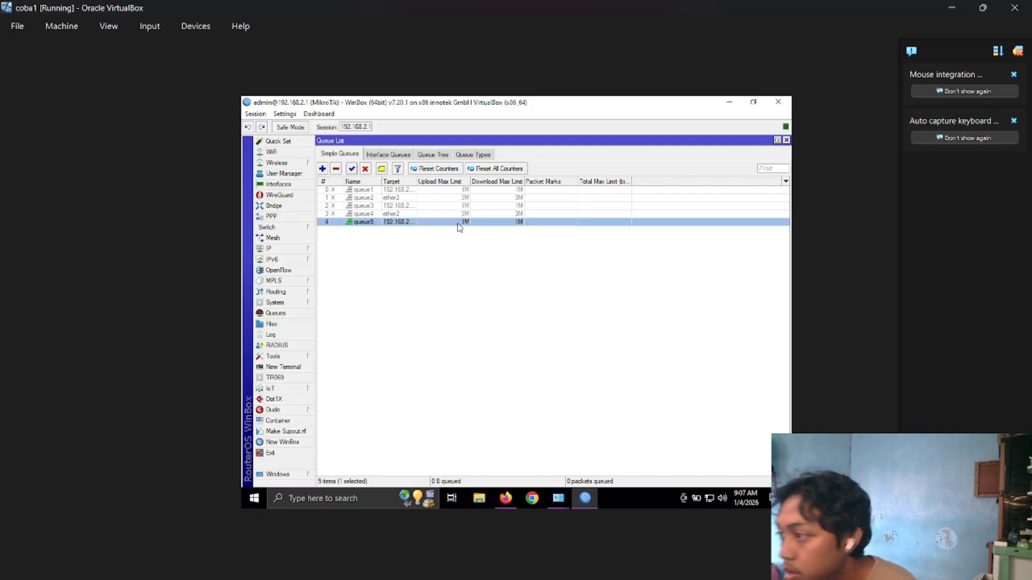
pyautogui.click(531, 499)
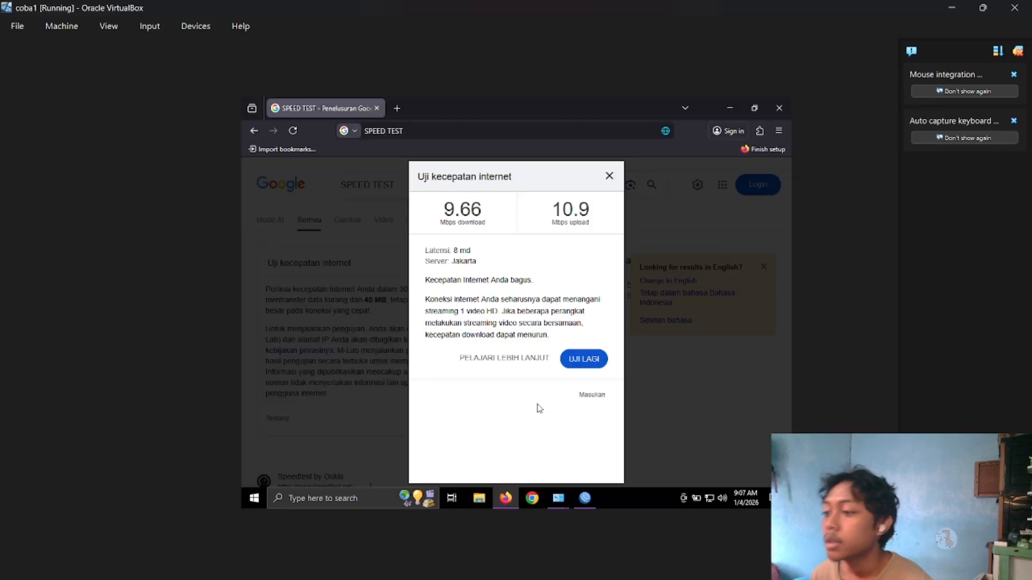
pyautogui.click(584, 362)
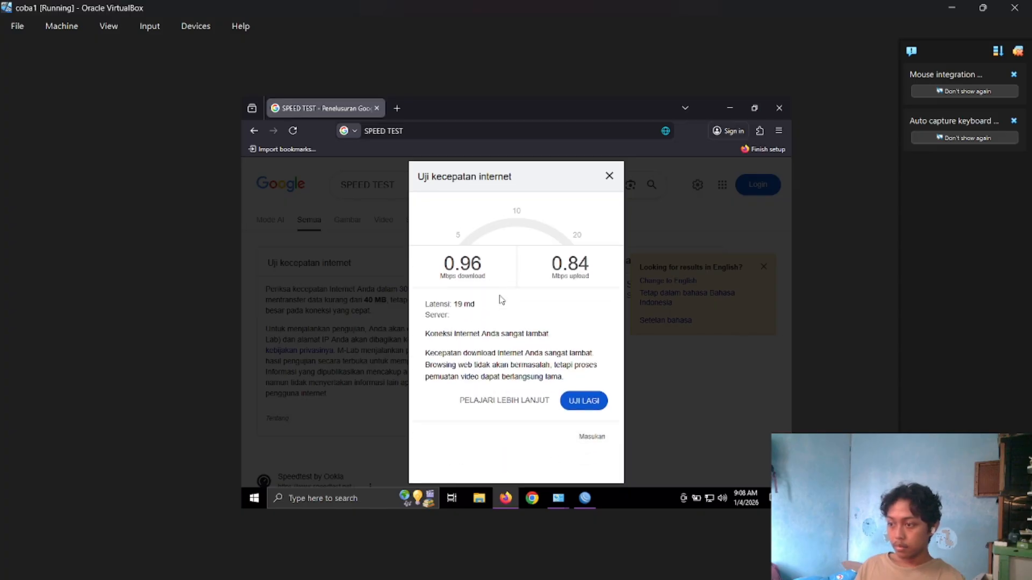
# Return to WinBox, add a simple queue targeting ether2 with 2M upload and download max limits, and disable queue5.
pyautogui.click(584, 498)
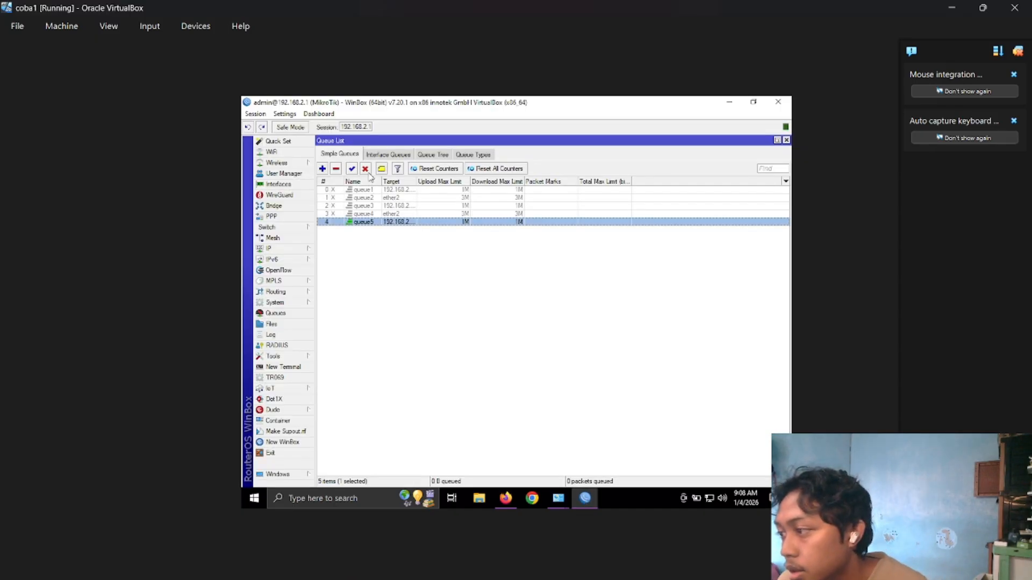
pyautogui.click(323, 169)
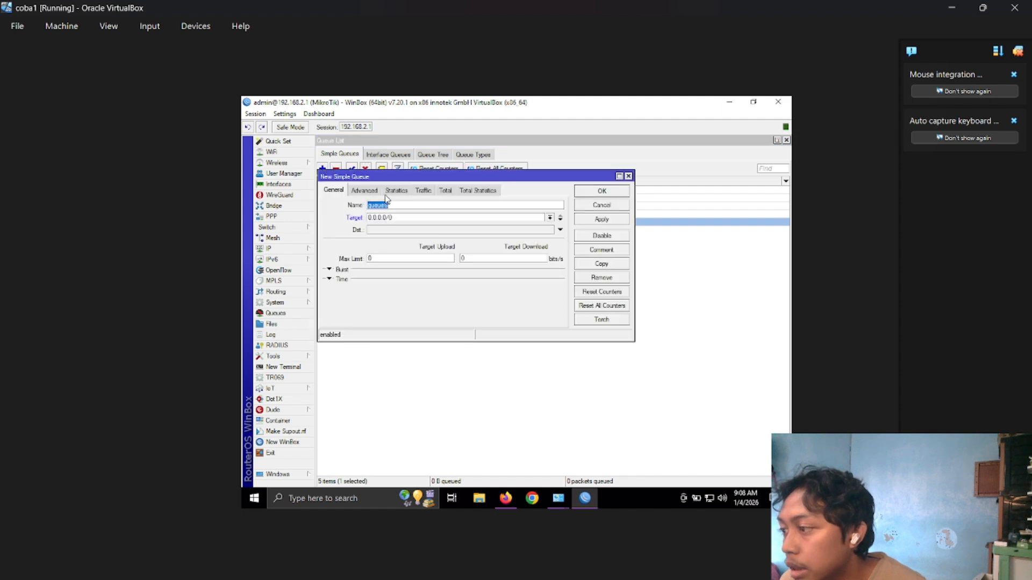
pyautogui.doubleClick(398, 218)
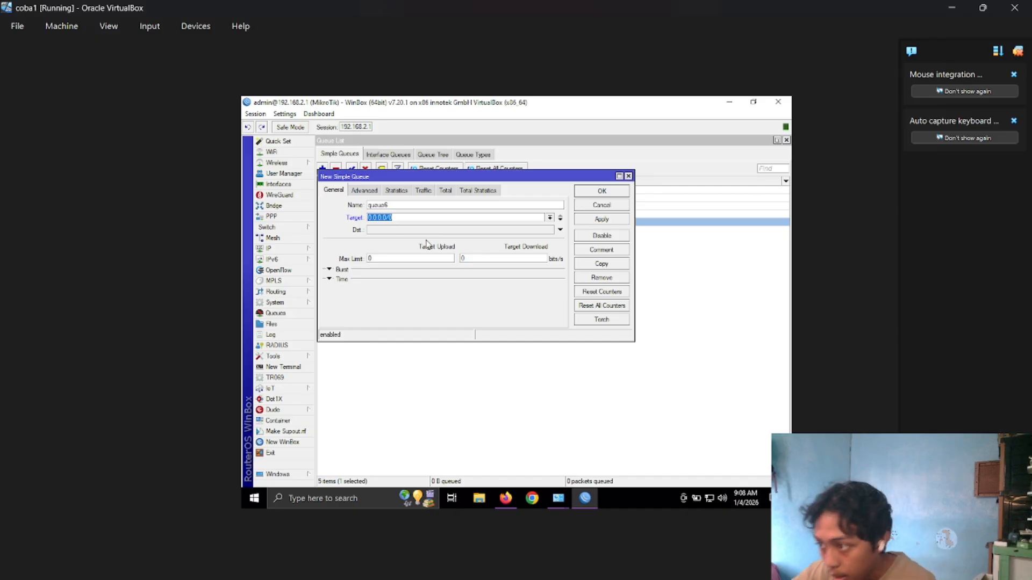
pyautogui.click(550, 218)
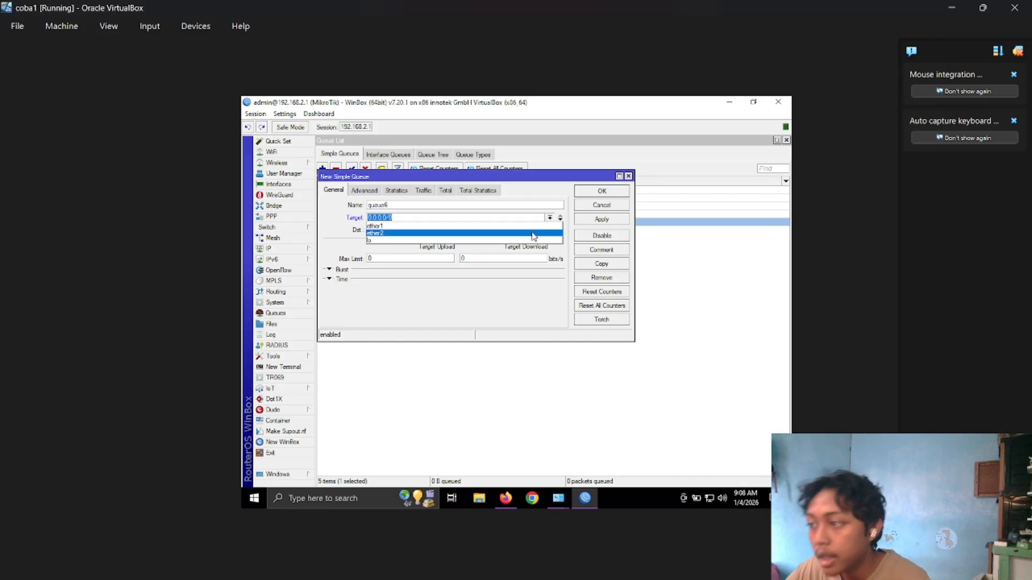
pyautogui.click(533, 233)
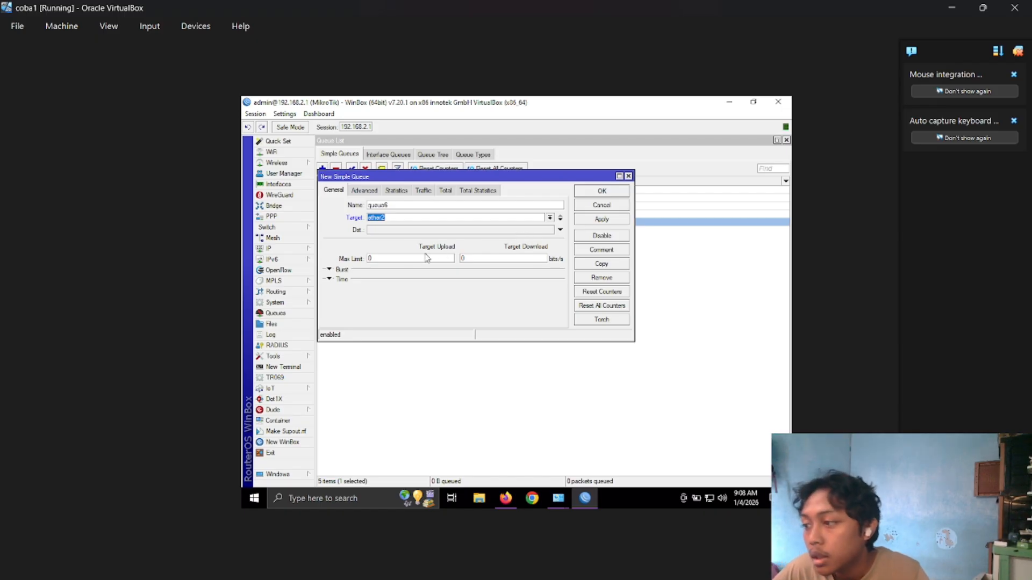
pyautogui.click(422, 259)
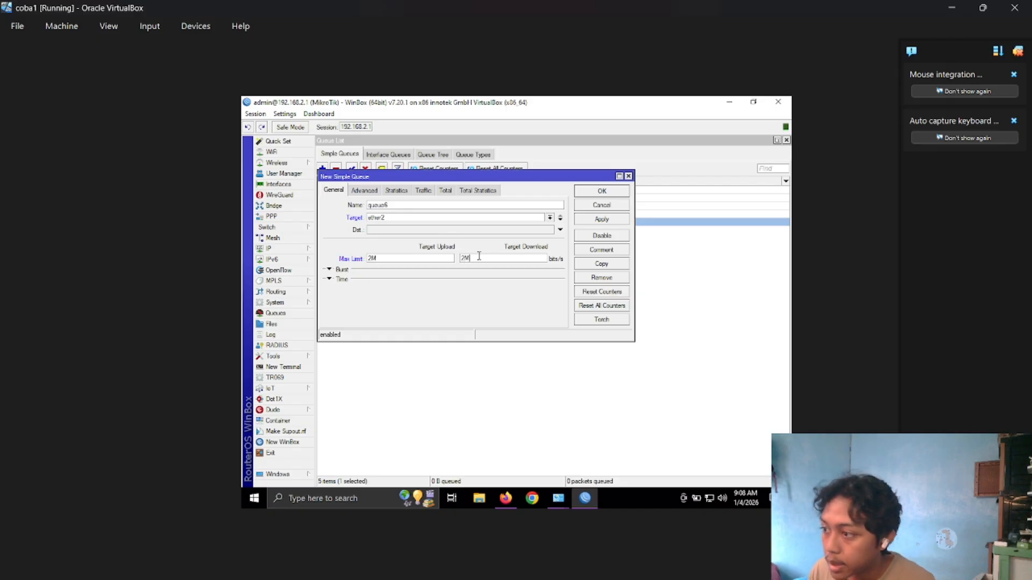
pyautogui.click(588, 220)
pyautogui.click(600, 191)
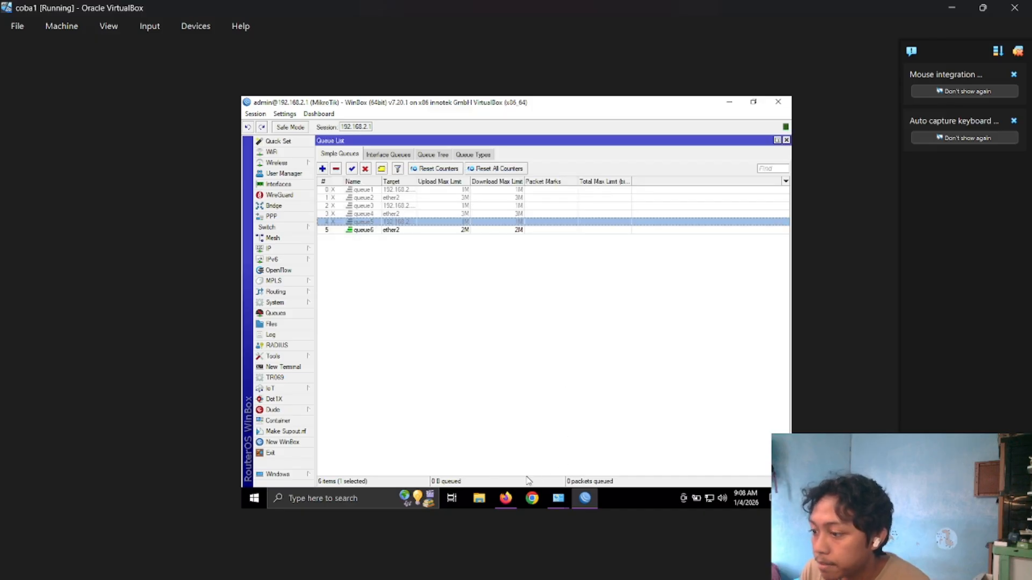
# Switch to Firefox and rerun the internet speed test to check the 2M limit on ether2.
pyautogui.click(506, 499)
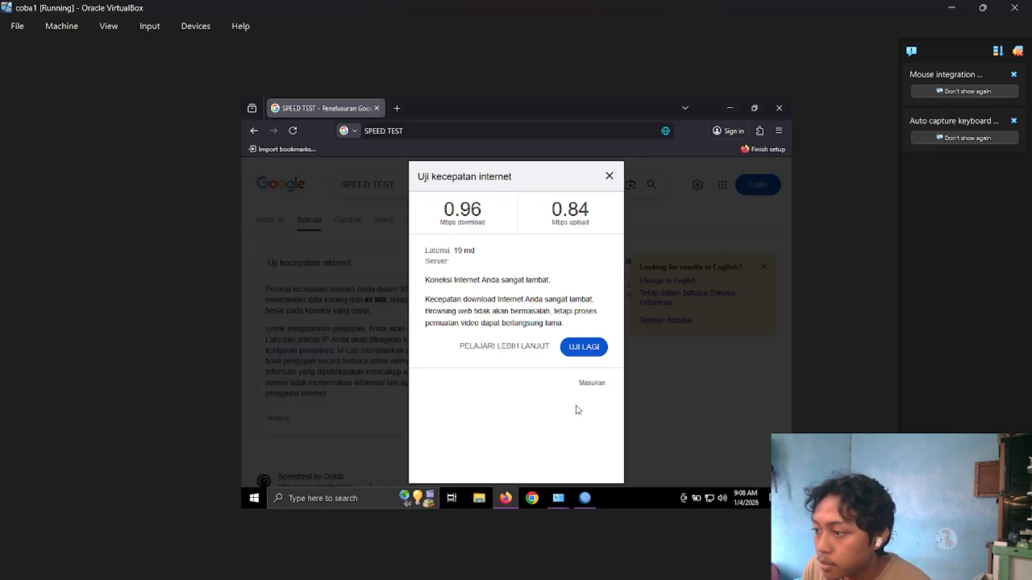
pyautogui.click(584, 346)
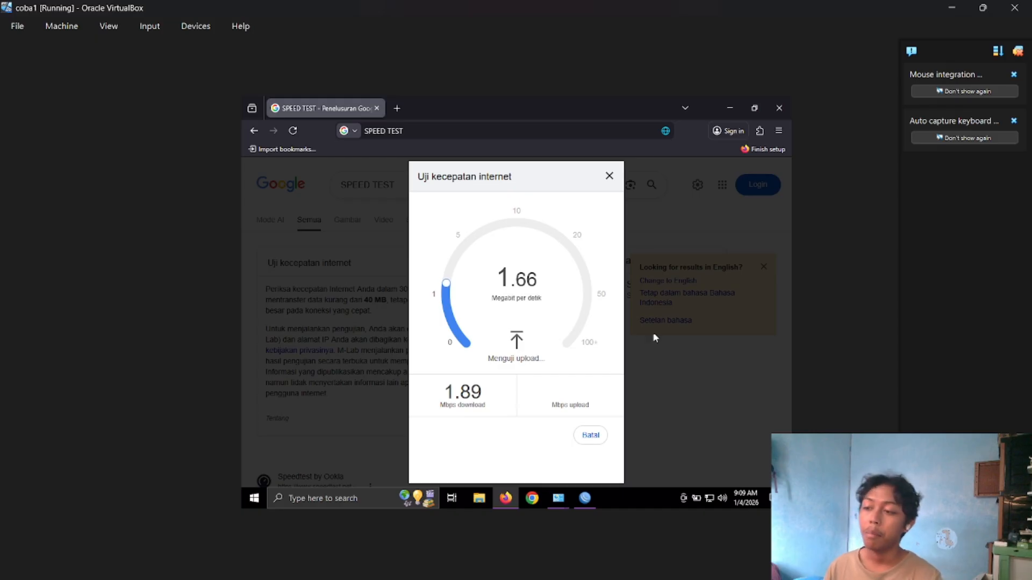
# Switch back to WinBox and disable queue6 in the simple queue list.
pyautogui.click(585, 498)
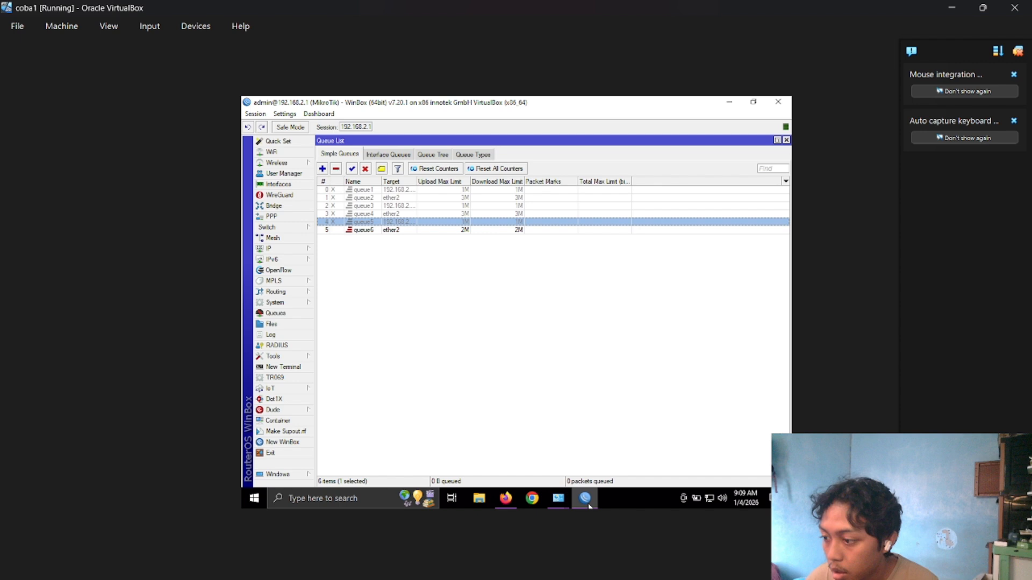
pyautogui.click(489, 232)
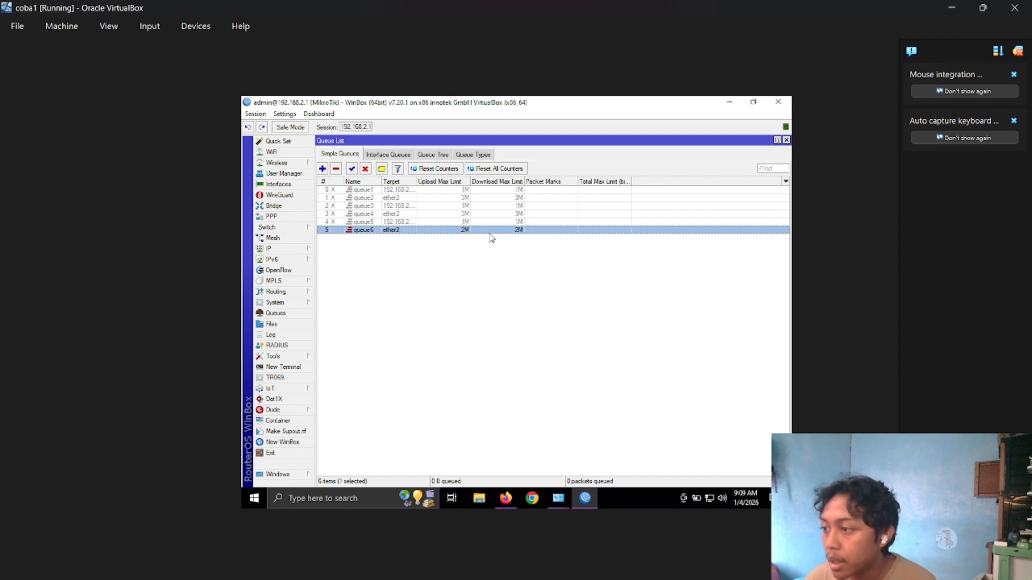
pyautogui.click(365, 171)
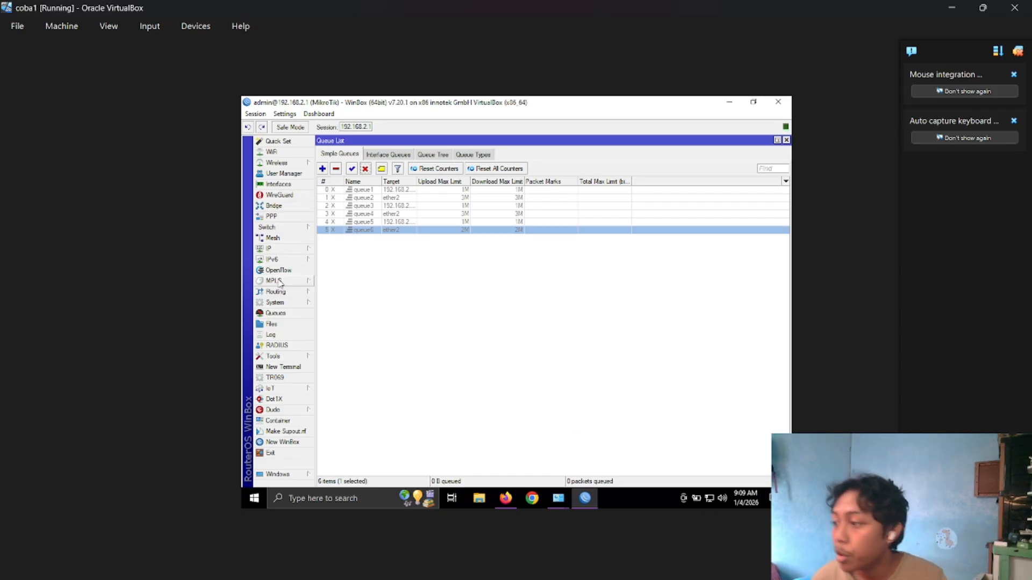
# Disable the last active forward drop rule in the IP firewall filter rules.
pyautogui.click(299, 253)
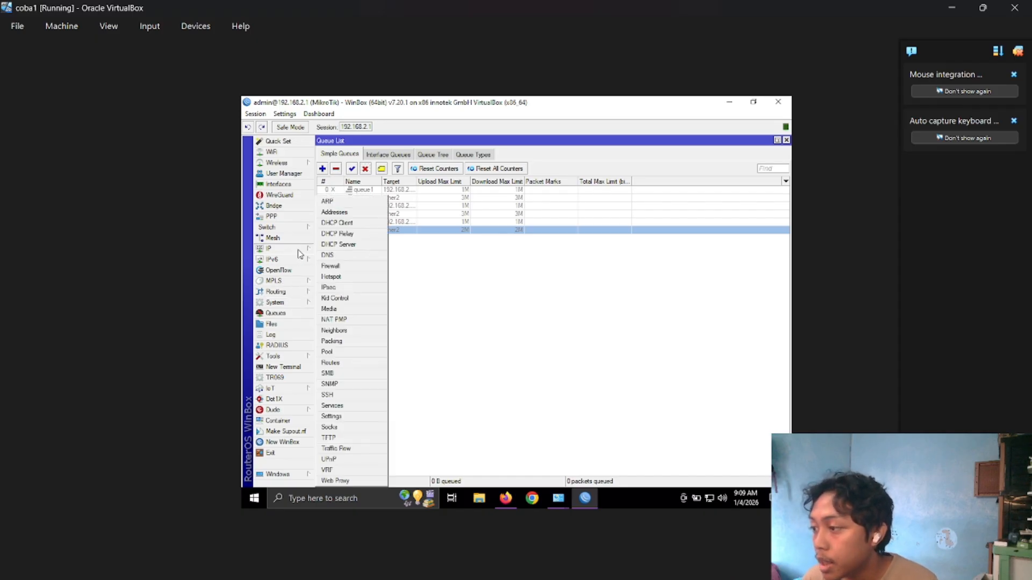
pyautogui.click(343, 266)
pyautogui.click(363, 262)
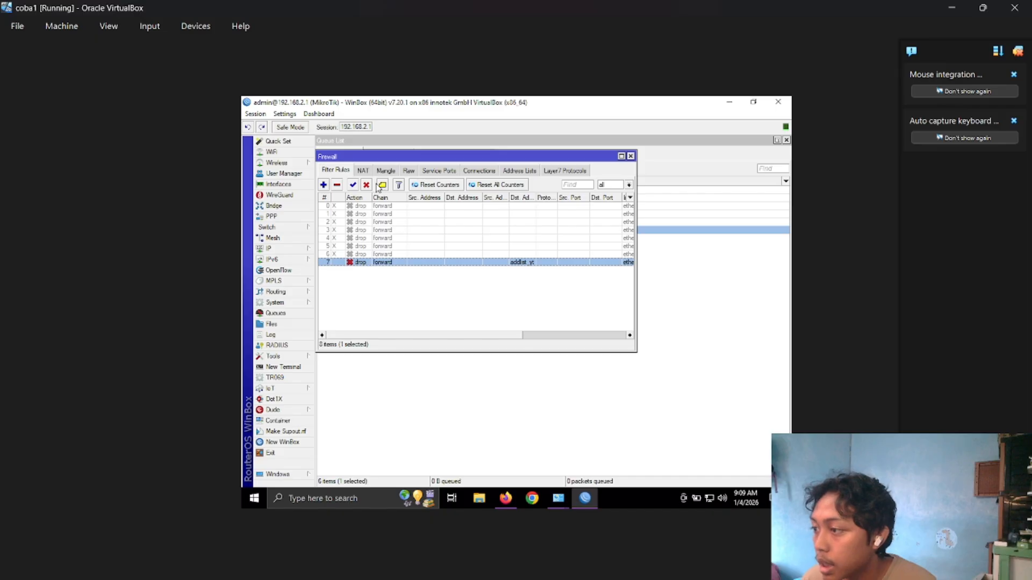
pyautogui.click(370, 185)
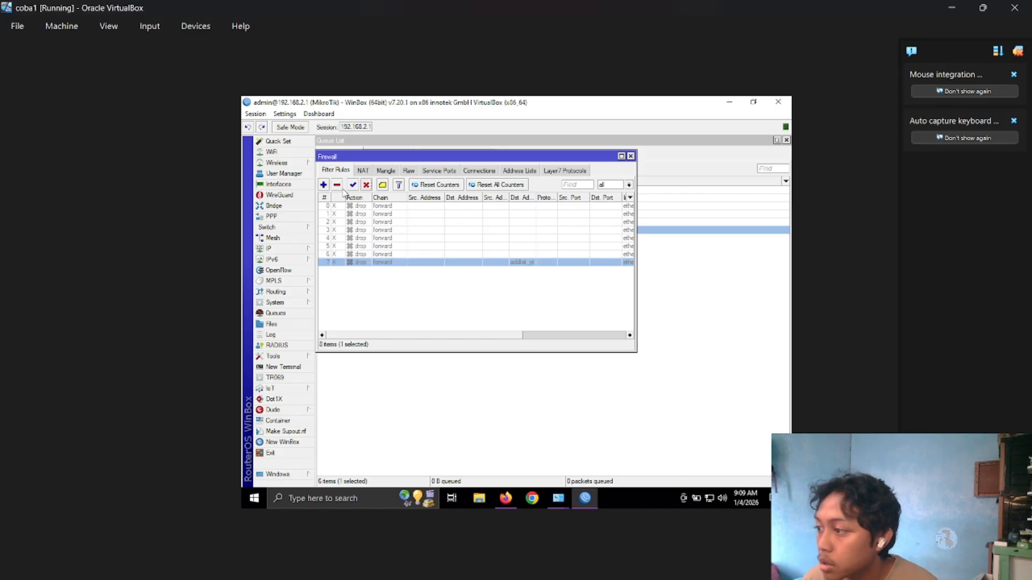
# Create a new firewall filter rule on the forward chain with in interface ether2 and out interface ether1.
pyautogui.click(323, 185)
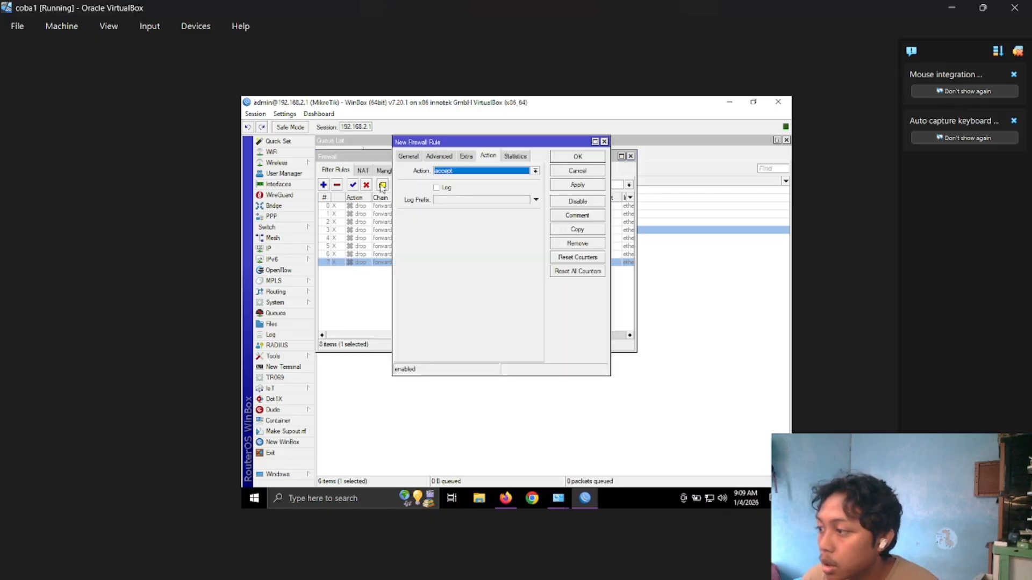
pyautogui.click(413, 157)
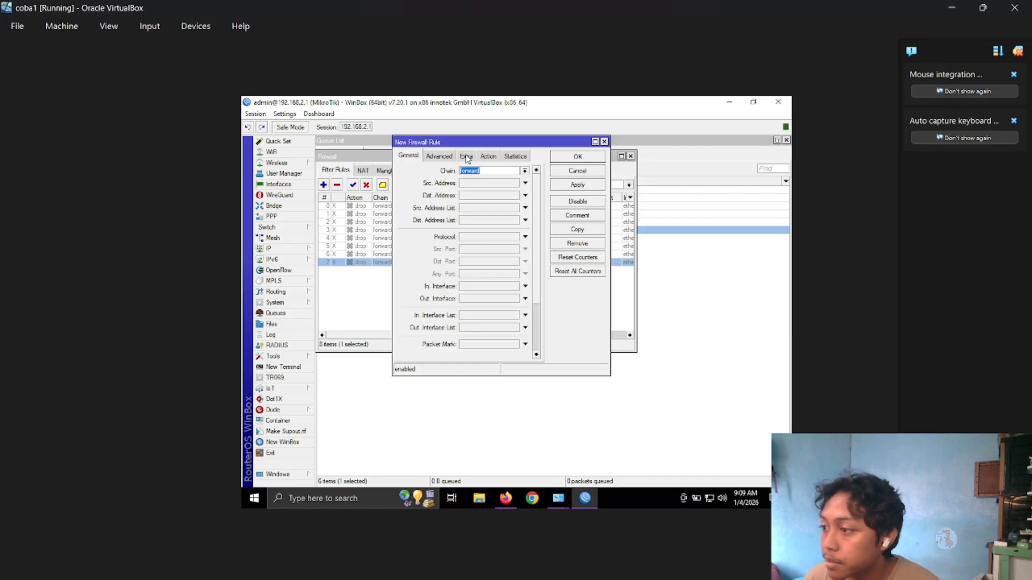
pyautogui.click(524, 172)
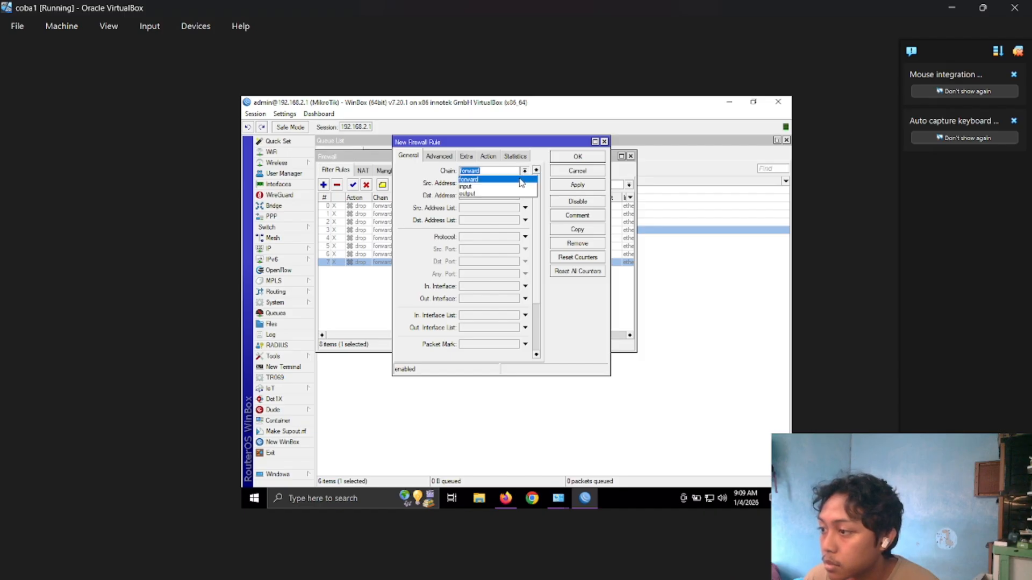
pyautogui.click(521, 181)
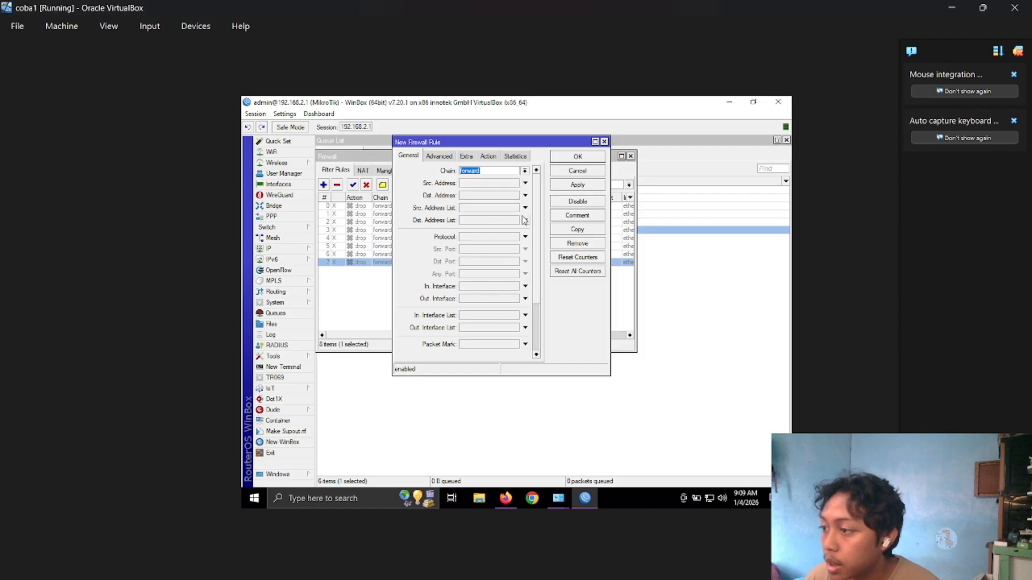
pyautogui.click(510, 287)
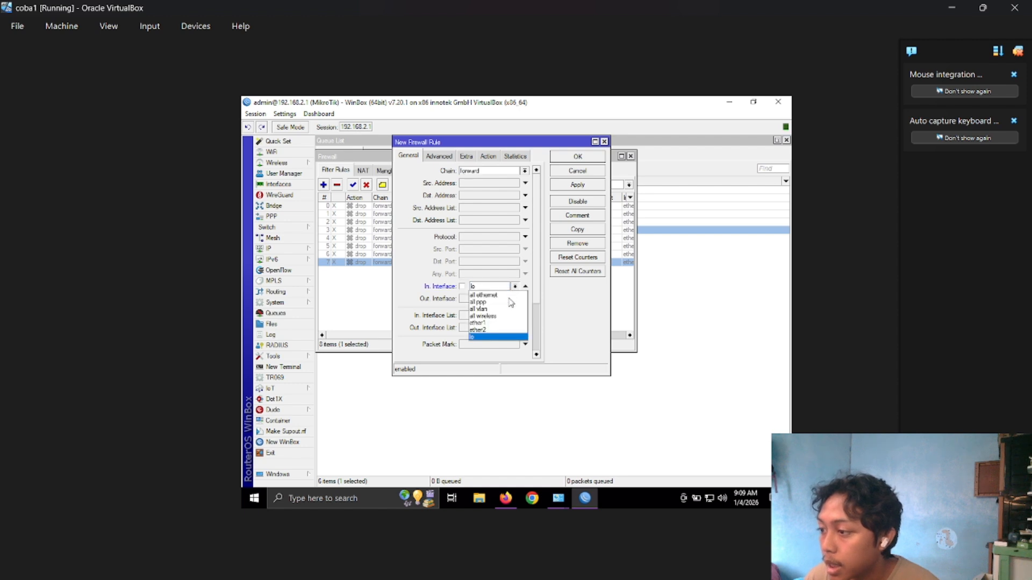
pyautogui.click(505, 330)
pyautogui.click(508, 299)
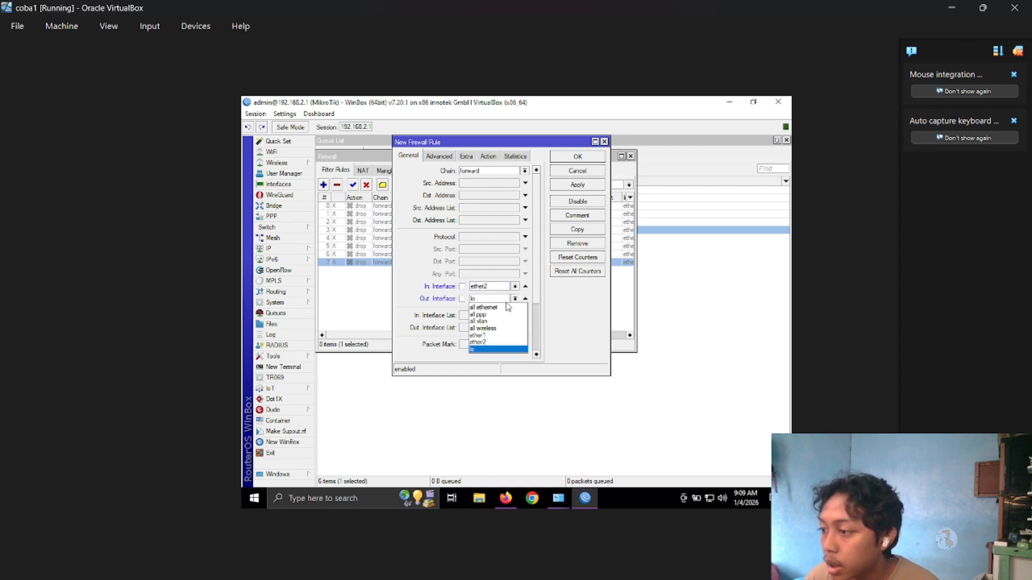
pyautogui.click(486, 335)
# Set the new filter rule's content match to bsi.ac.id.
pyautogui.click(443, 156)
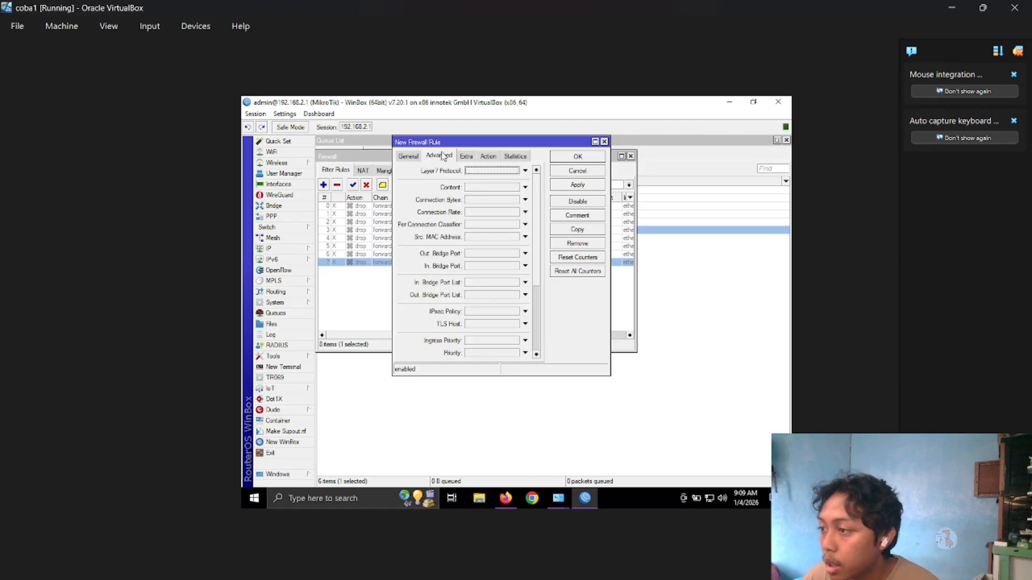
pyautogui.click(469, 189)
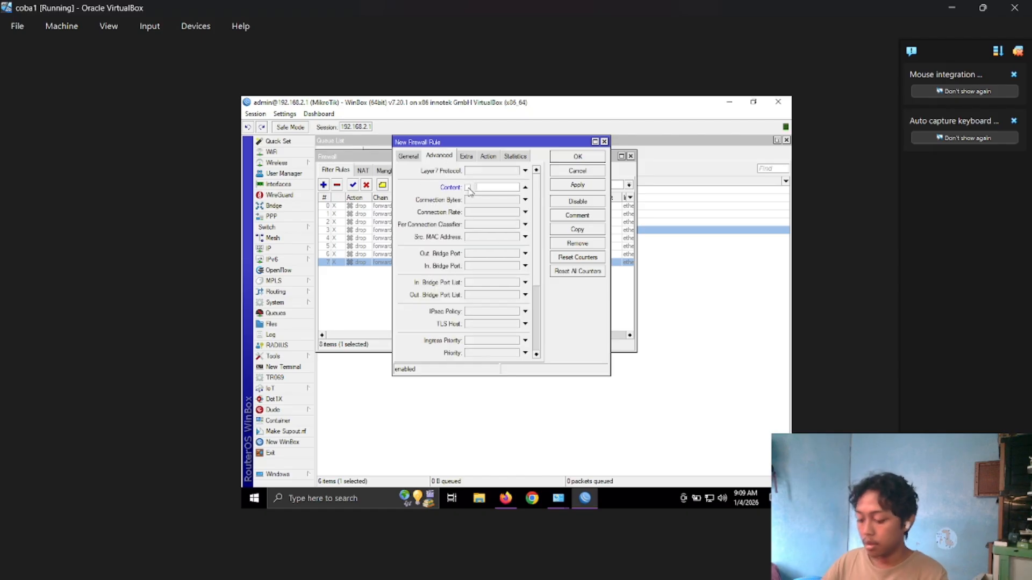
pyautogui.press('BackSpace')
pyautogui.press('BackSpace')
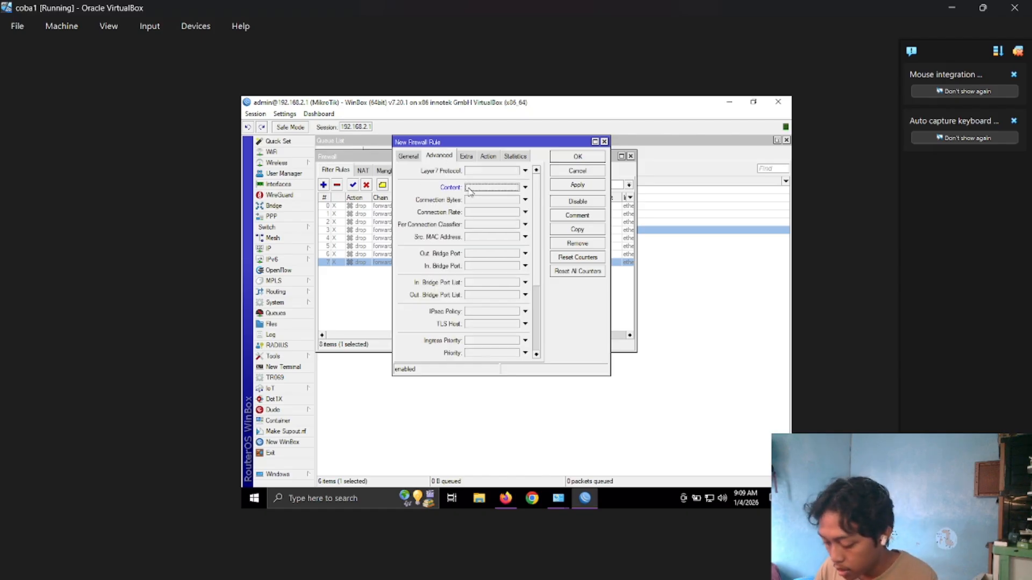
pyautogui.write('bsi.ac.id')
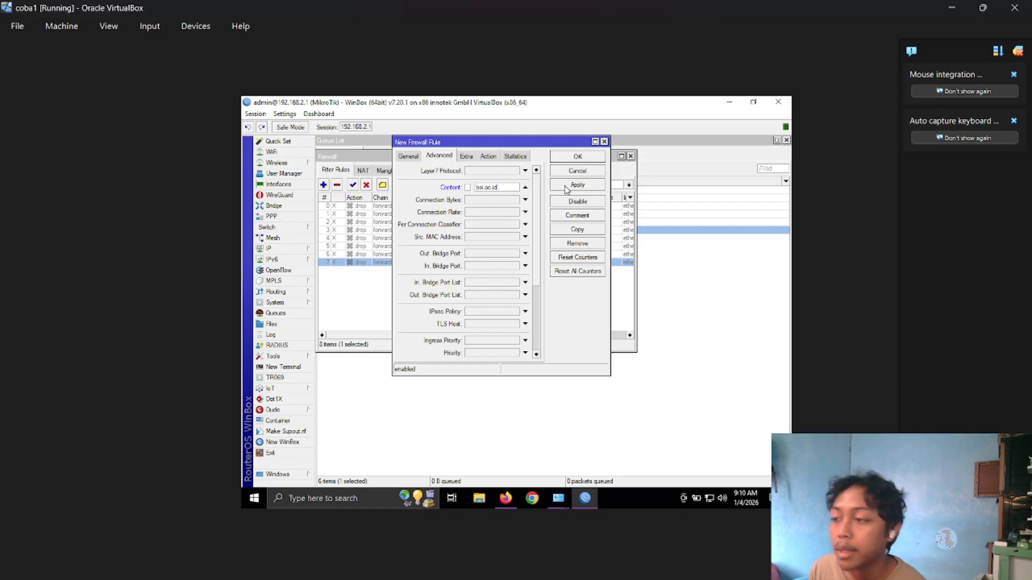
# Set the bsi.ac.id filter rule's action to drop and save the rule.
pyautogui.click(490, 156)
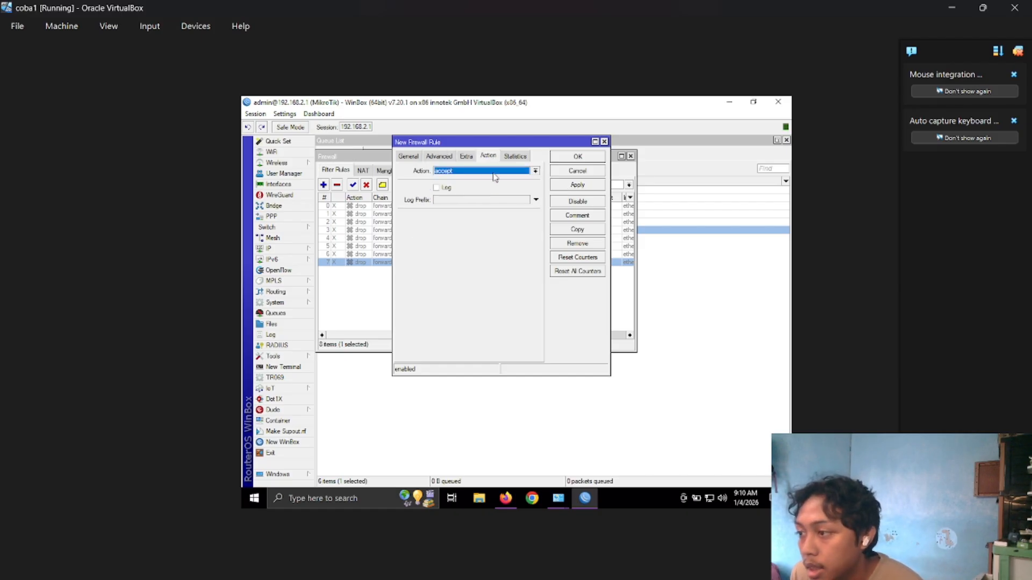
pyautogui.click(496, 171)
pyautogui.click(487, 201)
pyautogui.click(577, 185)
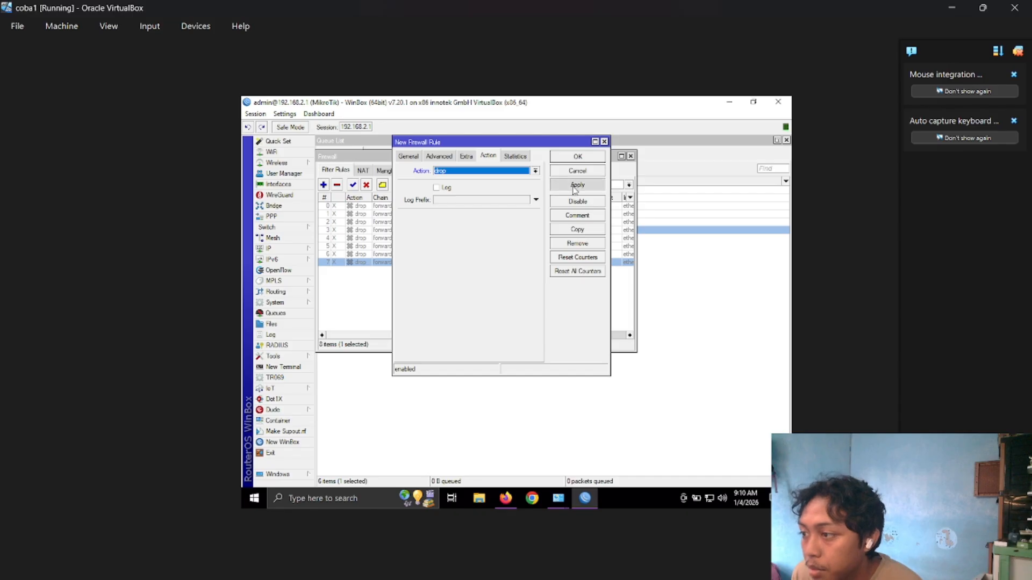
pyautogui.click(578, 157)
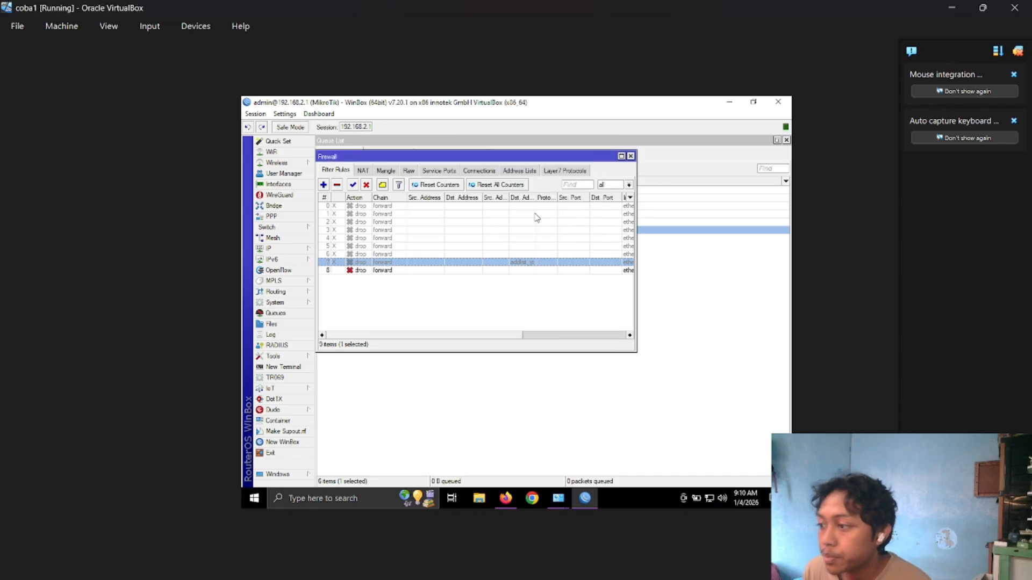
pyautogui.click(509, 271)
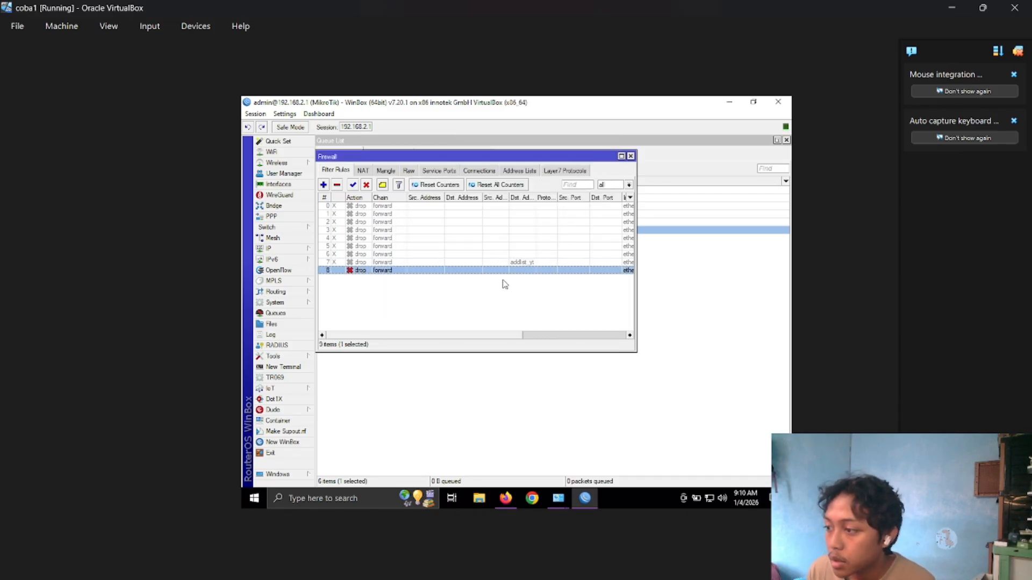
# Switch to Firefox, close the speed test tab, and clear all browsing history, cookies, cached files and saved form info.
pyautogui.click(513, 496)
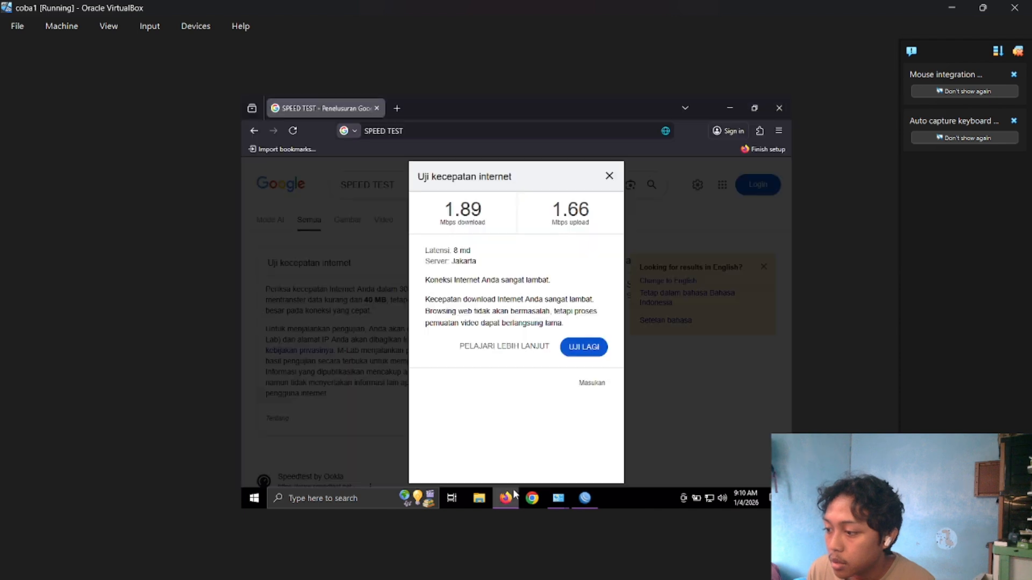
pyautogui.click(390, 109)
pyautogui.click(379, 108)
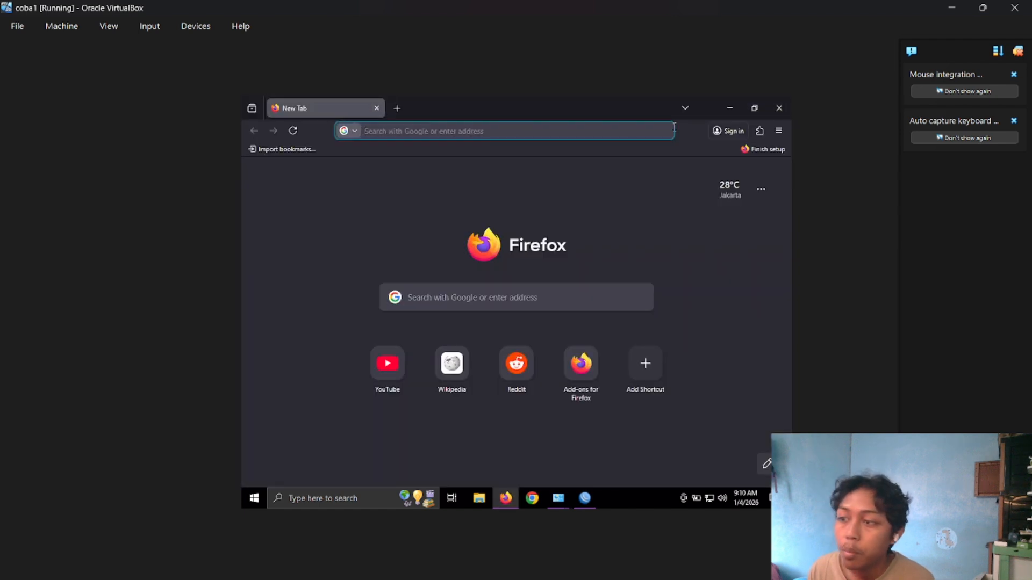
pyautogui.click(777, 130)
pyautogui.click(720, 245)
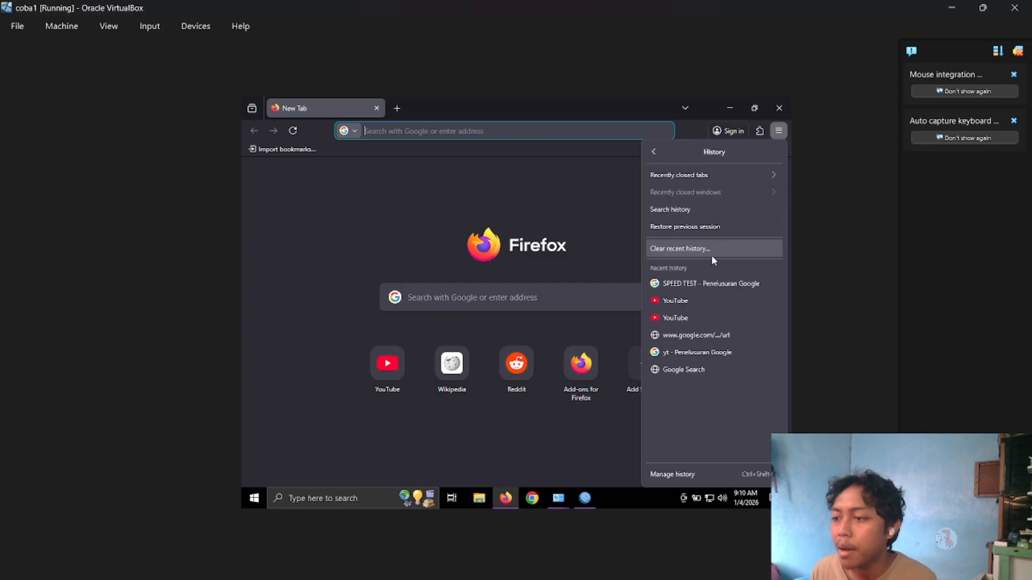
pyautogui.click(706, 249)
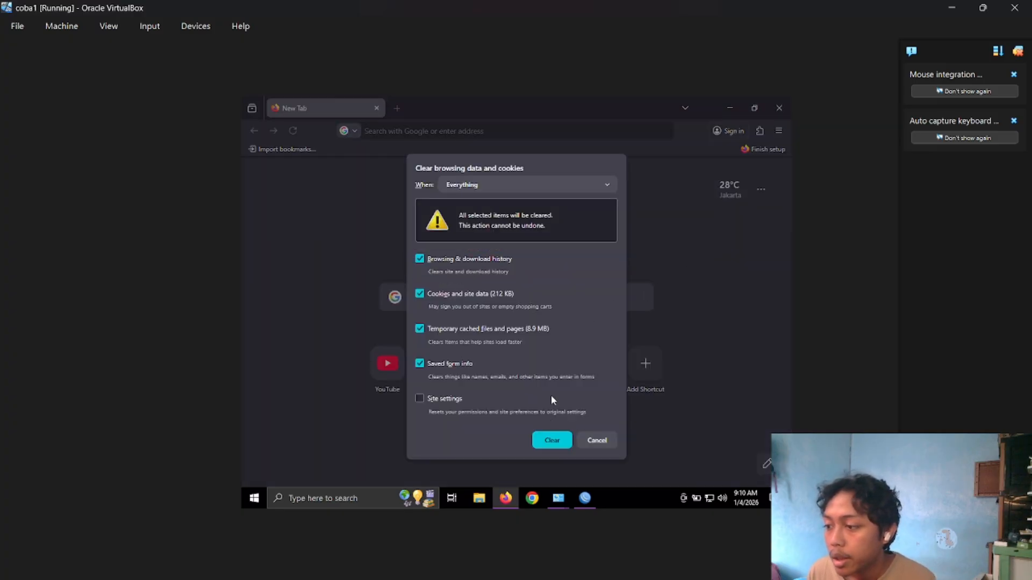
pyautogui.click(548, 442)
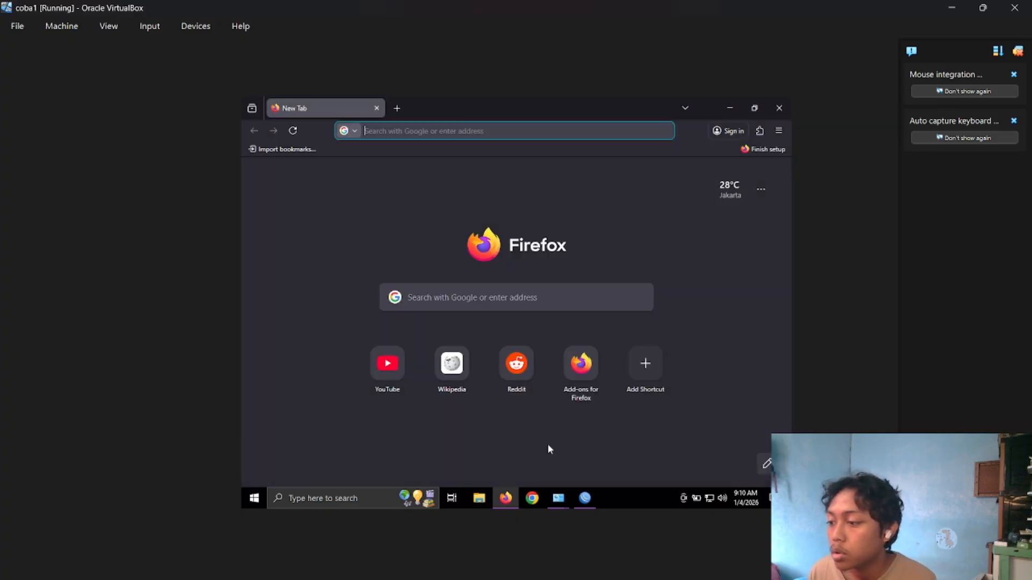
# Open bsi.ac.id in Firefox to test the content drop rule.
pyautogui.click(466, 130)
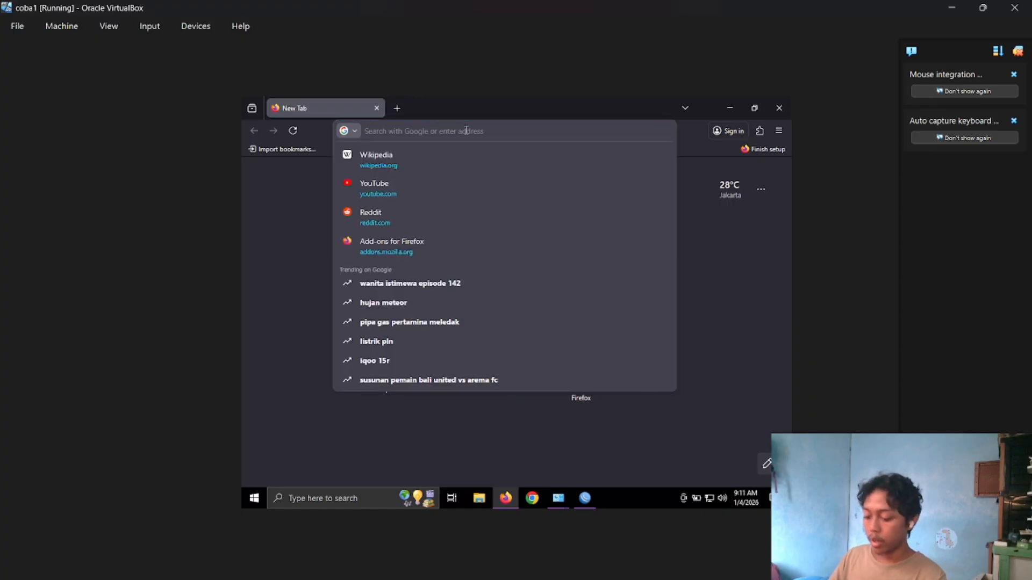
pyautogui.write('bsi.ac.id')
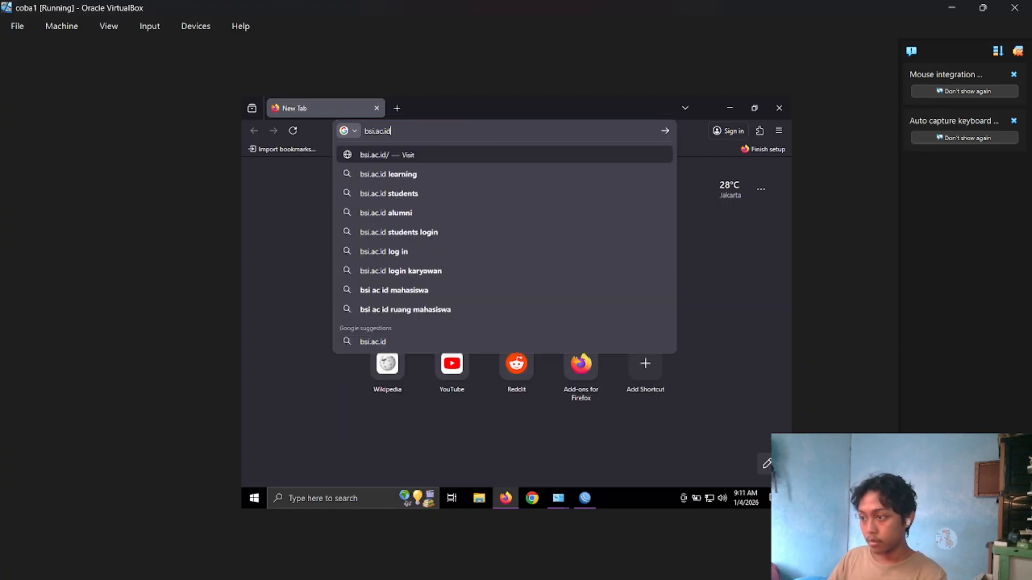
pyautogui.press('Return')
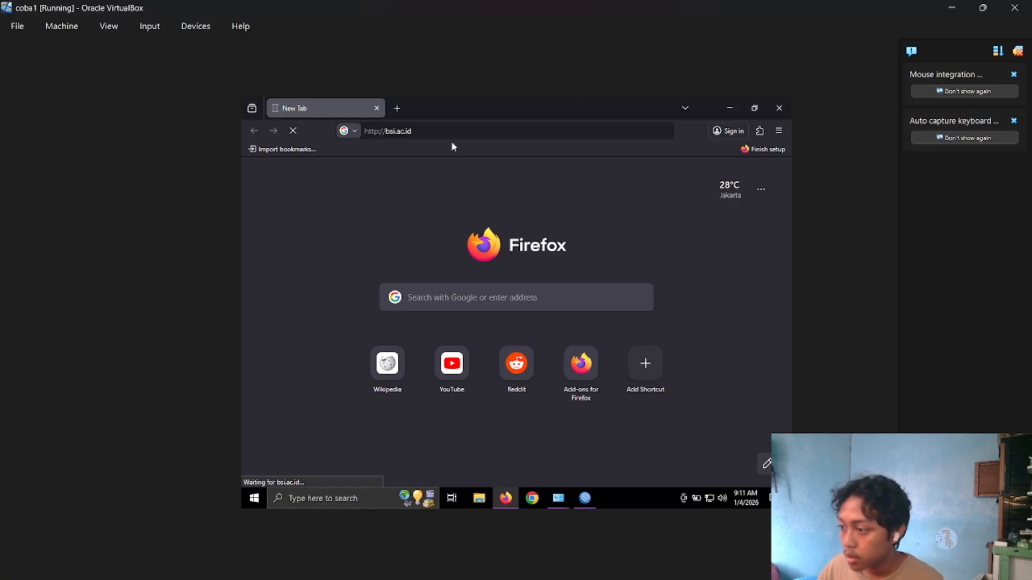
# Open nusamandiri.ac.id in a new tab to check that other websites remain reachable.
pyautogui.click(398, 107)
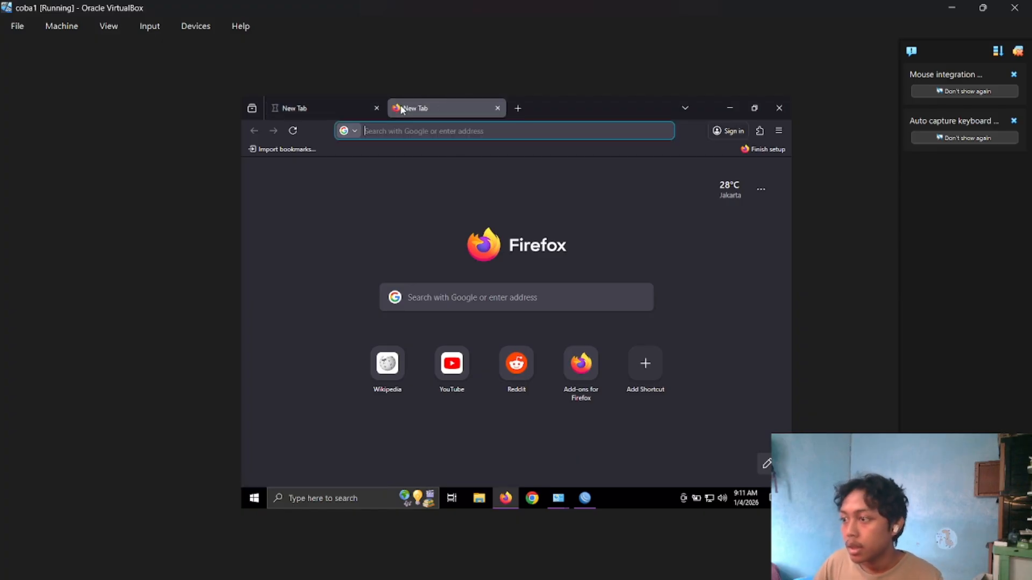
pyautogui.write('n')
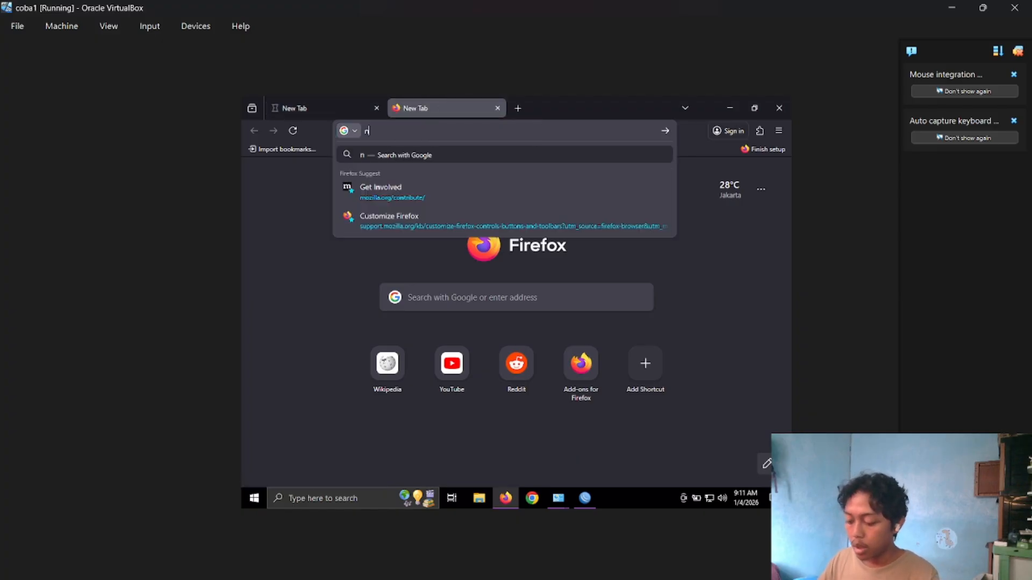
pyautogui.press('BackSpace')
pyautogui.write('nusamand')
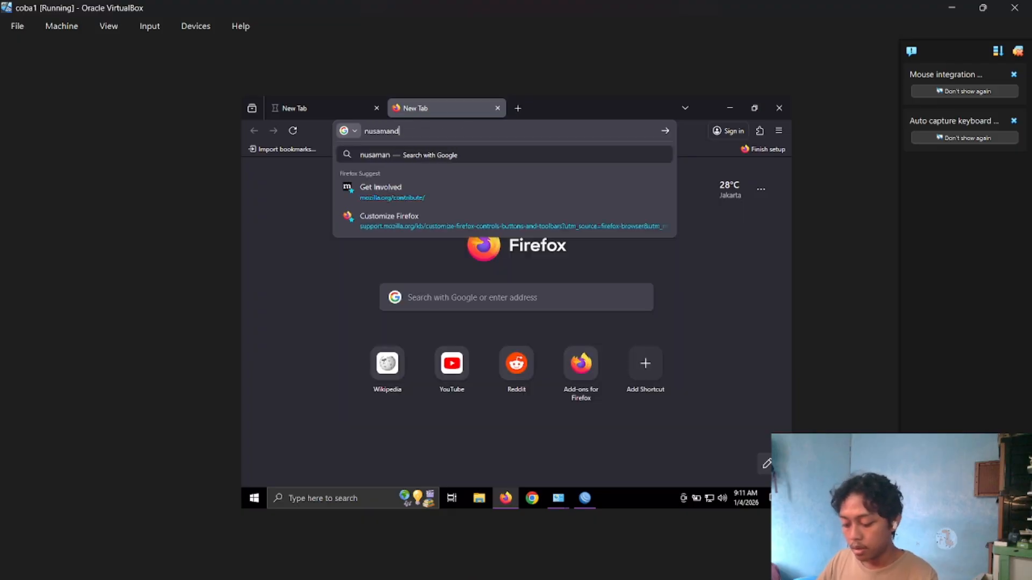
pyautogui.write('iri.ac.id')
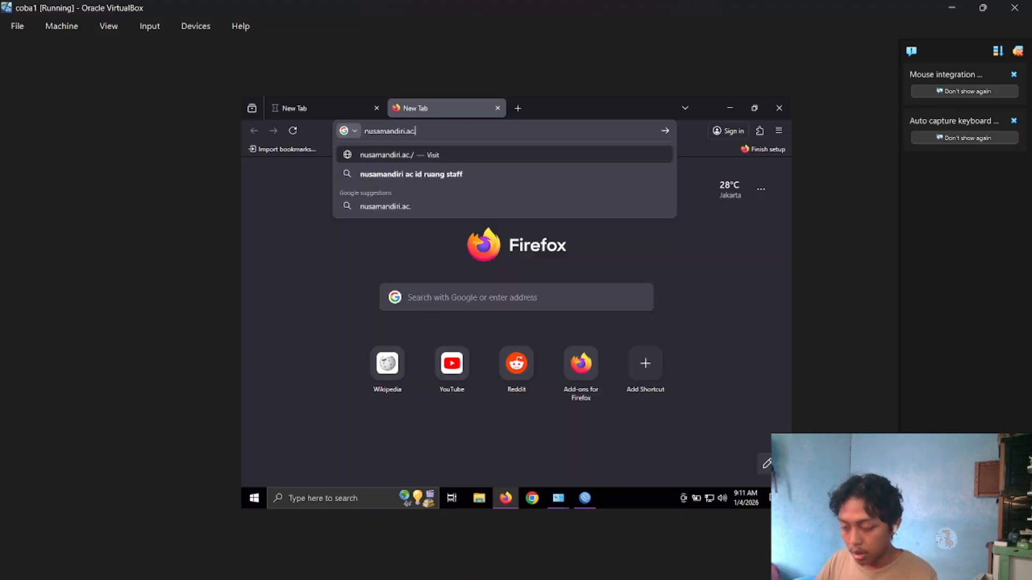
pyautogui.press('Return')
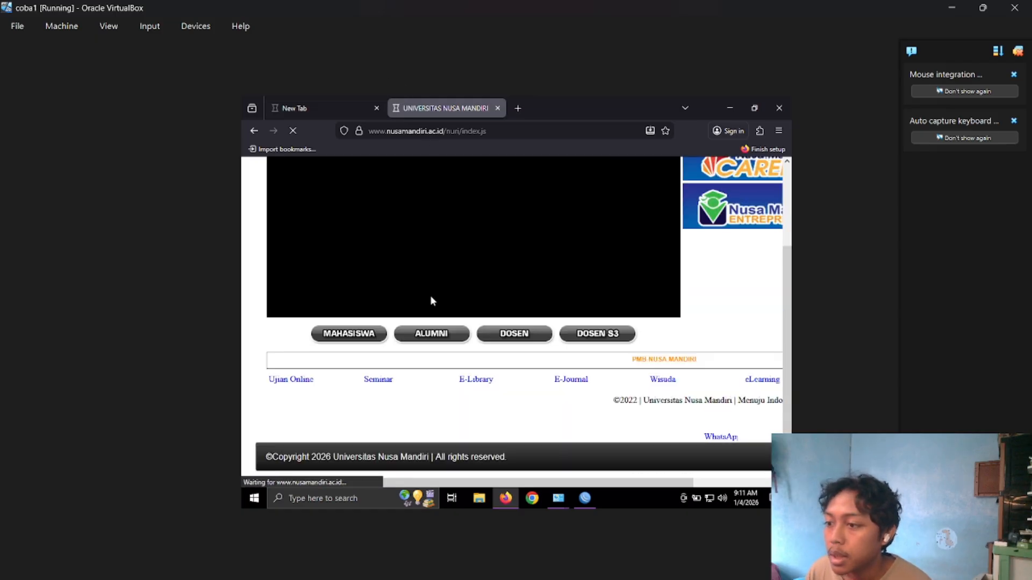
pyautogui.scroll(-3, 430, 295)
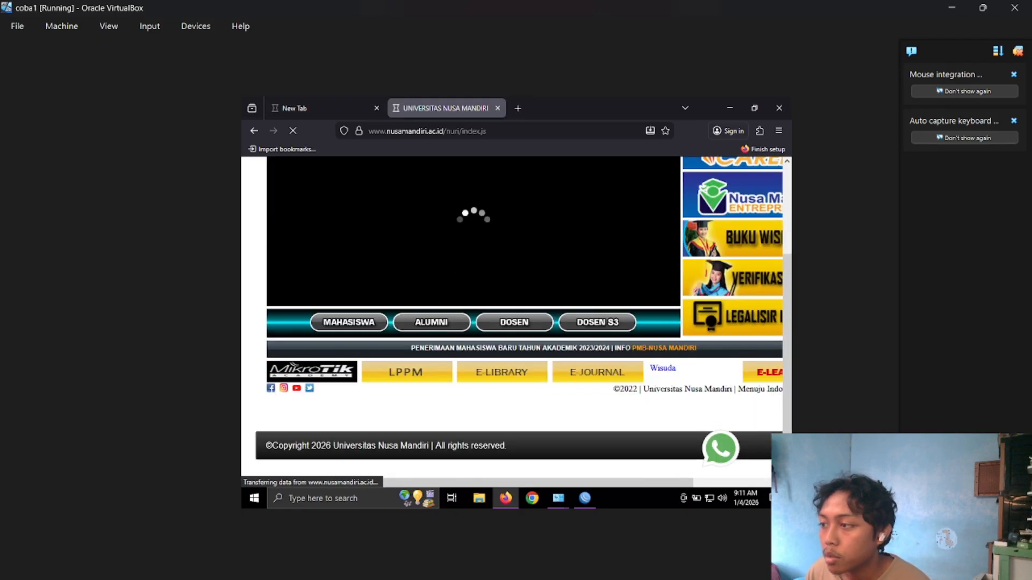
# Compare how the bsi.ac.id tab loads against the nusamandiri.ac.id tab.
pyautogui.click(331, 115)
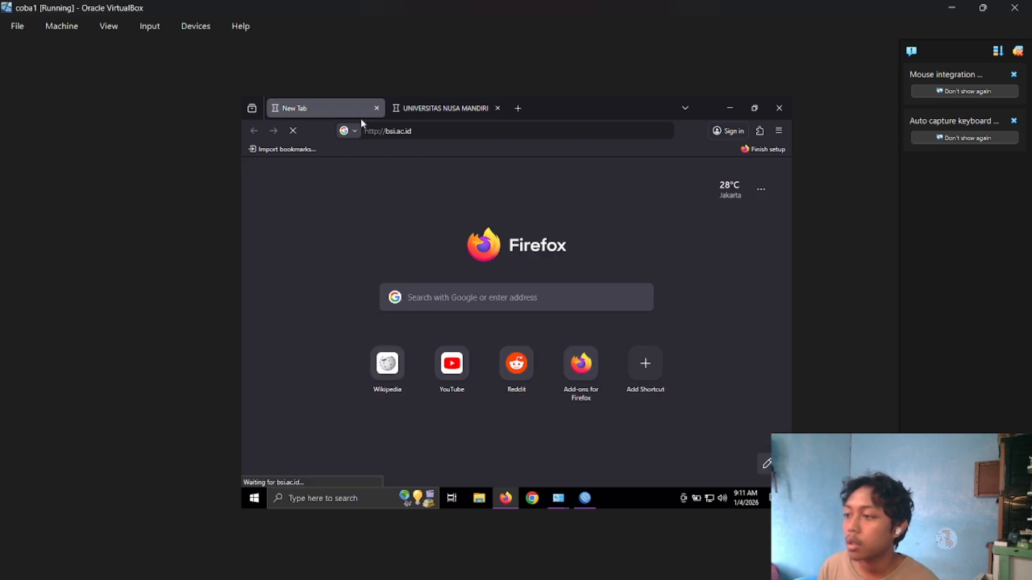
pyautogui.click(436, 104)
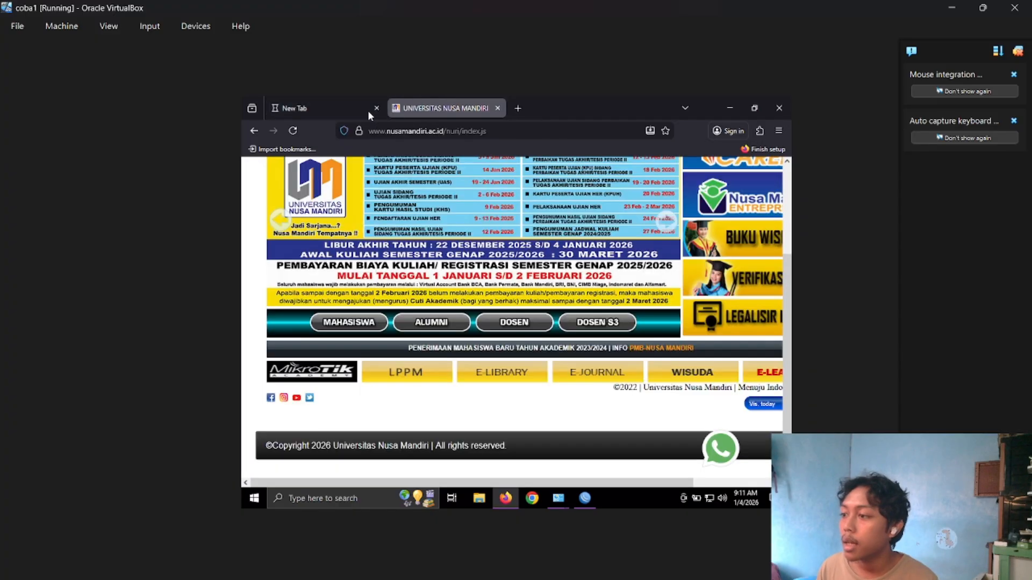
pyautogui.click(309, 113)
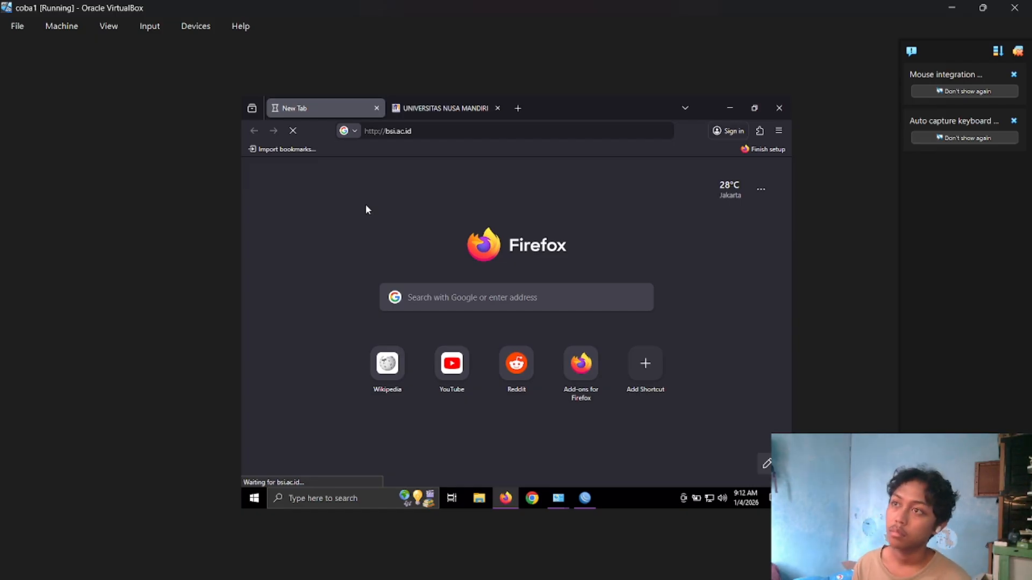
pyautogui.click(483, 108)
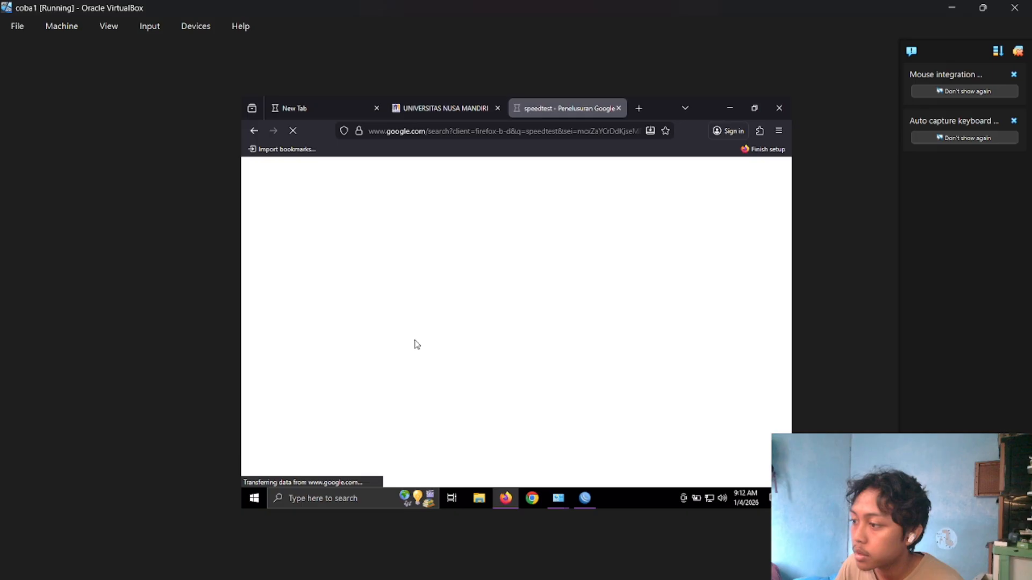
pyautogui.click(453, 427)
pyautogui.click(319, 107)
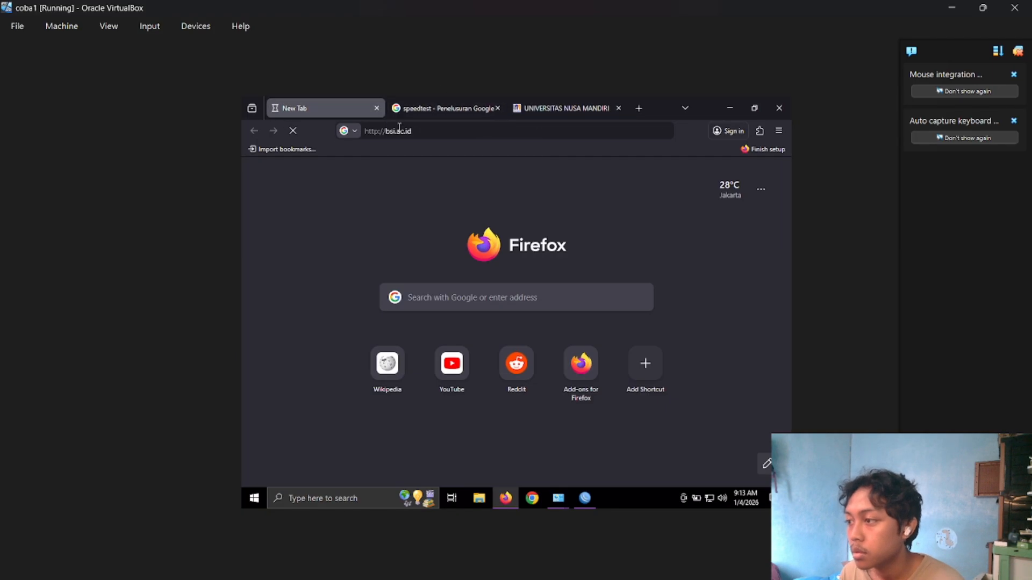
# Check the speedtest tab and examine the page message in the bsi.ac.id tab.
pyautogui.click(434, 109)
pyautogui.click(608, 176)
pyautogui.click(487, 416)
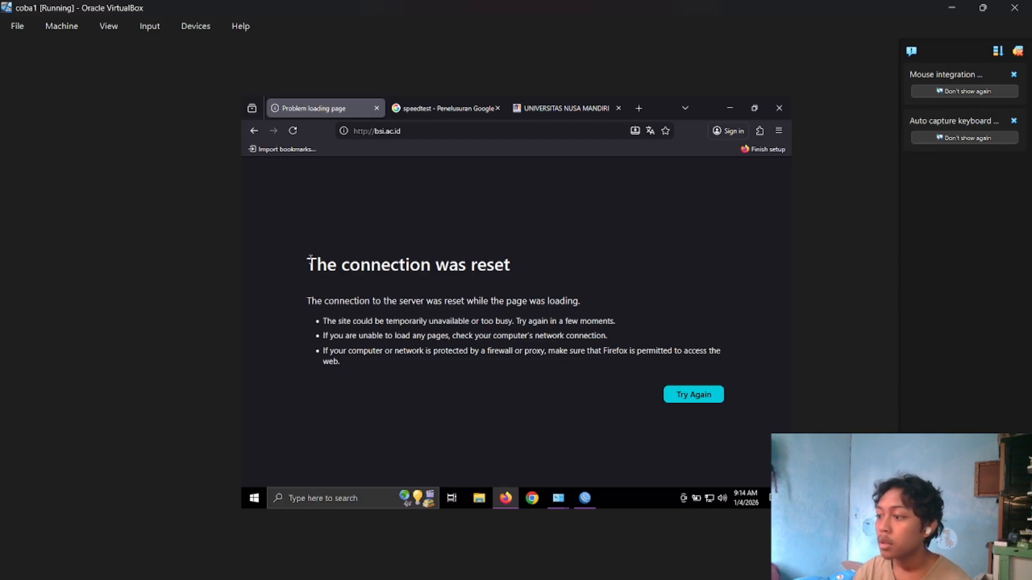
pyautogui.moveTo(310, 258); pyautogui.dragTo(726, 362)
pyautogui.click(340, 269)
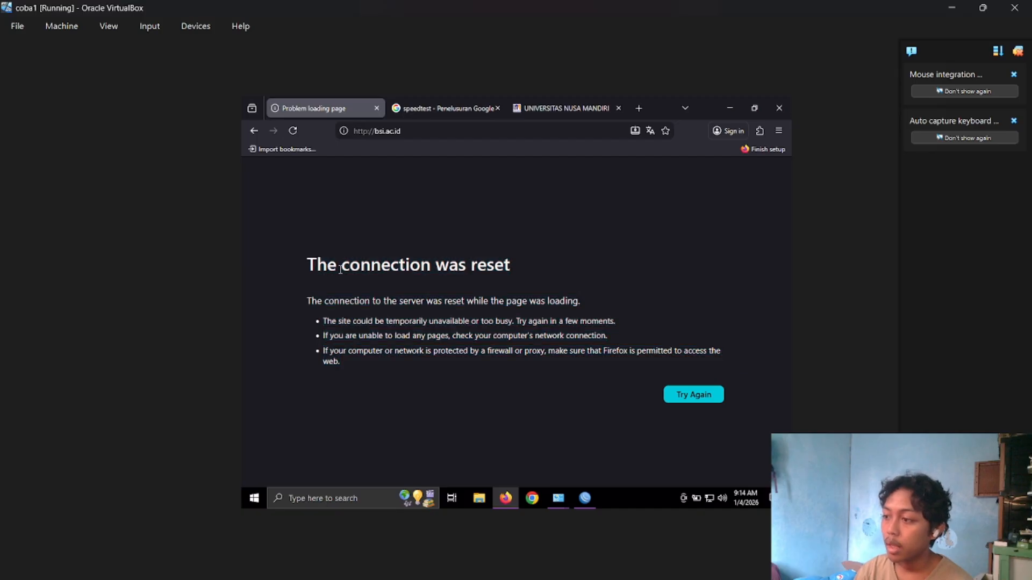
# Disable the last forward drop rule in the WinBox filter list and reload bsi.ac.id in Firefox.
pyautogui.moveTo(322, 264); pyautogui.dragTo(530, 375)
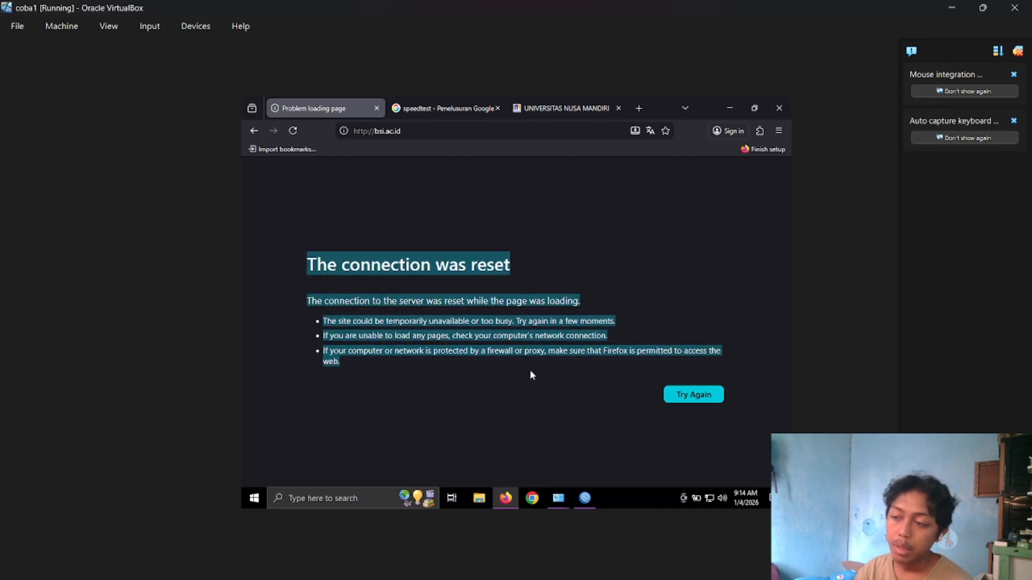
pyautogui.click(584, 498)
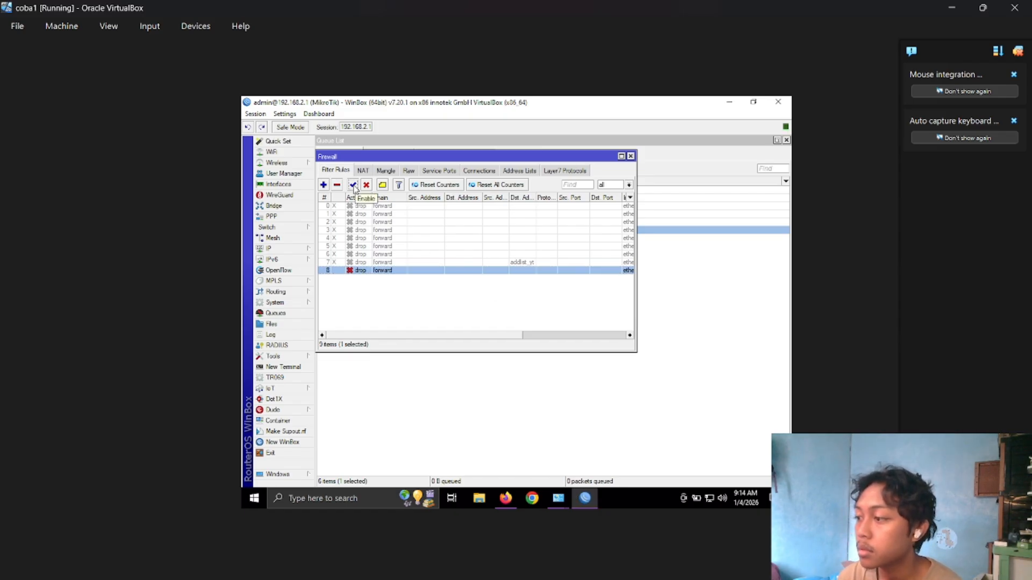
pyautogui.click(376, 276)
pyautogui.click(375, 270)
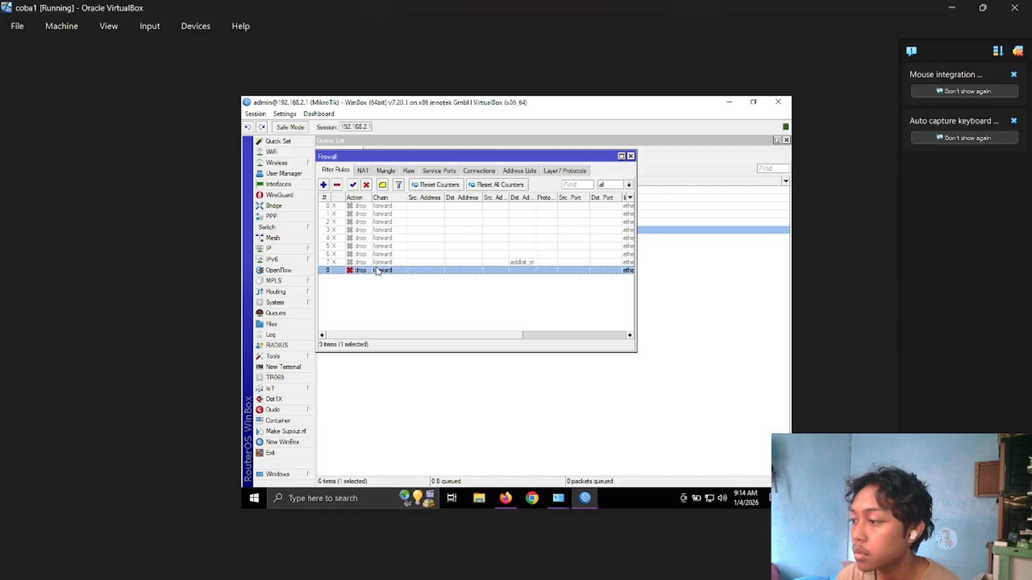
pyautogui.click(366, 184)
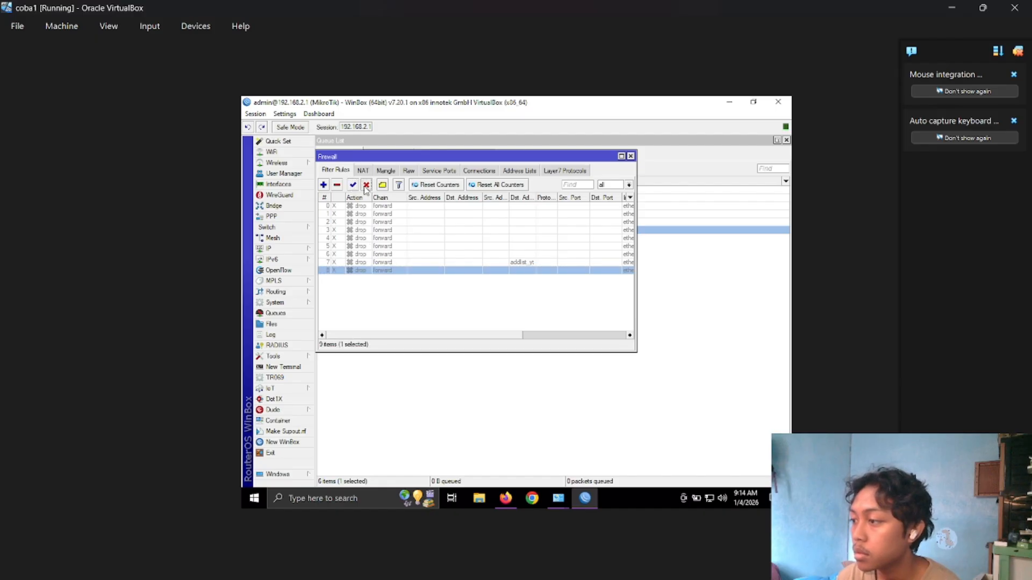
pyautogui.click(505, 498)
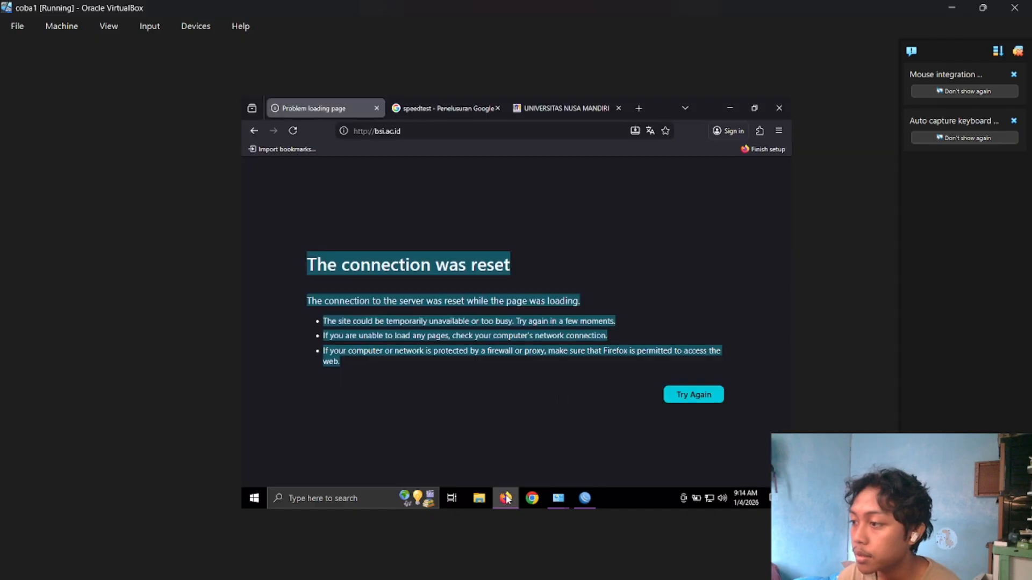
pyautogui.click(293, 131)
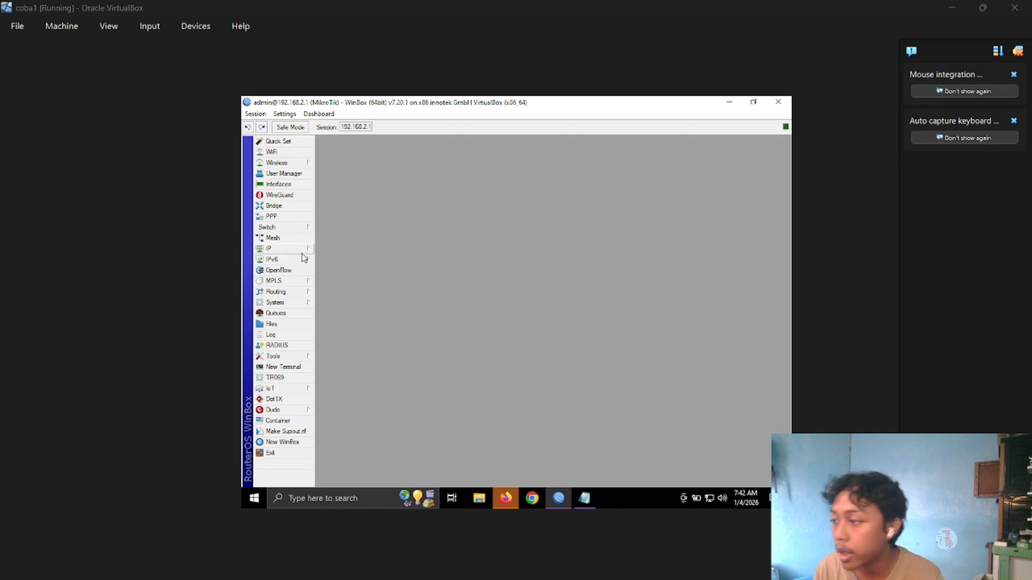
# Open the IP firewall filter rules and disable the only active forward drop rule.
pyautogui.click(300, 250)
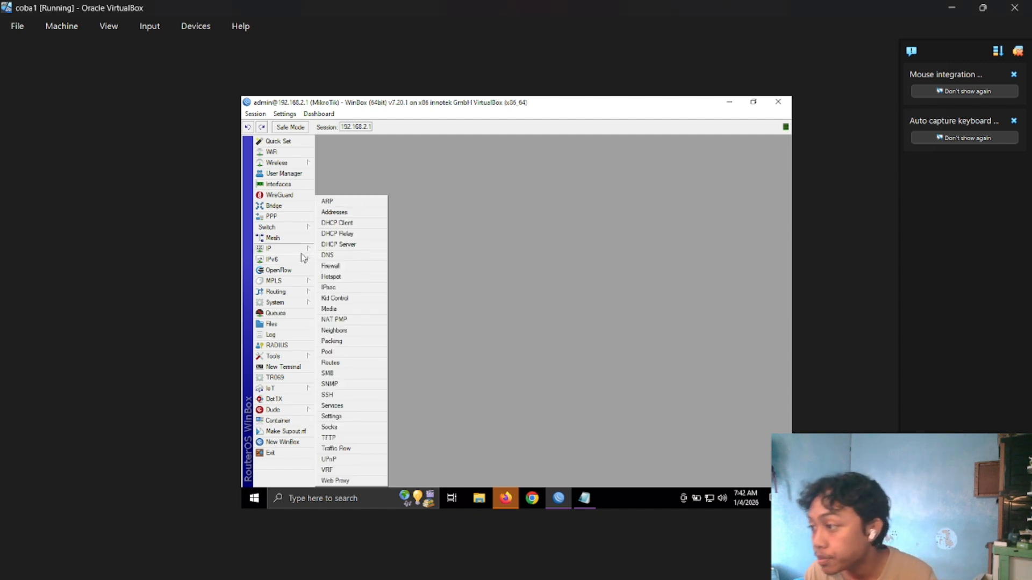
pyautogui.click(345, 267)
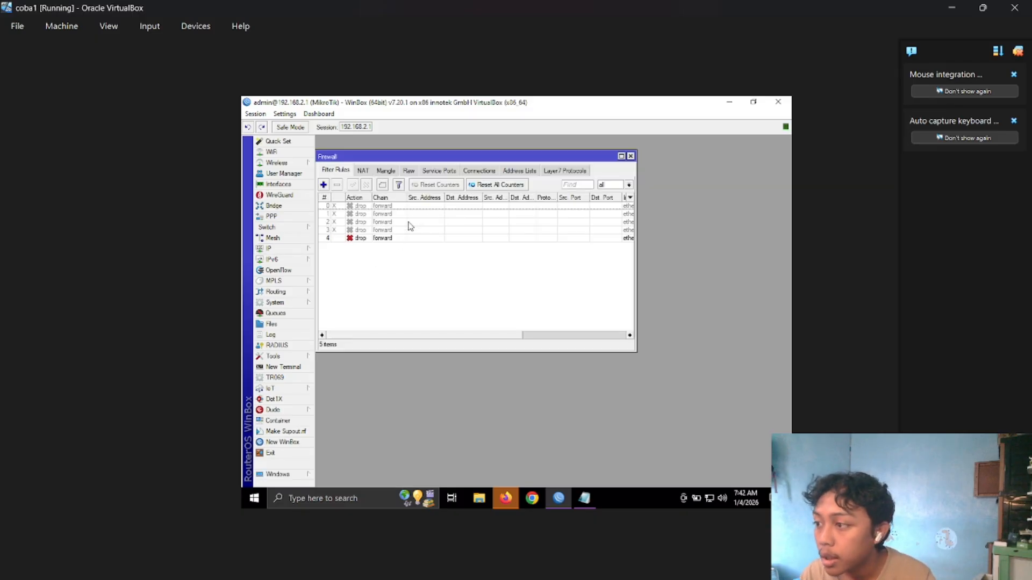
pyautogui.click(400, 238)
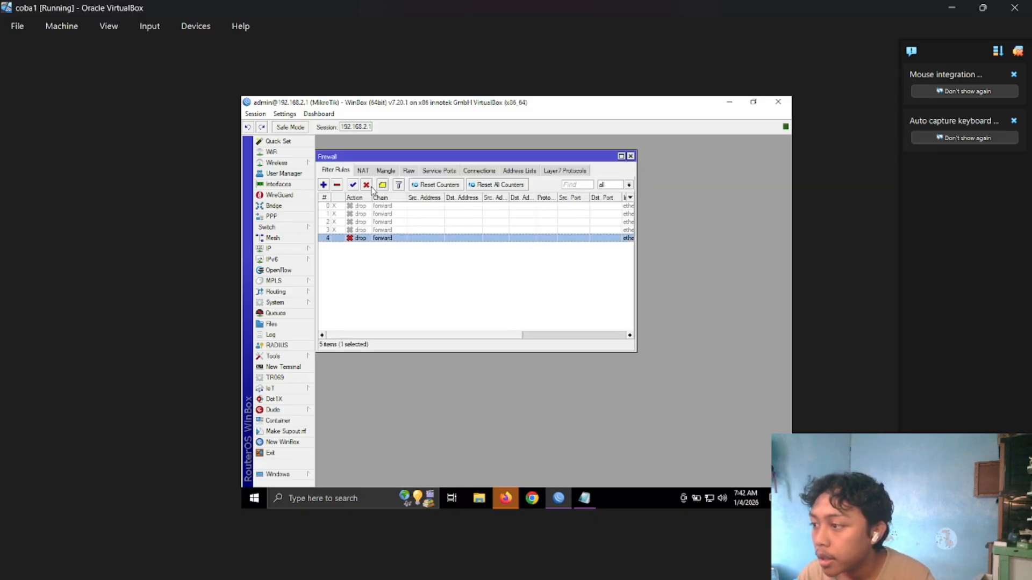
# Examine the name and regular expression of the "all youtube" Layer7 protocol entry.
pyautogui.click(551, 171)
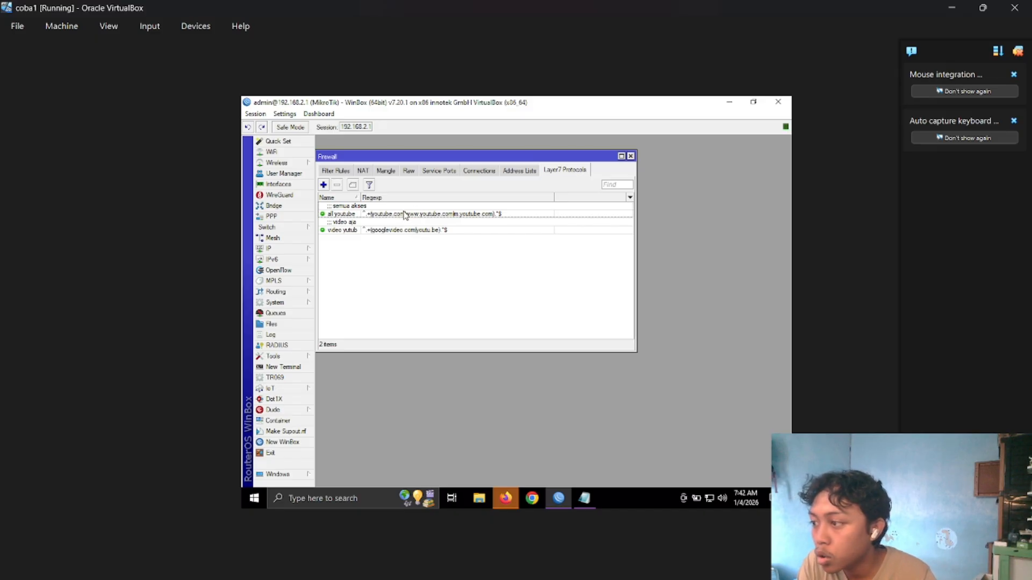
pyautogui.doubleClick(388, 207)
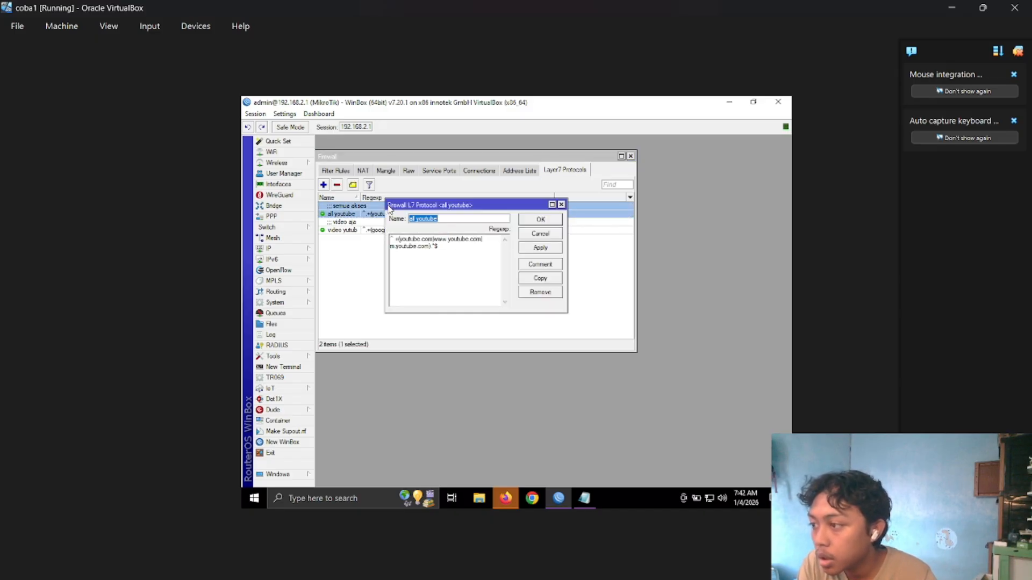
pyautogui.click(460, 217)
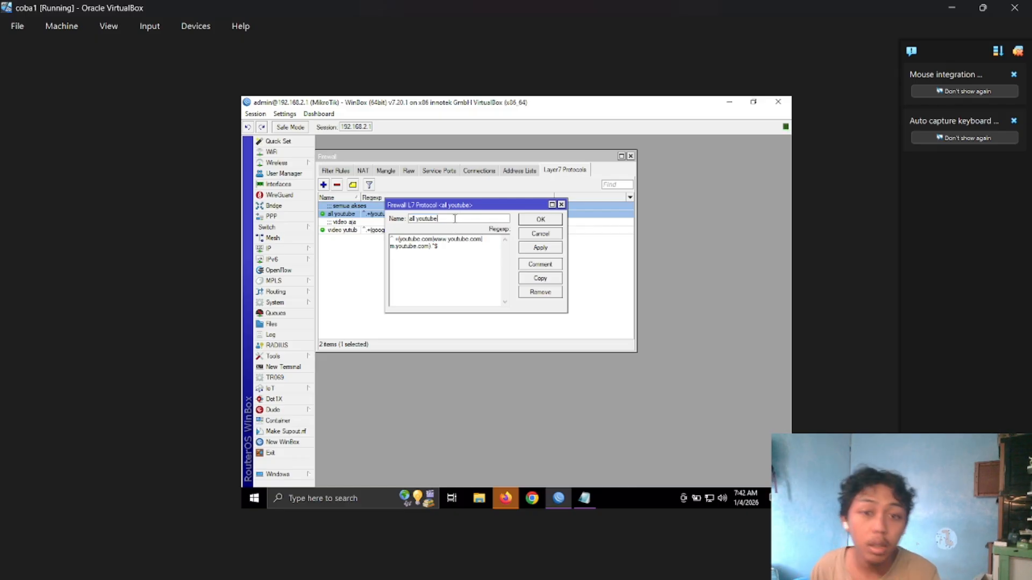
pyautogui.doubleClick(423, 218)
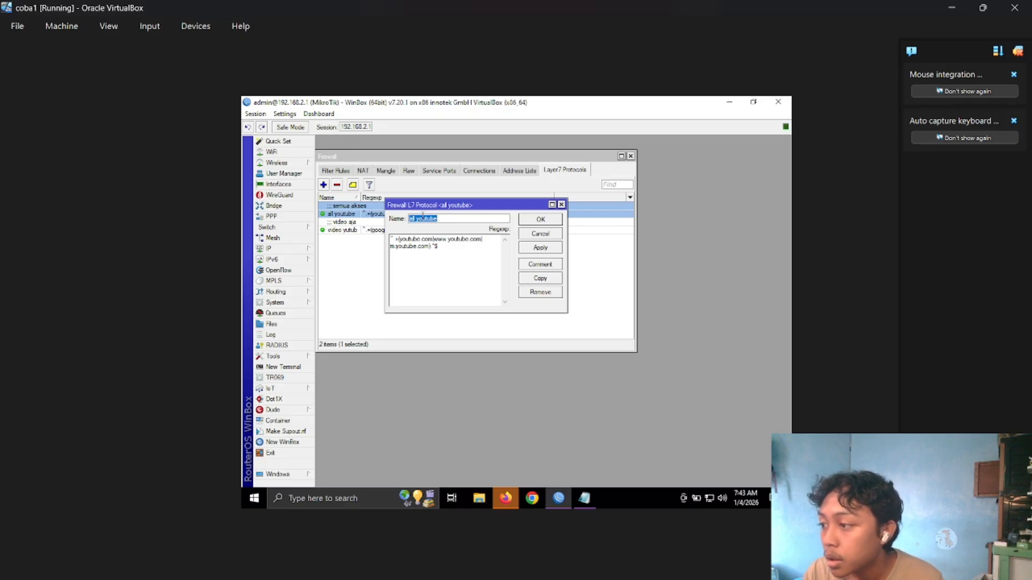
pyautogui.click(454, 262)
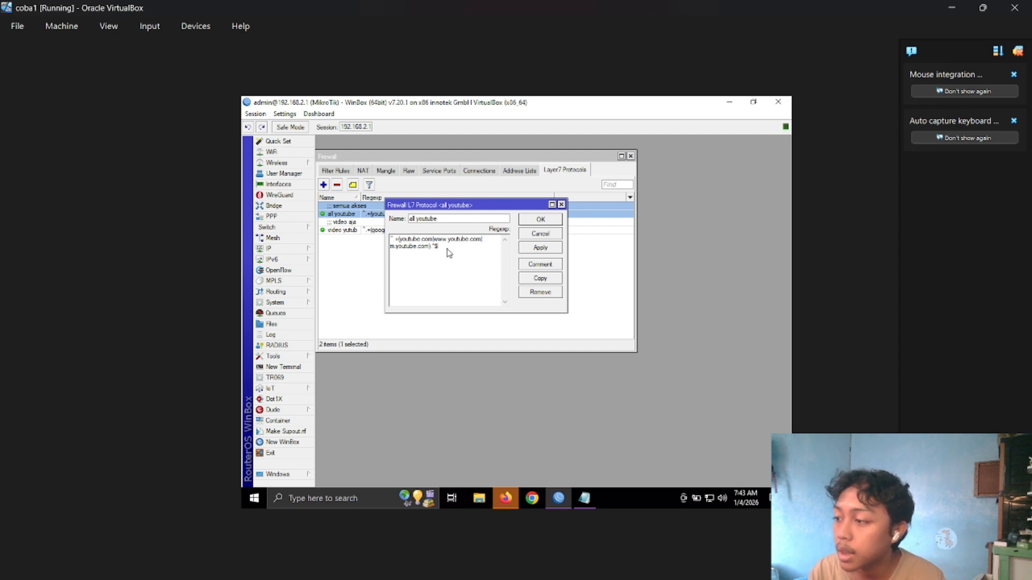
pyautogui.moveTo(446, 249); pyautogui.dragTo(390, 240)
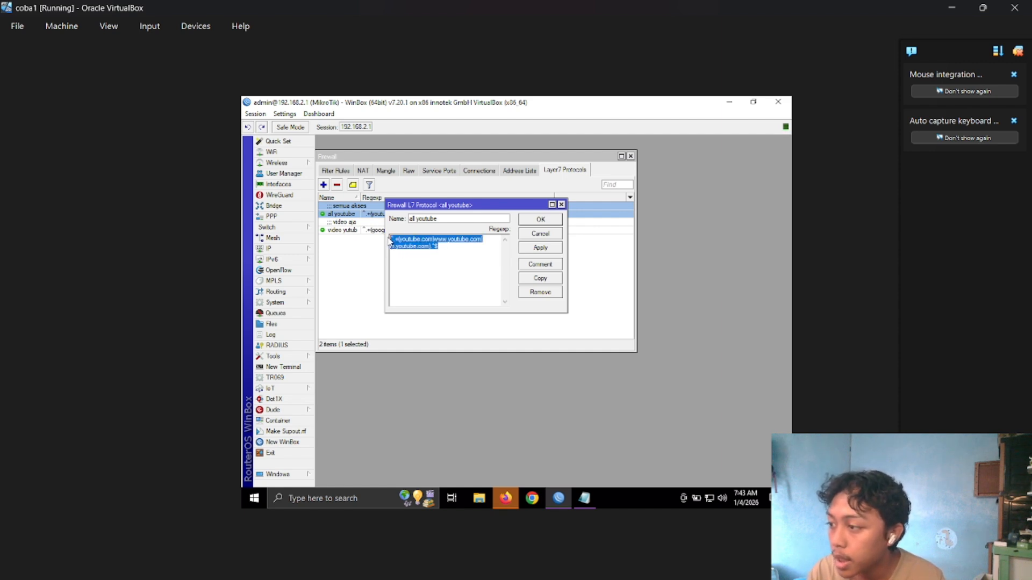
pyautogui.click(446, 261)
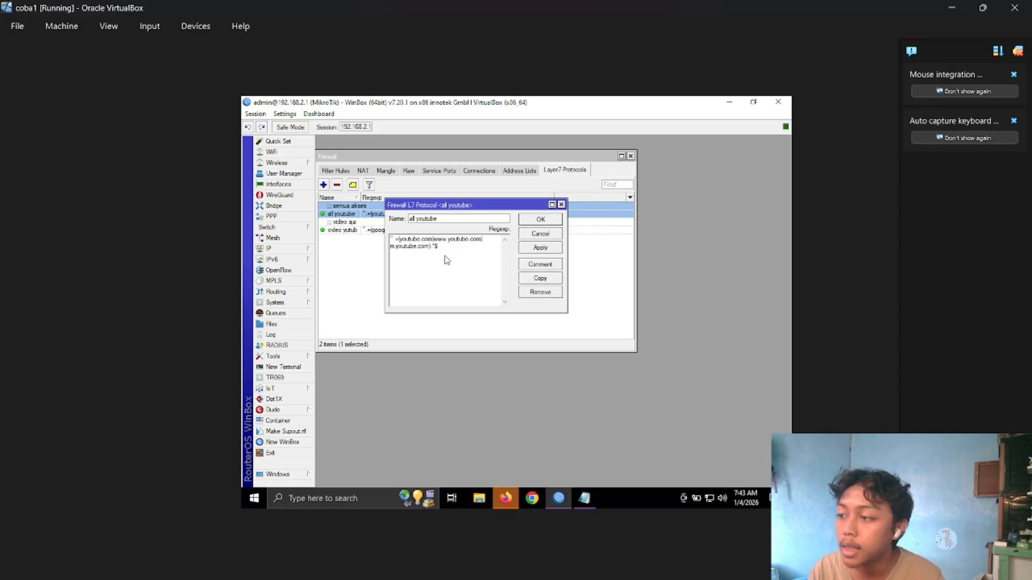
pyautogui.moveTo(447, 260); pyautogui.dragTo(390, 243)
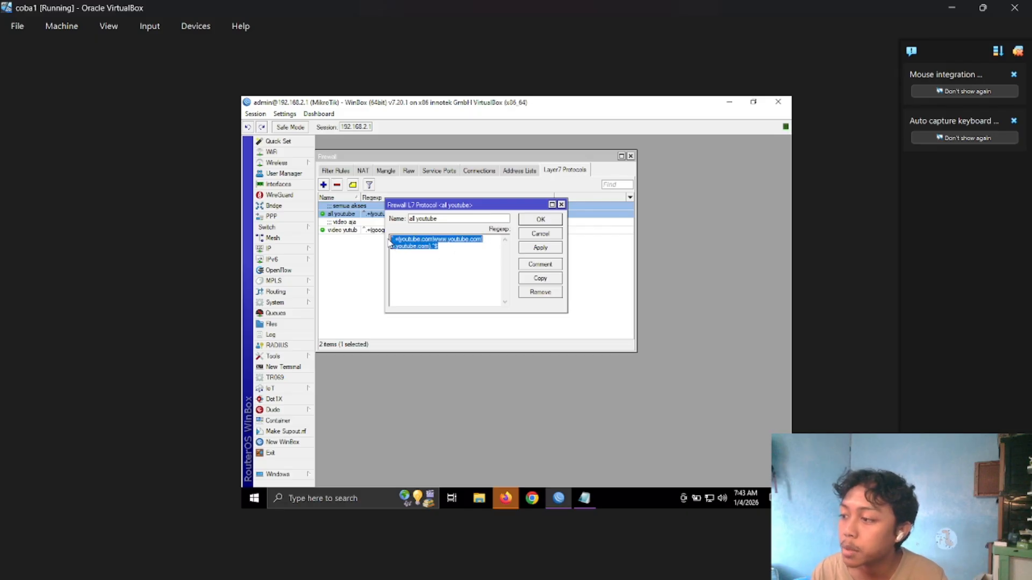
pyautogui.click(469, 256)
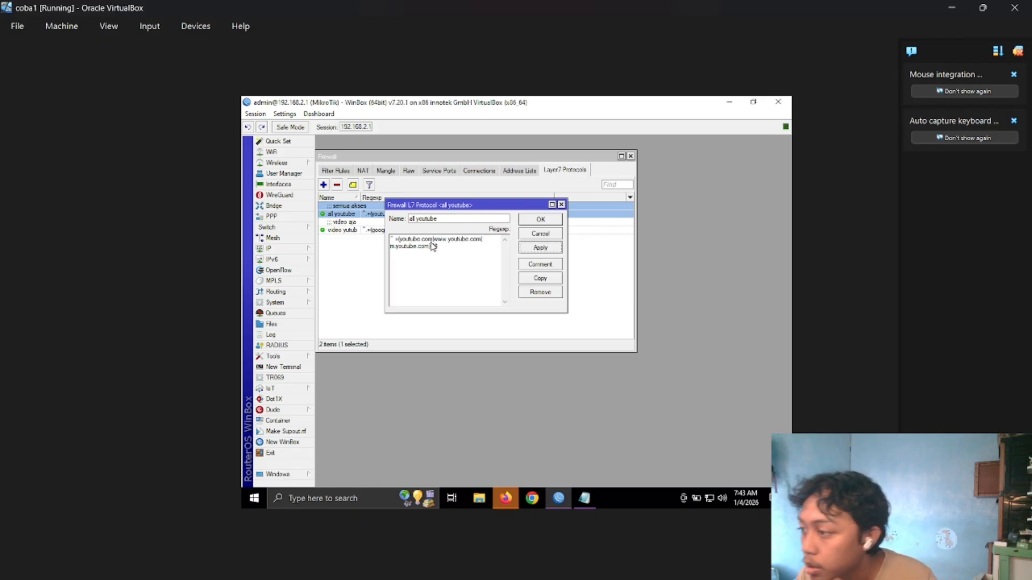
pyautogui.click(540, 220)
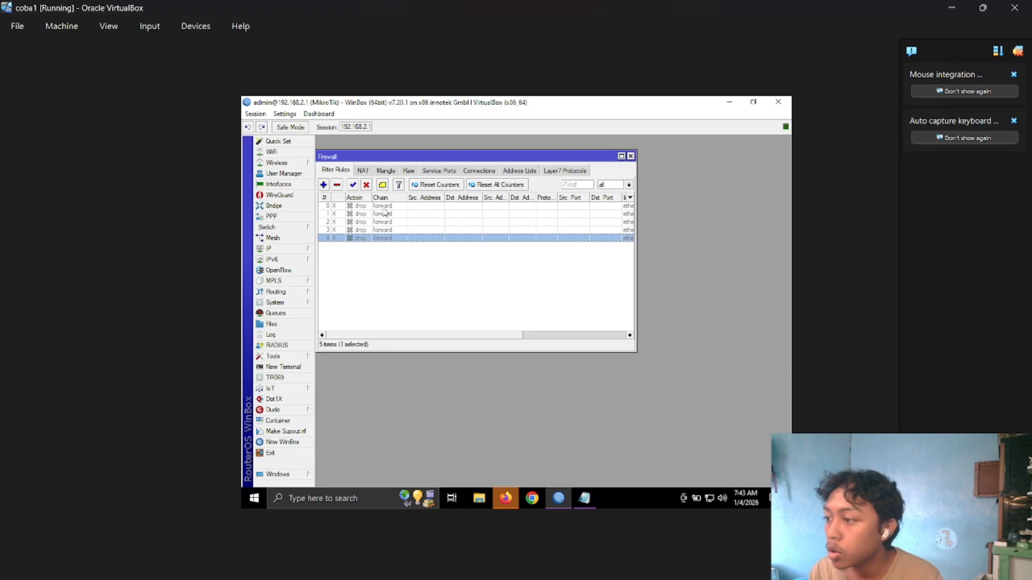
# Start a new forward-chain filter rule with in interface ether2 and out interface ether1.
pyautogui.click(324, 185)
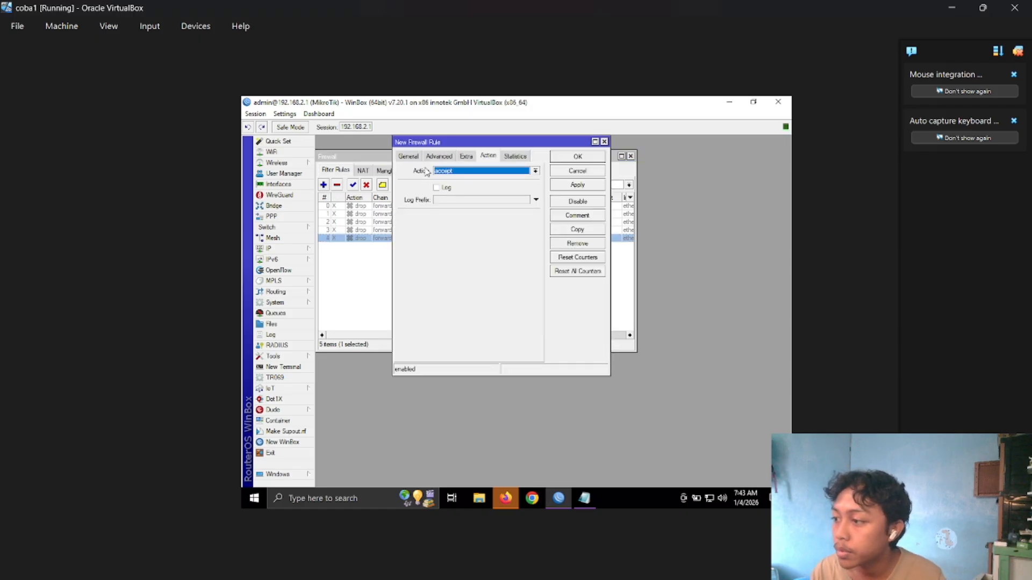
pyautogui.click(457, 172)
pyautogui.click(415, 158)
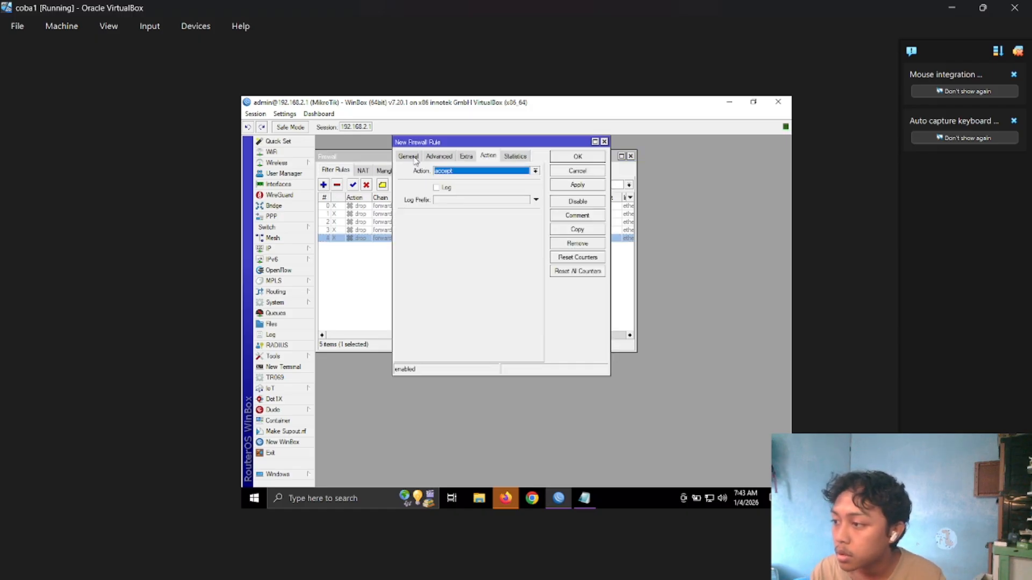
pyautogui.click(416, 159)
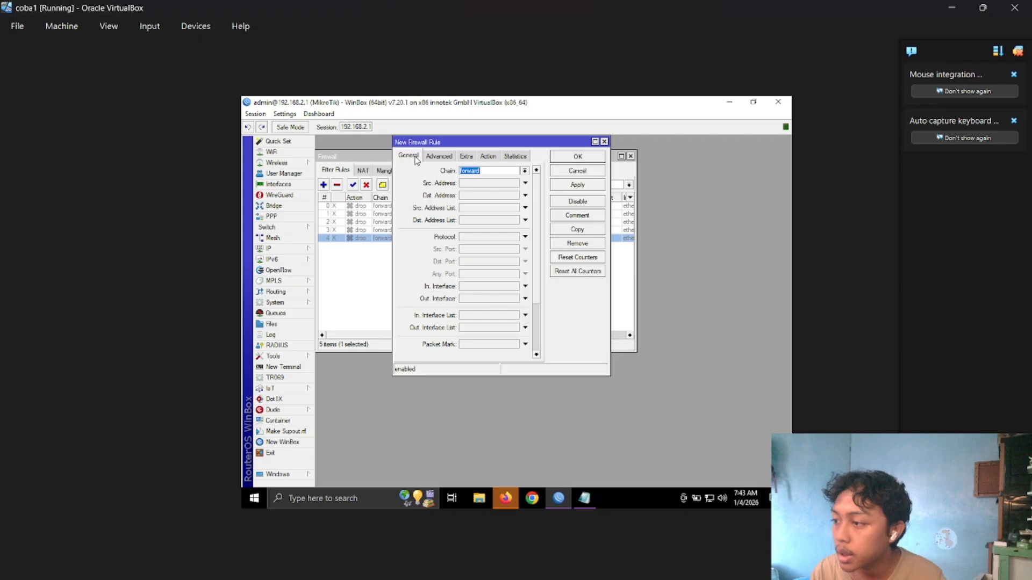
pyautogui.click(485, 287)
pyautogui.click(478, 329)
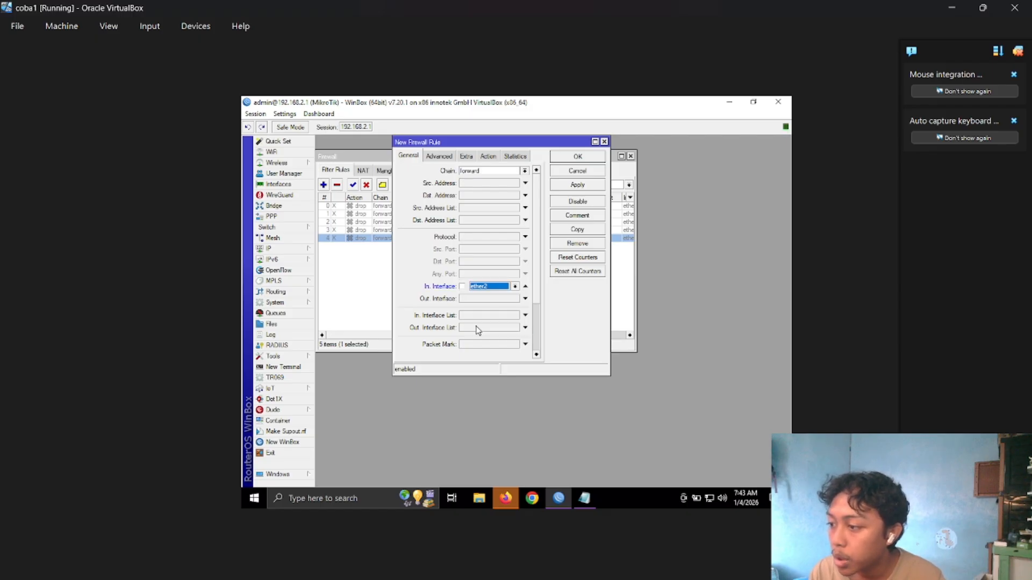
pyautogui.click(488, 299)
pyautogui.click(491, 301)
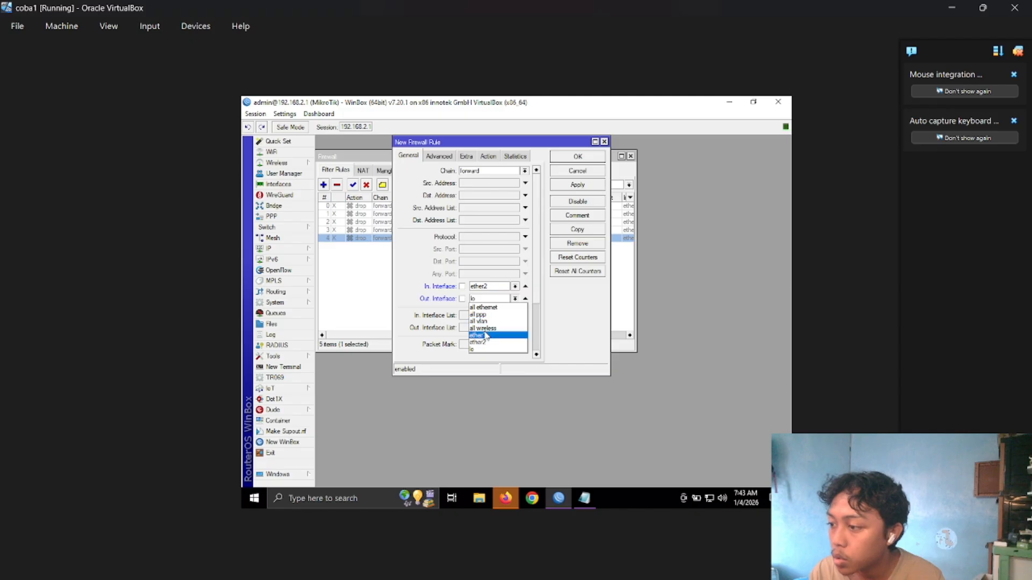
pyautogui.click(486, 334)
# Set the new rule's Layer7 protocol to "all youtube" and its action to drop.
pyautogui.click(445, 156)
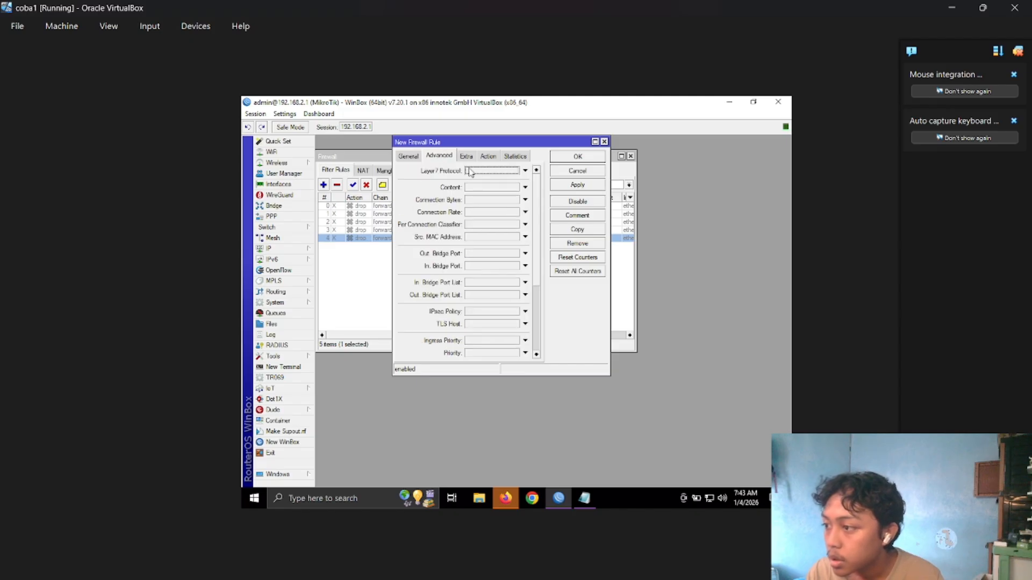
pyautogui.click(471, 171)
pyautogui.click(514, 171)
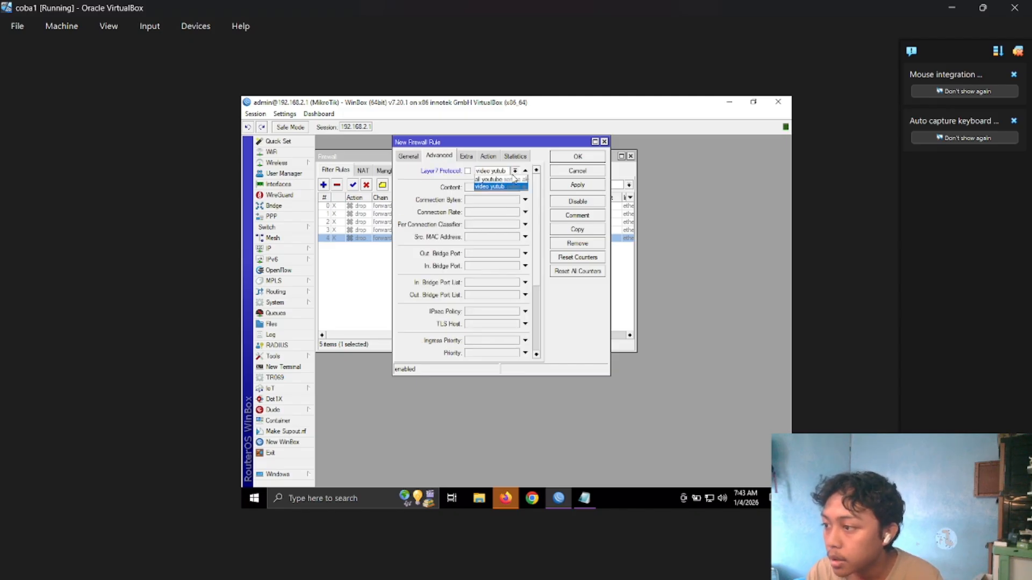
pyautogui.click(511, 180)
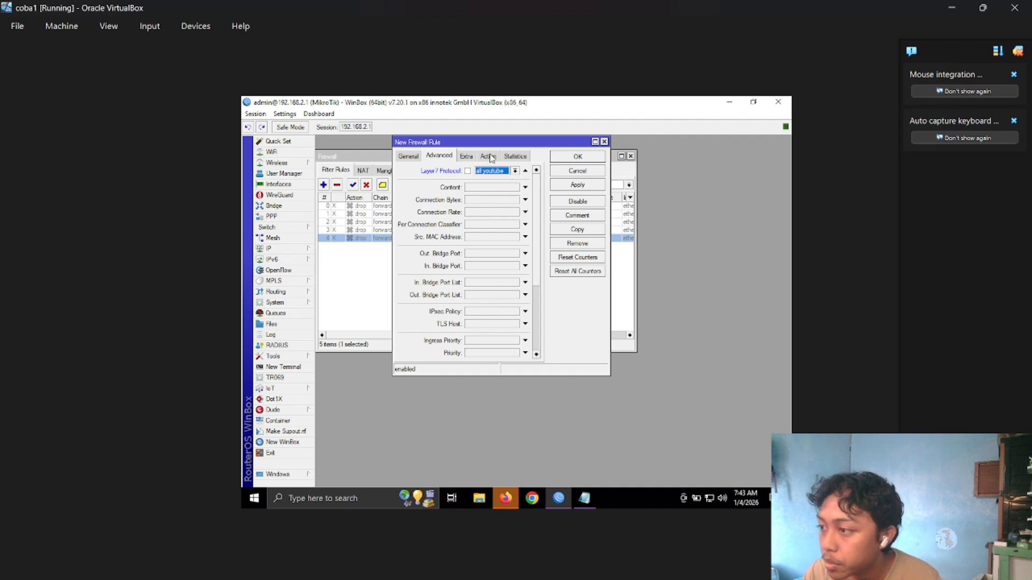
pyautogui.click(490, 157)
pyautogui.click(495, 172)
pyautogui.click(476, 203)
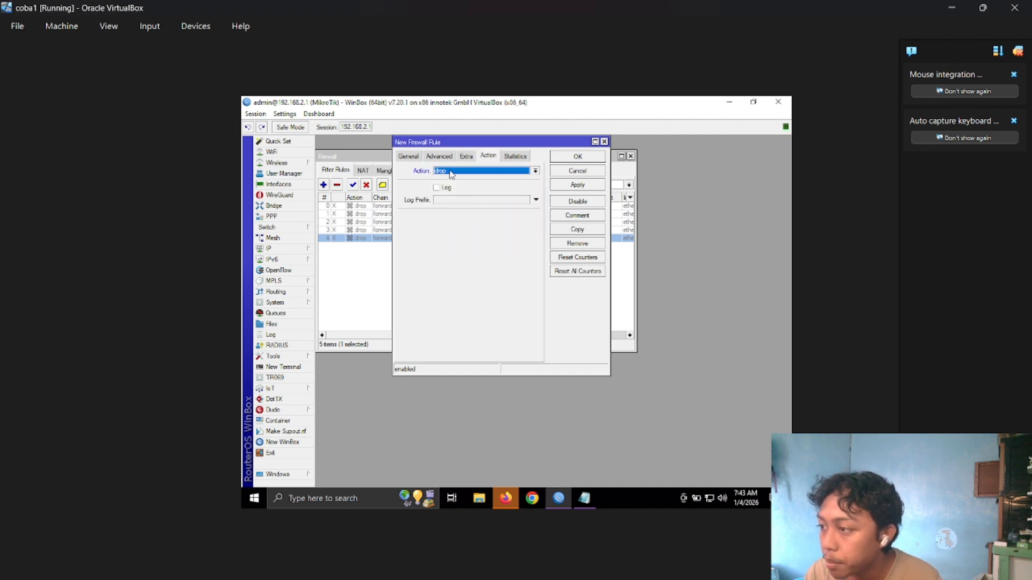
# Review the new rule's Layer7, action and interface settings and save it to the filter list.
pyautogui.click(439, 157)
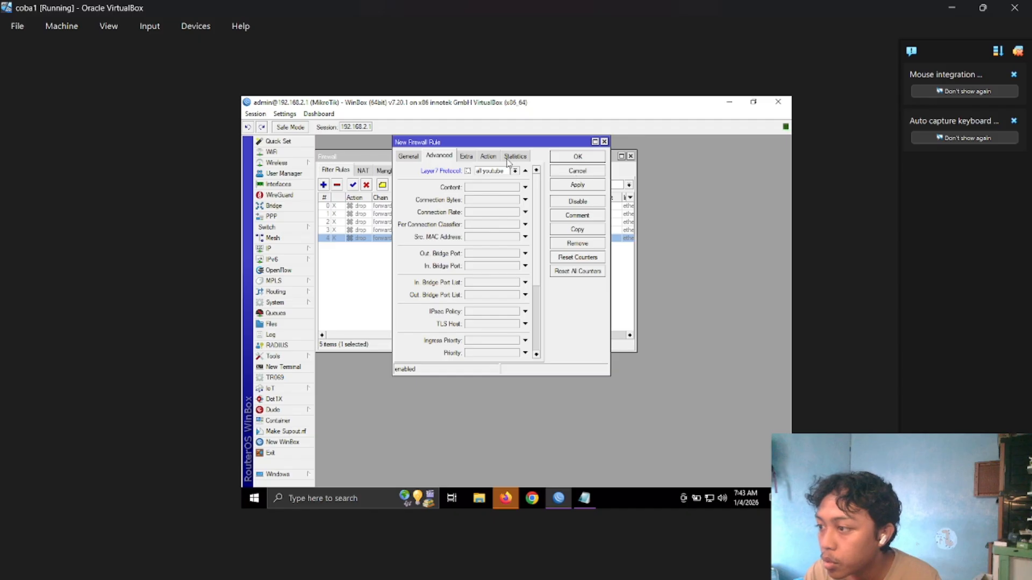
pyautogui.click(490, 157)
pyautogui.click(402, 157)
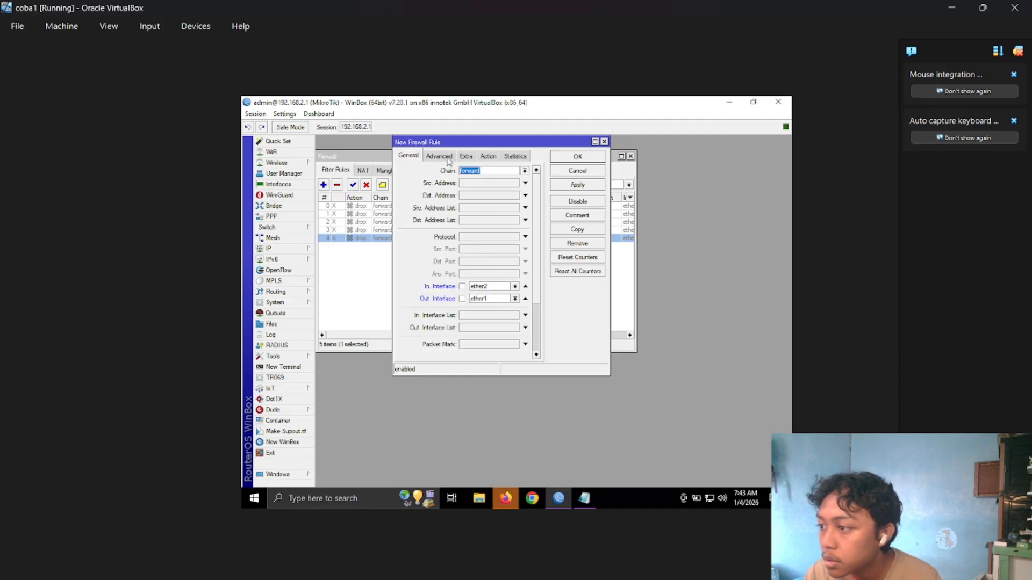
pyautogui.click(575, 188)
pyautogui.click(584, 159)
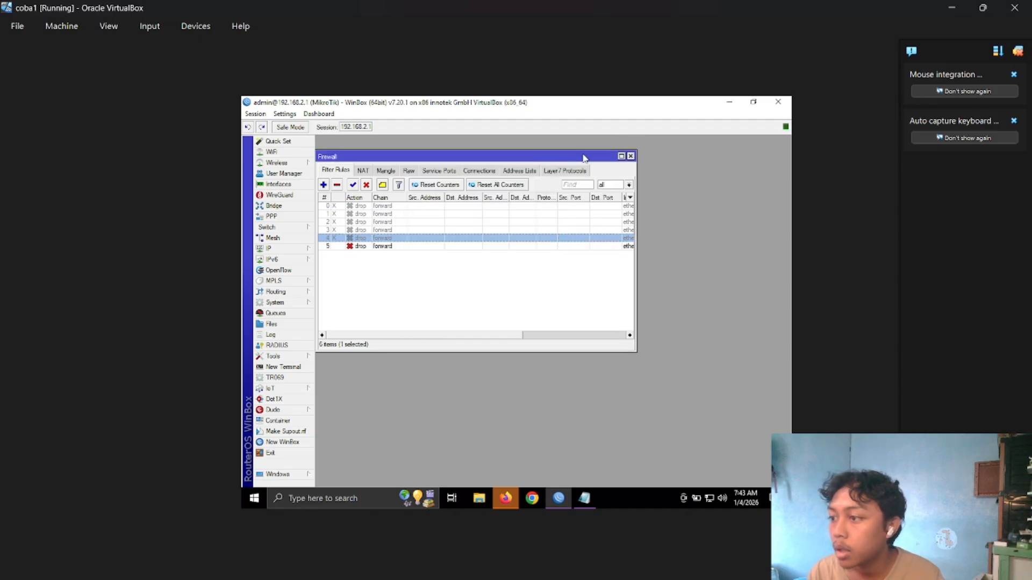
# Switch to Firefox, dismiss the default-browser prompt and clear the browsing history, cookies, cache and form data for everything.
pyautogui.click(508, 499)
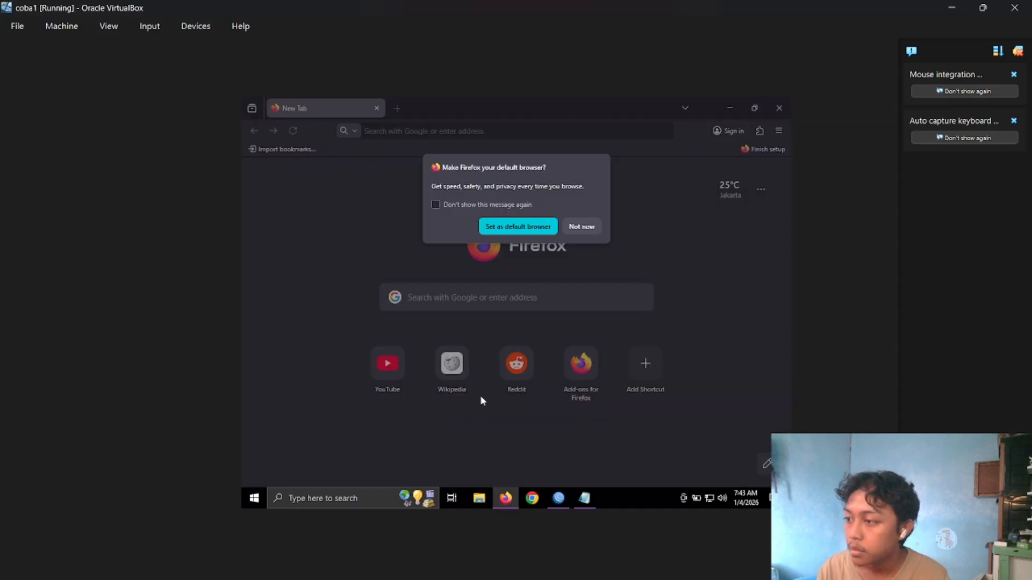
pyautogui.click(583, 226)
pyautogui.click(775, 129)
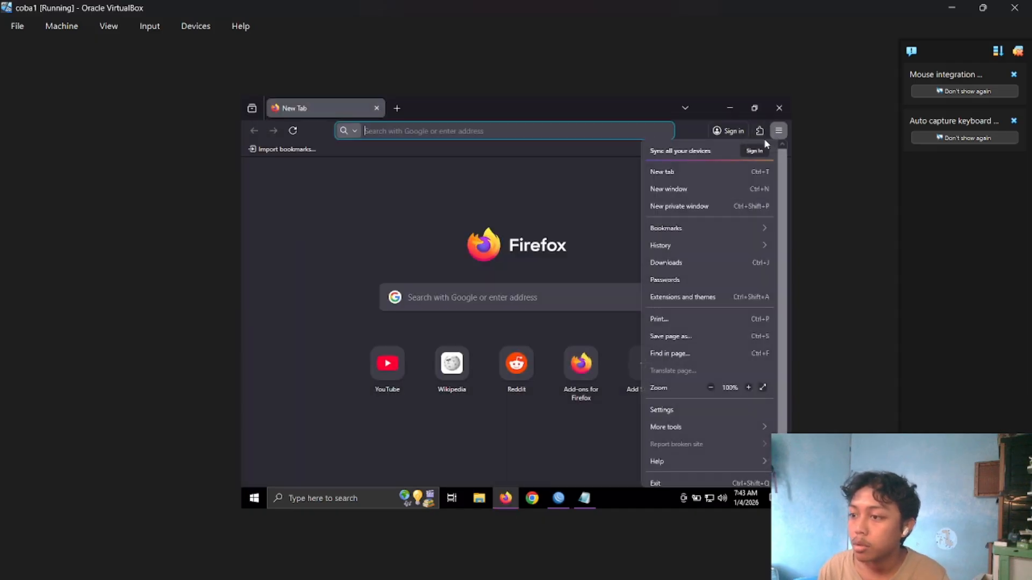
pyautogui.click(685, 250)
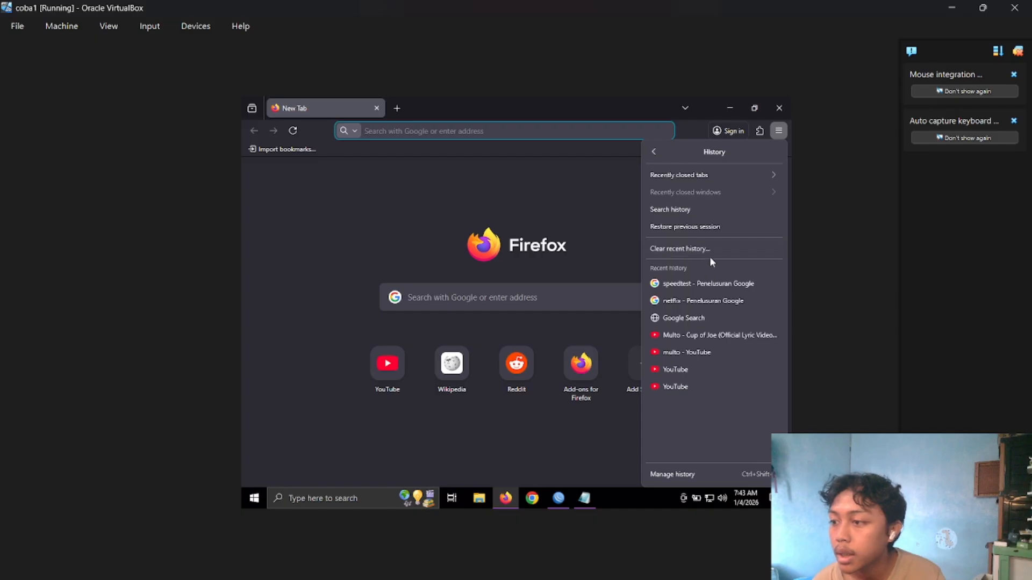
pyautogui.click(711, 248)
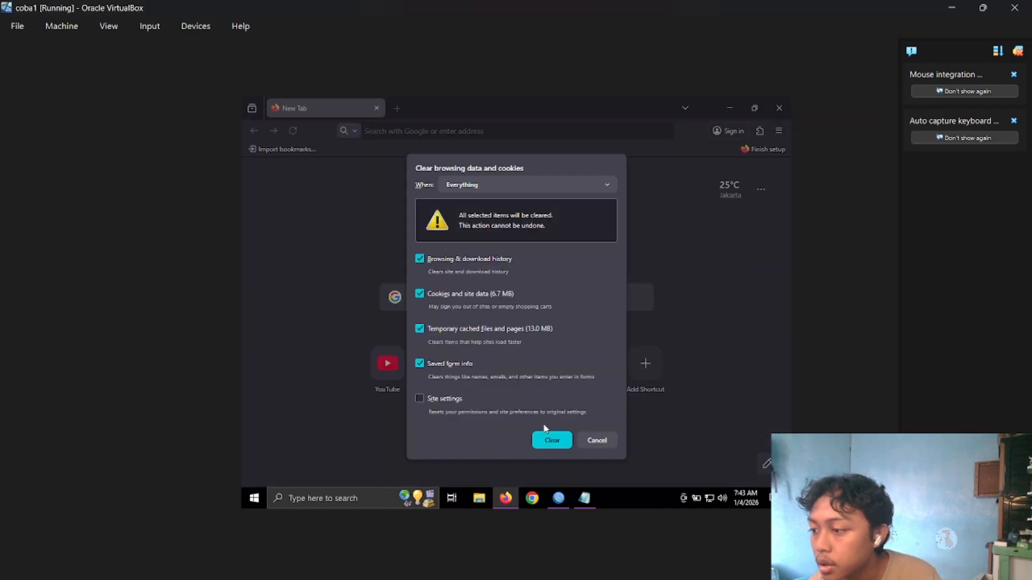
pyautogui.click(543, 436)
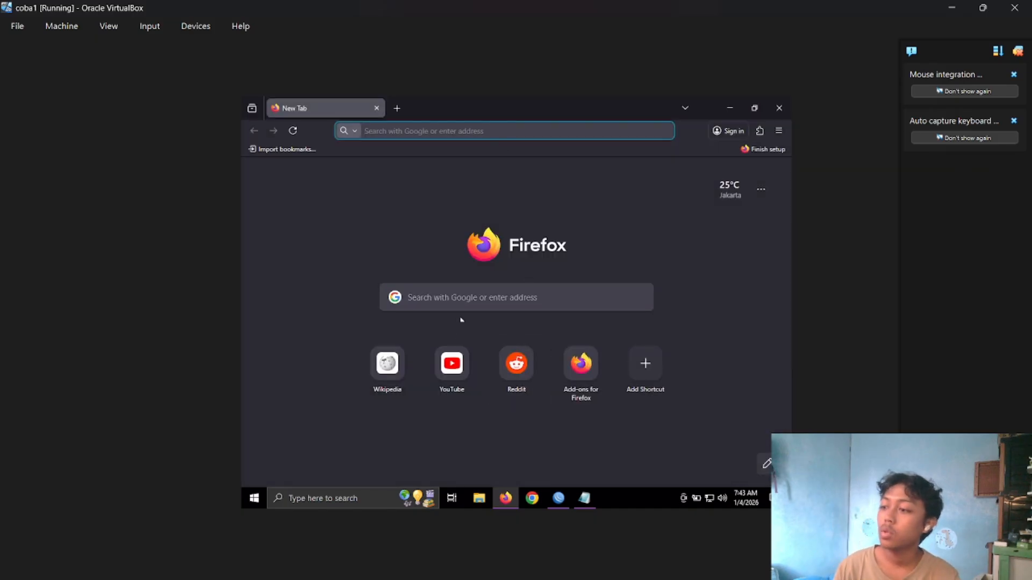
# Open YouTube from the new tab page to test the "all youtube" block and examine the page that loads.
pyautogui.click(453, 379)
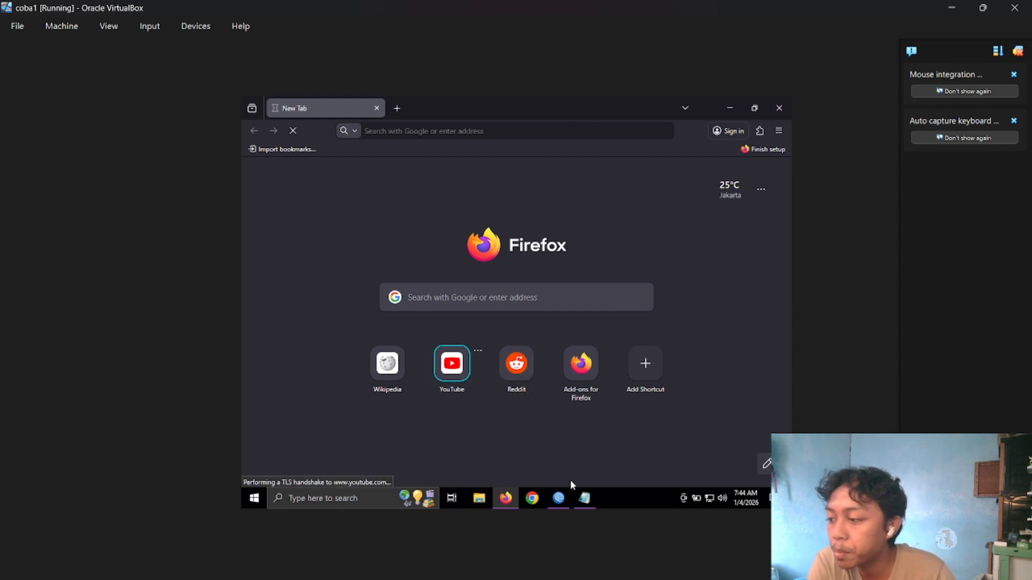
pyautogui.moveTo(561, 499)
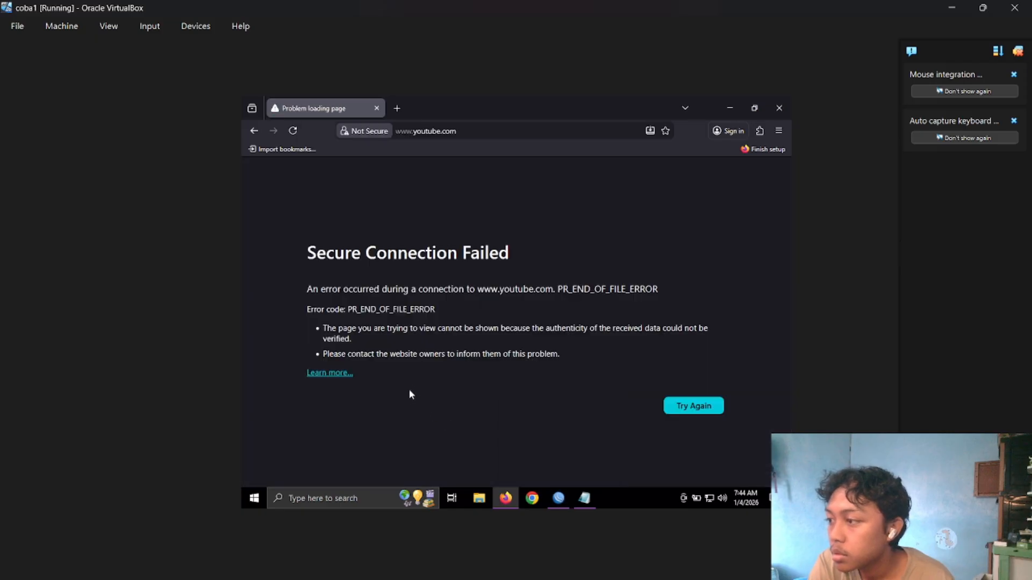
pyautogui.moveTo(304, 256)
pyautogui.mouseDown()
pyautogui.moveTo(345, 253)
pyautogui.moveTo(506, 329)
pyautogui.moveTo(545, 360)
pyautogui.moveTo(571, 359)
pyautogui.moveTo(310, 262)
pyautogui.mouseUp()
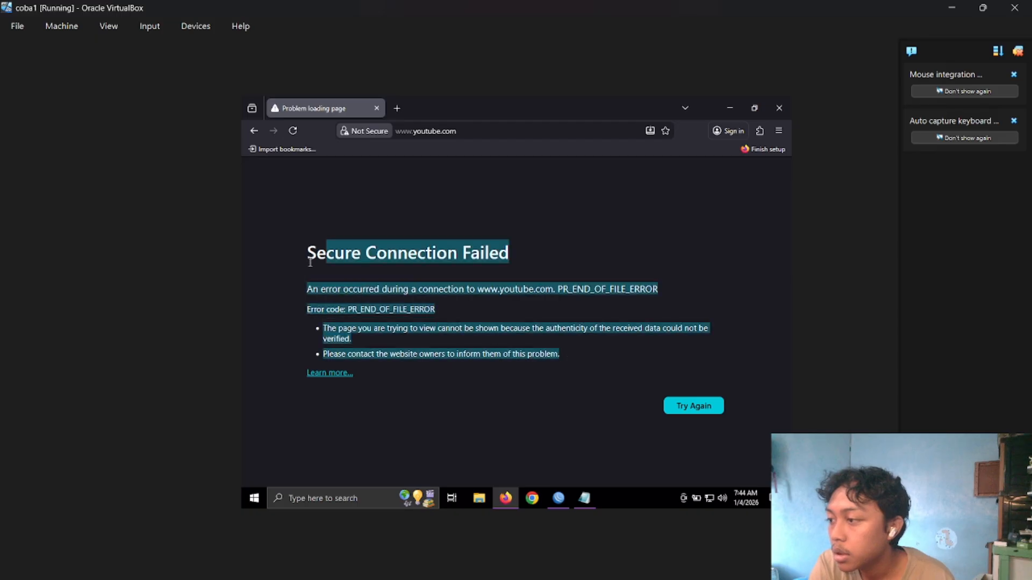
pyautogui.click(492, 322)
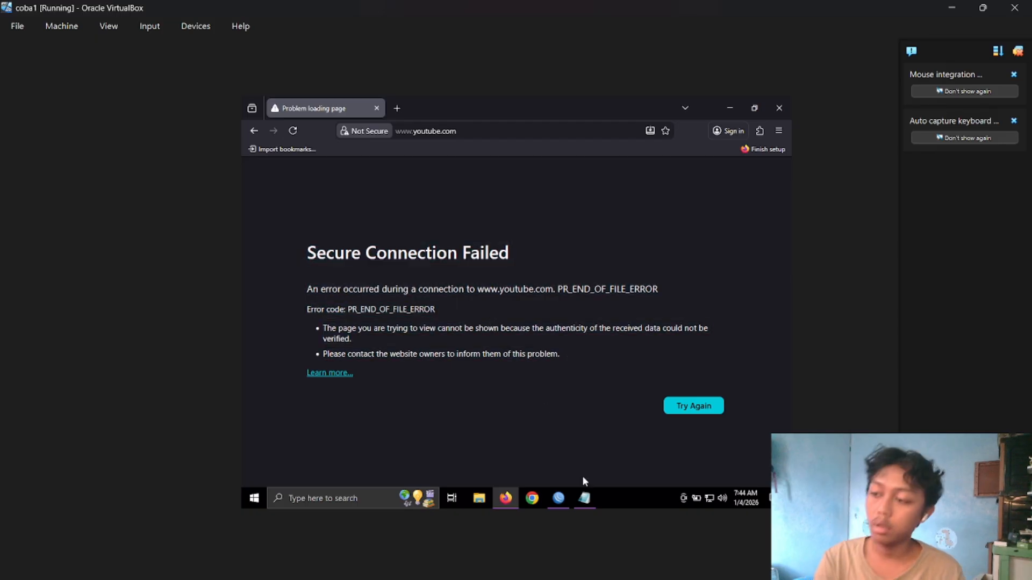
# Switch back to WinBox and disable filter rule 5, the "all youtube" drop rule.
pyautogui.click(562, 499)
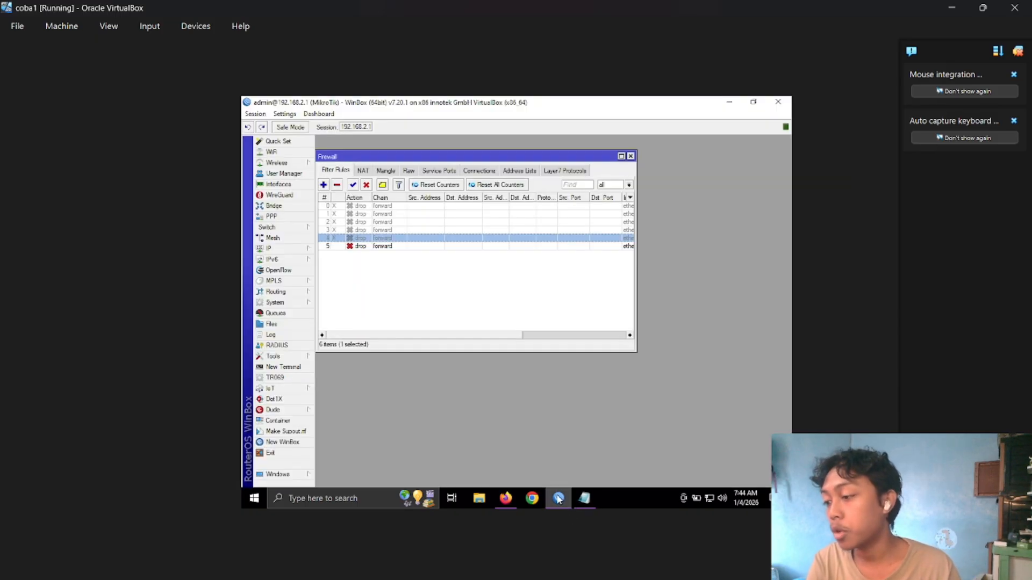
pyautogui.click(474, 247)
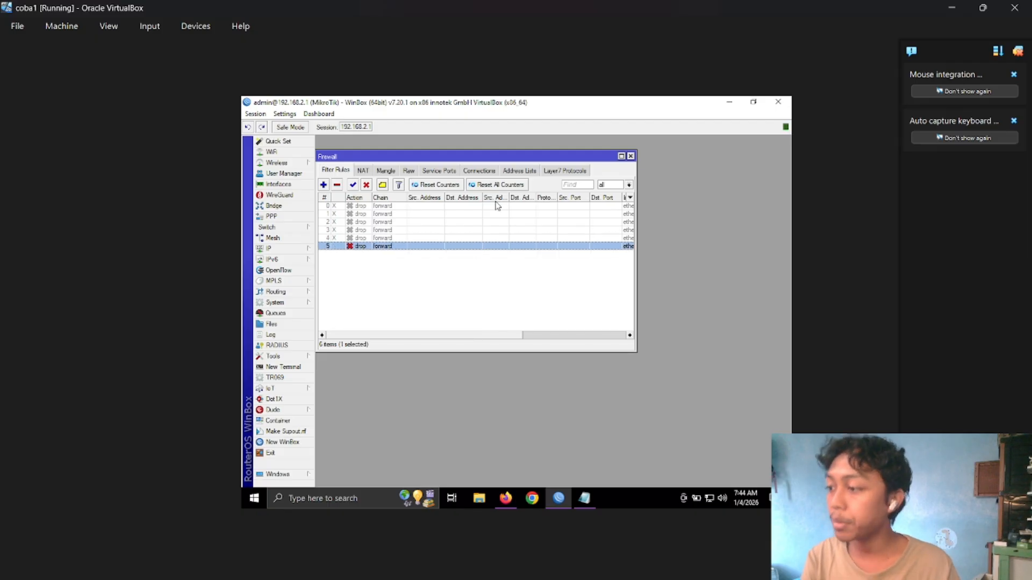
pyautogui.click(367, 185)
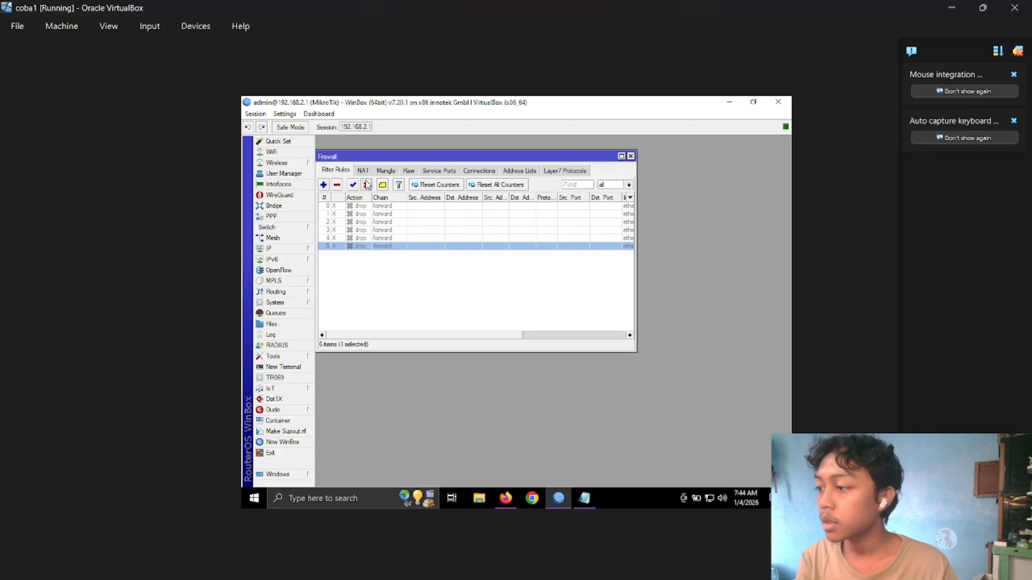
# Examine the name and regular expression of the "video yutub" Layer7 protocol entry and close it.
pyautogui.click(565, 171)
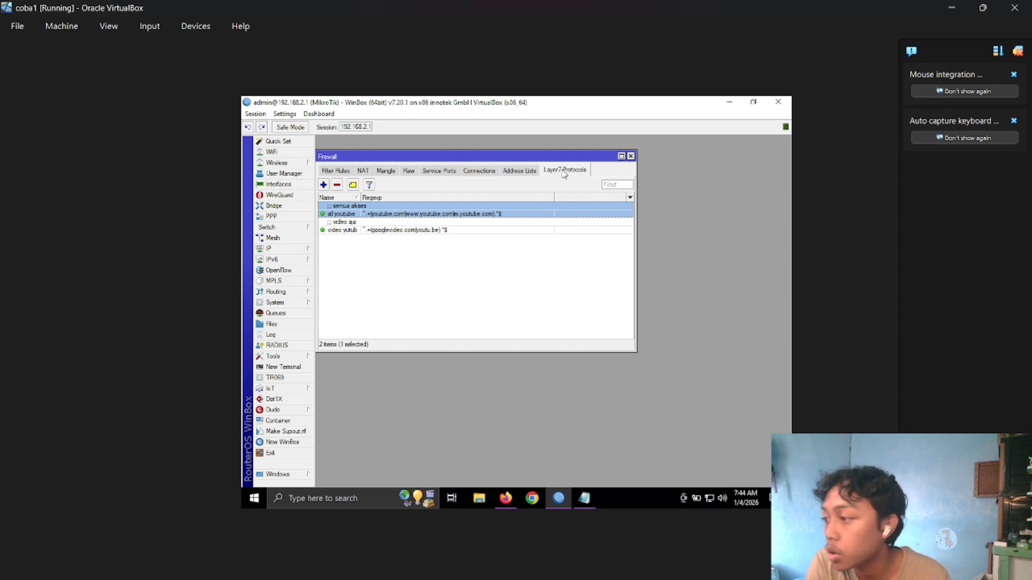
pyautogui.click(348, 230)
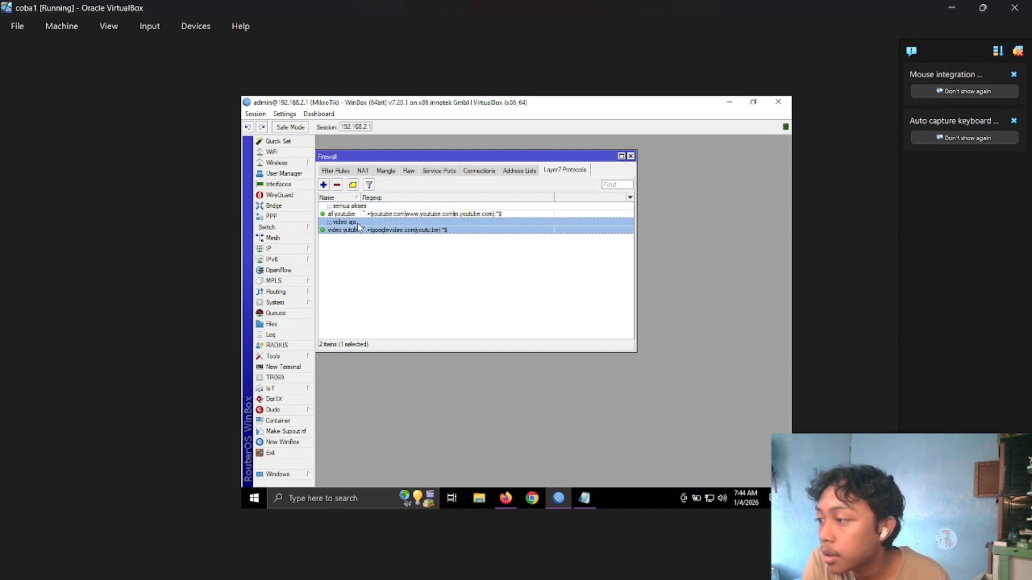
pyautogui.doubleClick(359, 226)
pyautogui.click(455, 220)
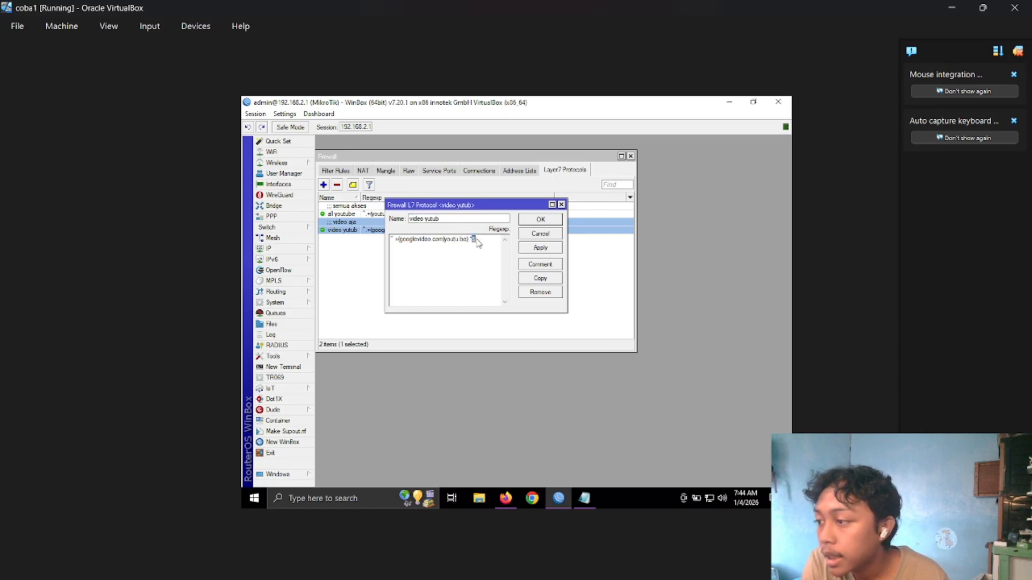
pyautogui.moveTo(476, 242); pyautogui.dragTo(390, 240)
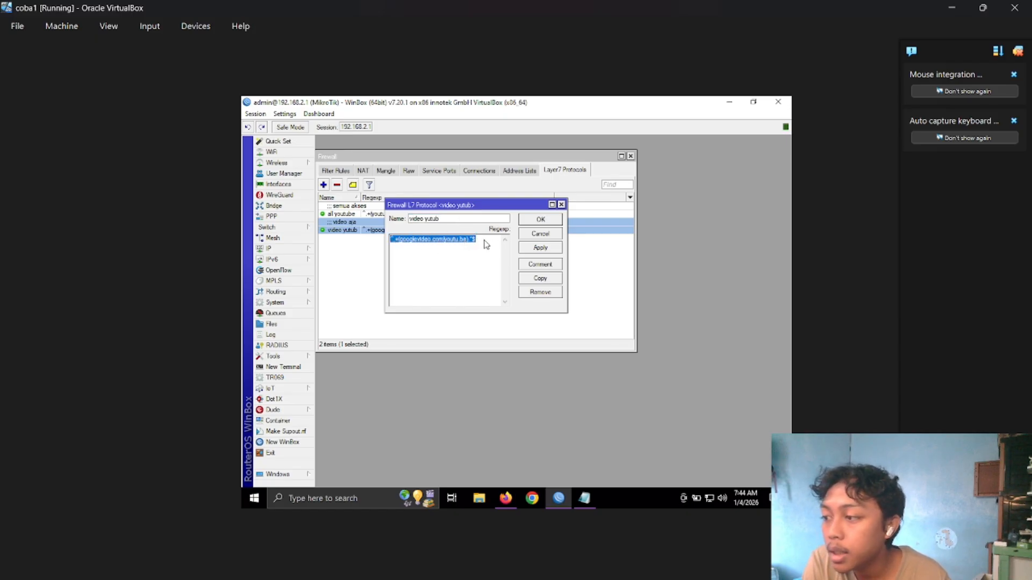
pyautogui.click(529, 251)
pyautogui.click(539, 220)
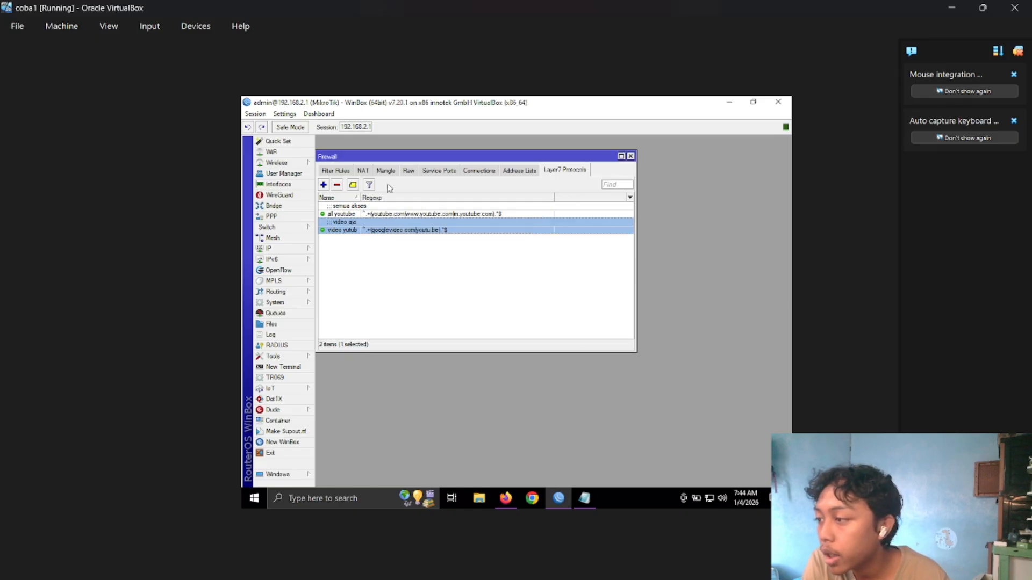
# Start another forward-chain filter rule with in interface ether2 and out interface ether1.
pyautogui.click(341, 171)
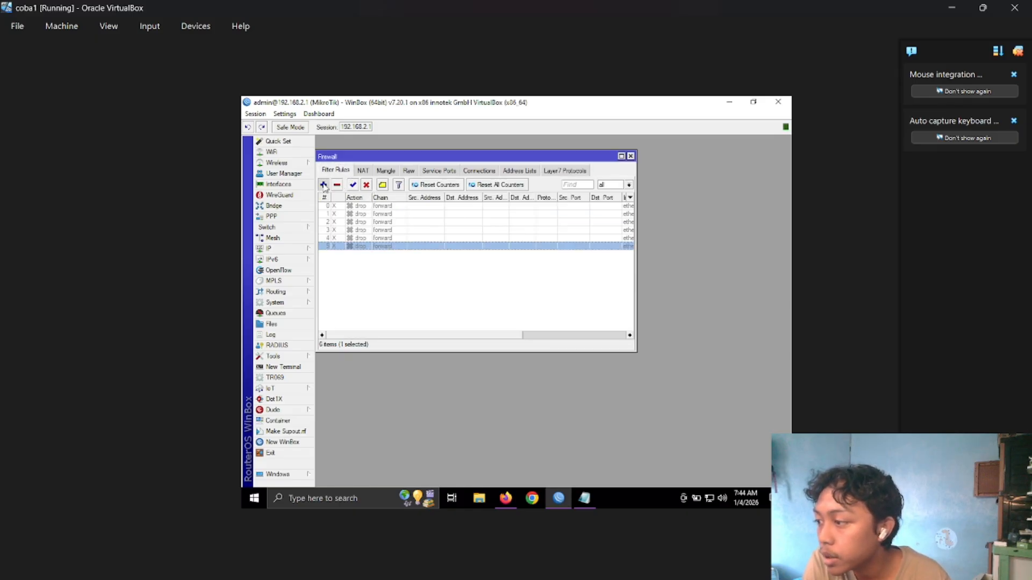
pyautogui.click(323, 185)
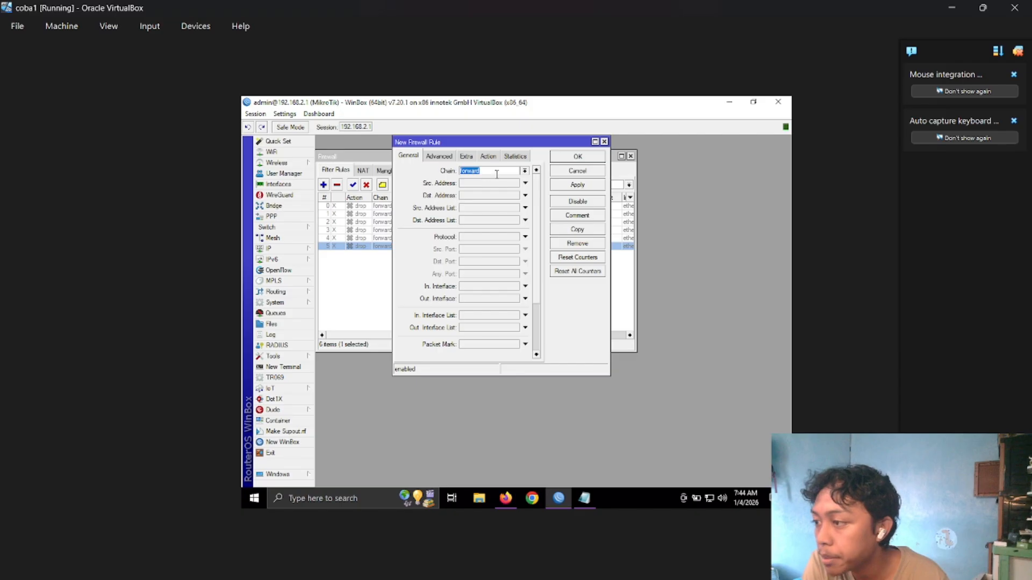
pyautogui.click(503, 290)
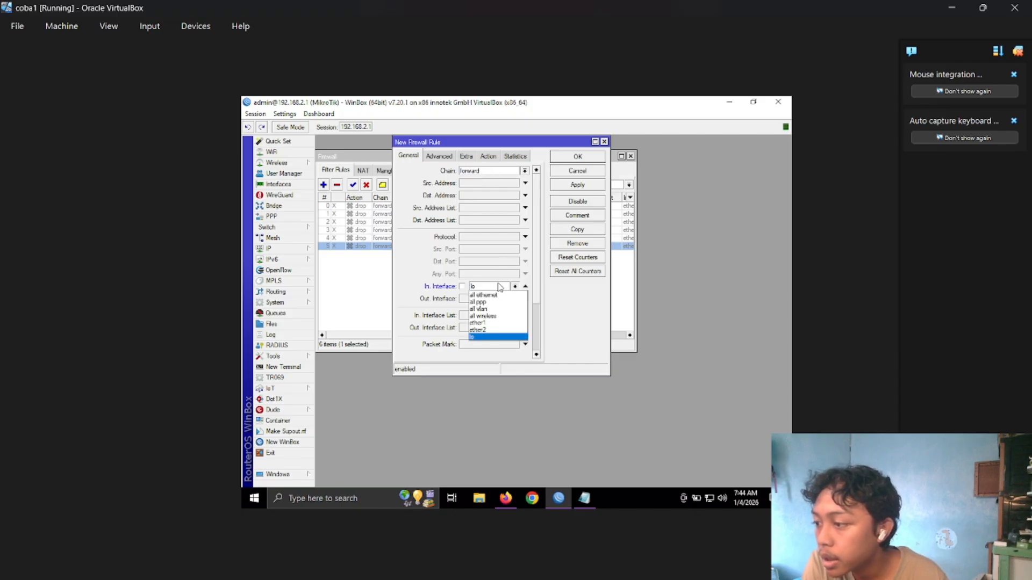
pyautogui.click(500, 287)
pyautogui.click(483, 330)
pyautogui.click(498, 300)
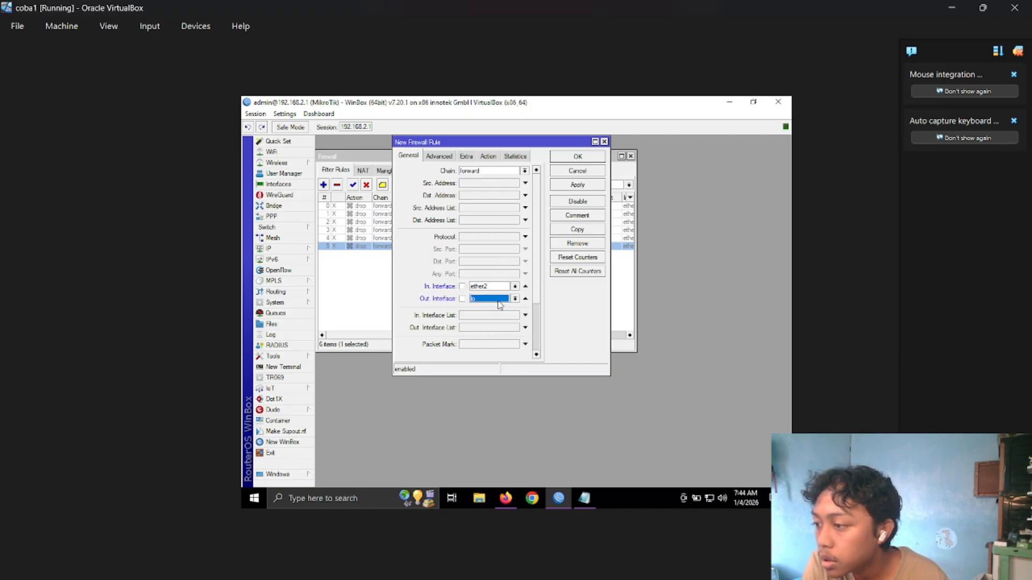
pyautogui.click(496, 302)
pyautogui.click(486, 334)
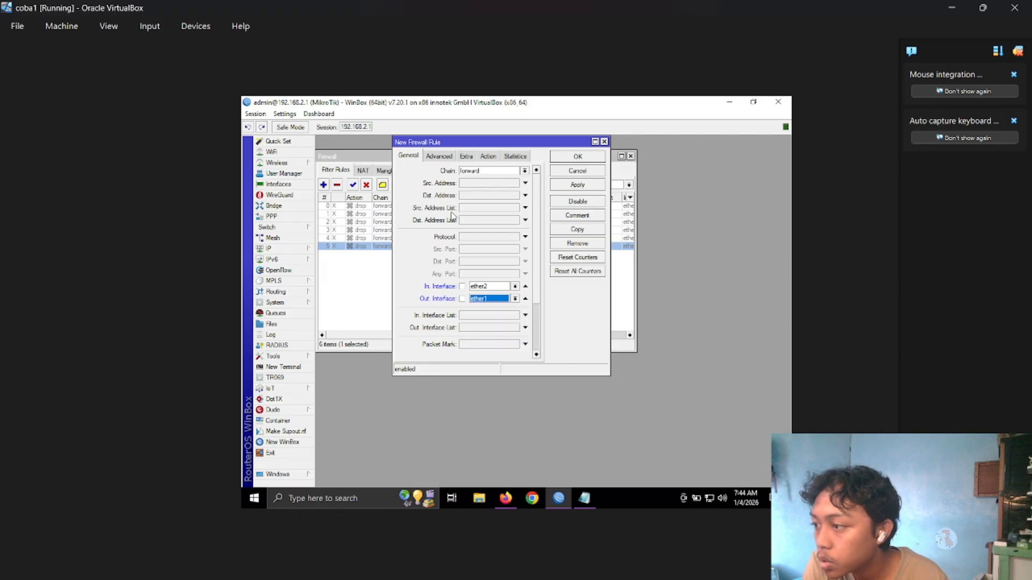
# Set the new rule's Layer7 protocol to "video yutub" and its action to drop.
pyautogui.click(439, 156)
pyautogui.click(496, 171)
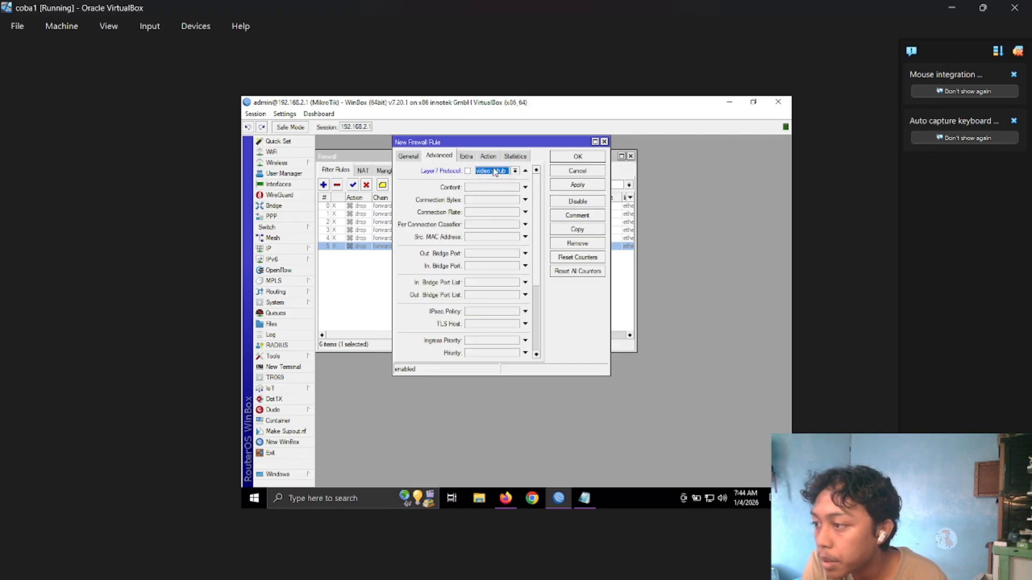
pyautogui.click(492, 156)
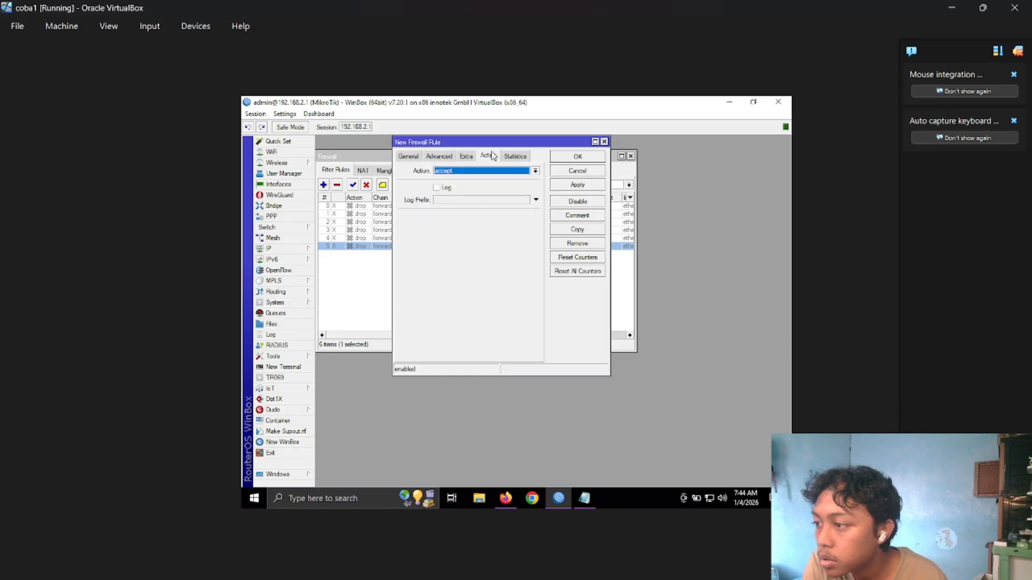
pyautogui.click(494, 171)
pyautogui.click(475, 201)
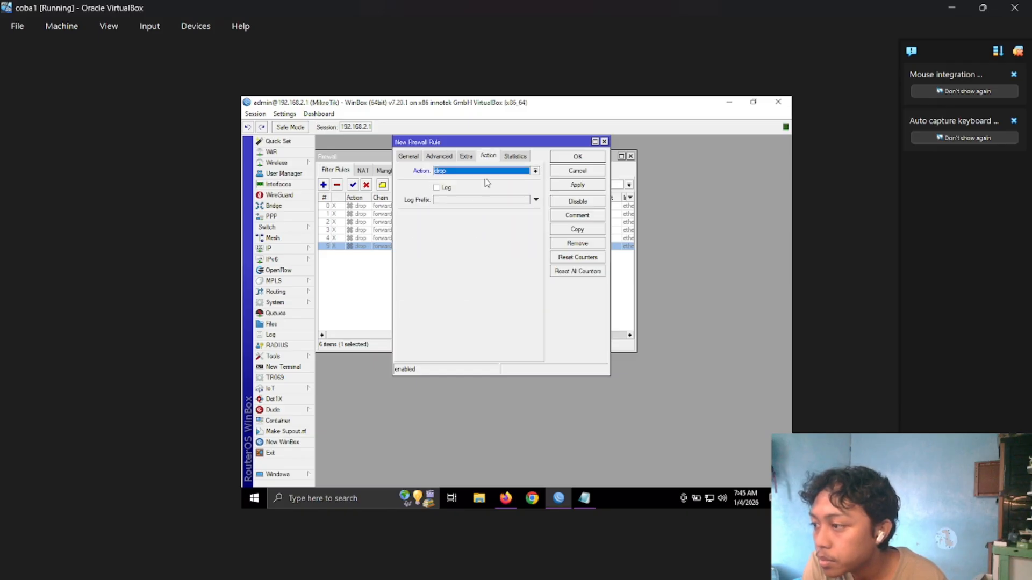
# Review the "video yutub" rule's Layer7, interface and action settings and save it to the filter list.
pyautogui.click(438, 156)
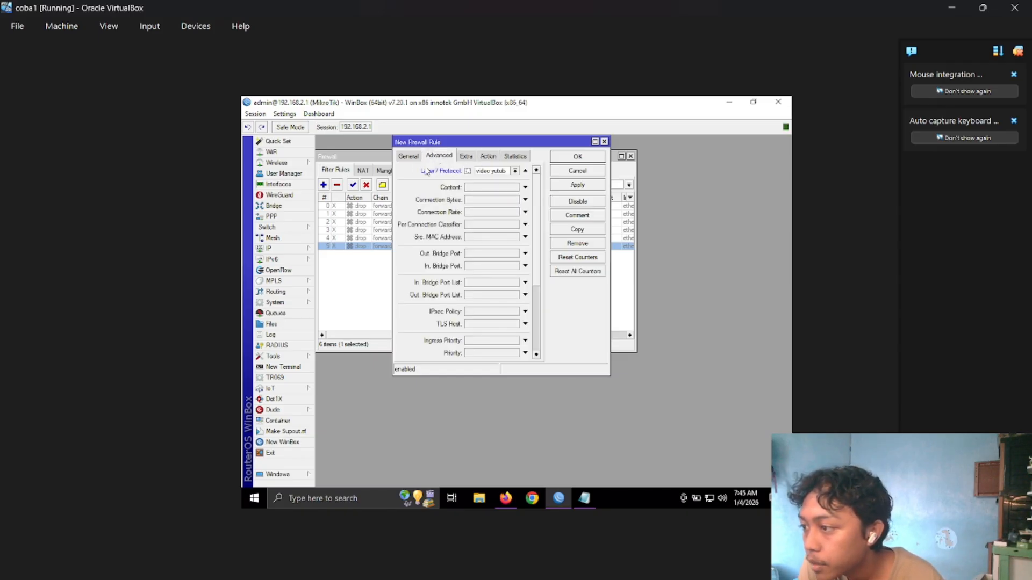
pyautogui.click(406, 156)
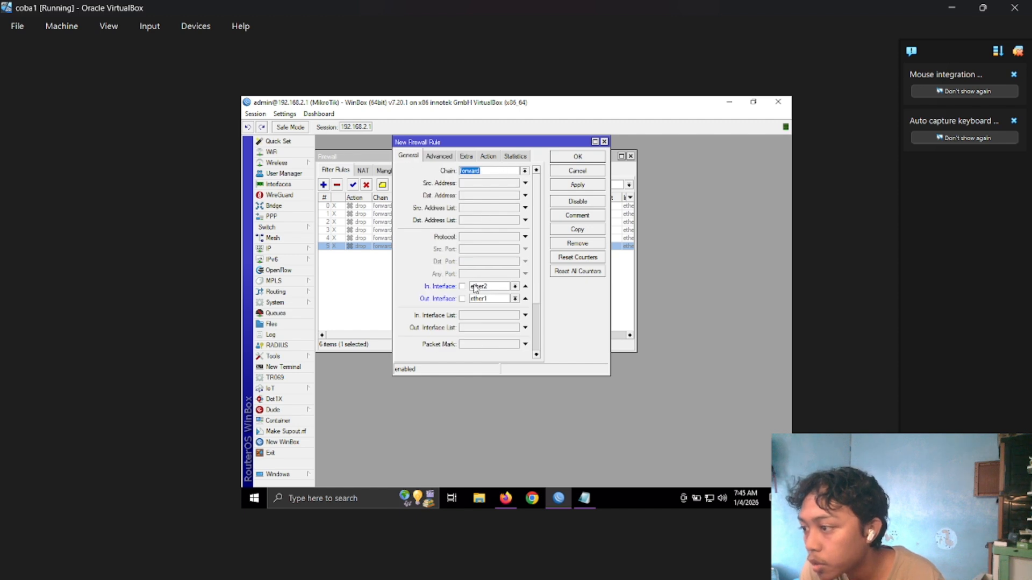
pyautogui.click(483, 157)
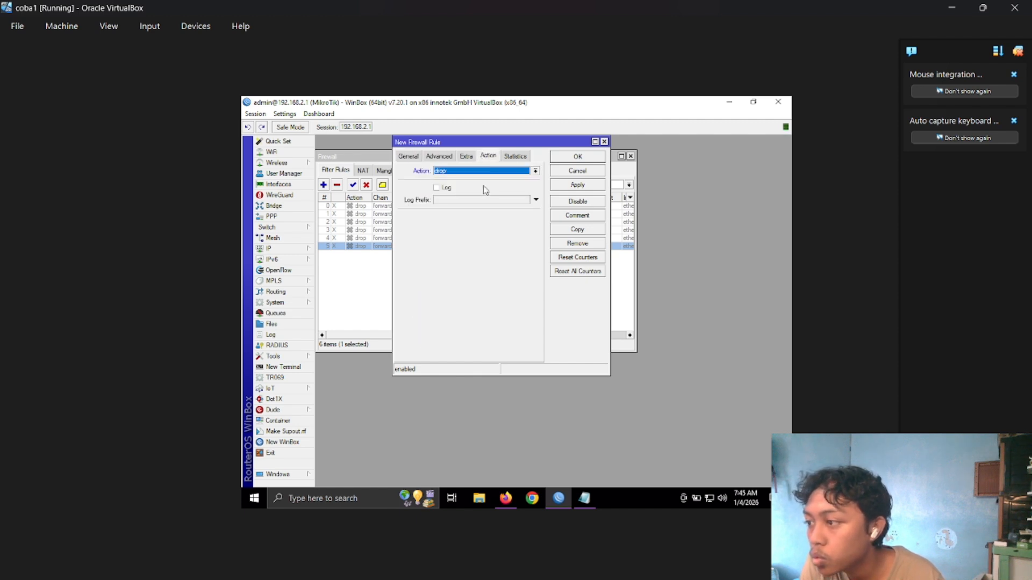
pyautogui.click(578, 185)
pyautogui.click(586, 157)
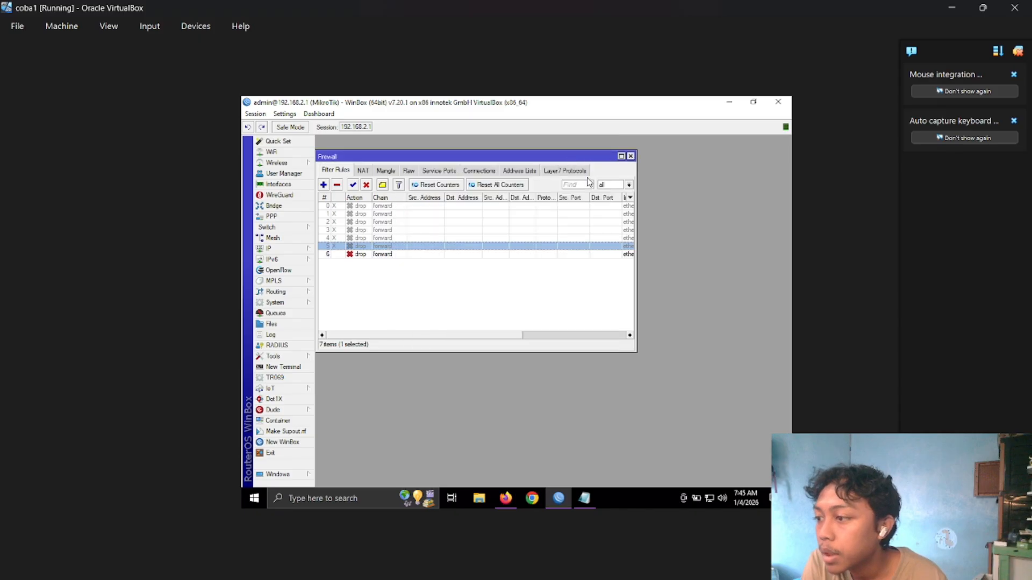
pyautogui.moveTo(513, 339)
pyautogui.mouseDown()
pyautogui.moveTo(619, 334)
pyautogui.moveTo(510, 335)
pyautogui.mouseUp()
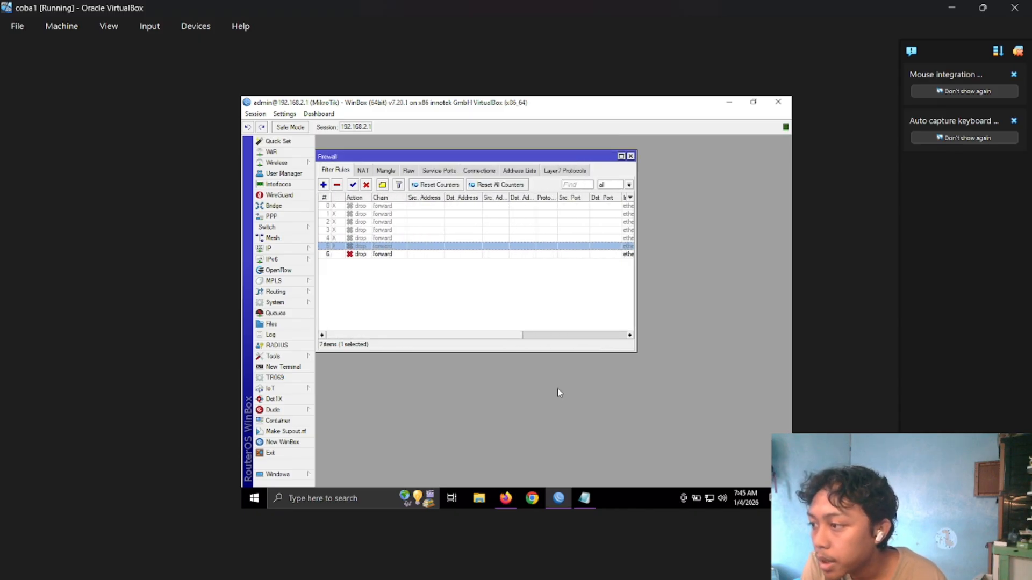
# Switch to Firefox, replace the failed YouTube tab with a new one and clear the recent browsing data again.
pyautogui.click(506, 498)
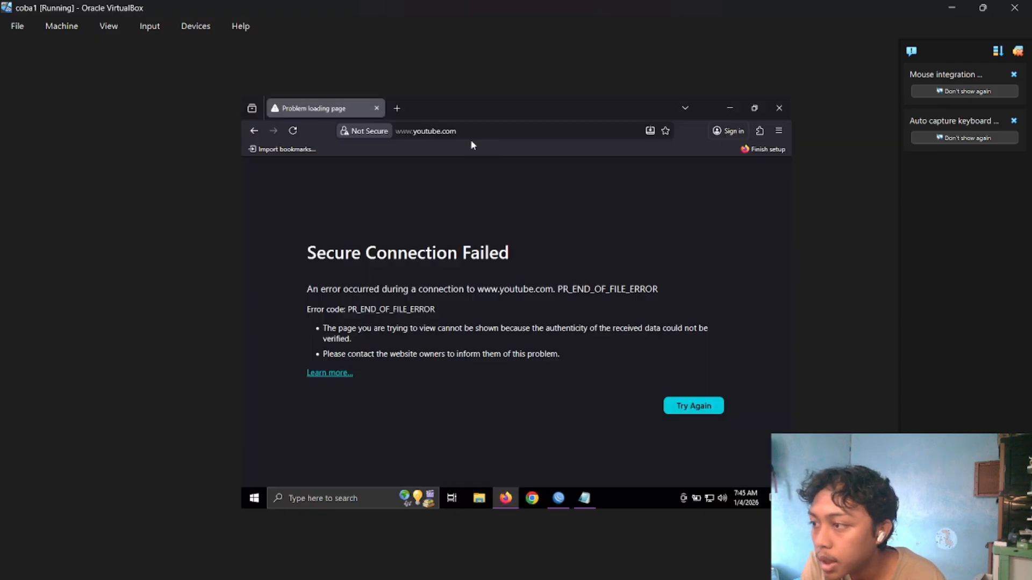
pyautogui.click(397, 108)
pyautogui.click(376, 108)
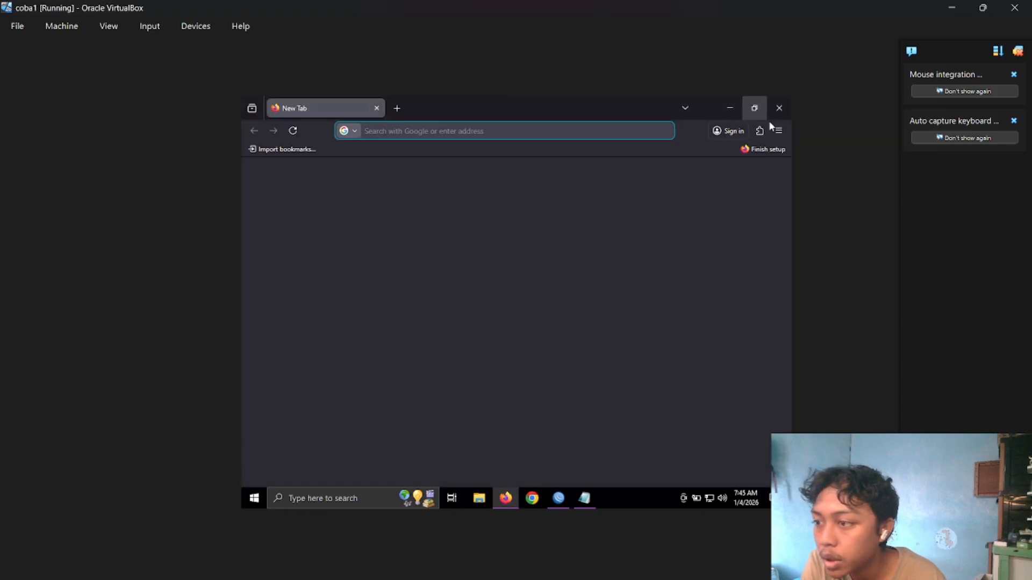
pyautogui.click(778, 131)
pyautogui.click(685, 246)
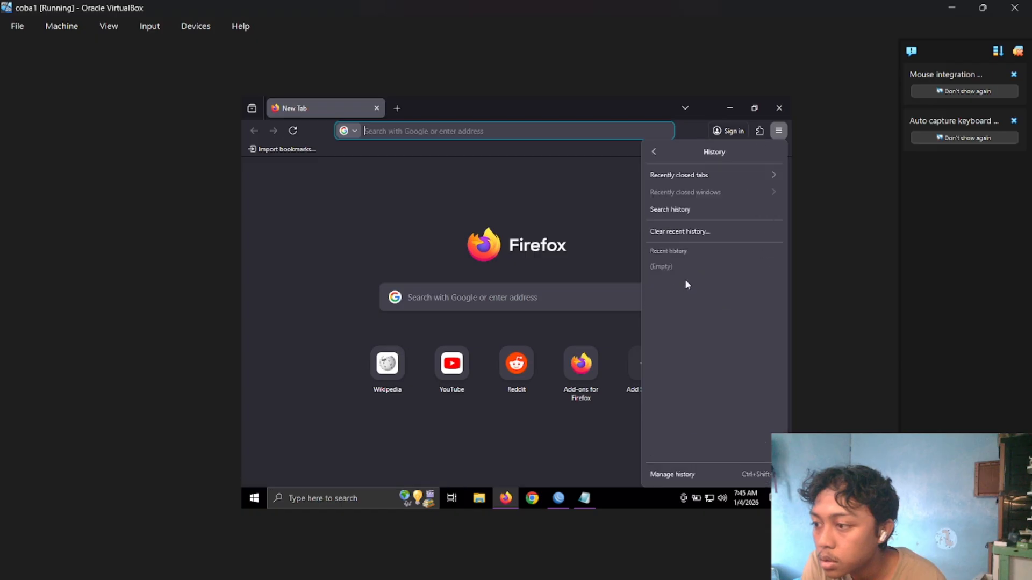
pyautogui.click(714, 230)
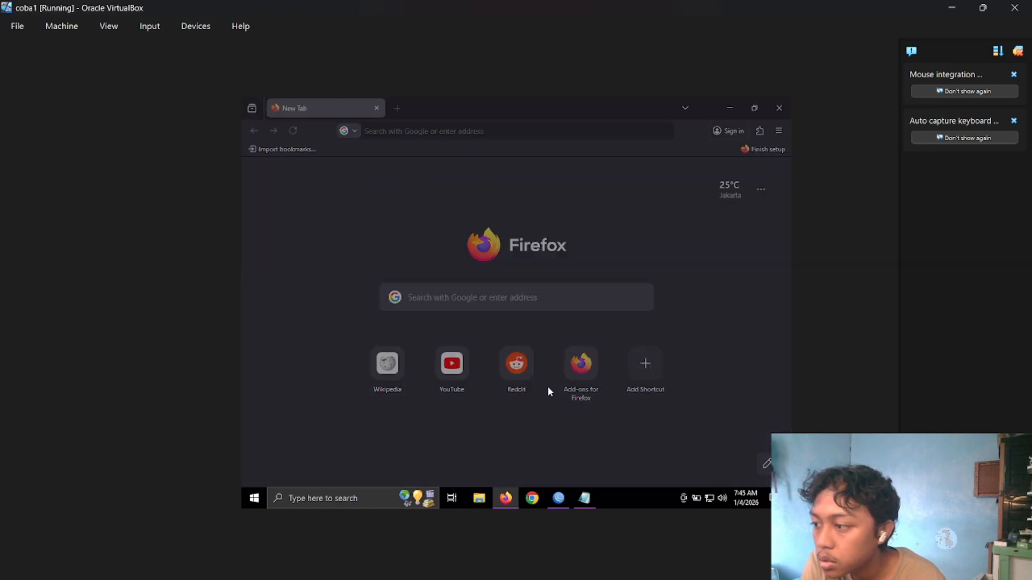
pyautogui.click(546, 438)
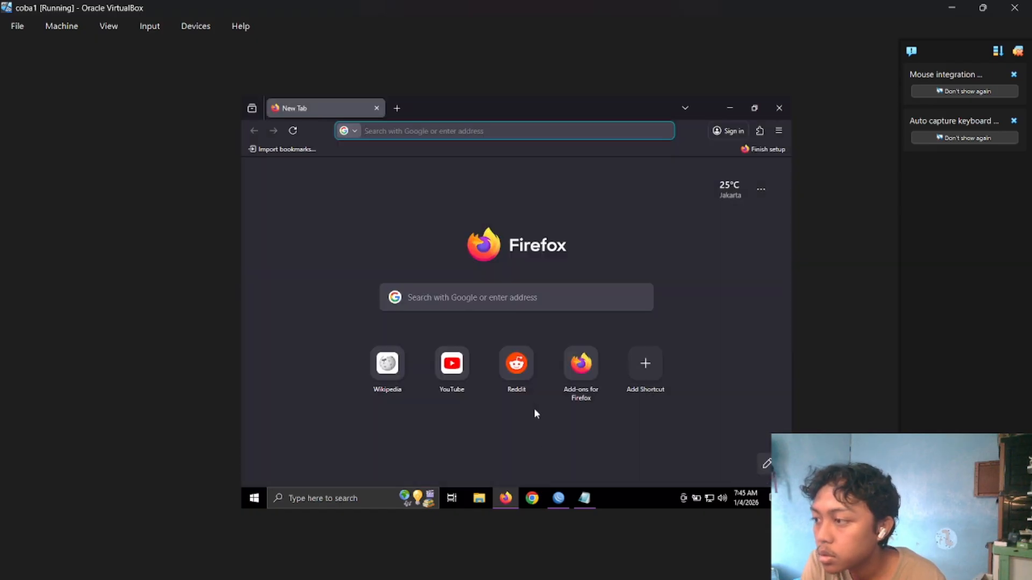
# Open YouTube from the new tab's shortcuts and search it for "multo".
pyautogui.click(463, 386)
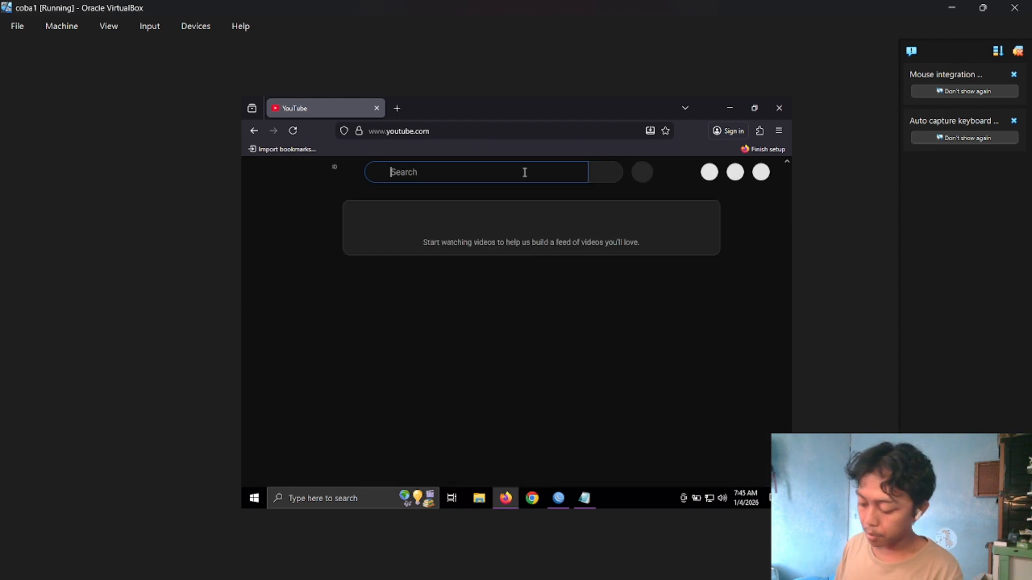
pyautogui.write('nukl')
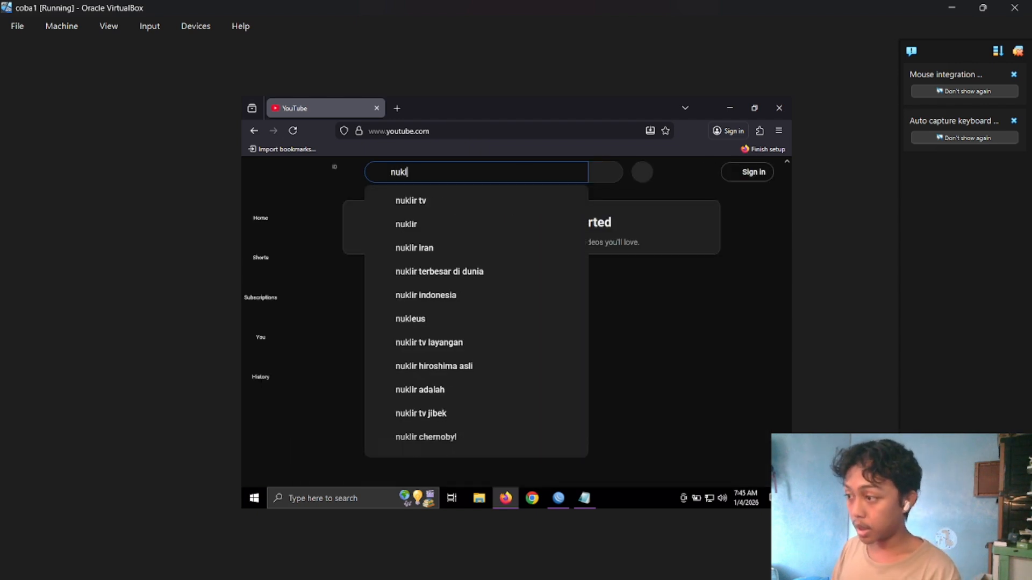
pyautogui.press('BackSpace')
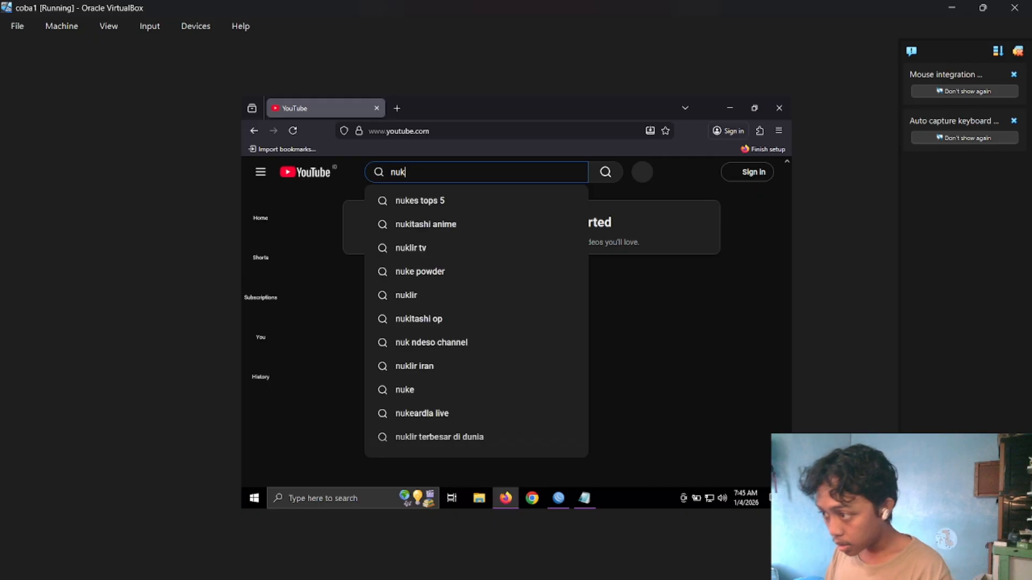
pyautogui.press('BackSpace')
pyautogui.press('BackSpace')
pyautogui.press('BackSpace')
pyautogui.write('multo')
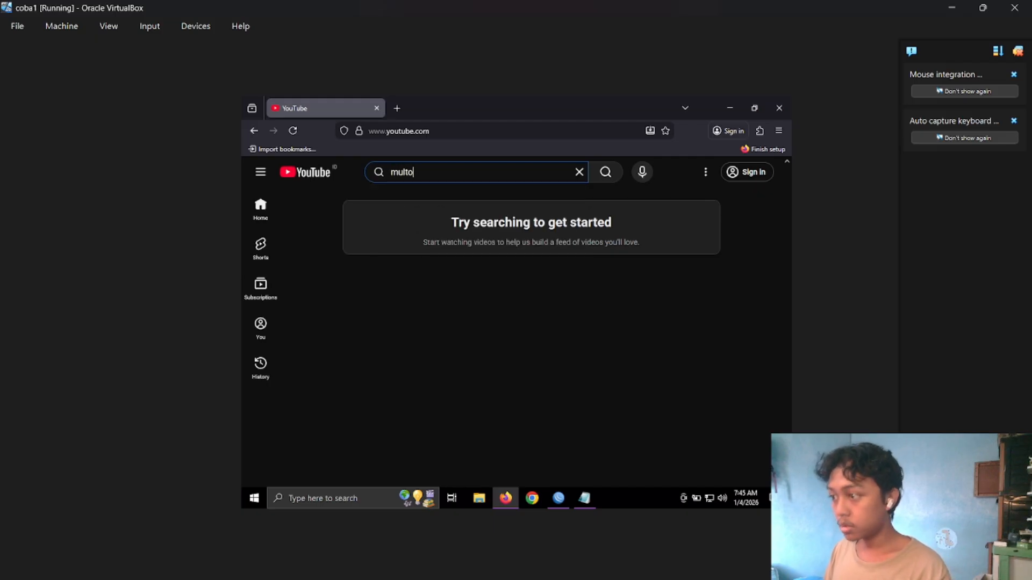
pyautogui.press('Return')
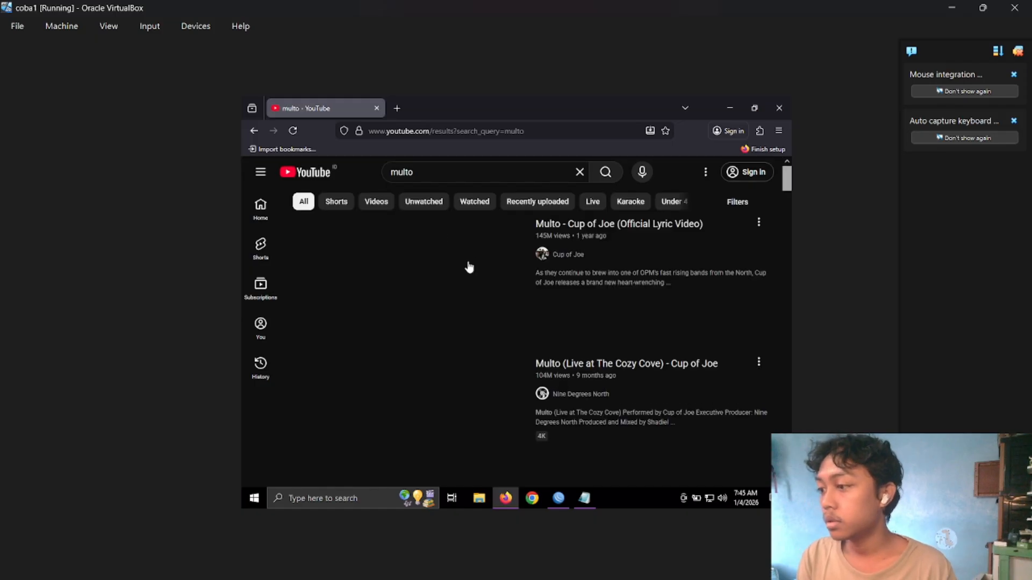
# Open "Multo - Cup of Joe (Official Lyric Video)" and skip its ad to test whether the video plays.
pyautogui.click(463, 263)
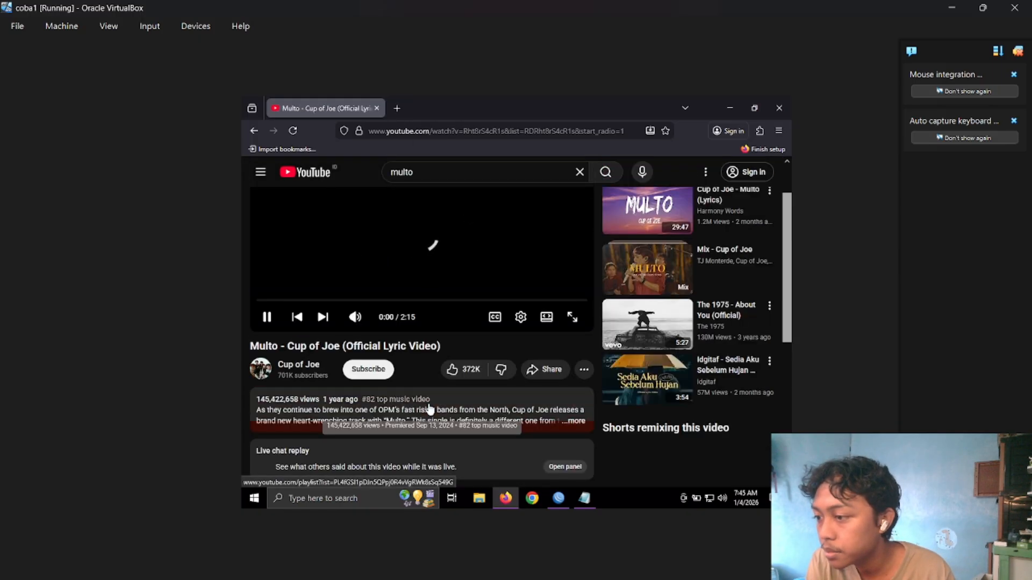
pyautogui.scroll(-3, 429, 409)
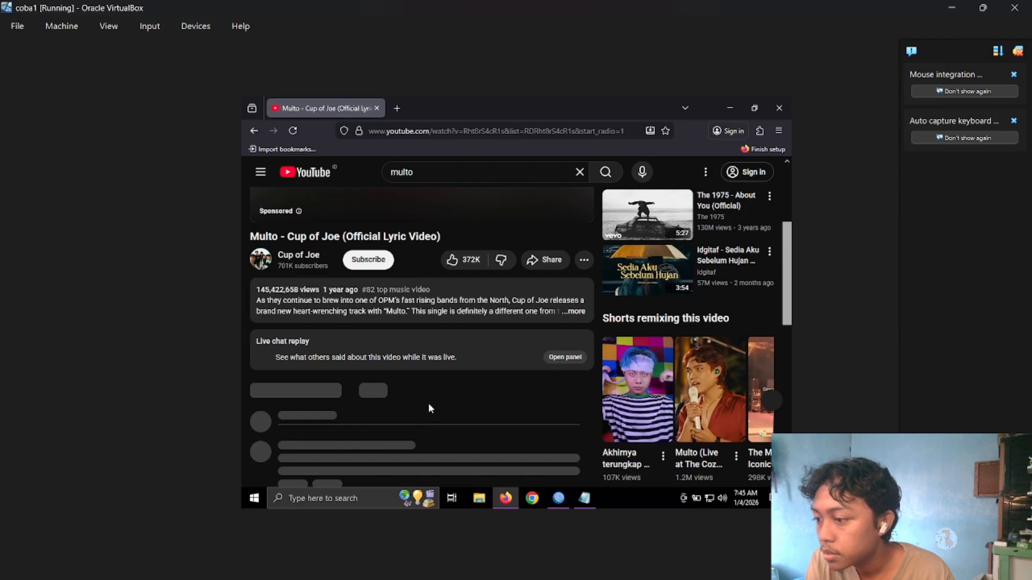
pyautogui.scroll(3, 428, 408)
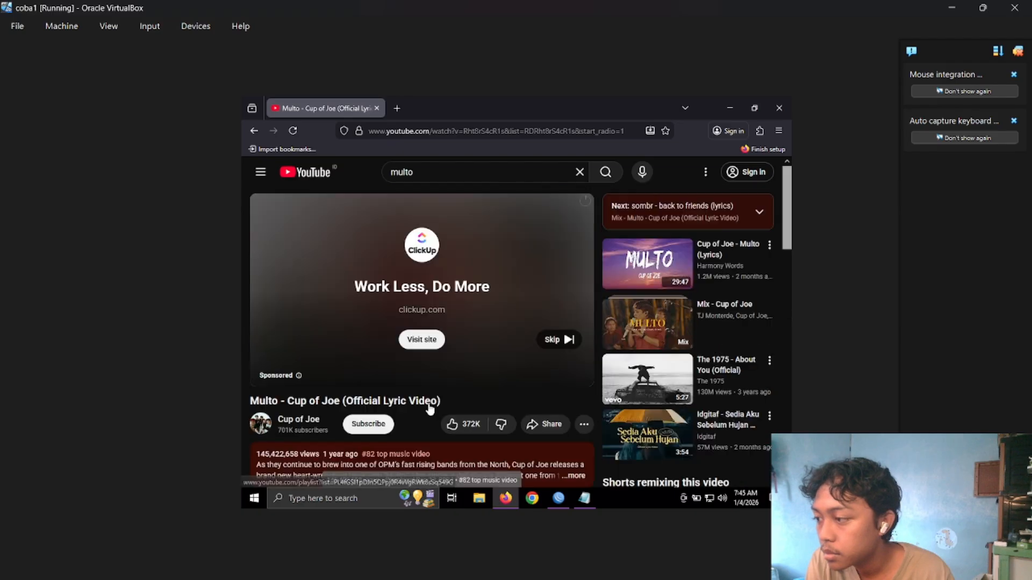
pyautogui.click(548, 339)
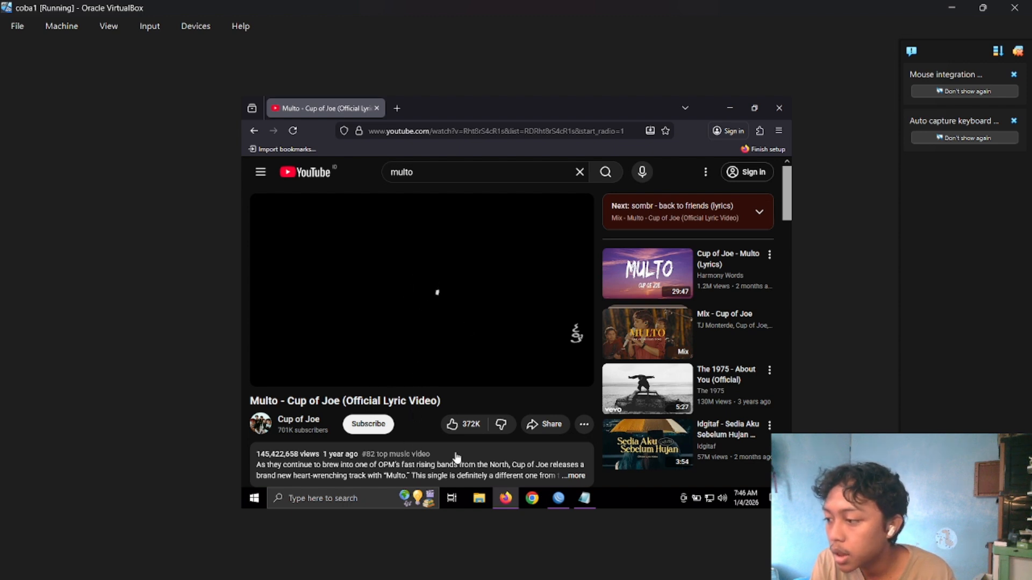
# Search for "speedtest" in a new tab, dismiss the translation offer and run Google's internet speed test.
pyautogui.click(398, 108)
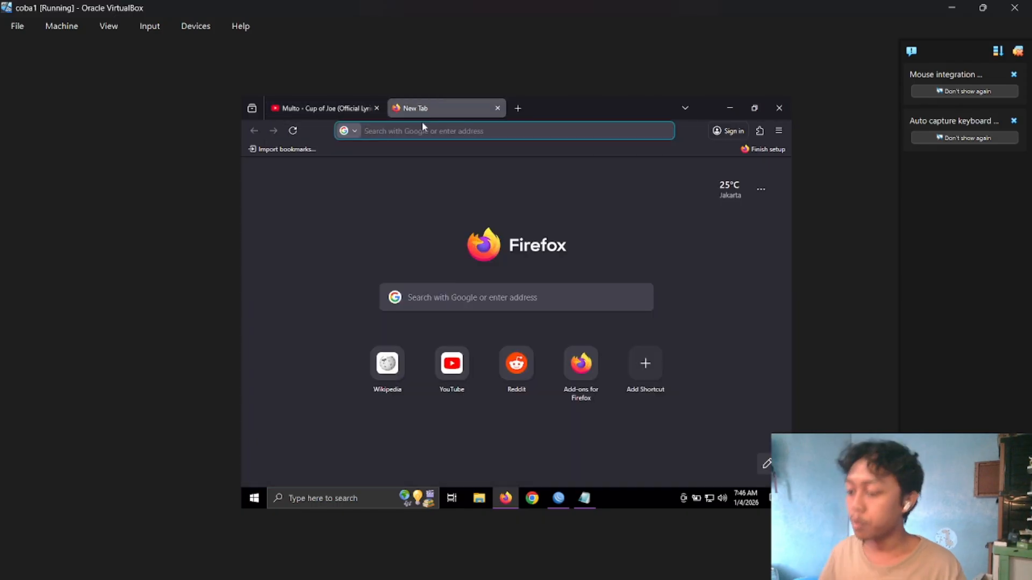
pyautogui.write('speedtest')
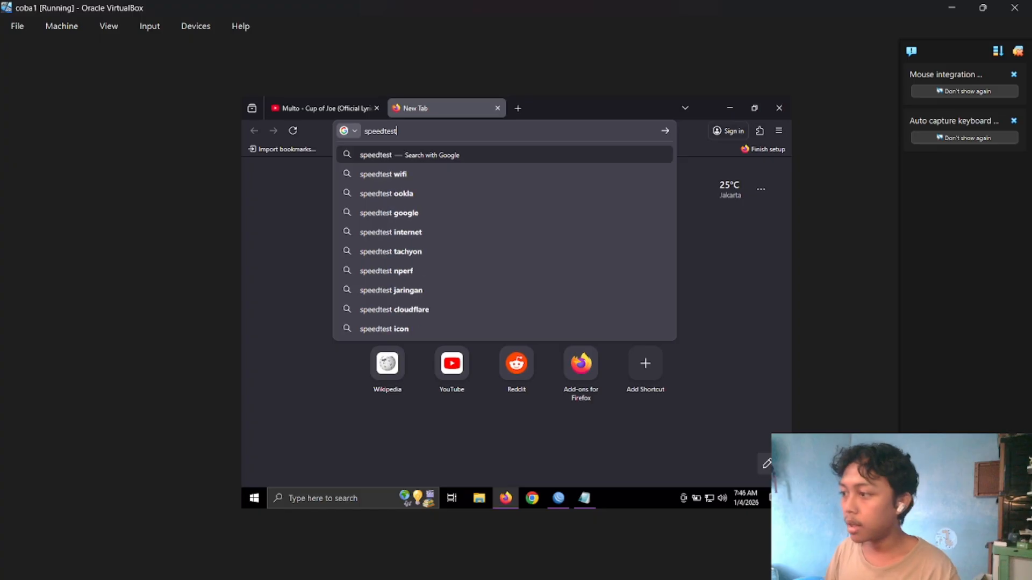
pyautogui.press('Return')
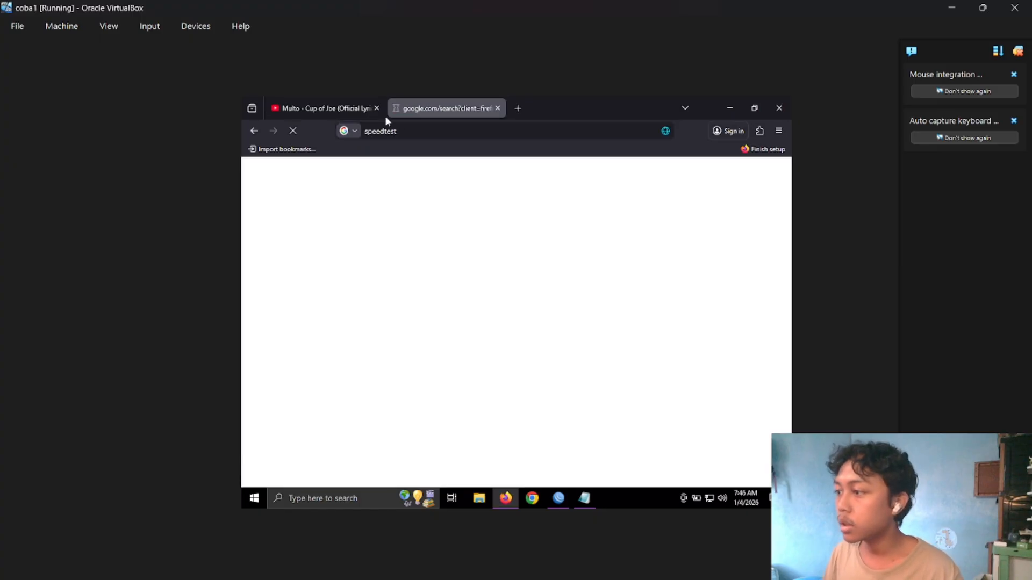
pyautogui.click(337, 109)
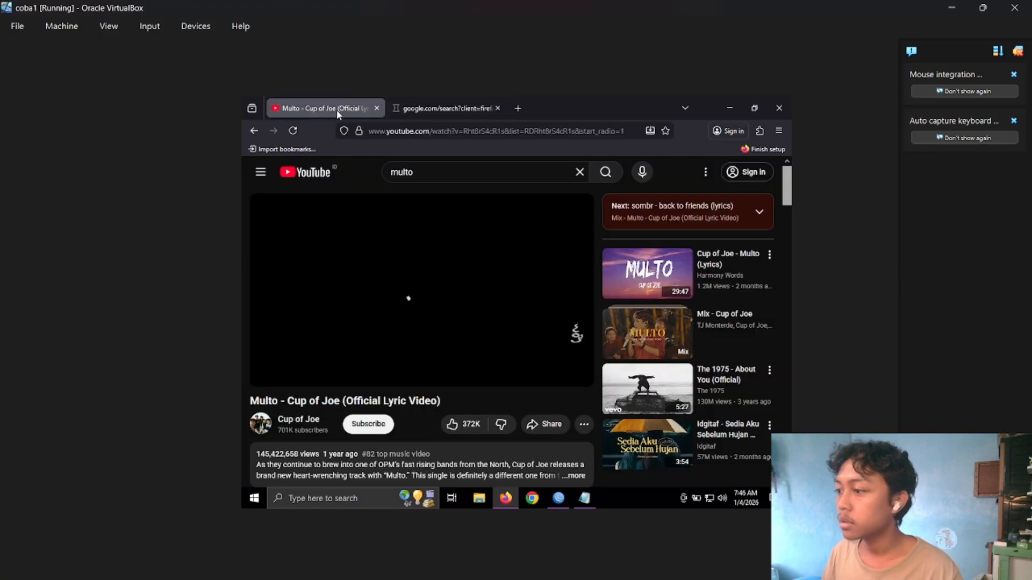
pyautogui.click(426, 110)
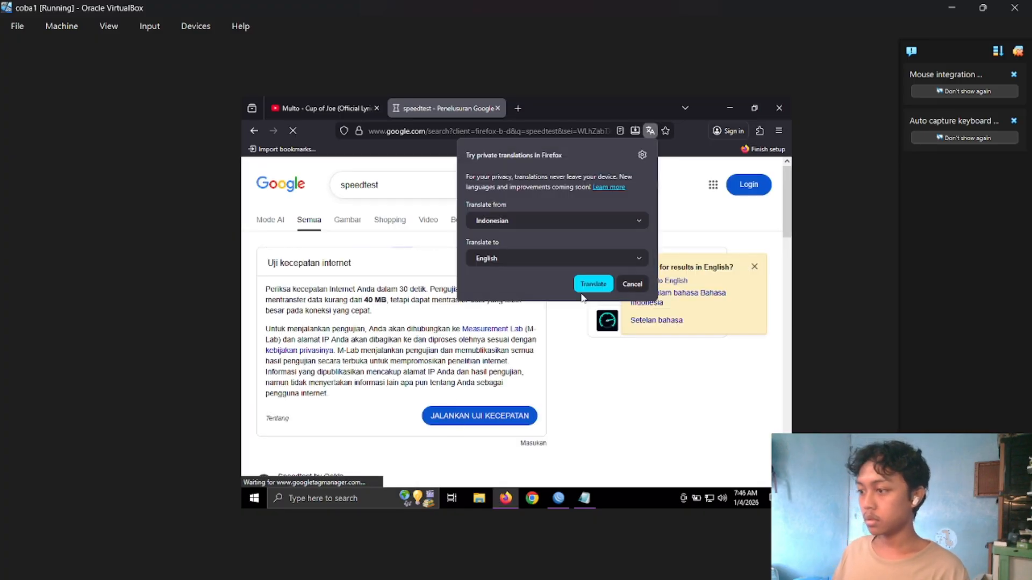
pyautogui.click(633, 283)
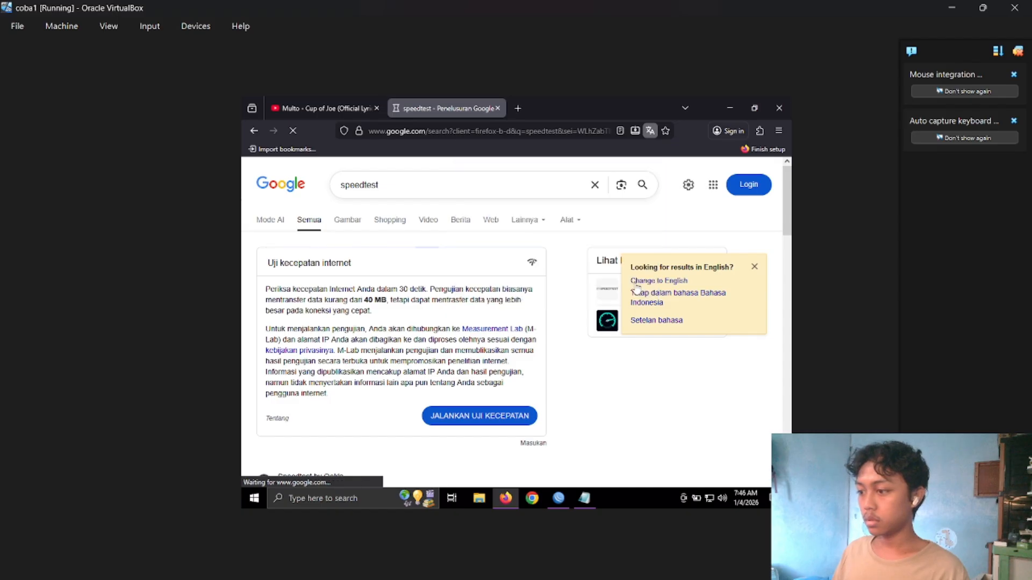
pyautogui.click(464, 416)
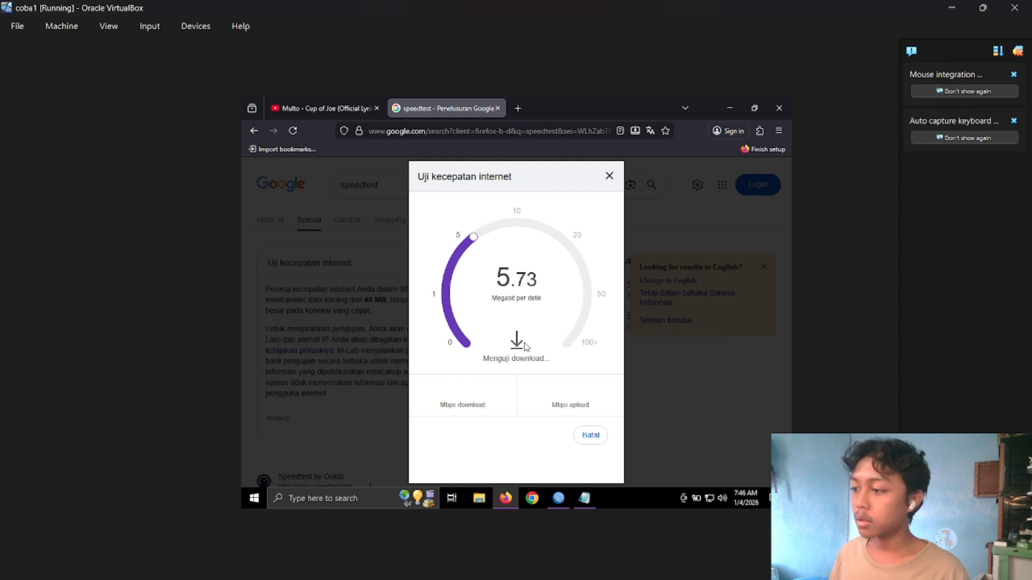
# Recheck the Multo video's playback between speed test runs, and cancel and close the repeated test.
pyautogui.click(340, 109)
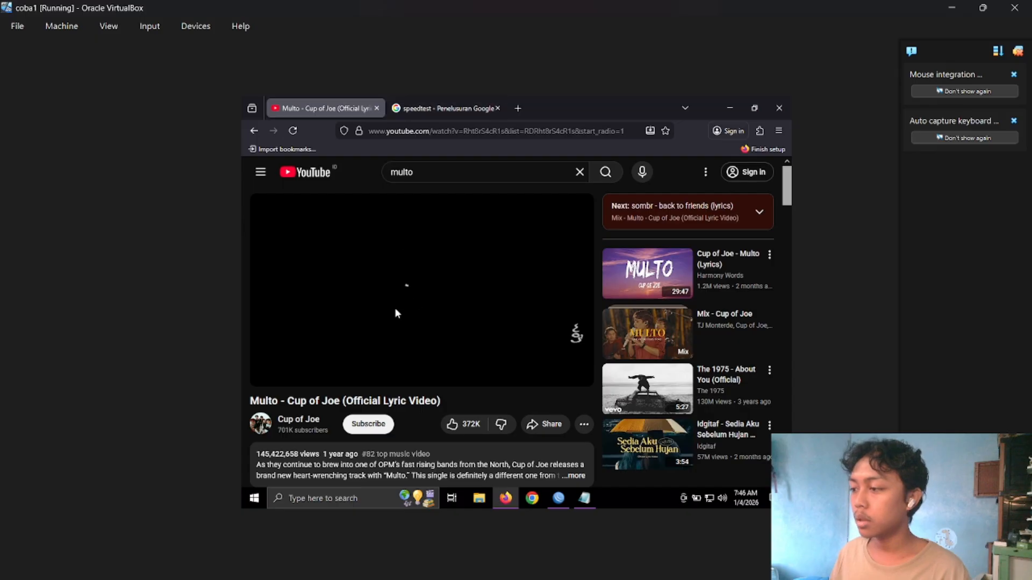
pyautogui.click(441, 109)
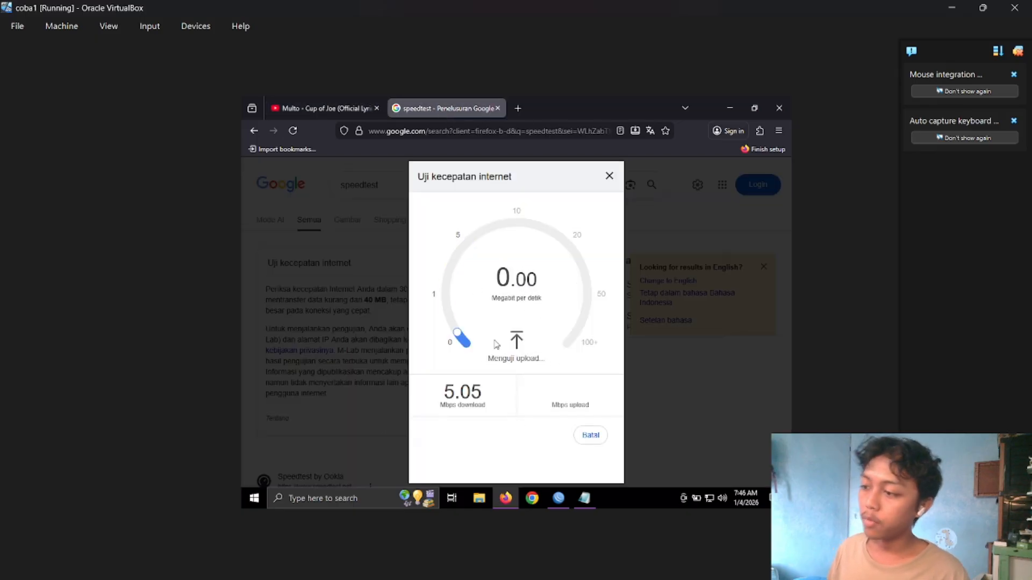
pyautogui.click(588, 436)
pyautogui.click(571, 383)
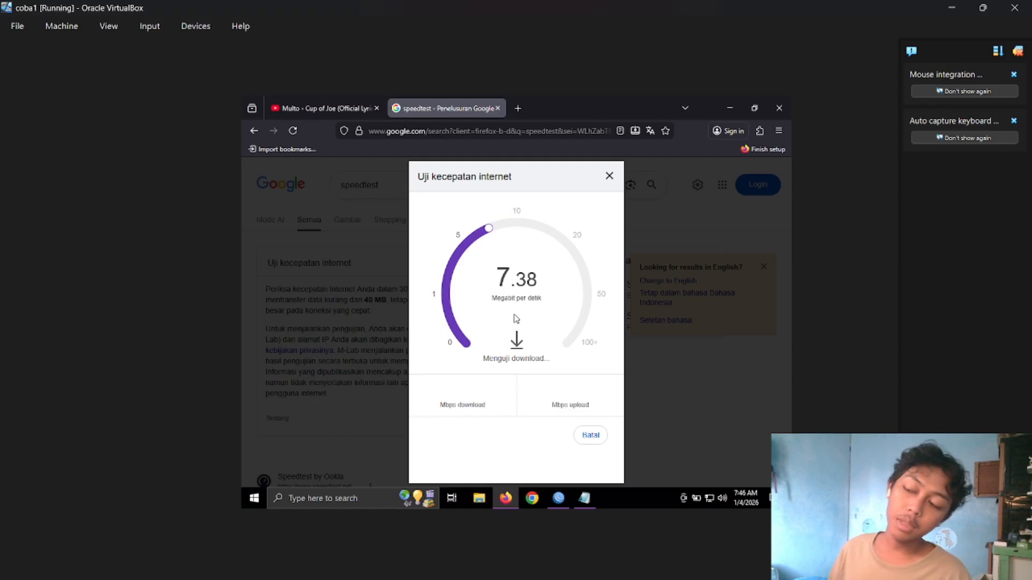
pyautogui.click(590, 434)
pyautogui.click(610, 176)
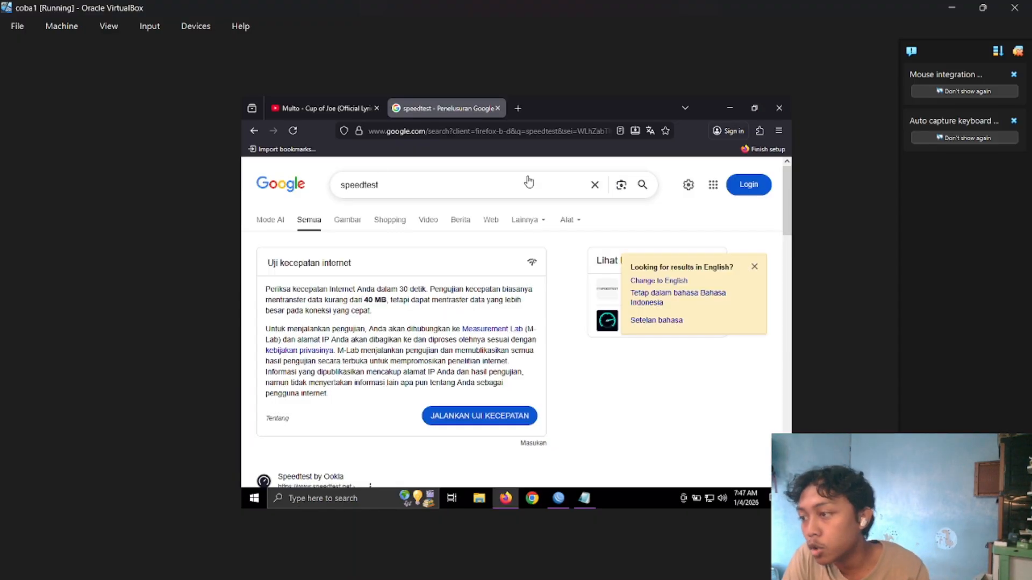
pyautogui.click(325, 109)
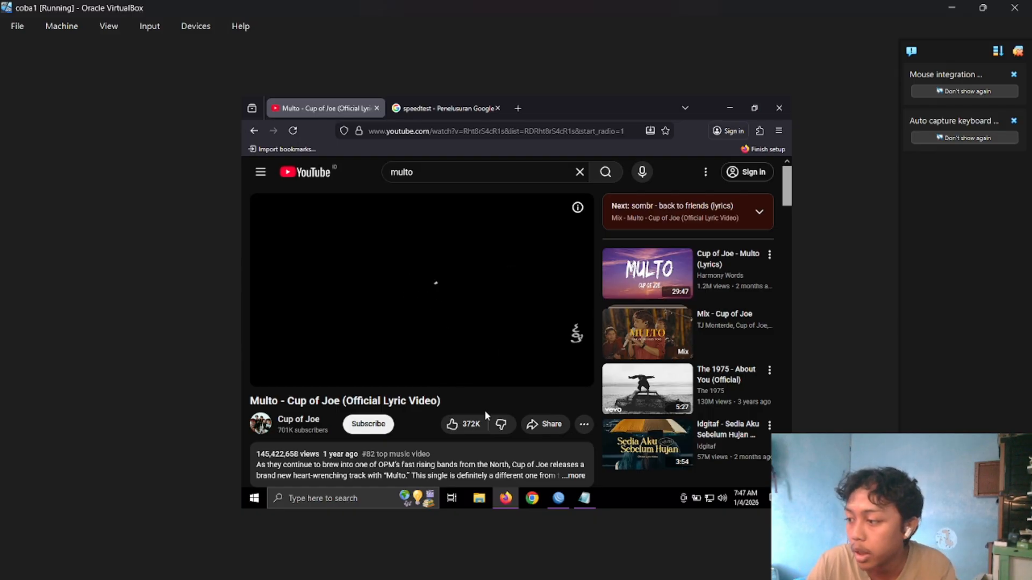
# Close the YouTube video and speed test tabs, keeping only a new blank tab open.
pyautogui.click(377, 108)
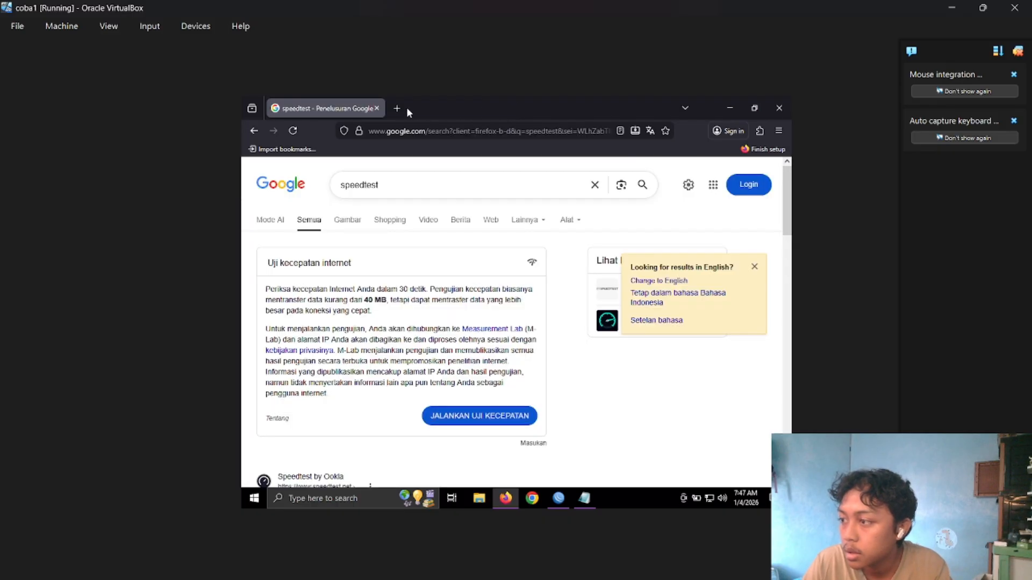
pyautogui.click(400, 106)
pyautogui.click(379, 107)
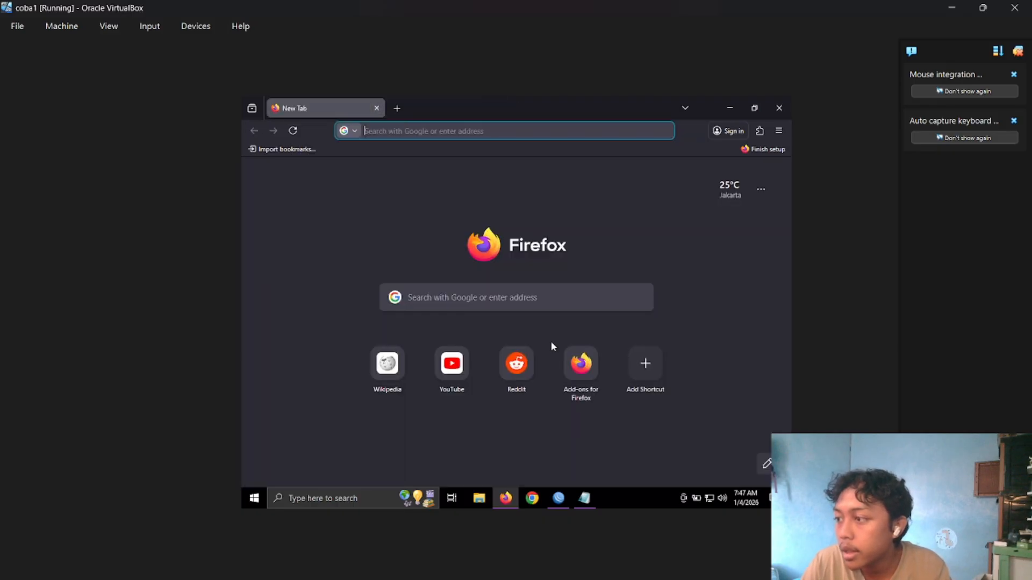
# Switch to WinBox and add a firewall address list entry named addlist_yt with address youtube.com.
pyautogui.click(558, 498)
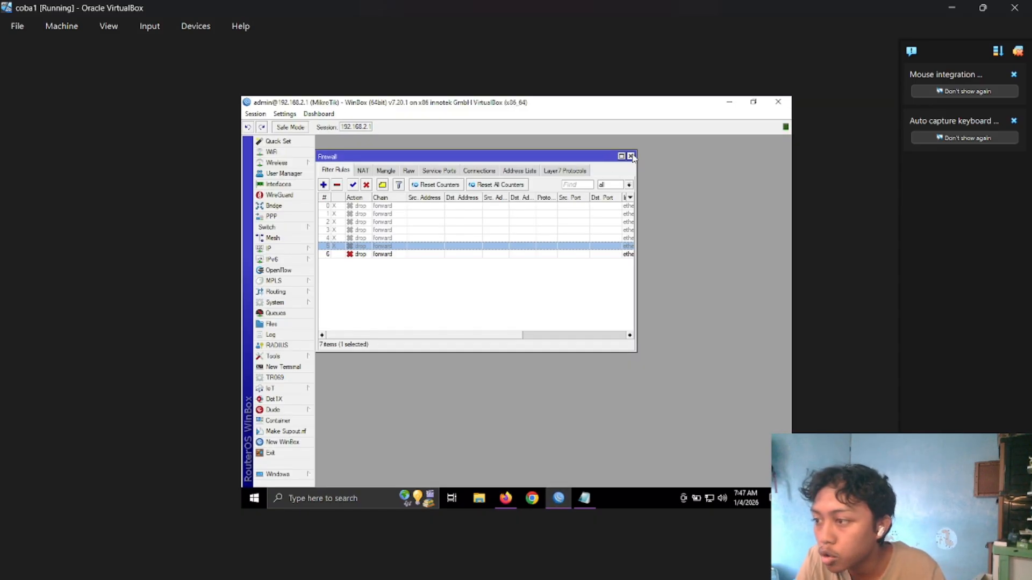
pyautogui.click(517, 171)
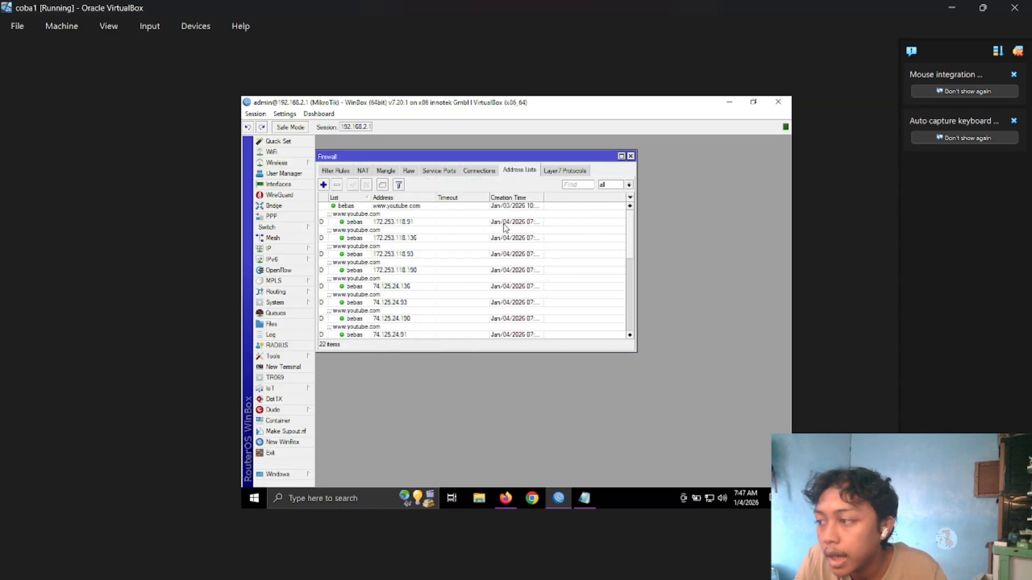
pyautogui.click(323, 185)
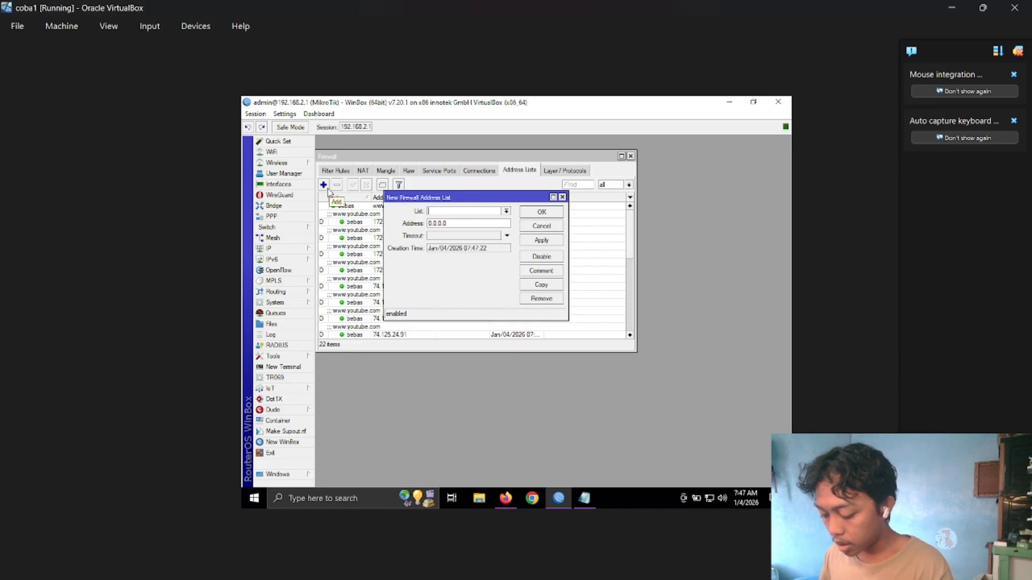
pyautogui.write('addlist_yt')
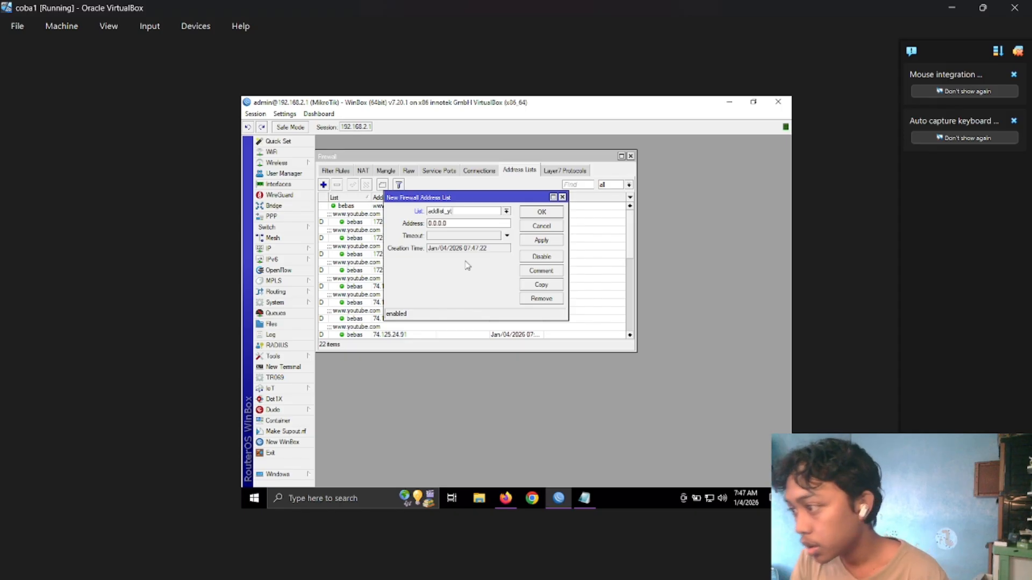
pyautogui.doubleClick(469, 224)
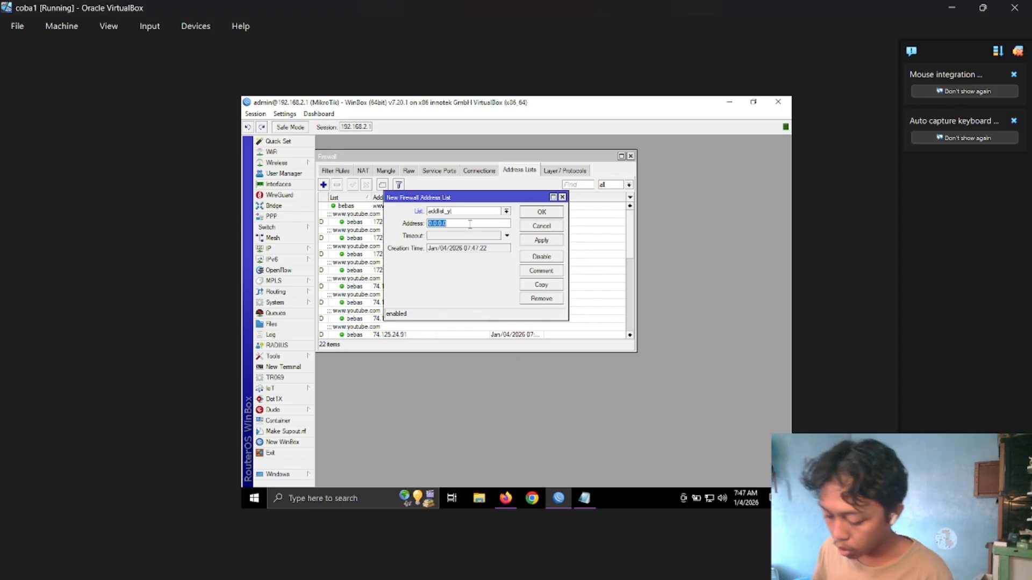
pyautogui.write('youtube.com')
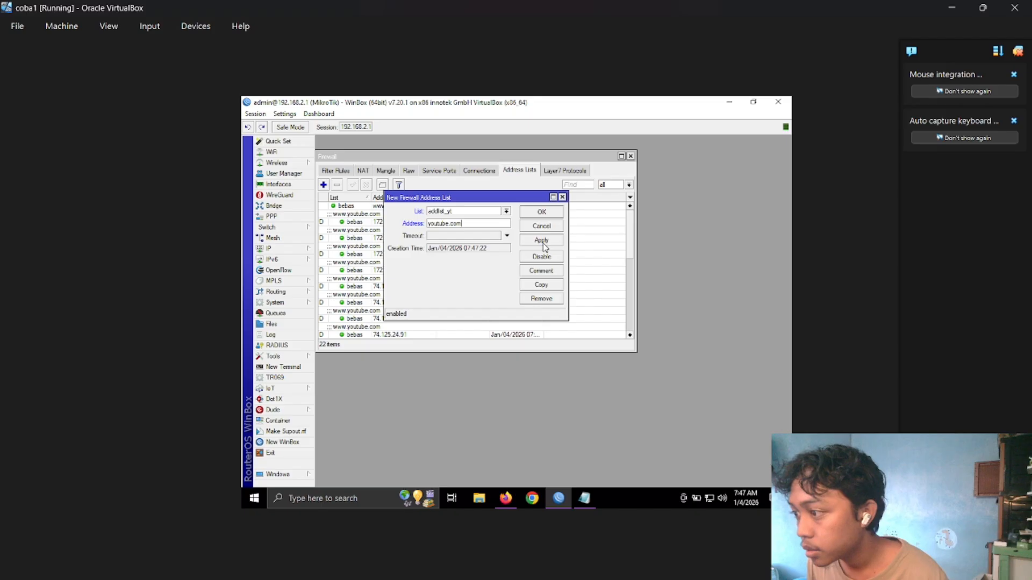
pyautogui.click(544, 243)
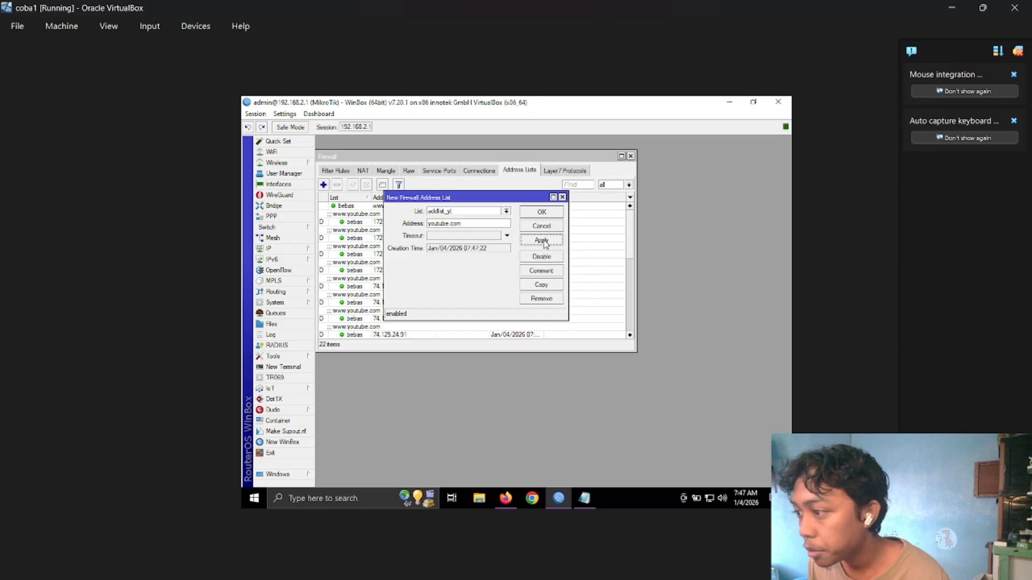
pyautogui.click(552, 212)
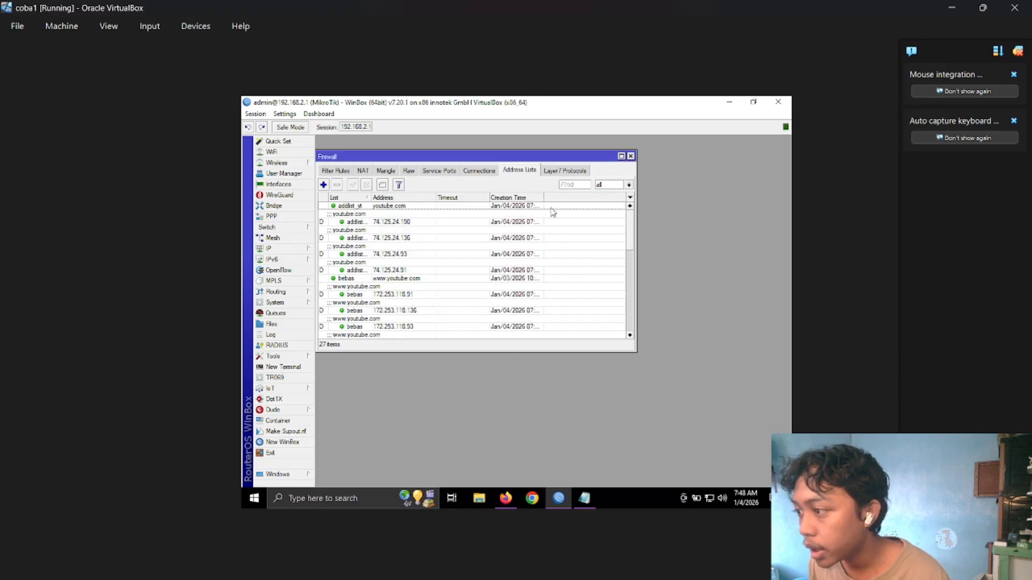
pyautogui.click(322, 184)
pyautogui.click(506, 211)
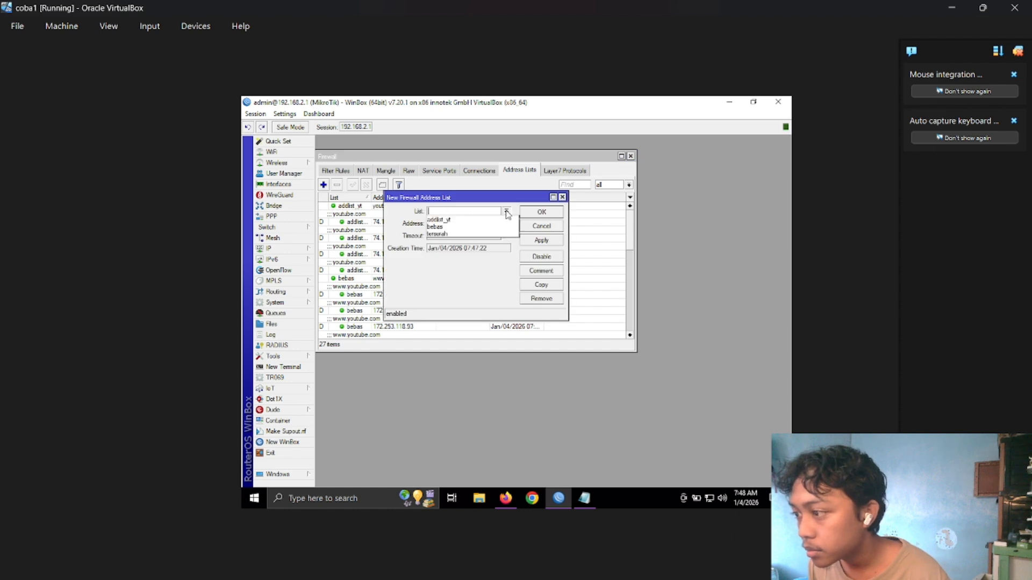
pyautogui.click(487, 220)
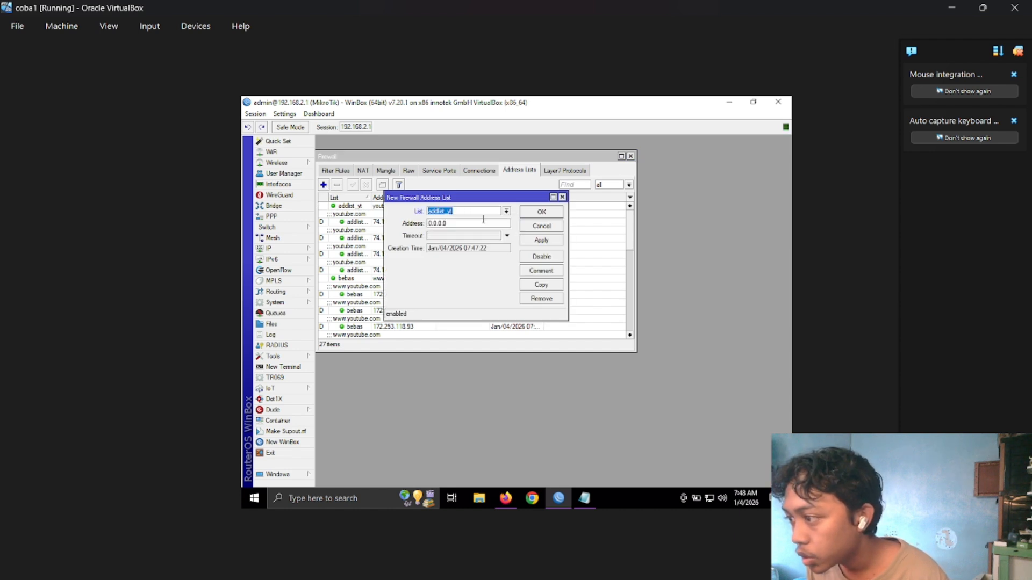
pyautogui.tripleClick(480, 222)
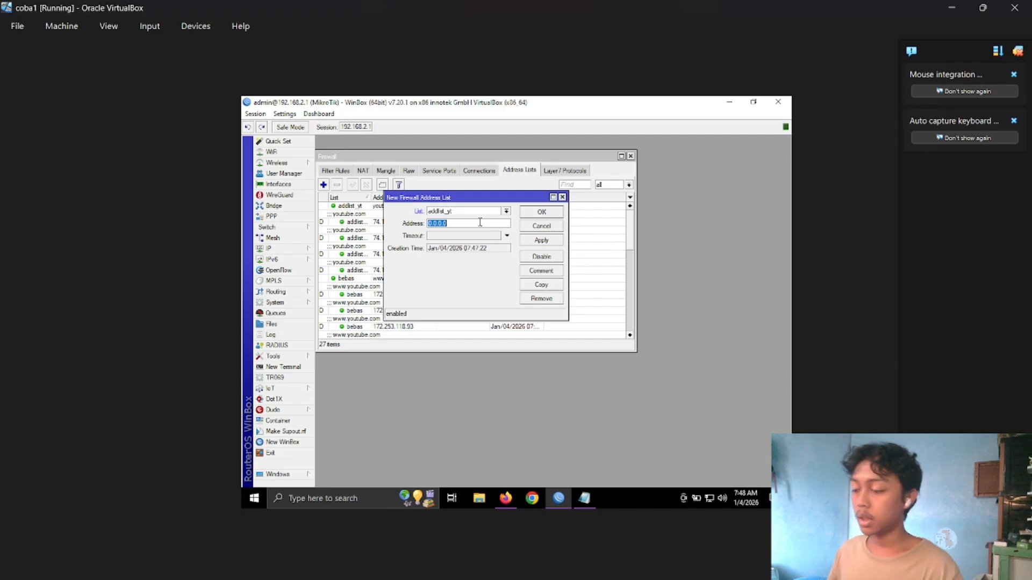
pyautogui.write('www.youtube.com')
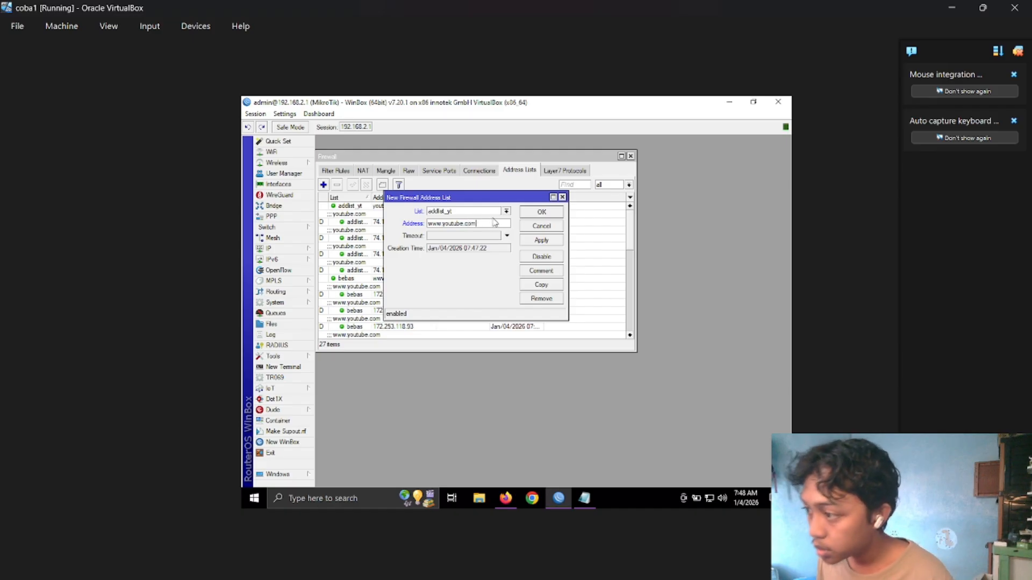
pyautogui.click(538, 243)
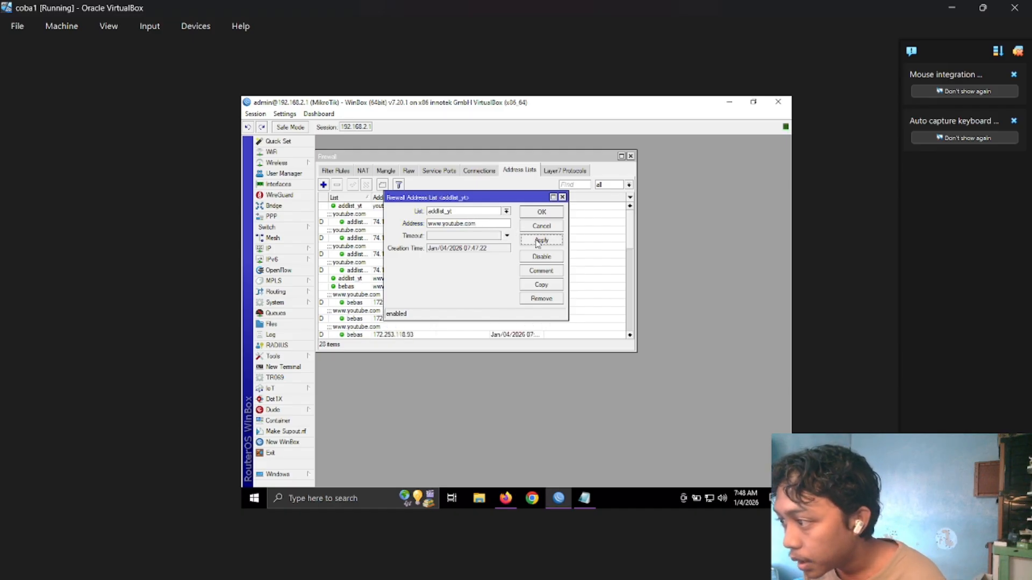
pyautogui.click(540, 213)
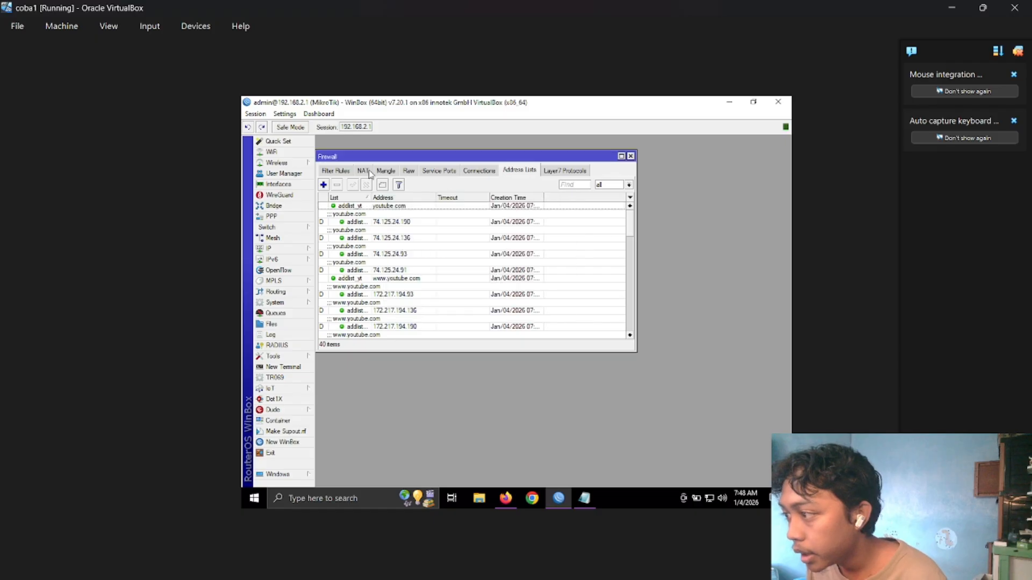
# Add another entry to the addlist_yt address list with address m.youtube.com.
pyautogui.click(323, 184)
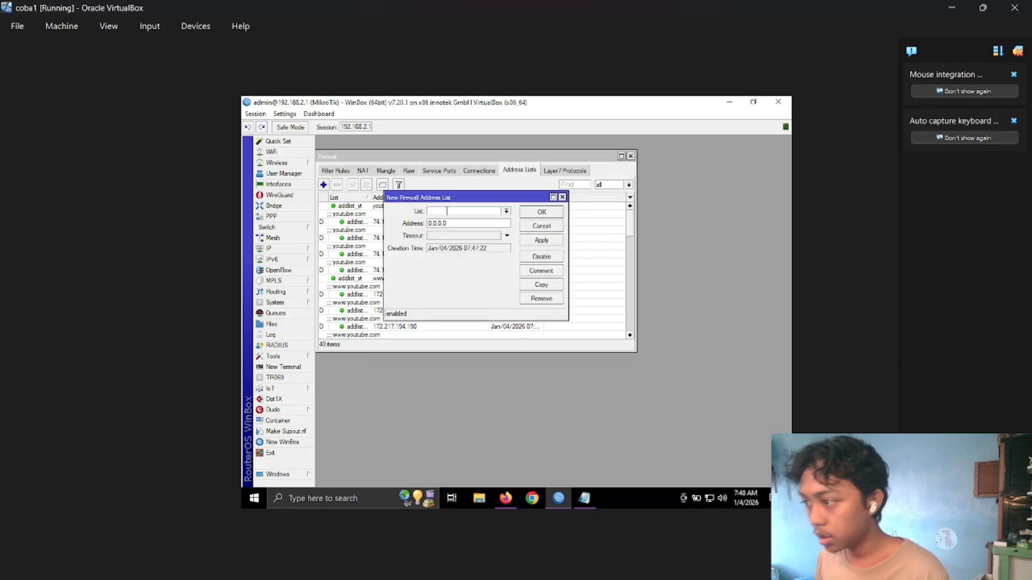
pyautogui.click(506, 211)
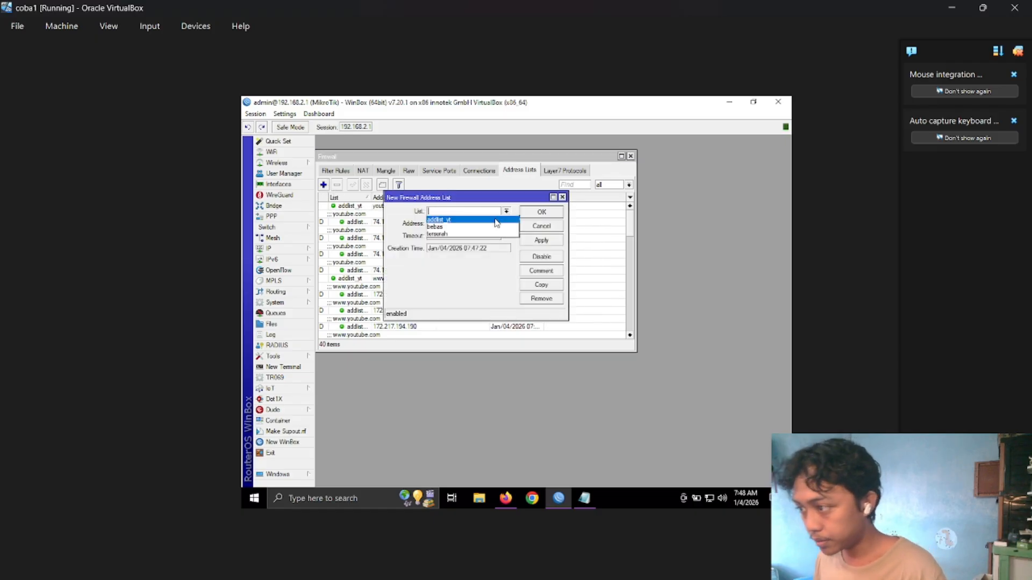
pyautogui.click(497, 220)
pyautogui.click(494, 222)
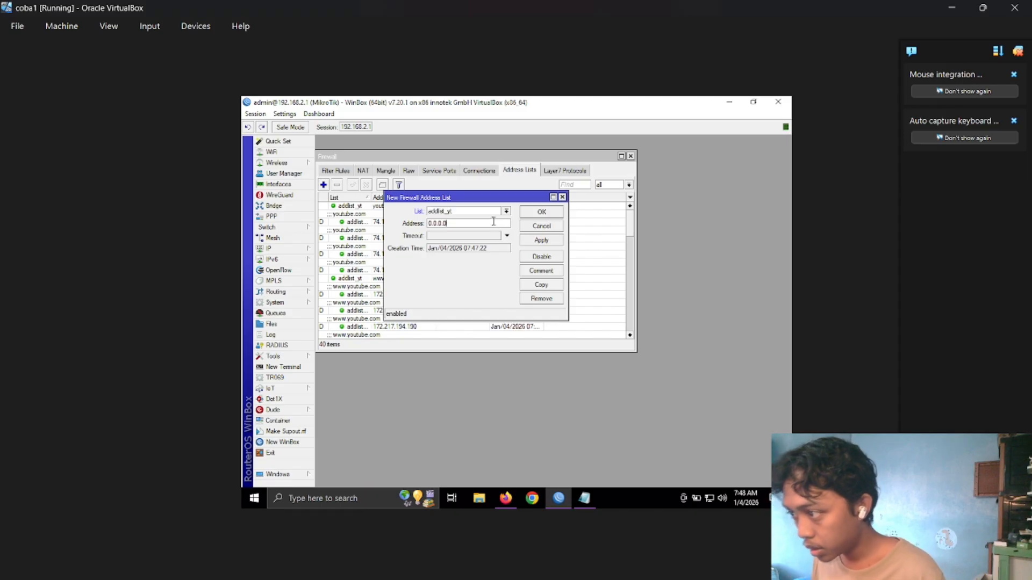
pyautogui.doubleClick(493, 222)
pyautogui.press('BackSpace')
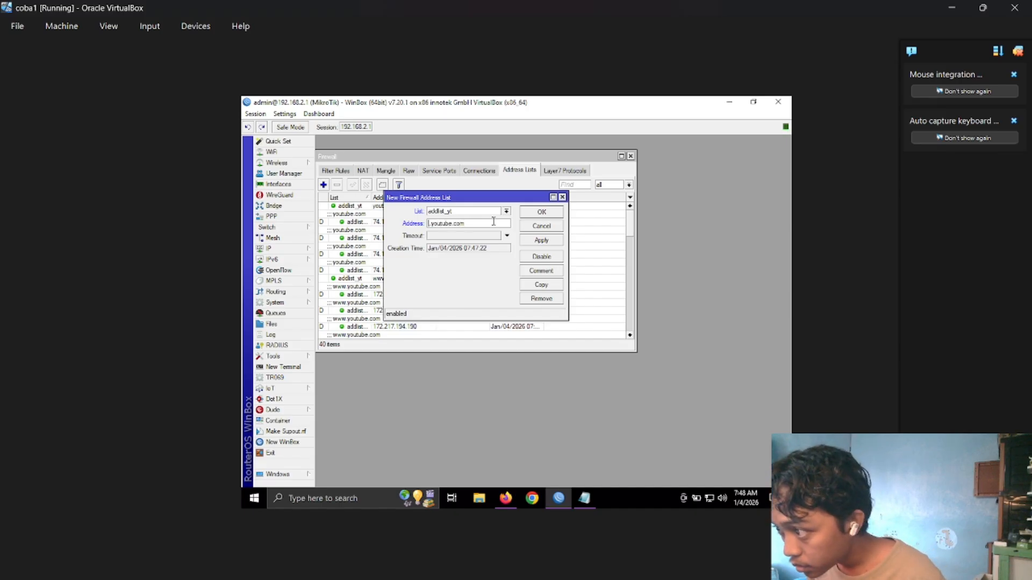
pyautogui.write('m.')
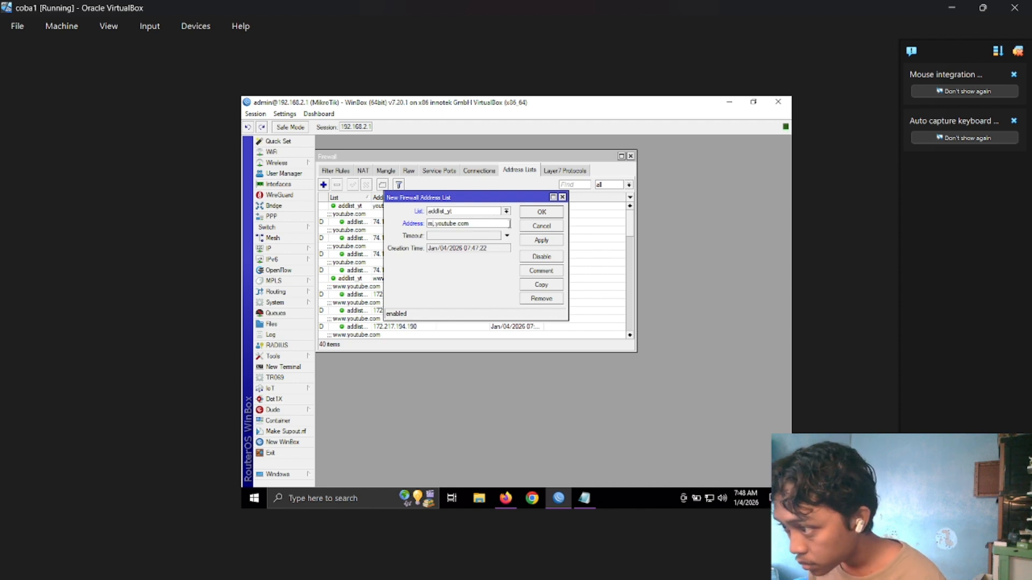
pyautogui.click(540, 241)
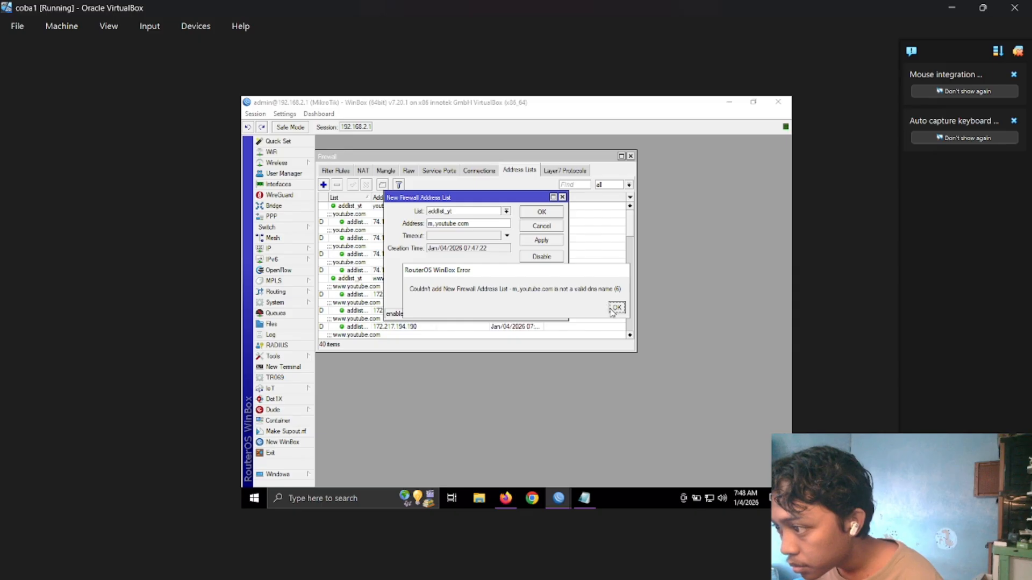
pyautogui.click(617, 308)
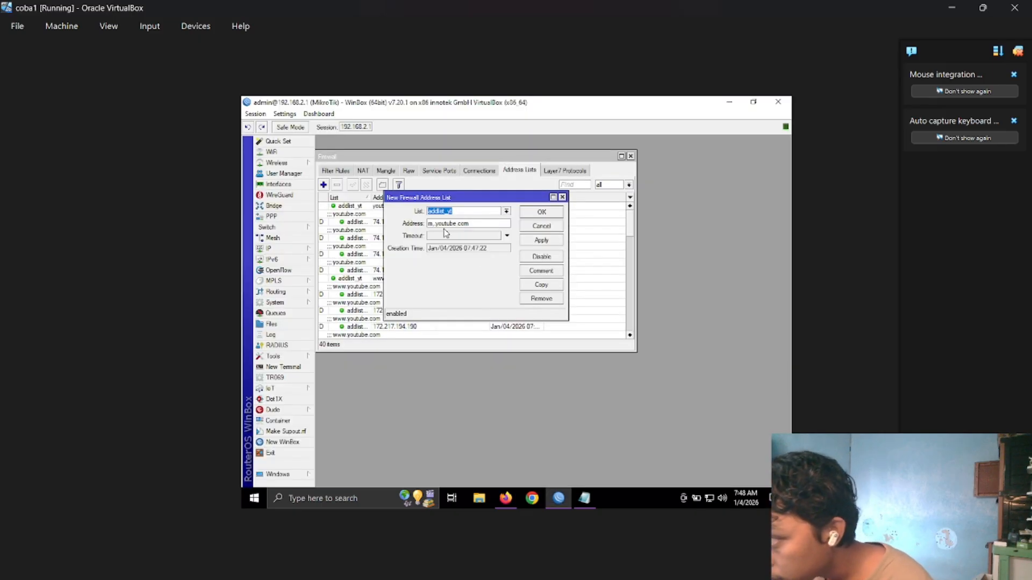
pyautogui.click(472, 223)
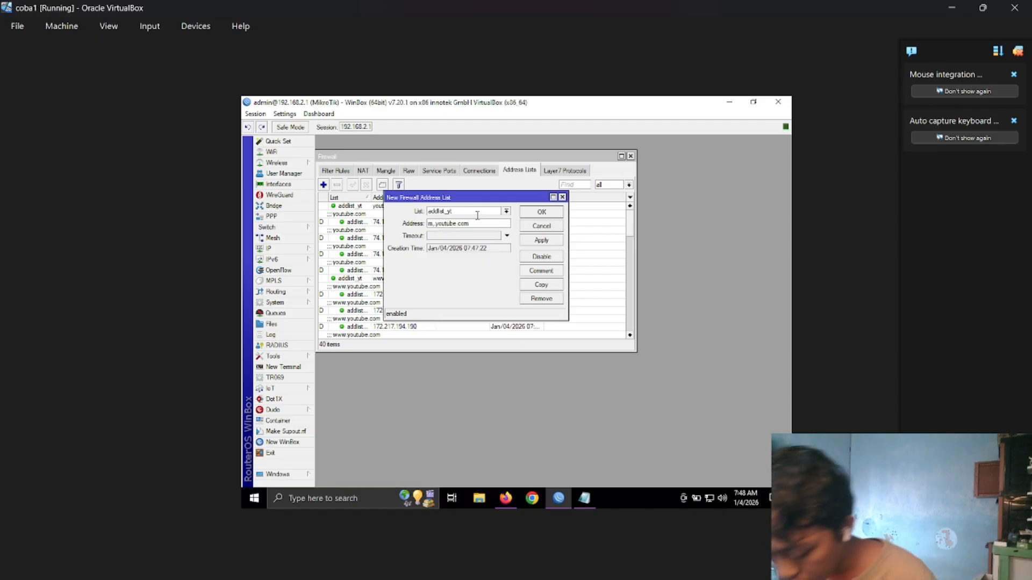
pyautogui.press('BackSpace')
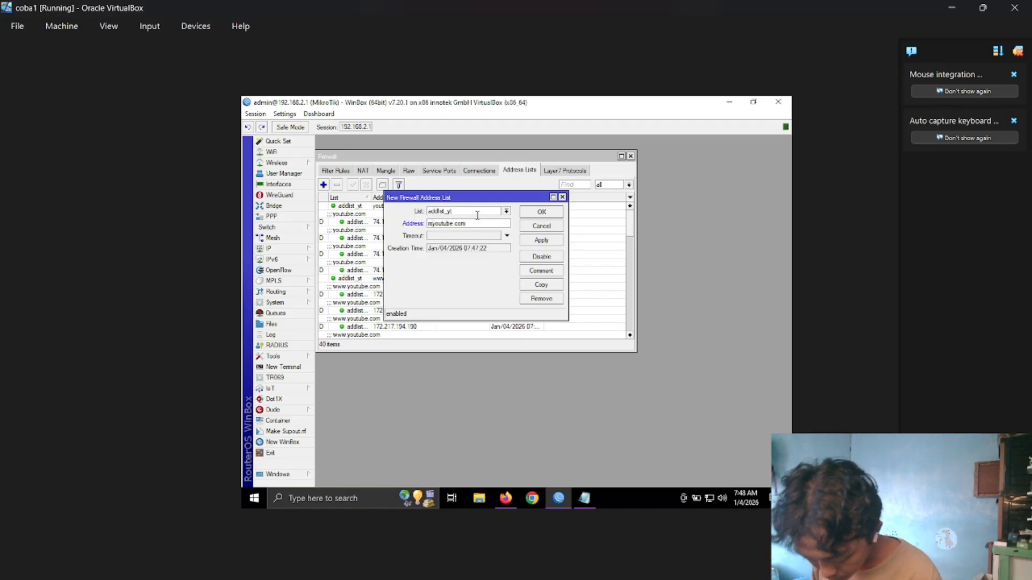
pyautogui.write('.')
pyautogui.click(556, 240)
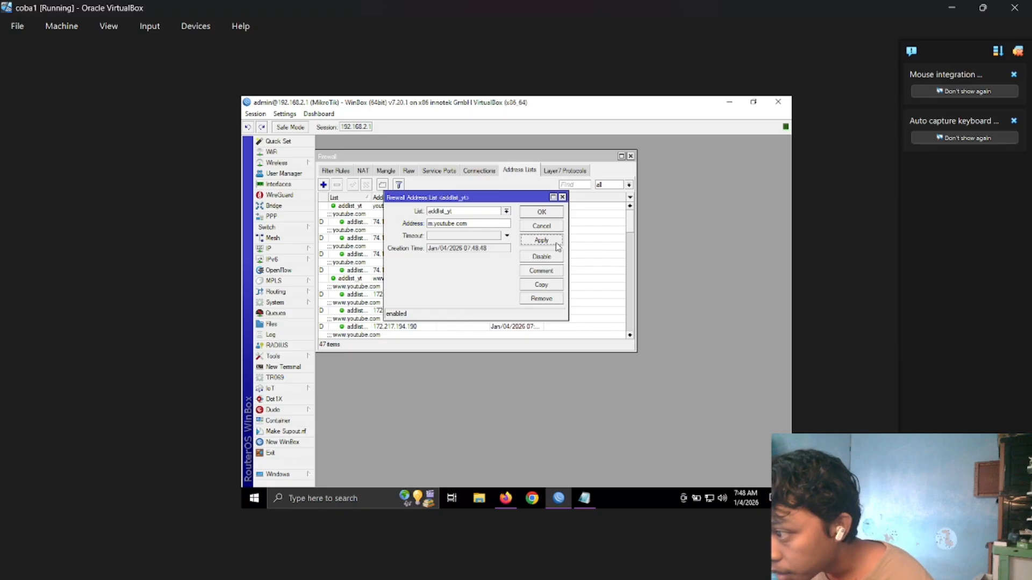
pyautogui.click(540, 213)
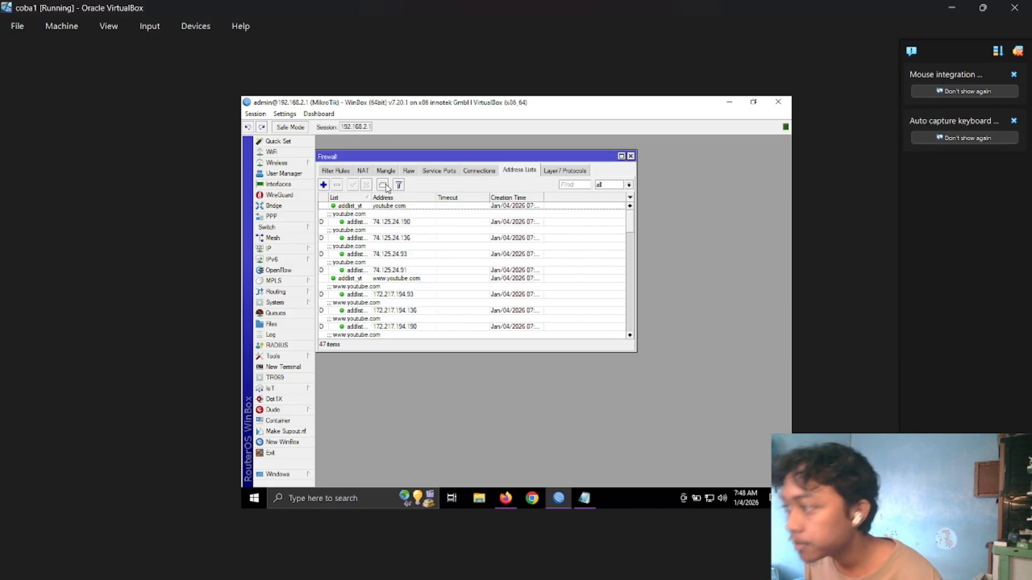
# Disable the last firewall filter rule, number 6, which is the only drop rule still active.
pyautogui.click(329, 171)
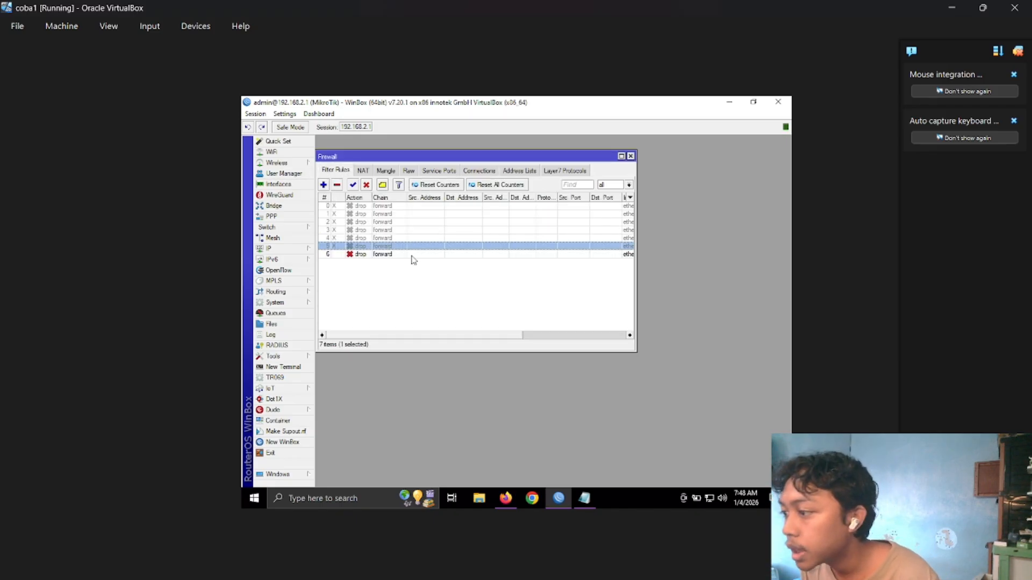
pyautogui.click(413, 254)
pyautogui.click(366, 185)
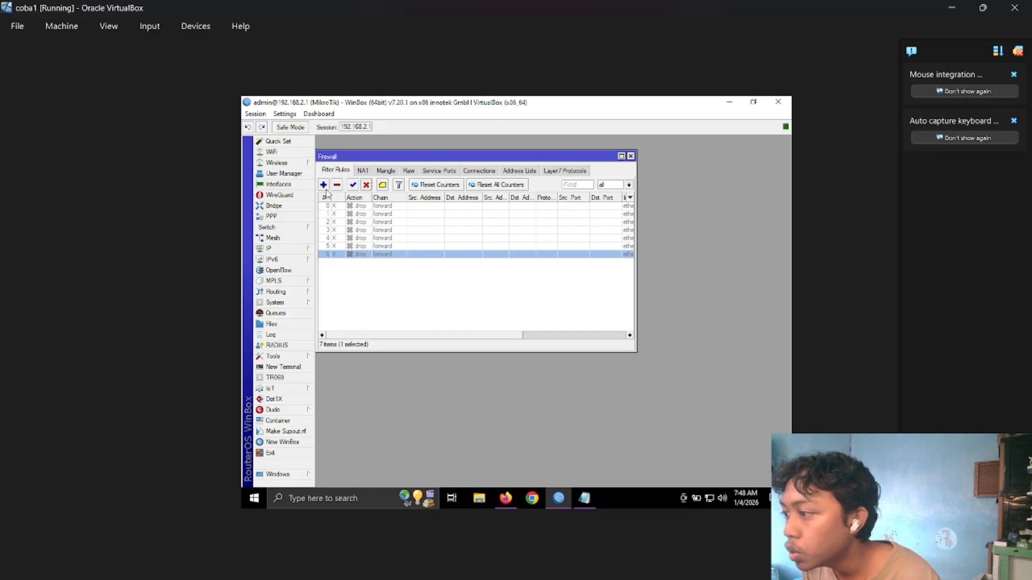
# Start a new forward-chain filter rule with in interface ether2 and out interface ether1.
pyautogui.click(323, 185)
pyautogui.click(493, 173)
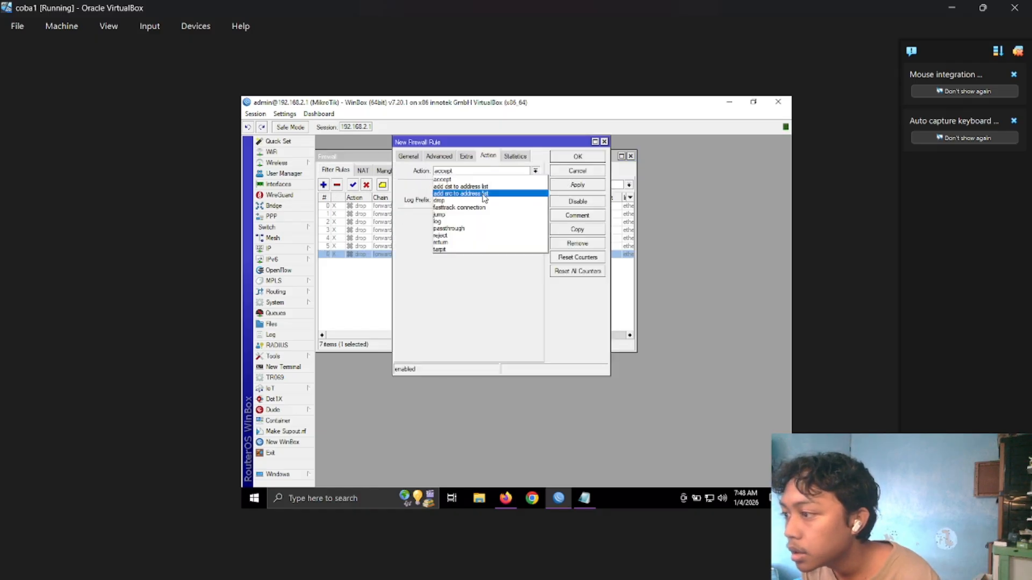
pyautogui.click(408, 157)
pyautogui.click(416, 158)
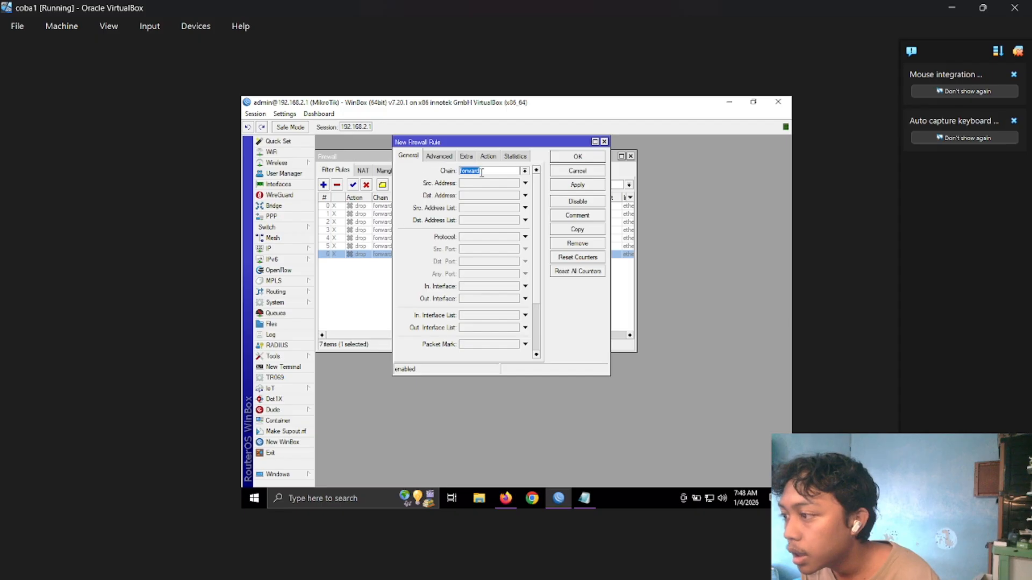
pyautogui.click(473, 289)
pyautogui.click(489, 288)
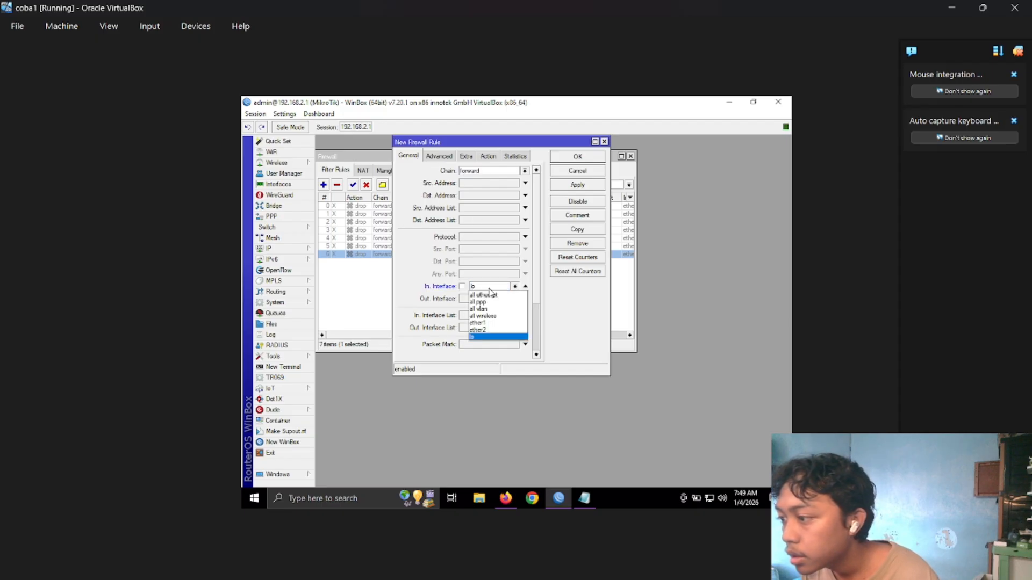
pyautogui.click(484, 329)
pyautogui.click(492, 300)
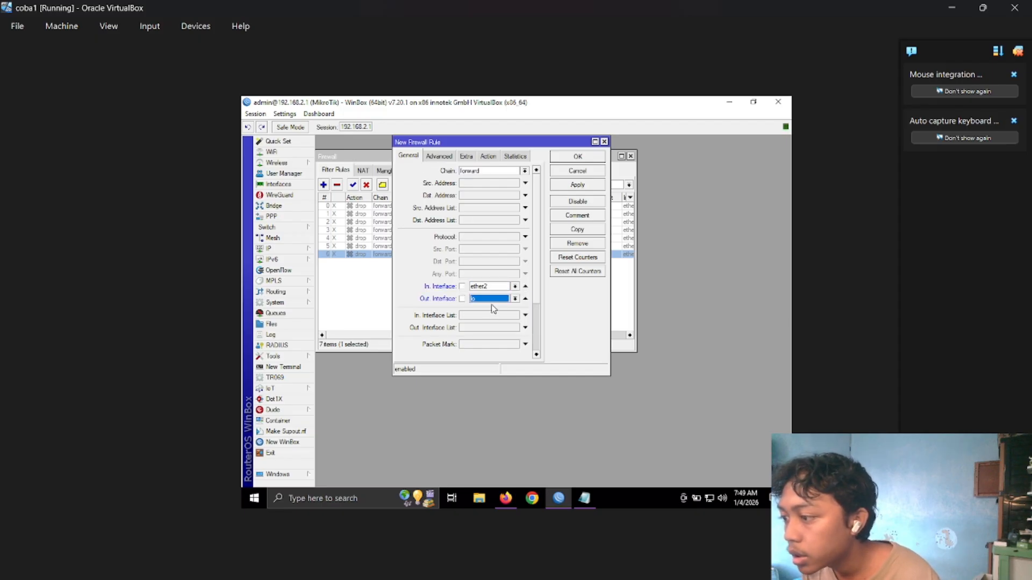
pyautogui.click(493, 301)
pyautogui.click(484, 335)
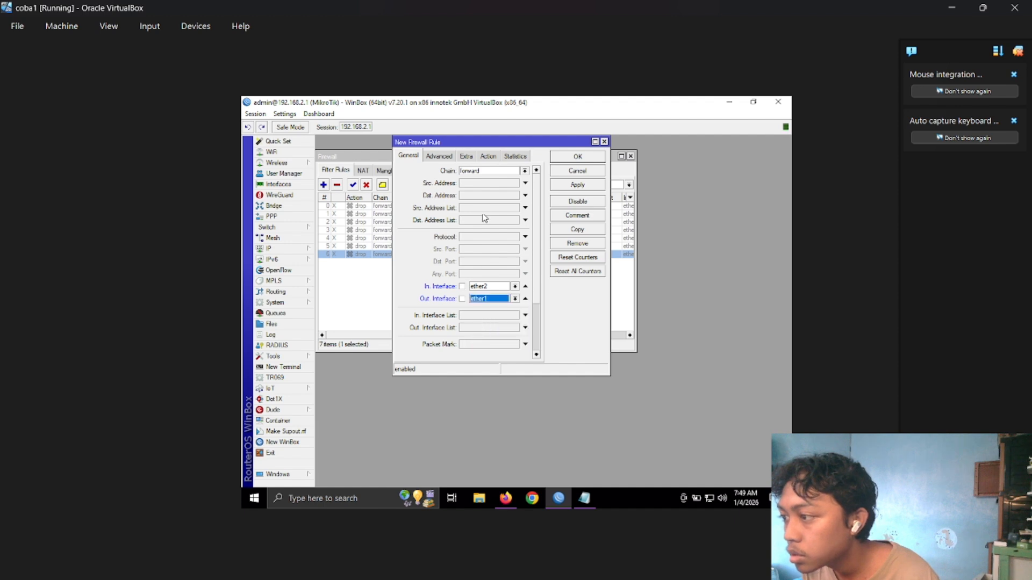
# Set the new rule's destination address list to addlist_yt, leaving the destination address itself unset.
pyautogui.click(445, 160)
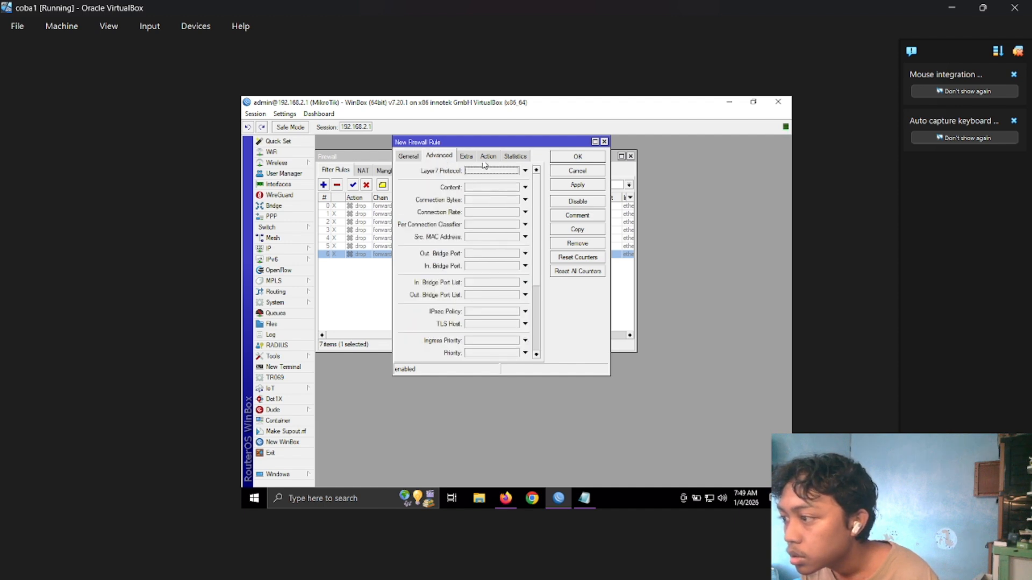
pyautogui.click(467, 156)
pyautogui.click(488, 156)
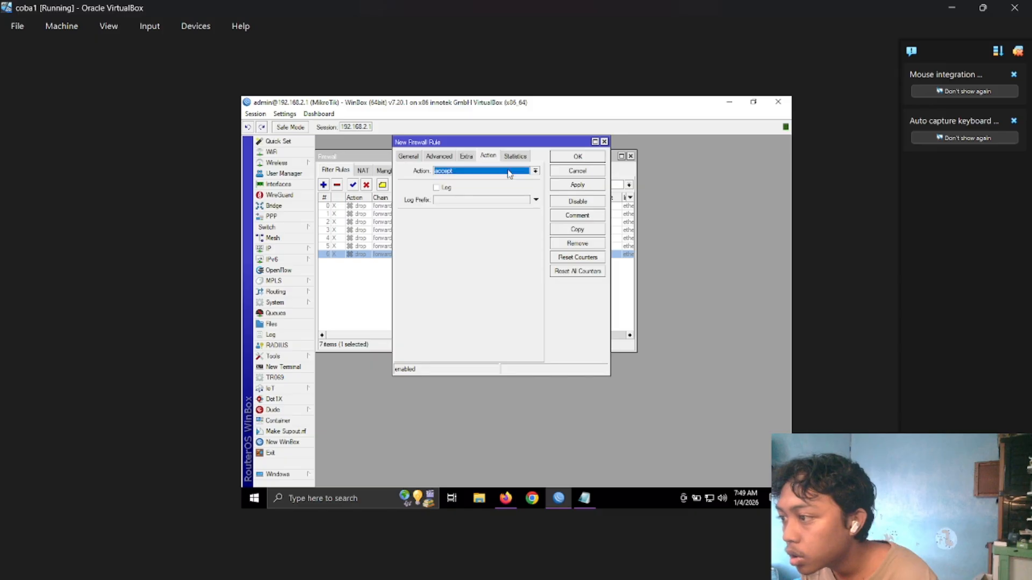
pyautogui.click(449, 157)
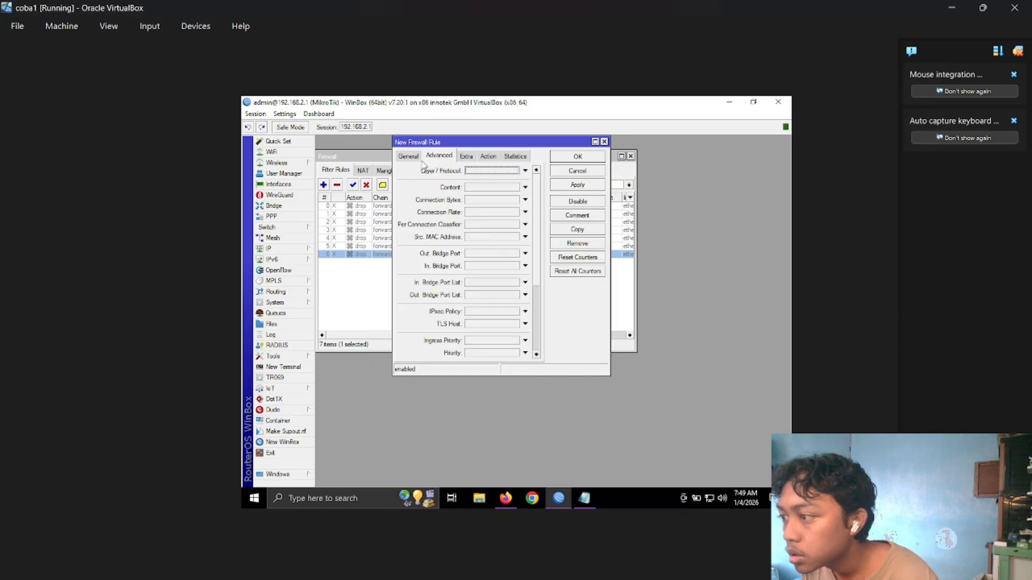
pyautogui.click(423, 158)
pyautogui.click(506, 219)
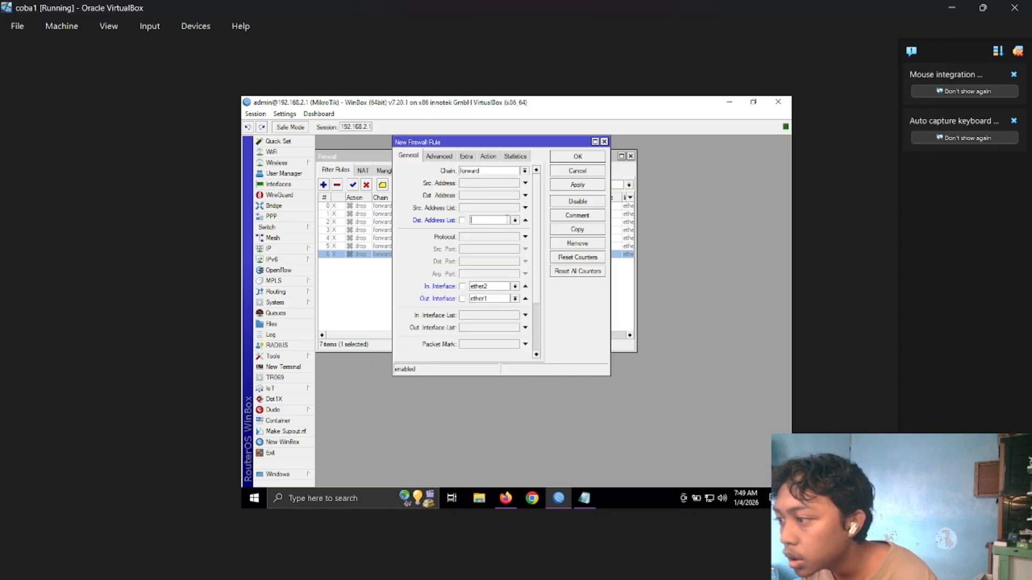
pyautogui.click(525, 220)
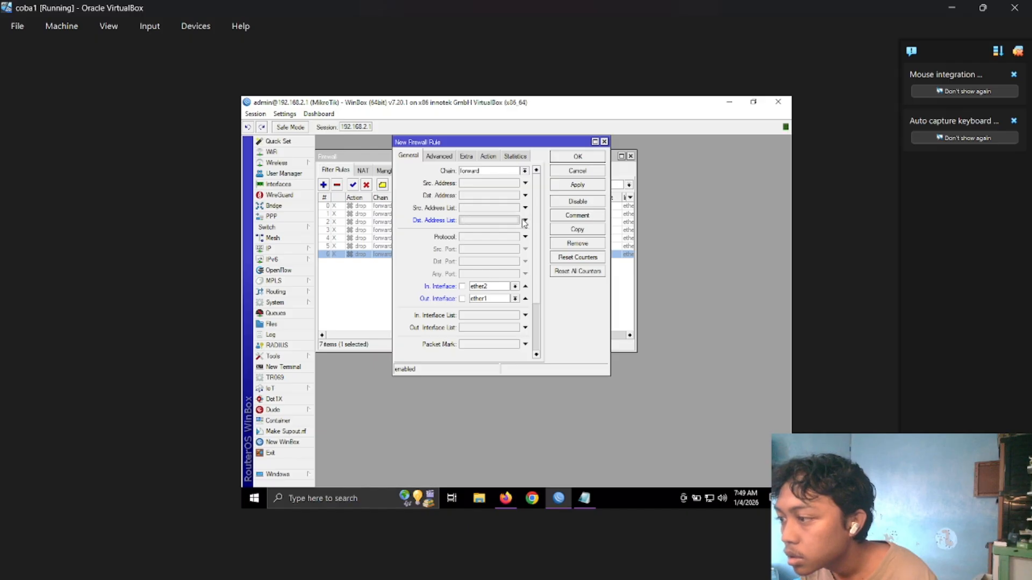
pyautogui.click(524, 196)
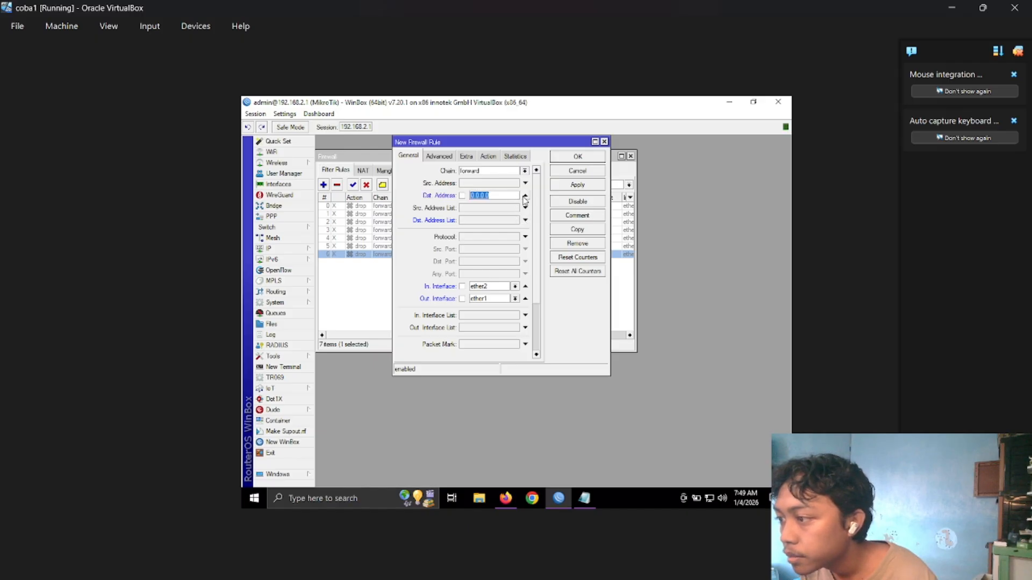
pyautogui.click(525, 196)
pyautogui.click(510, 220)
pyautogui.click(516, 221)
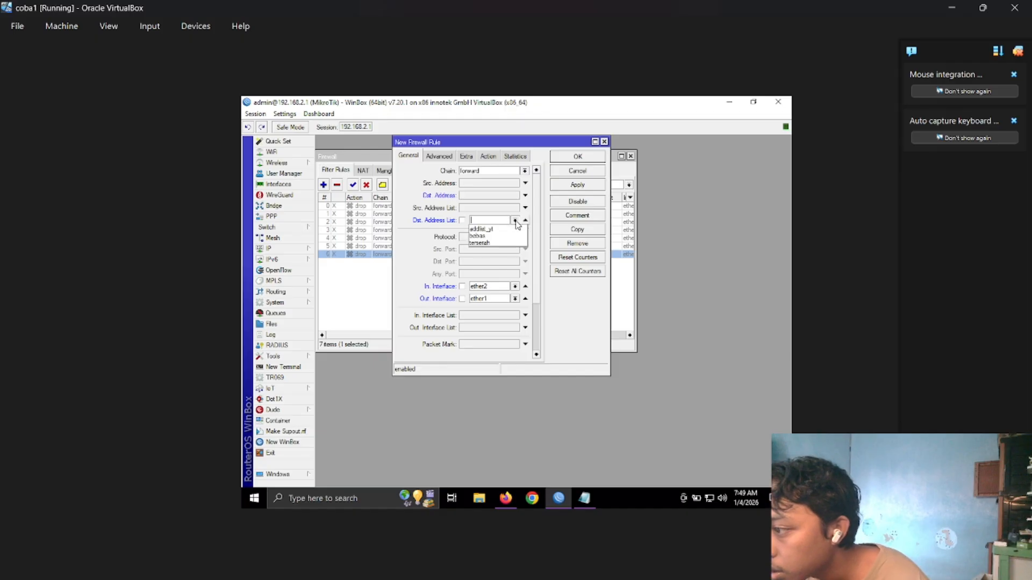
pyautogui.click(509, 229)
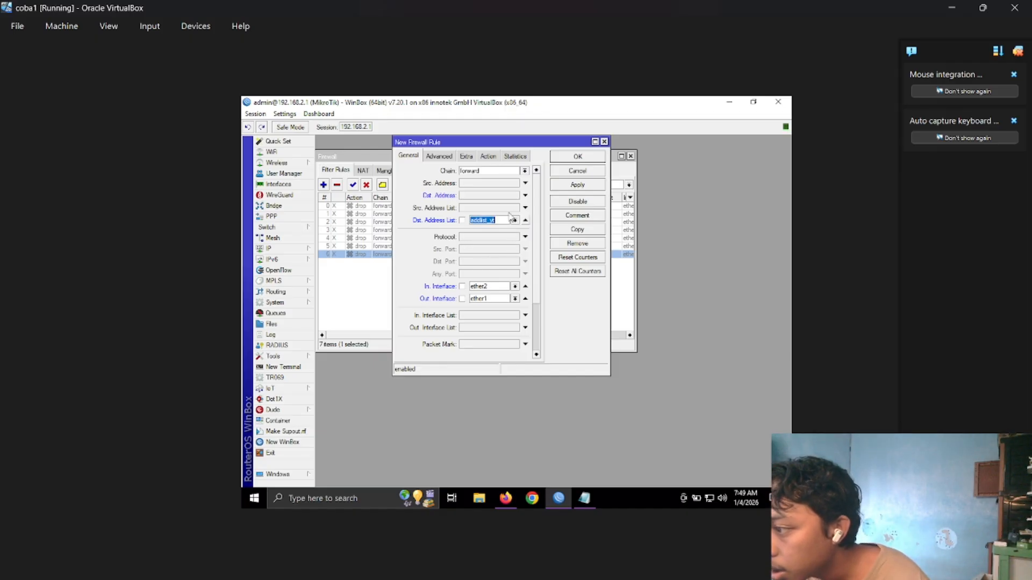
# Set the new rule's action to drop and review its general and advanced settings.
pyautogui.click(490, 157)
pyautogui.click(502, 172)
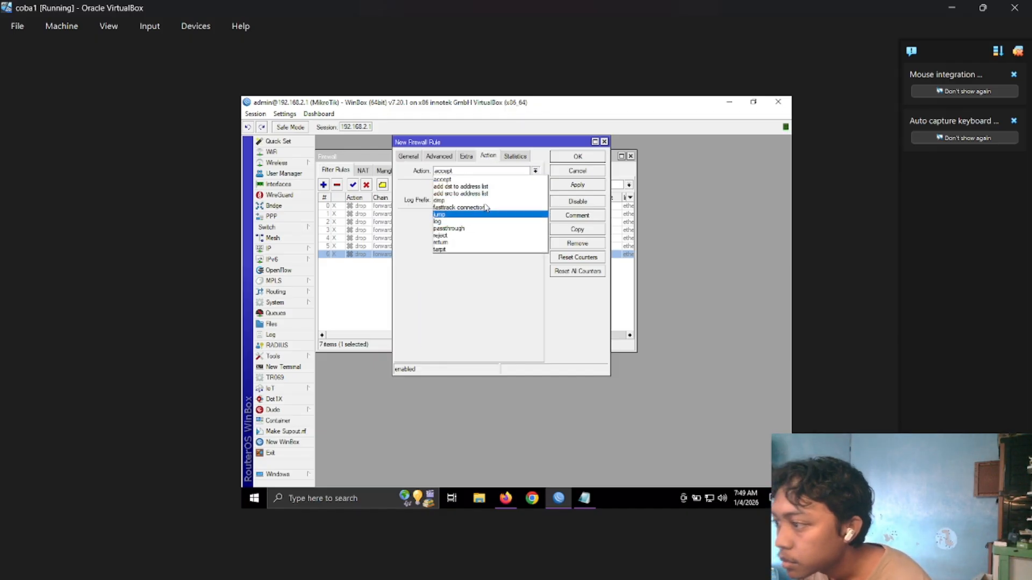
pyautogui.click(485, 200)
pyautogui.click(416, 159)
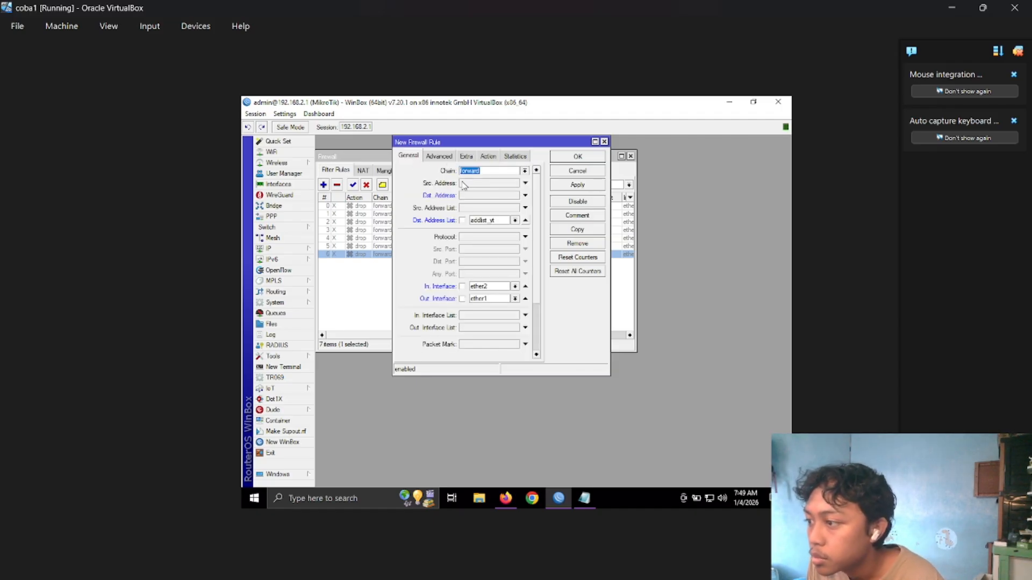
pyautogui.click(440, 157)
pyautogui.click(408, 157)
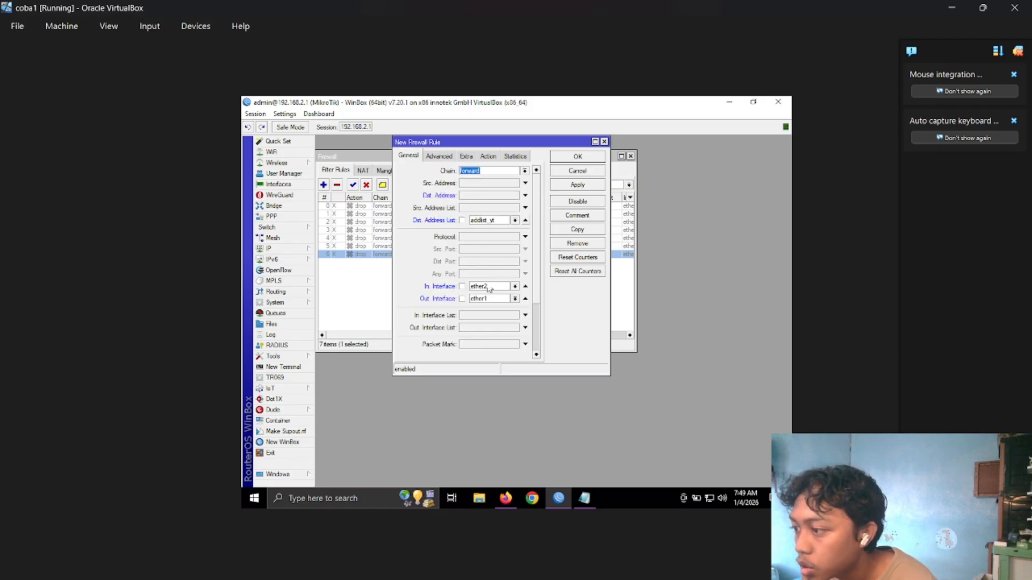
# Review the new firewall rule's extra and action settings, and apply and save the rule.
pyautogui.click(466, 156)
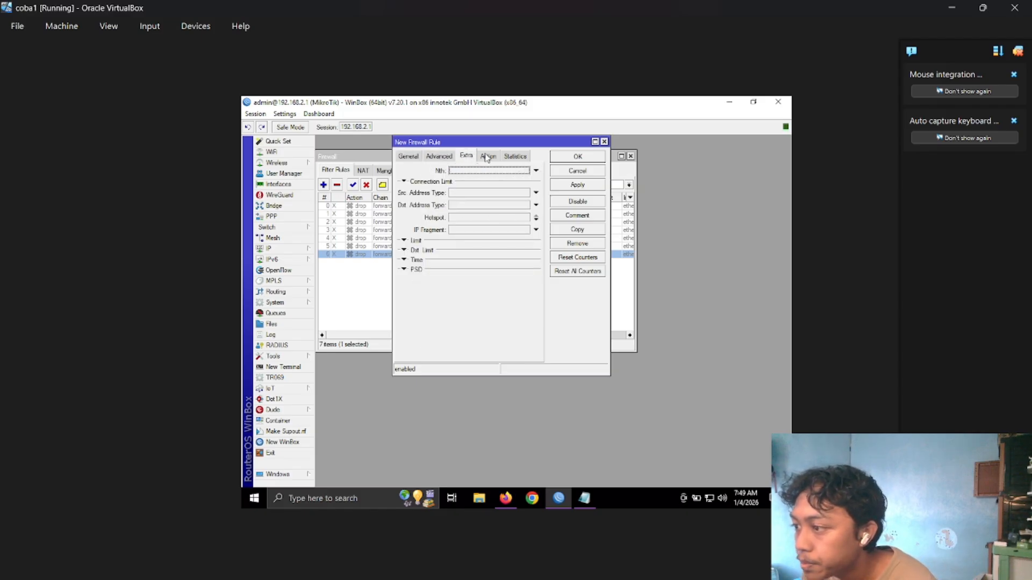
pyautogui.click(488, 156)
pyautogui.click(578, 184)
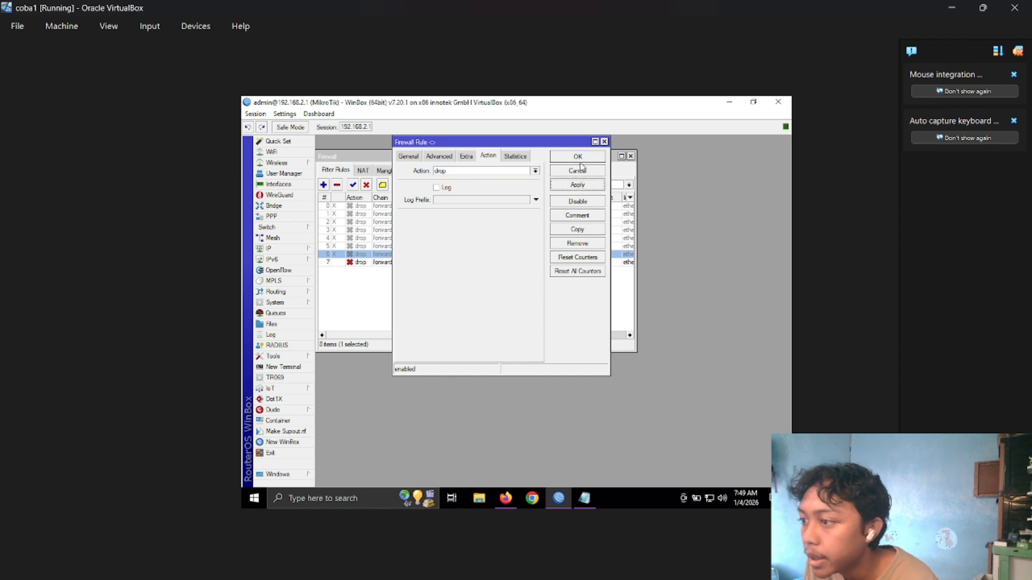
pyautogui.click(578, 157)
# Switch to Firefox, clear history, cookies, cached files and saved form info for the Everything time range, and close the browser.
pyautogui.click(505, 498)
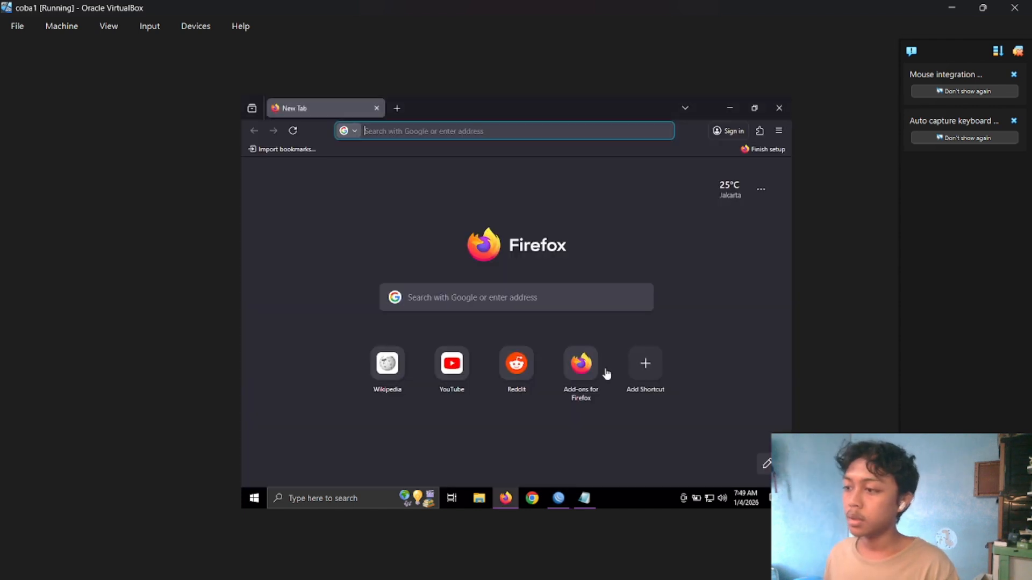
pyautogui.click(779, 131)
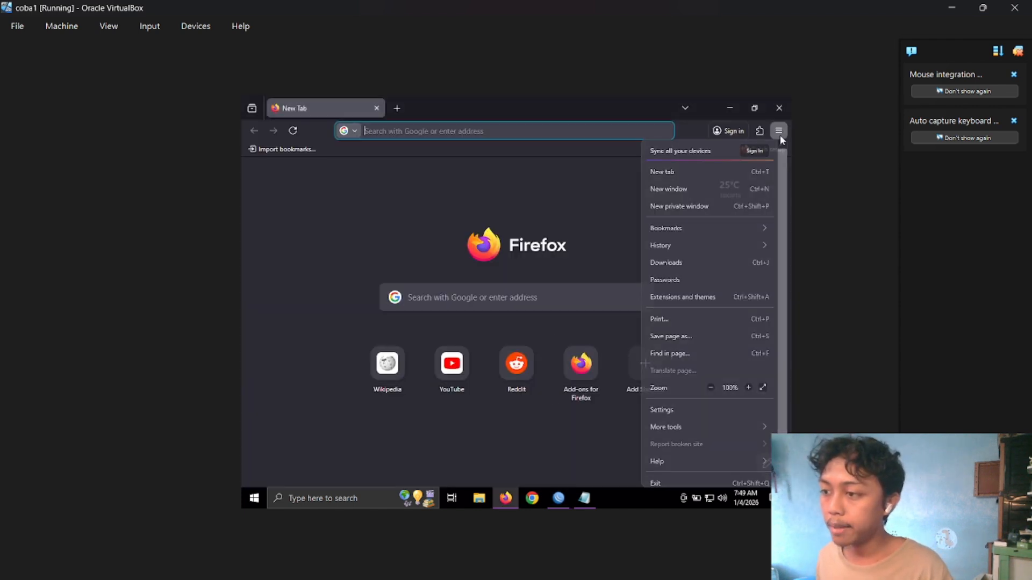
pyautogui.click(720, 245)
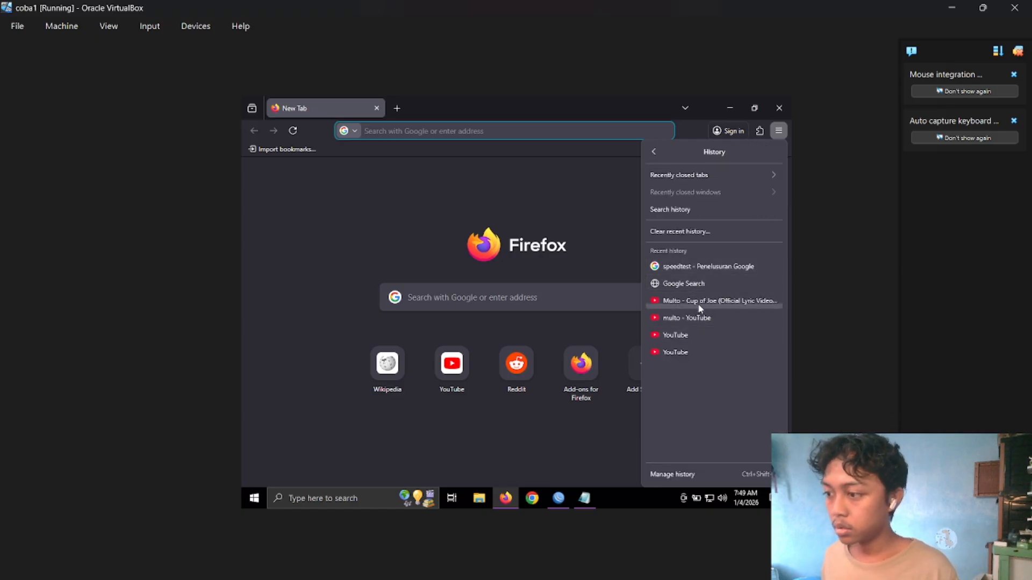
pyautogui.click(720, 235)
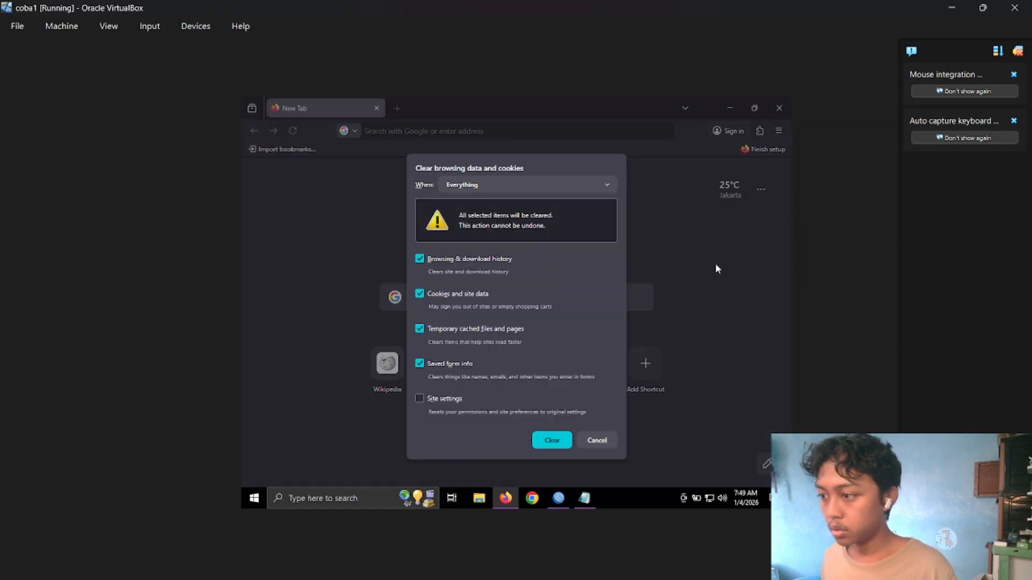
pyautogui.click(552, 440)
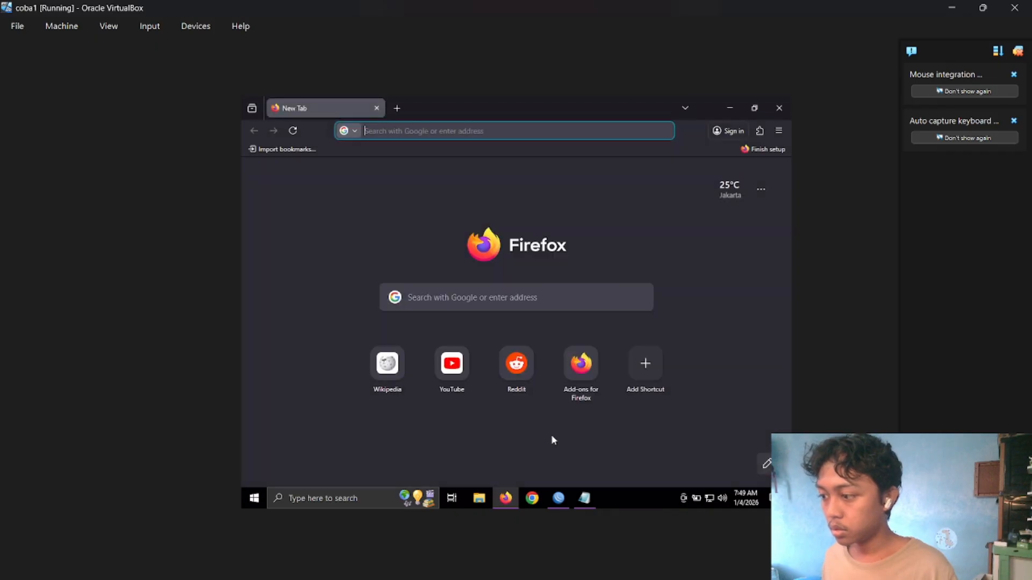
pyautogui.click(779, 108)
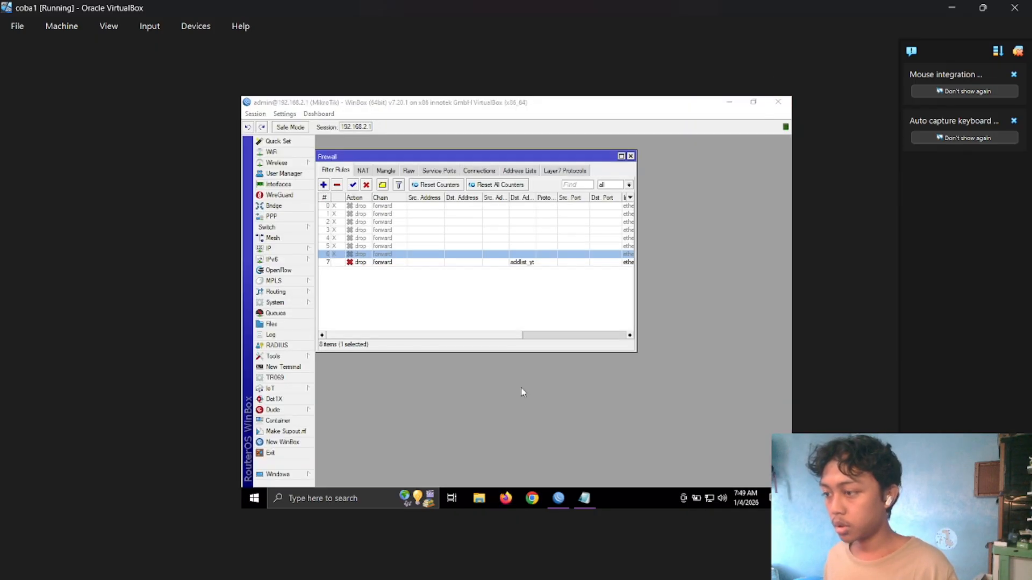
# Reopen Firefox, decline making it the default browser, and clear the recent history again.
pyautogui.click(497, 499)
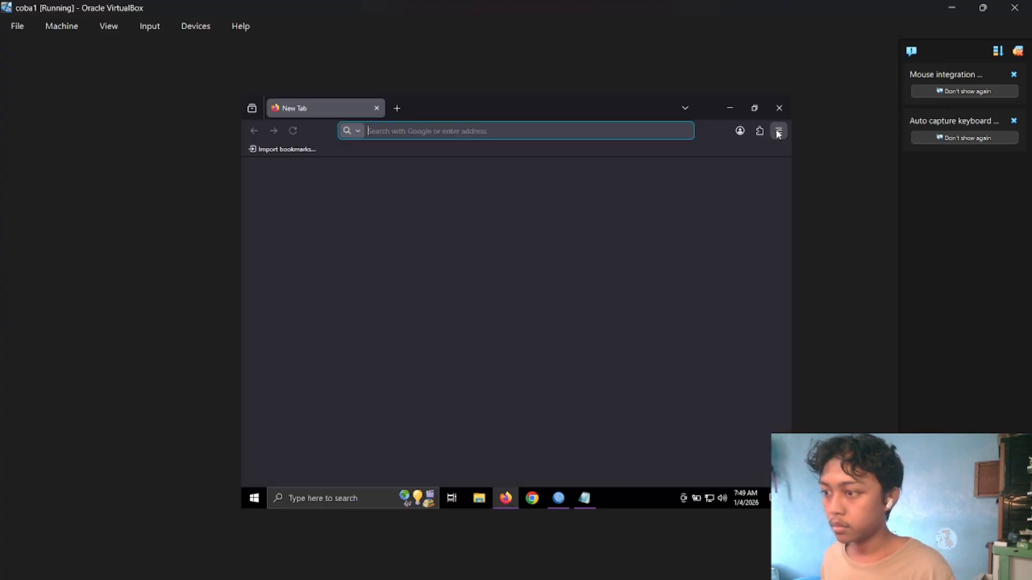
pyautogui.click(779, 130)
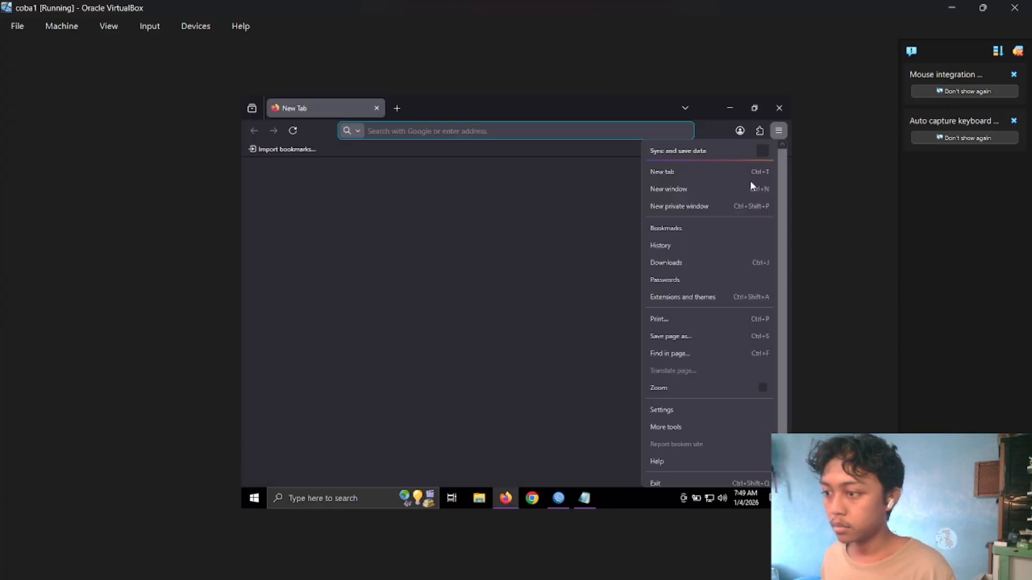
pyautogui.click(698, 246)
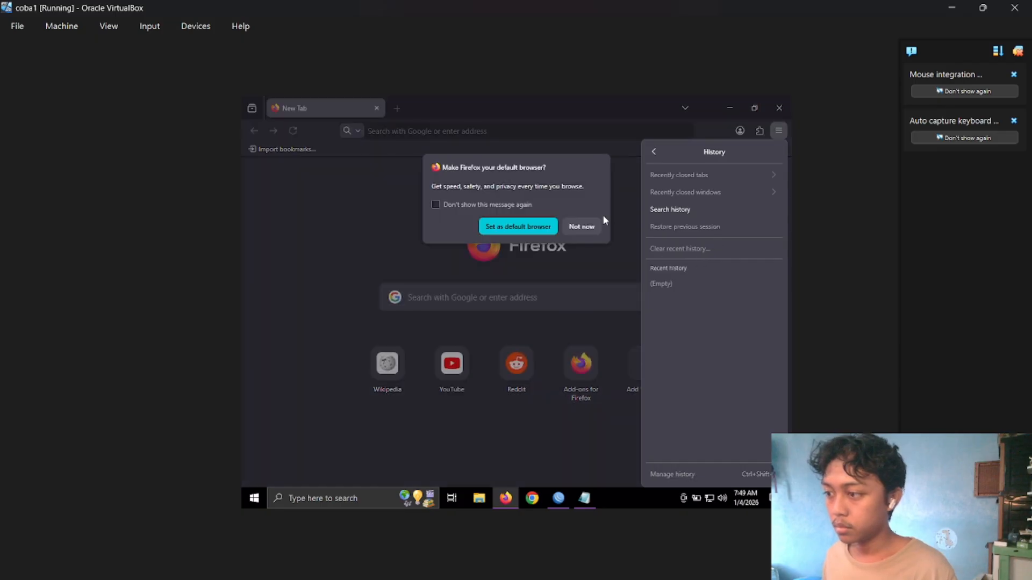
pyautogui.click(582, 226)
pyautogui.click(585, 224)
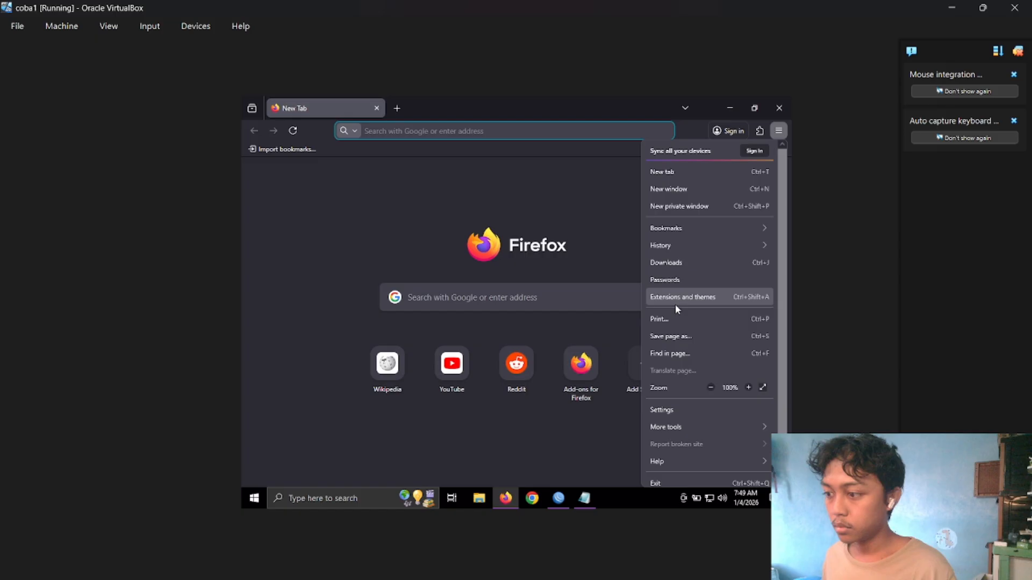
pyautogui.click(698, 246)
pyautogui.click(709, 253)
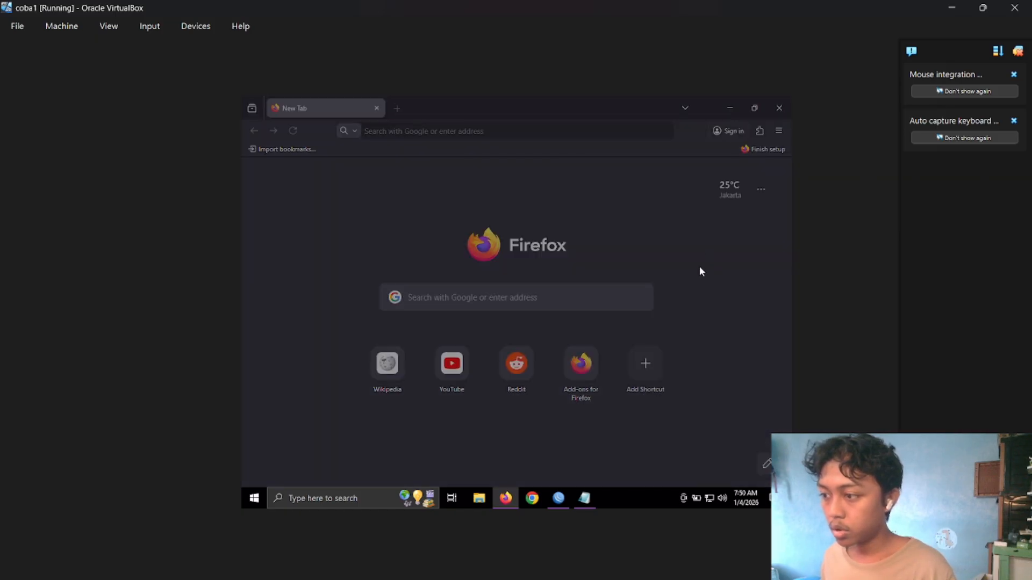
pyautogui.click(545, 437)
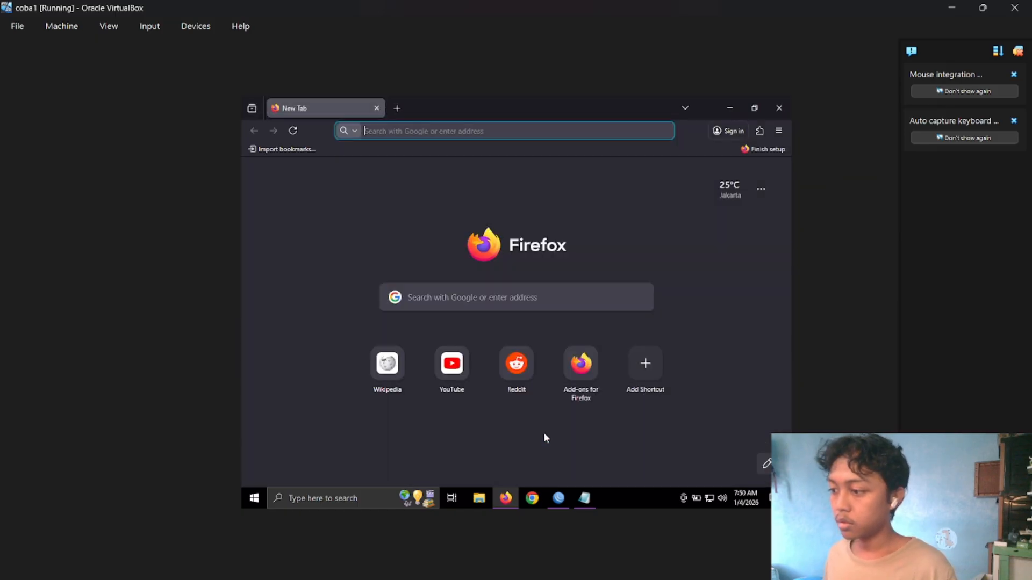
# Test YouTube access from the new-tab shortcut and from a Google search for yt, opening the YouTube result in a new tab, and minimize Firefox.
pyautogui.click(446, 368)
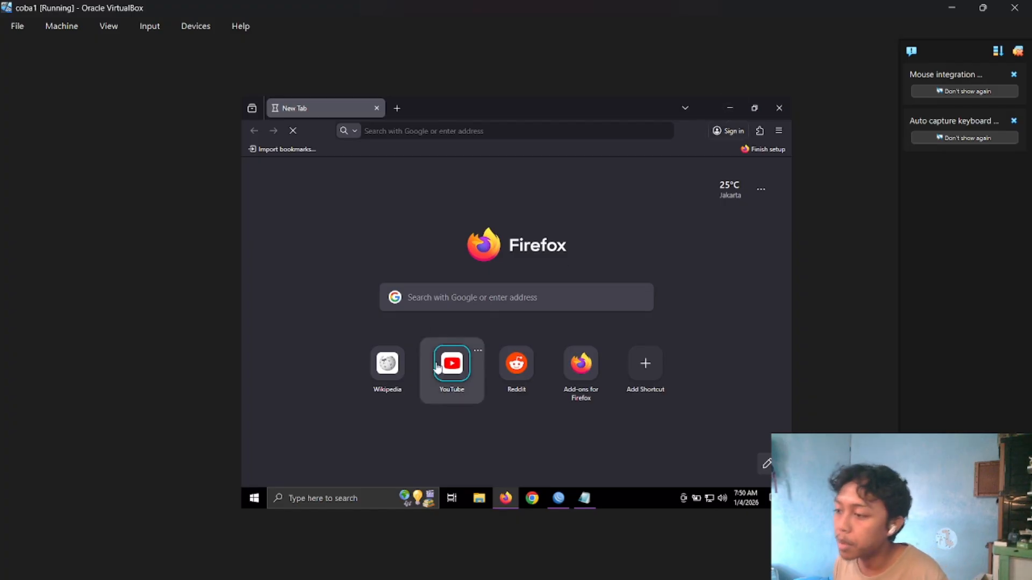
pyautogui.click(393, 125)
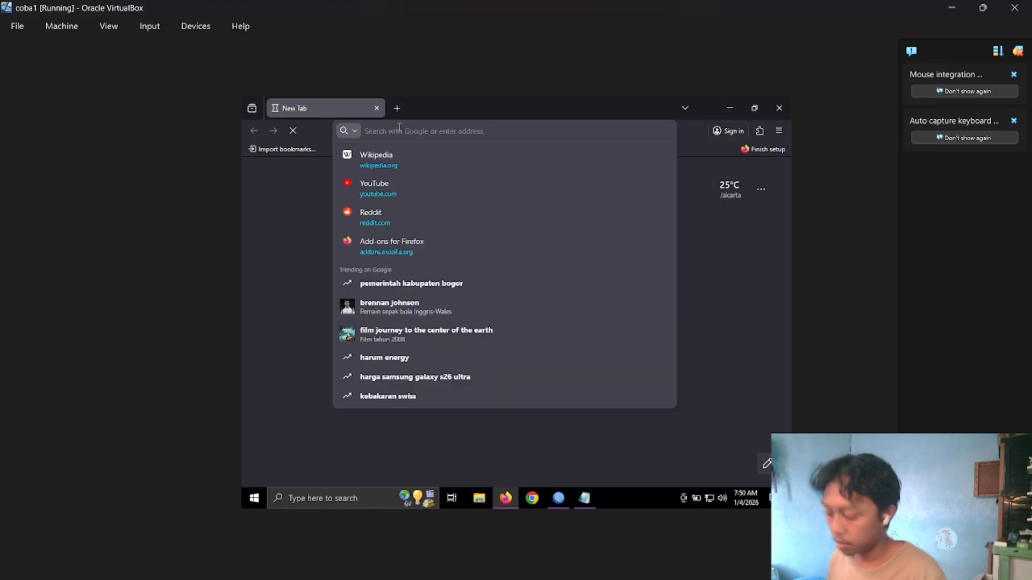
pyautogui.write('yt')
pyautogui.press('Return')
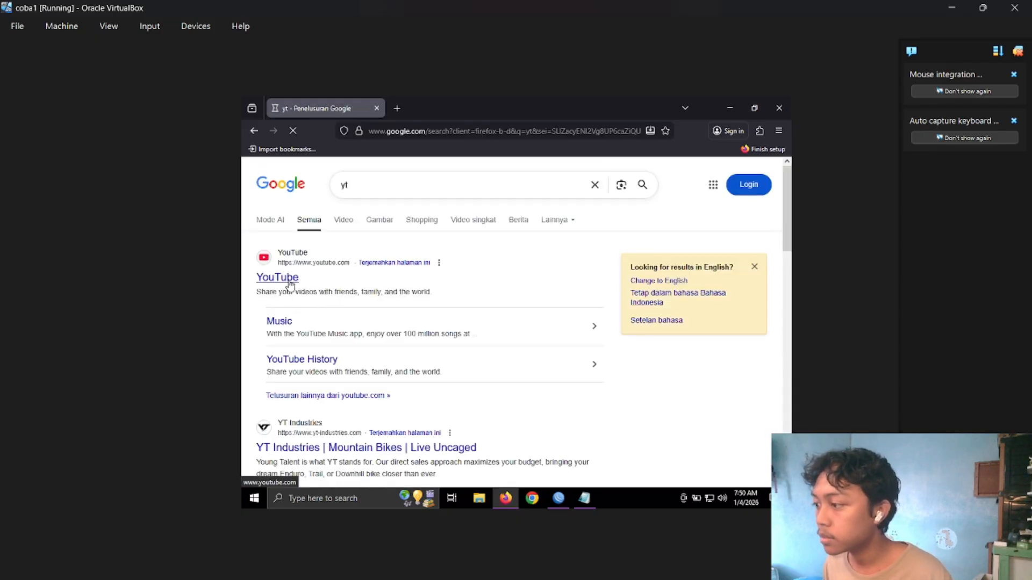
pyautogui.rightClick(291, 280)
pyautogui.click(322, 292)
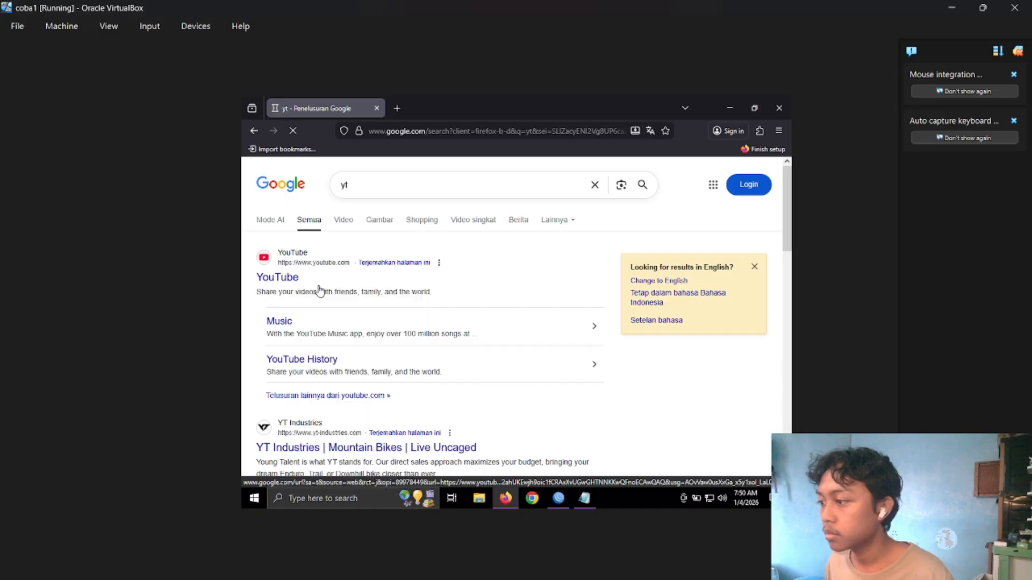
pyautogui.click(377, 109)
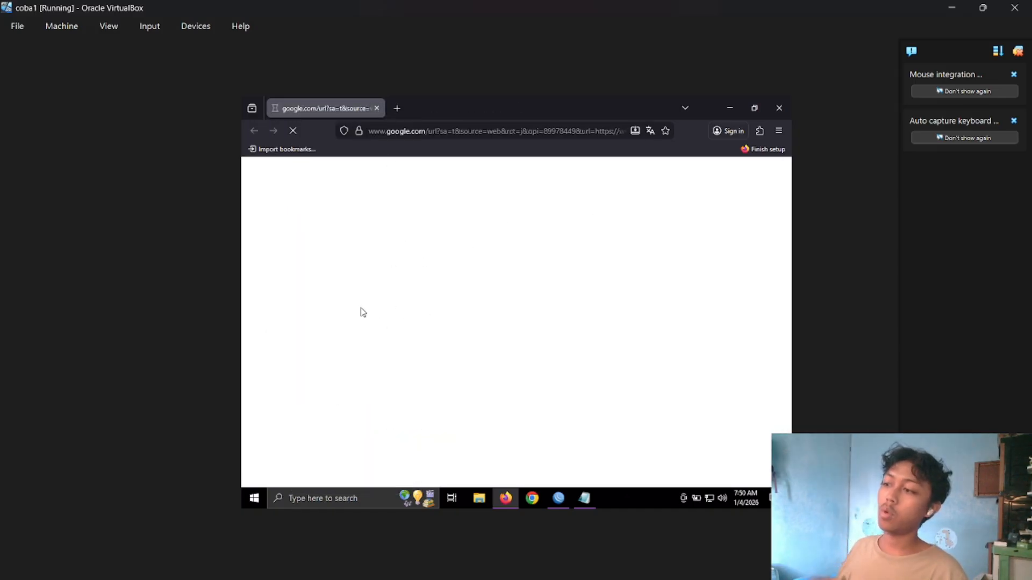
pyautogui.click(729, 109)
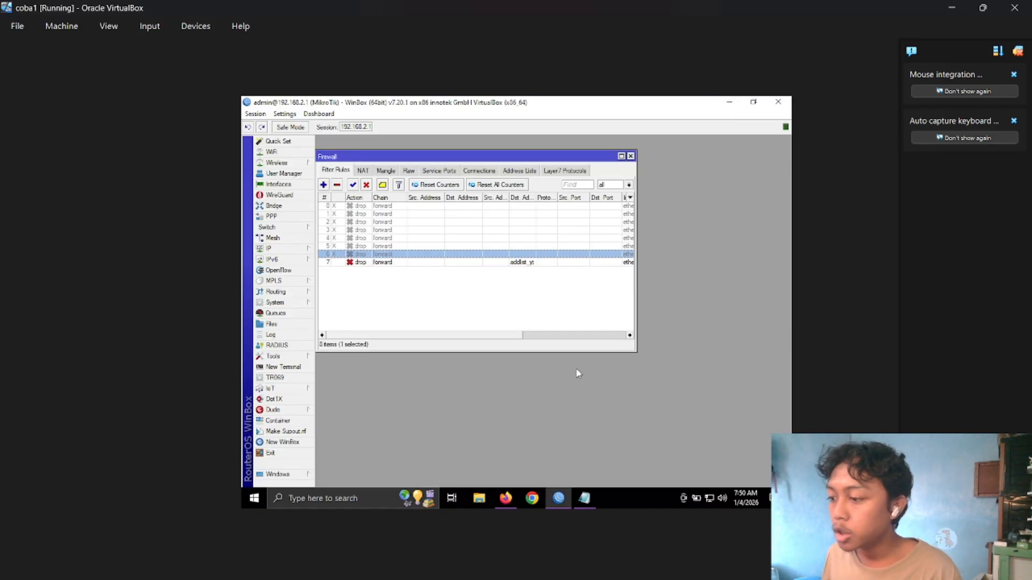
# Open Windows Command Prompt and ping youtube.com to test connectivity through the firewall.
pyautogui.click(335, 499)
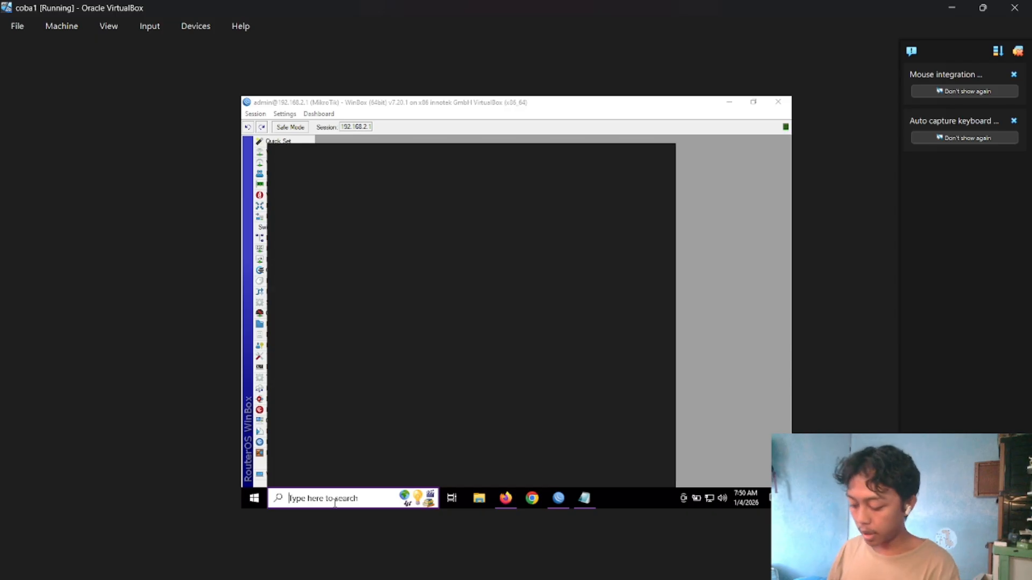
pyautogui.write('d')
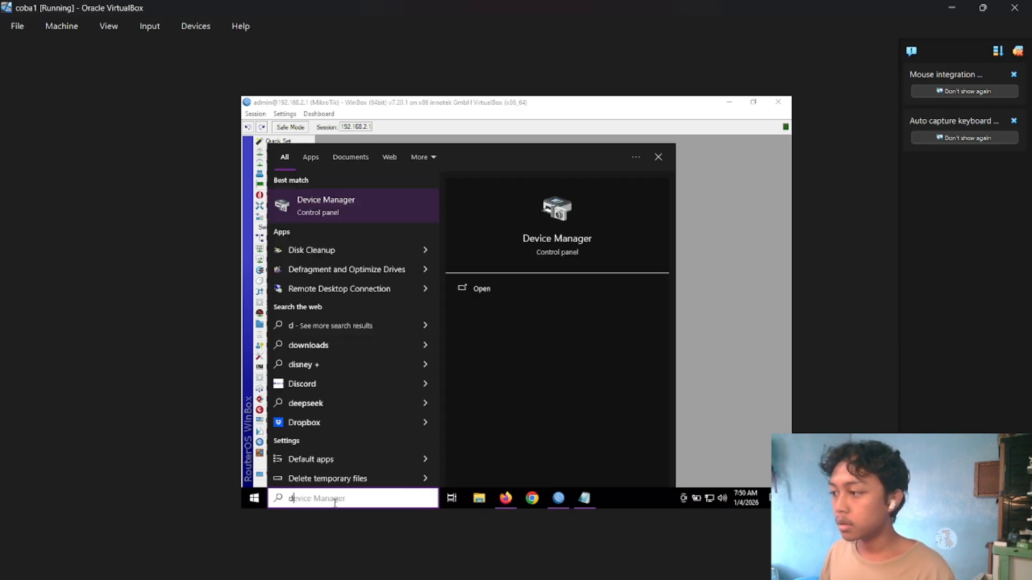
pyautogui.press('Escape')
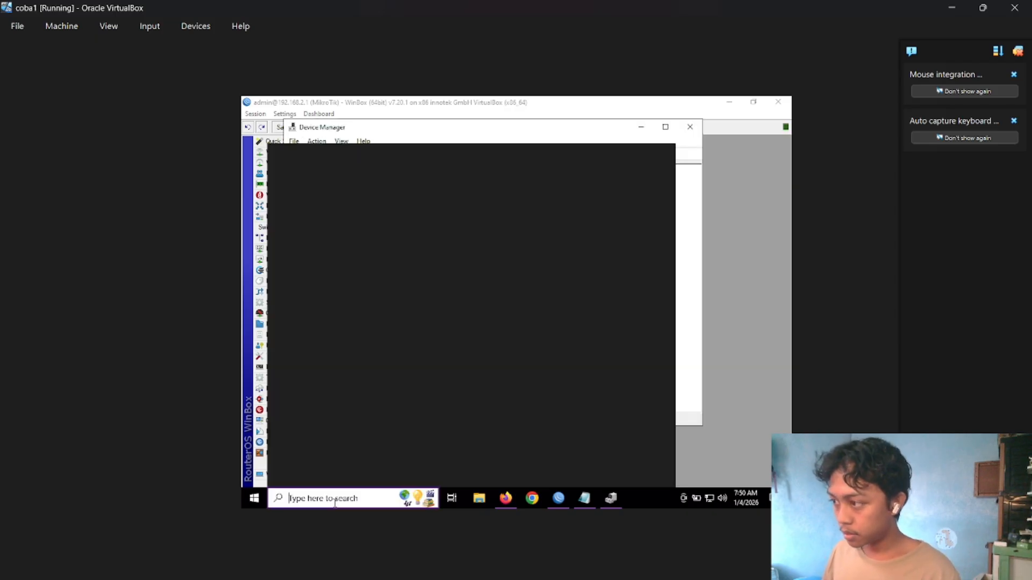
pyautogui.write('cmd')
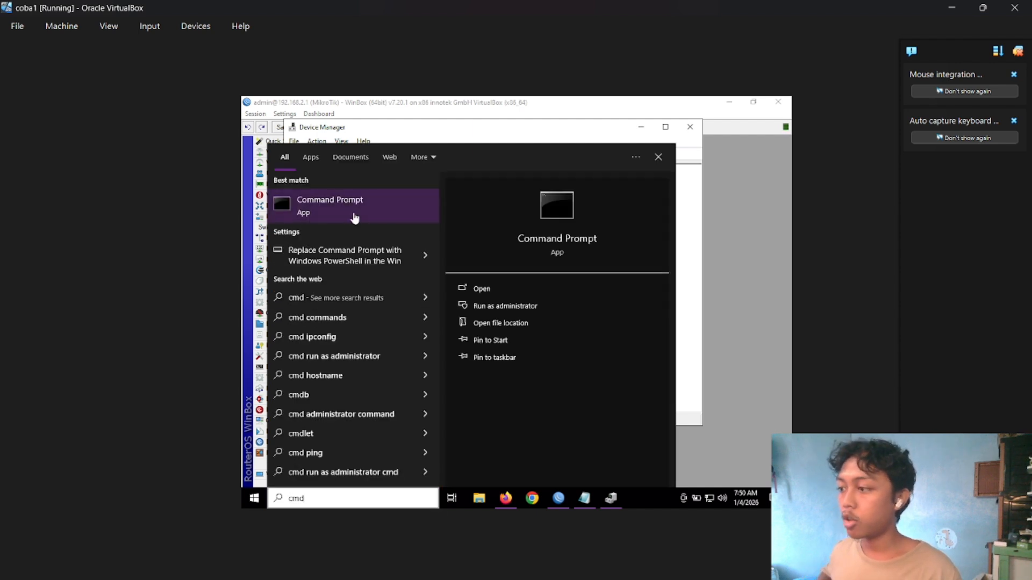
pyautogui.click(475, 302)
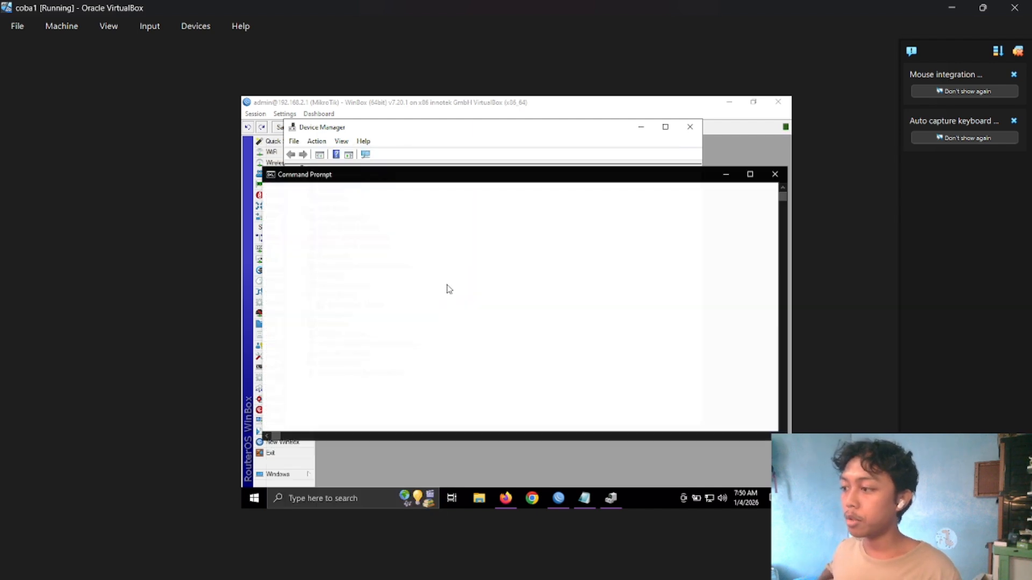
pyautogui.write('ping ')
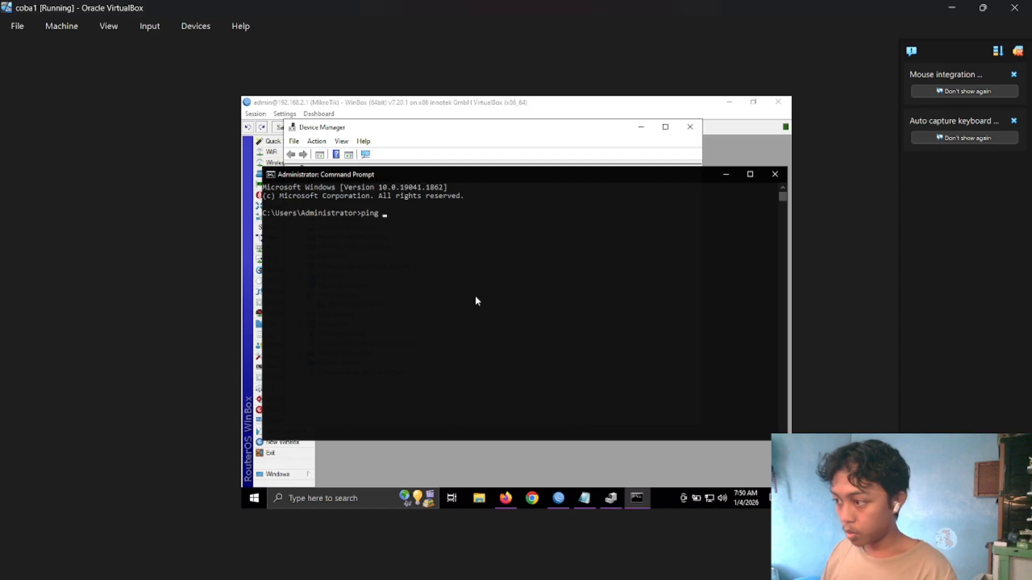
pyautogui.write('yout')
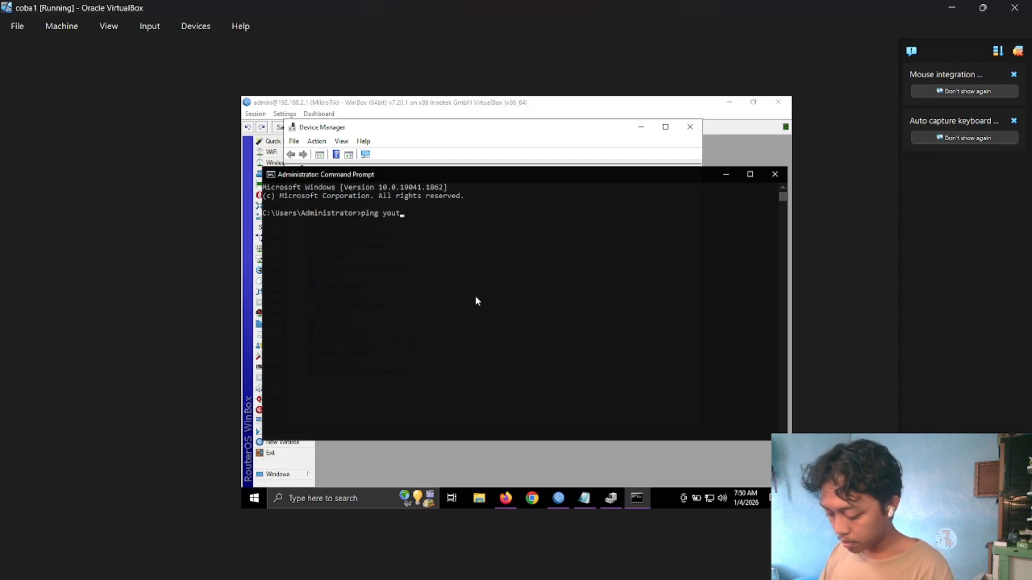
pyautogui.write('ube.com')
pyautogui.press('Return')
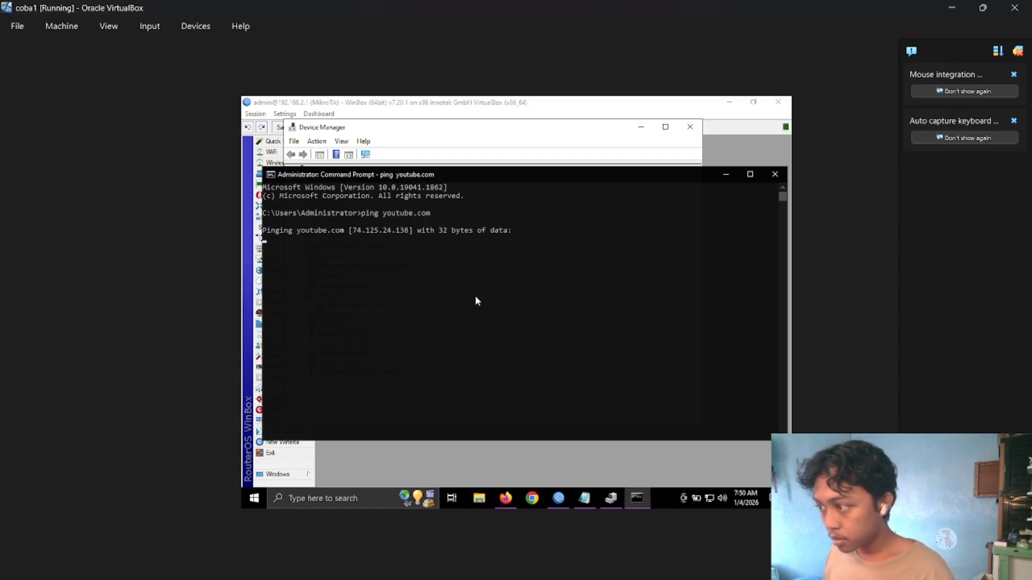